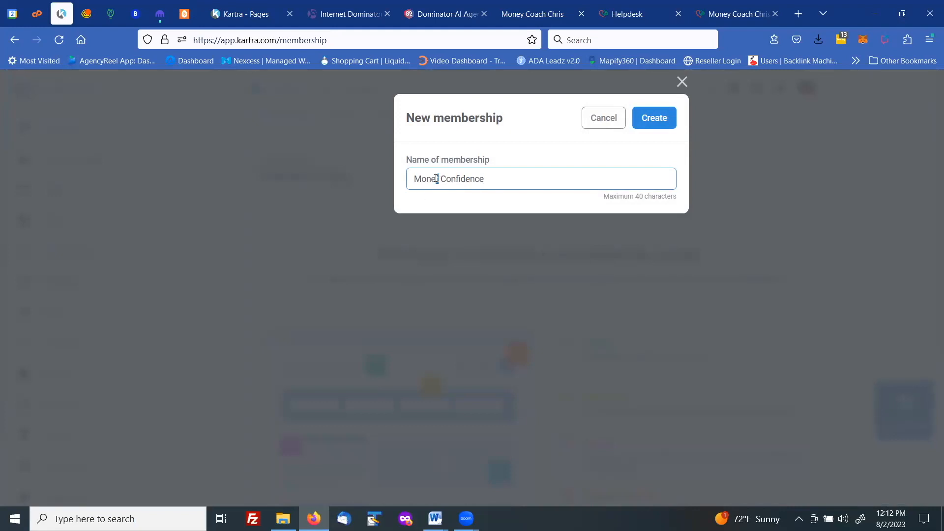
Create a membership named Money Confidence and set its sales promotional page to the Kartra page Money Confidence Course.
type("y")
left_click(650, 117)
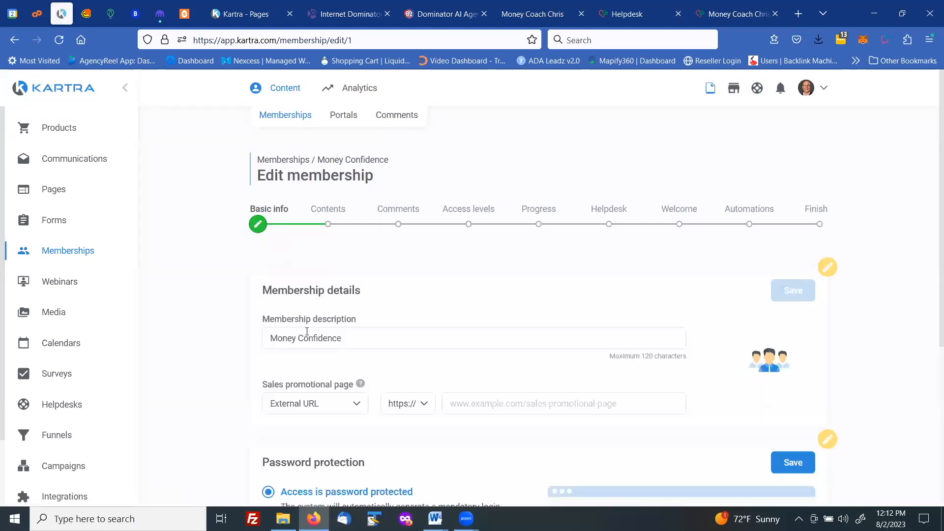
scroll(360, 341, "down", 4)
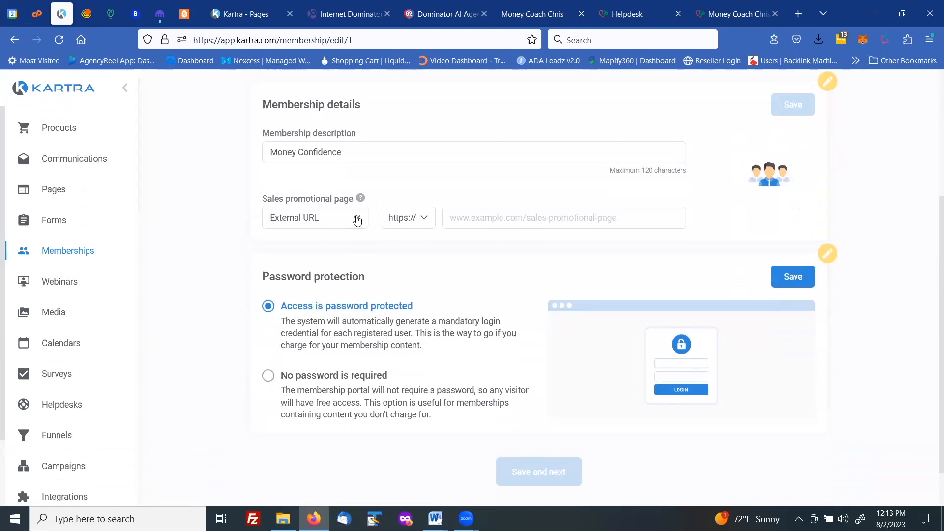
left_click(357, 220)
left_click(299, 265)
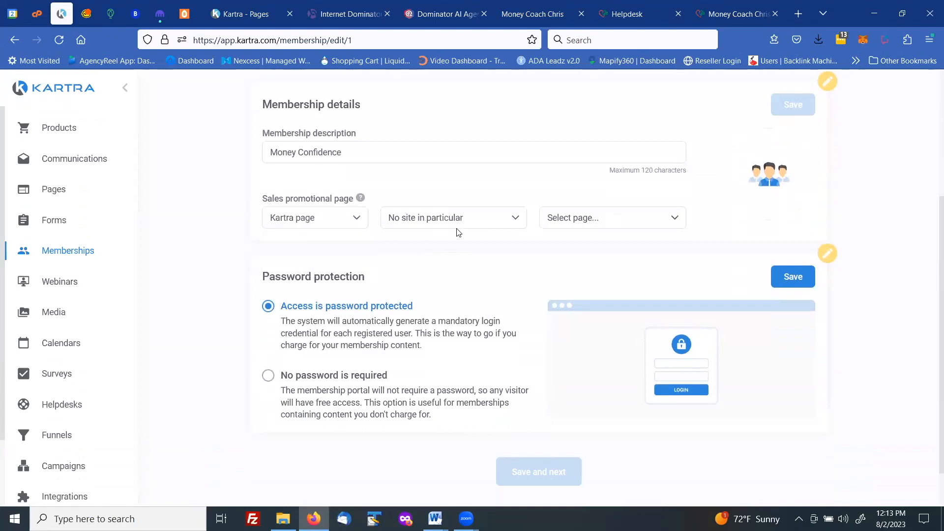
left_click(582, 227)
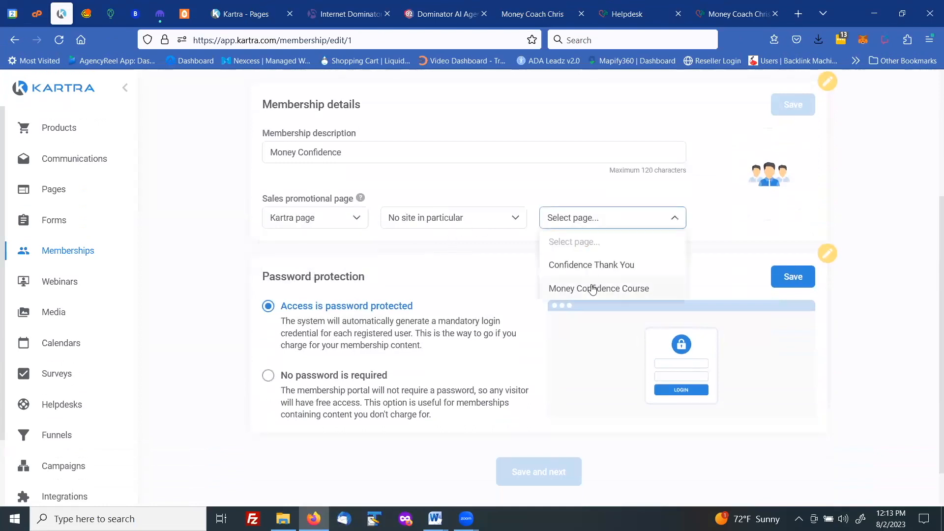
left_click(592, 290)
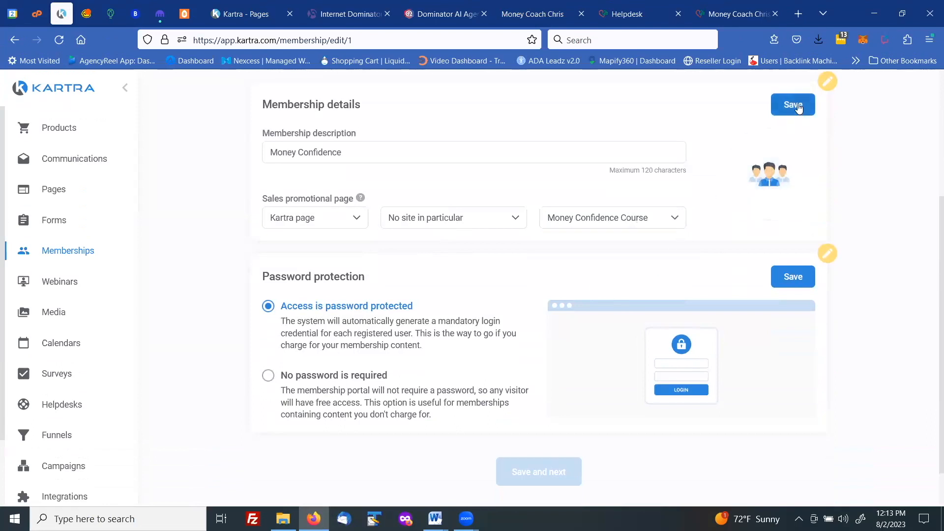
Upload Member 350 × 350.png from the Desktop folder MCC > Membership > Images to the image library for the membership picture.
left_click(771, 178)
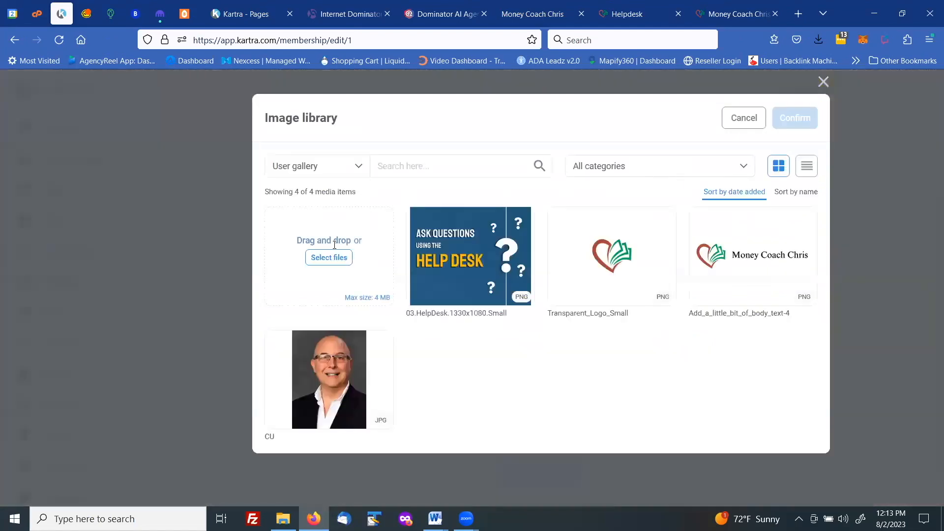
left_click(326, 259)
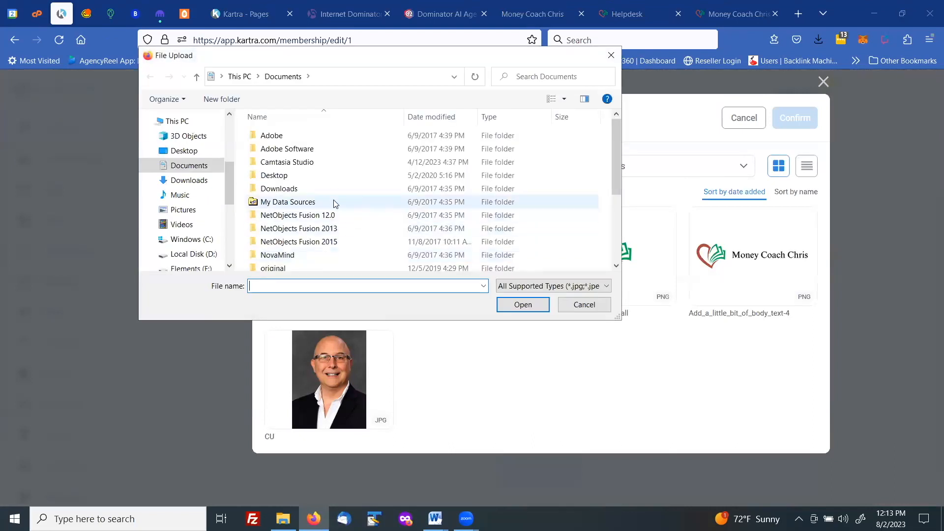
scroll(296, 206, "down", 2)
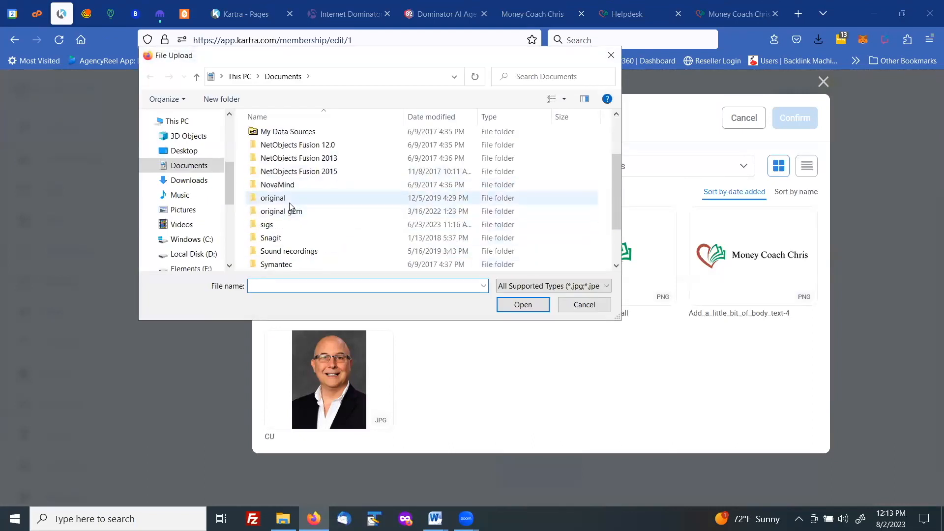
scroll(289, 197, "up", 2)
left_click(185, 151)
scroll(295, 195, "down", 1)
scroll(295, 195, "down", 2)
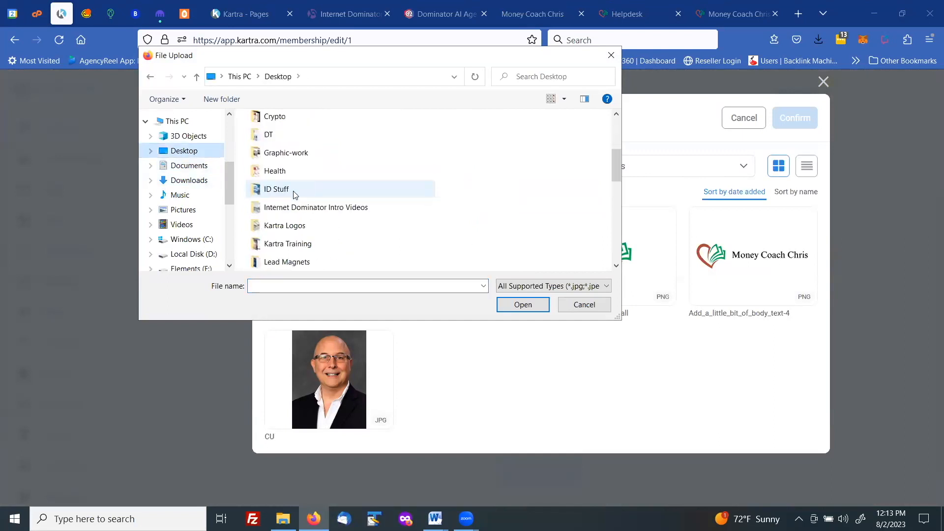
scroll(295, 195, "down", 1)
double_click(274, 244)
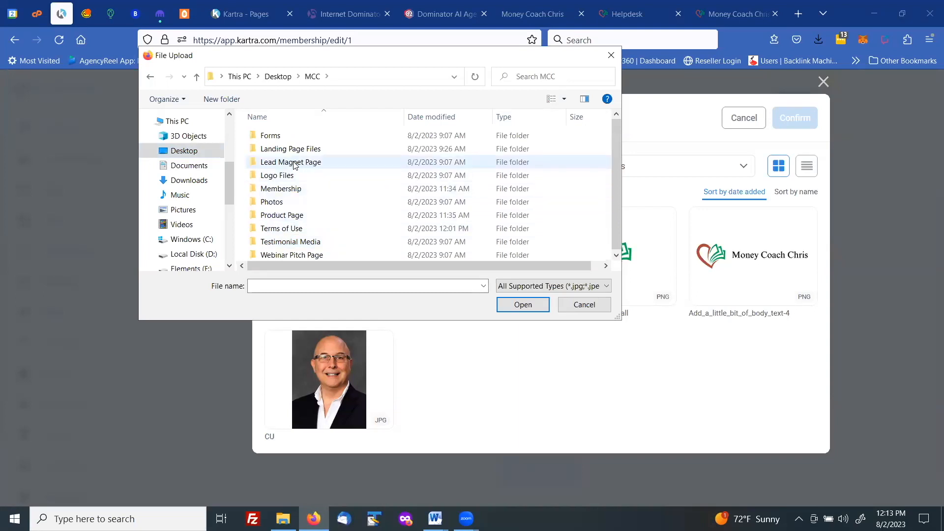
double_click(281, 190)
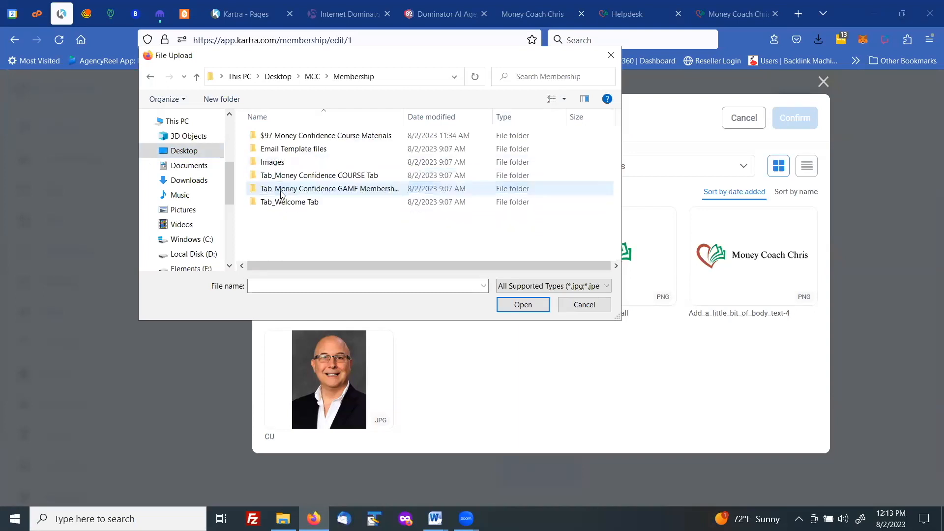
double_click(278, 163)
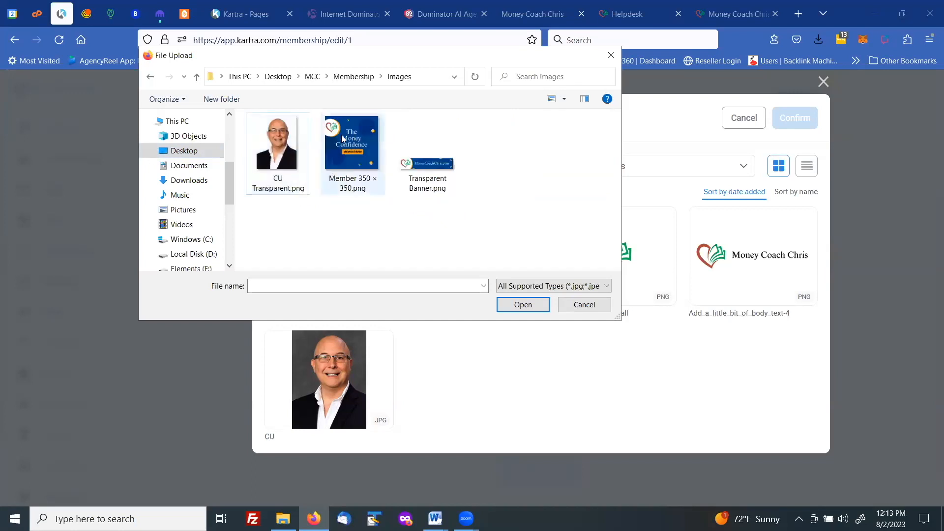
left_click(358, 144)
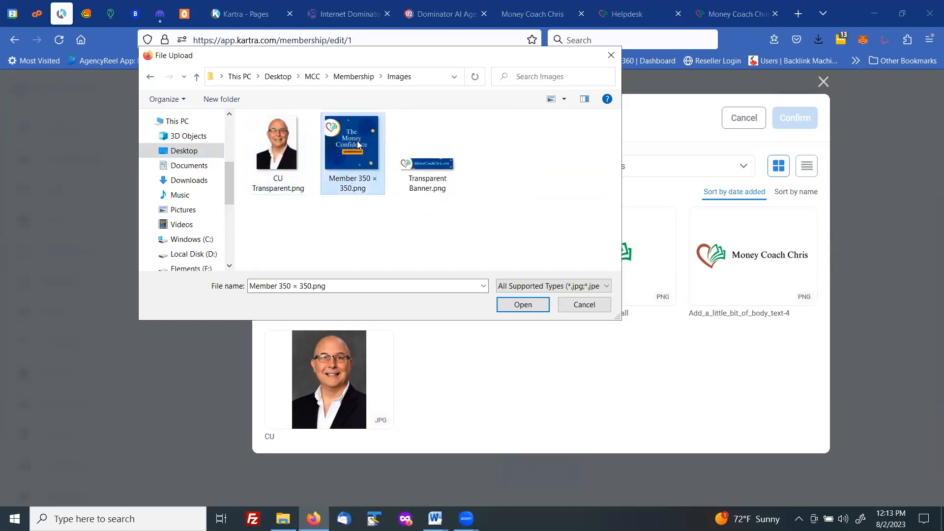
double_click(358, 145)
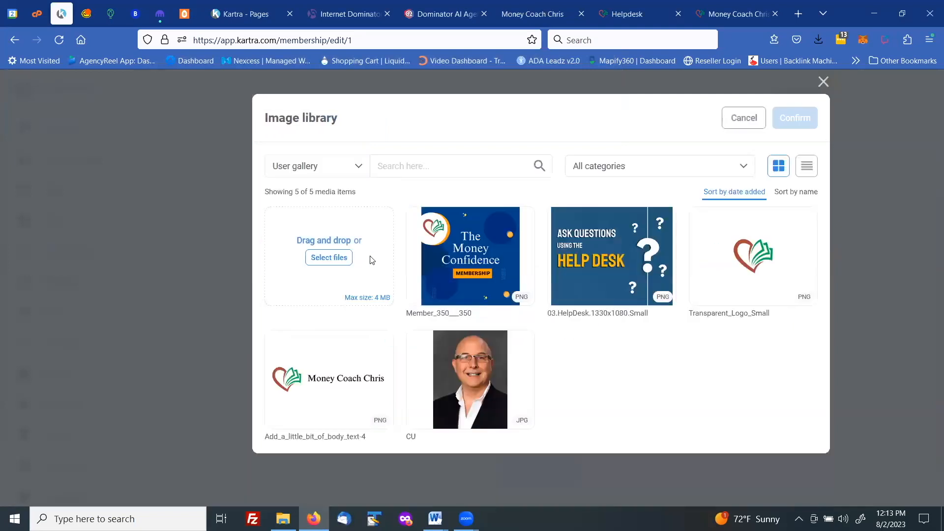
Use the uploaded Member_350___350 image, uncropped, as the membership picture and save the membership details.
left_click(478, 274)
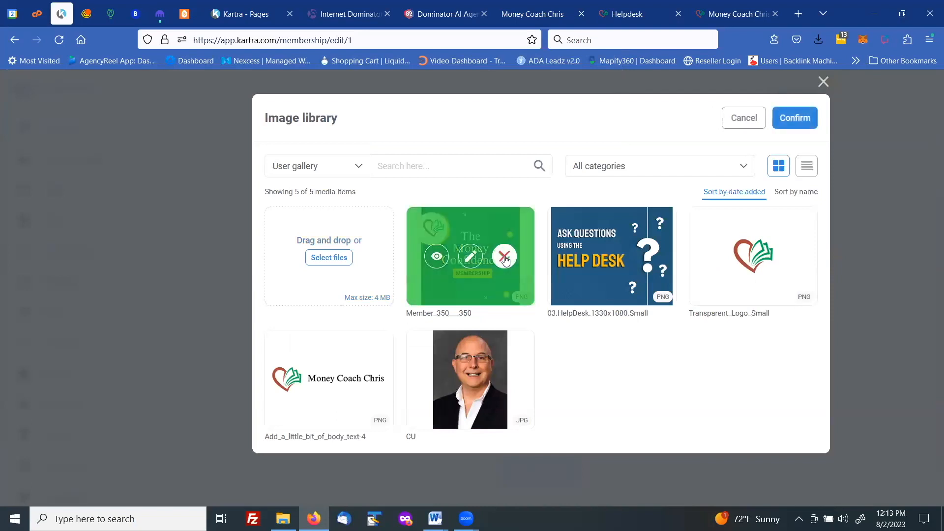
left_click(795, 117)
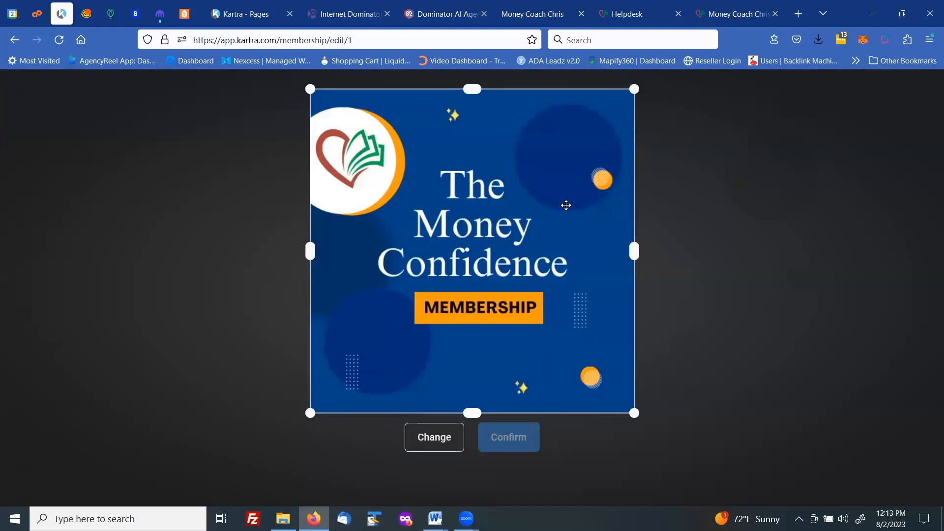
left_click(509, 447)
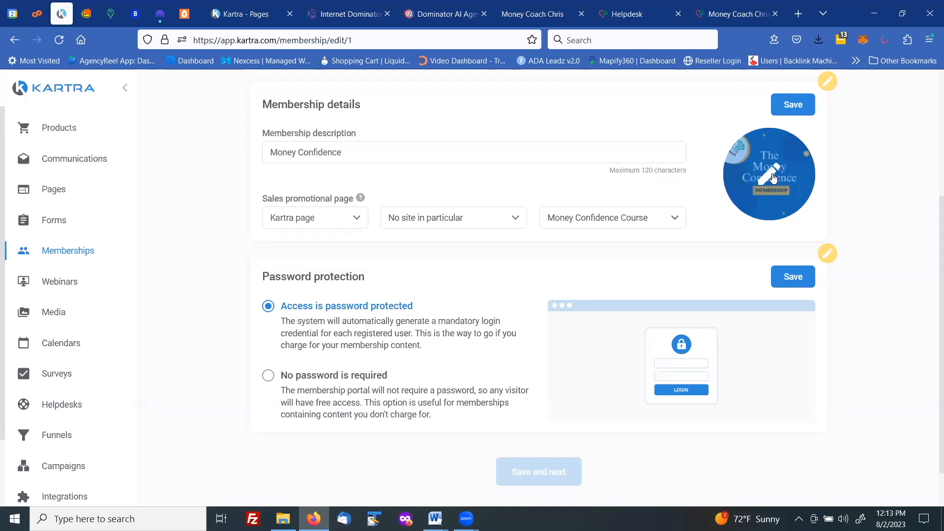
left_click(795, 104)
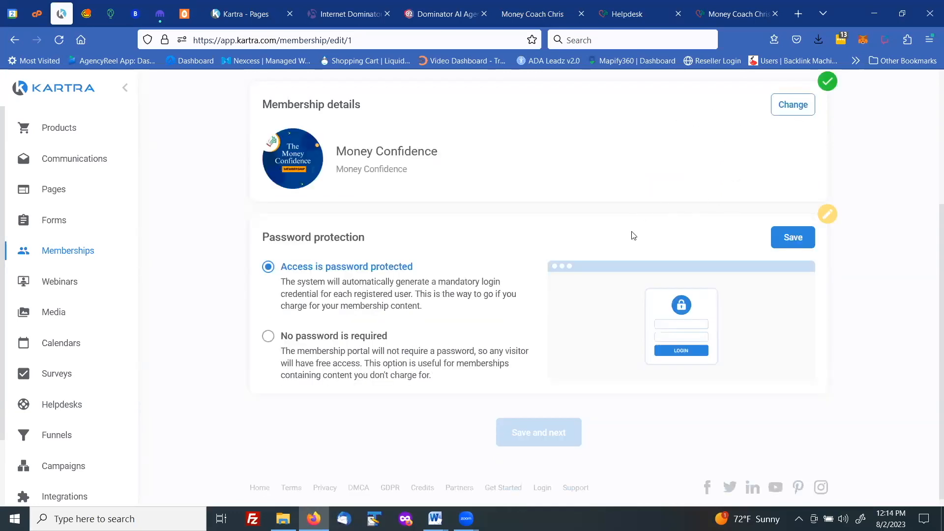
Save the password protection setting as "Access is password protected" and continue to the membership contents.
scroll(517, 224, "up", 3)
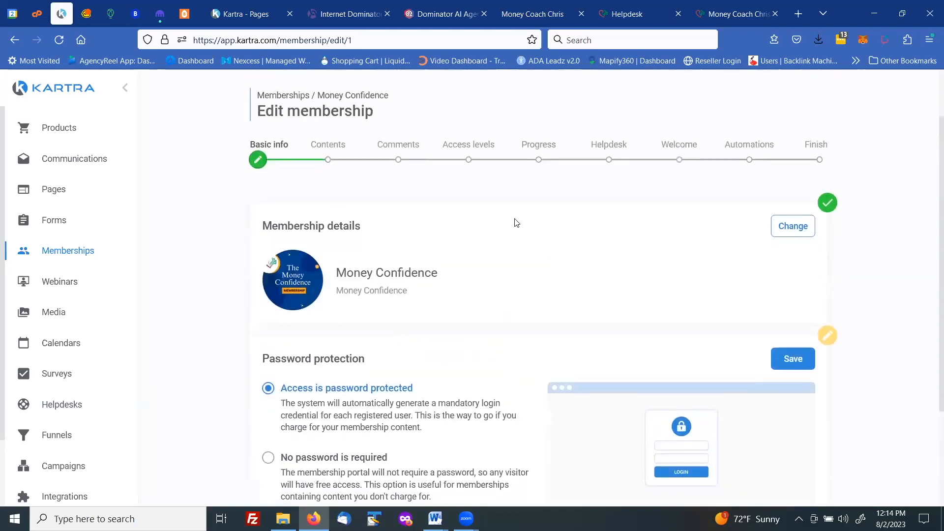
scroll(530, 251, "down", 3)
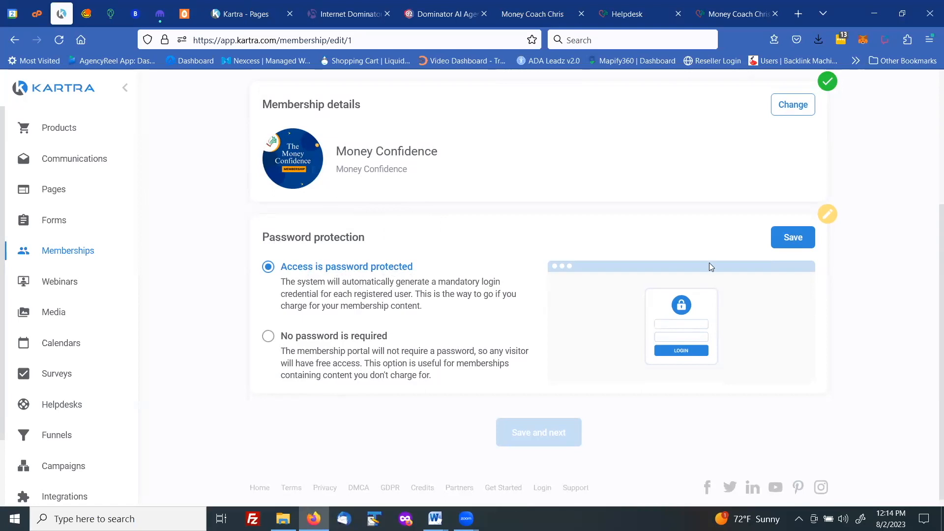
left_click(788, 241)
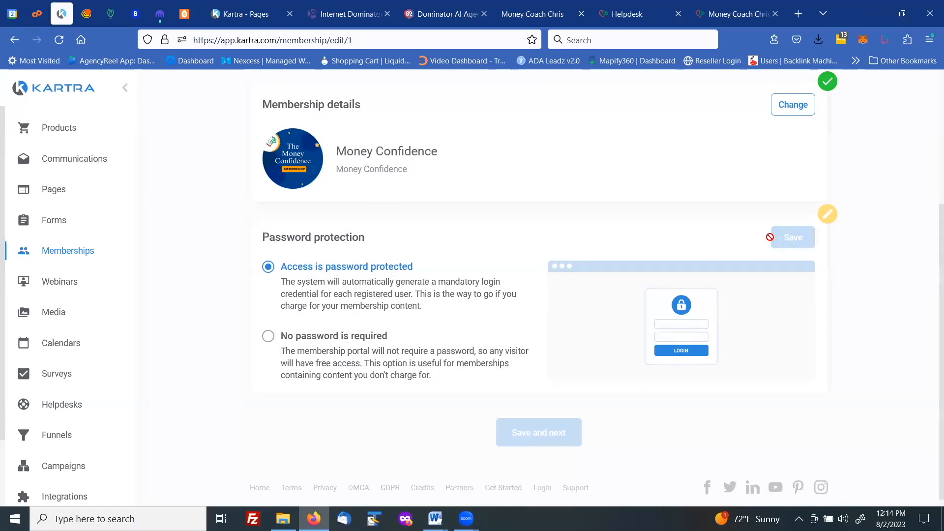
left_click(534, 411)
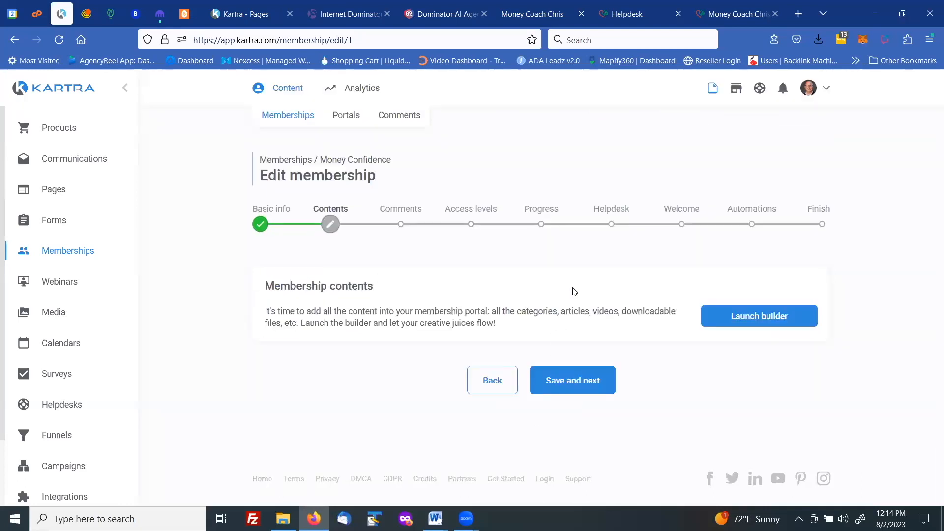
Launch the membership builder and go through its introductory tutorial from the category bar to the main actions.
left_click(756, 314)
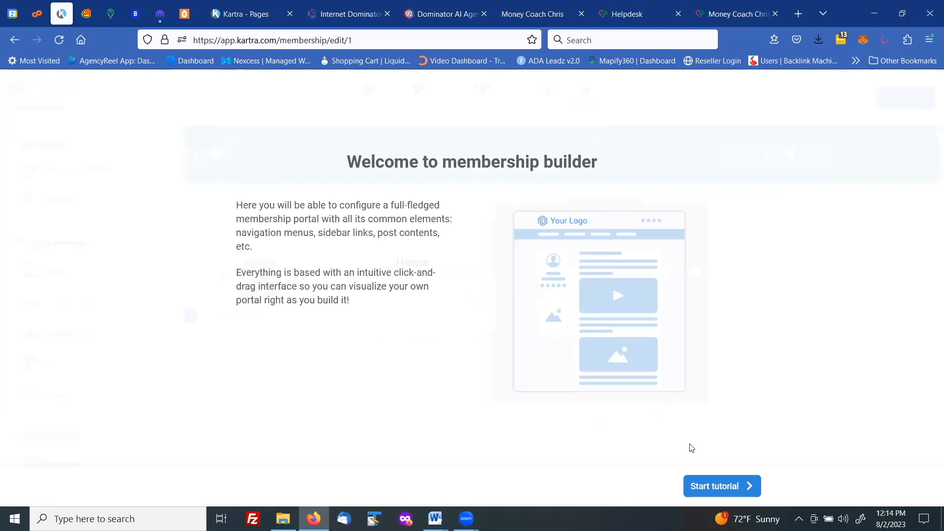
left_click(718, 486)
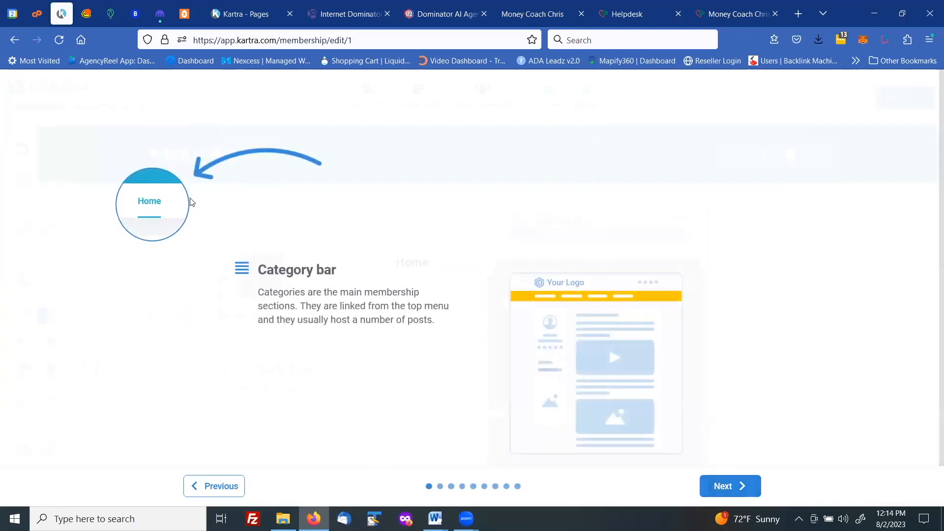
left_click(729, 487)
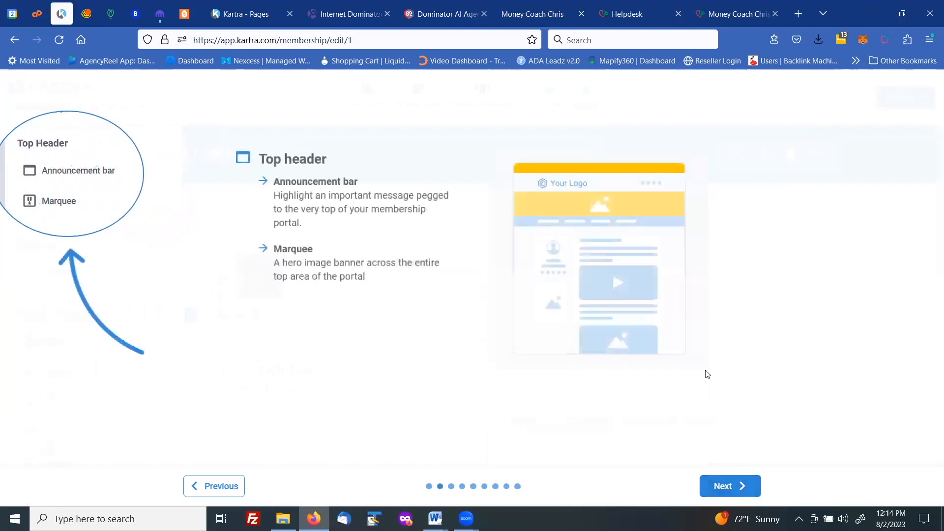
left_click(724, 482)
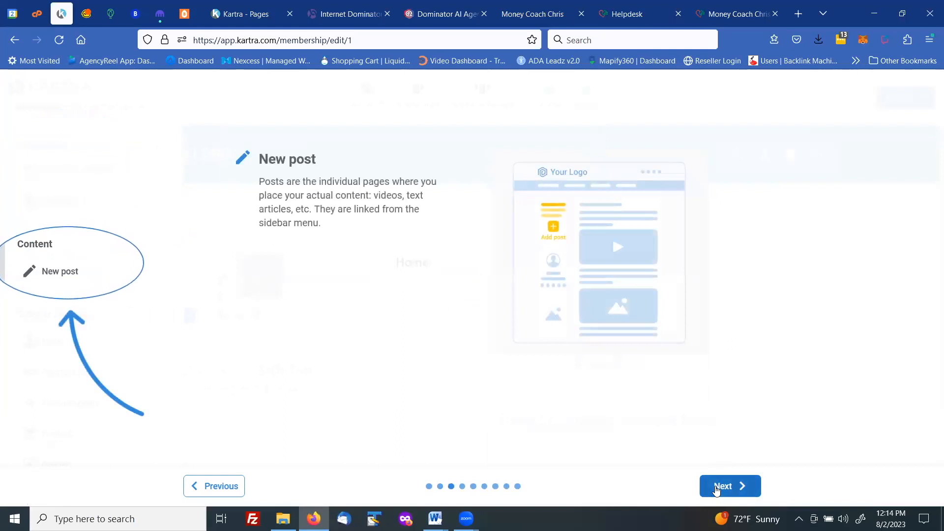
left_click(717, 488)
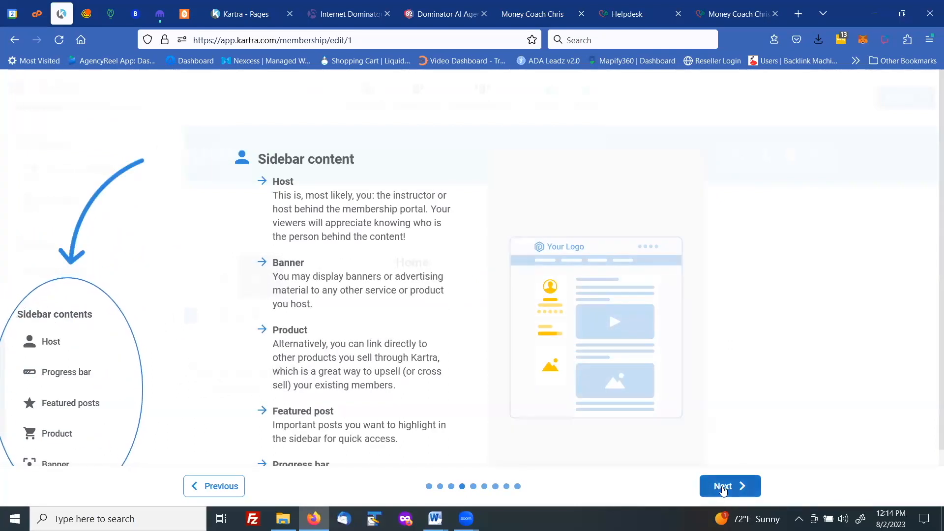
left_click(722, 488)
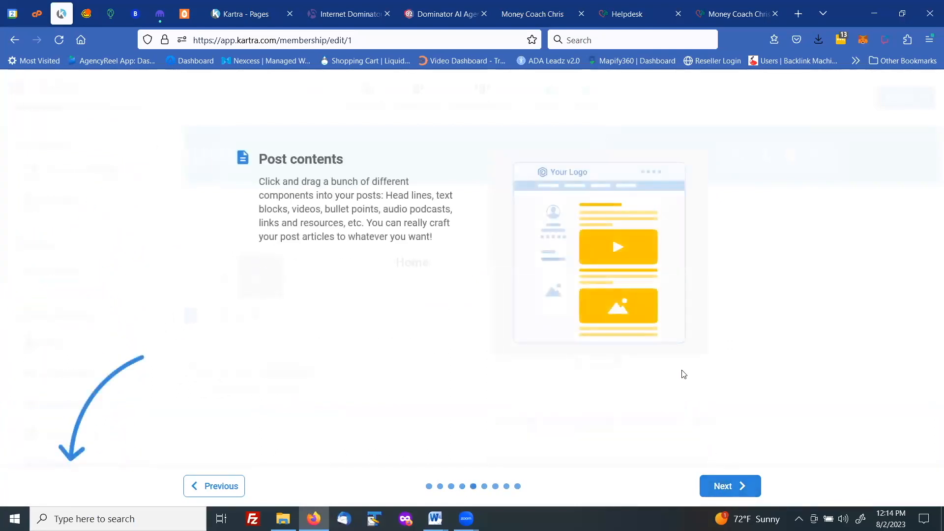
left_click(723, 485)
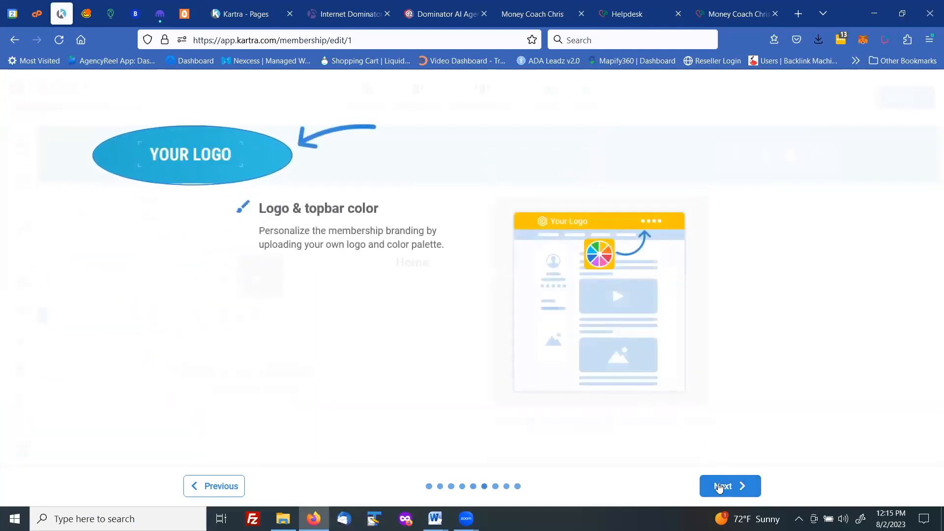
left_click(717, 487)
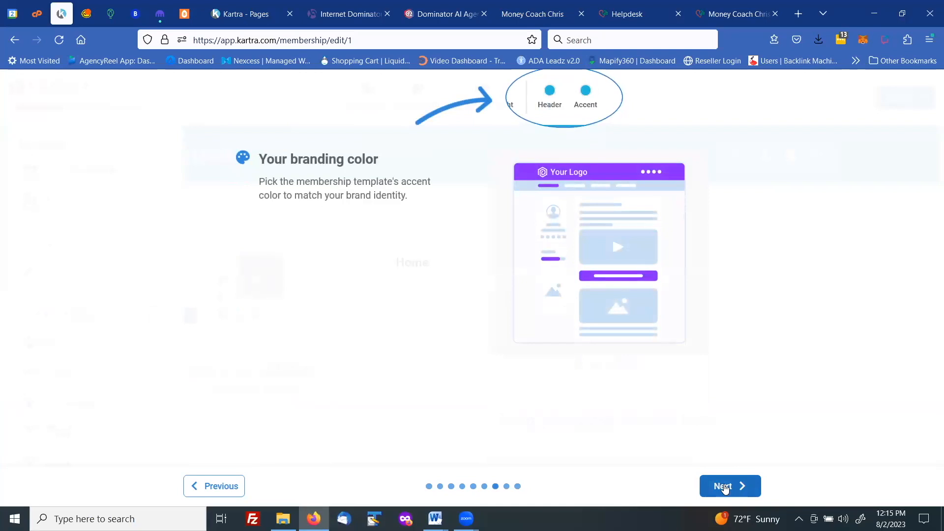
left_click(725, 487)
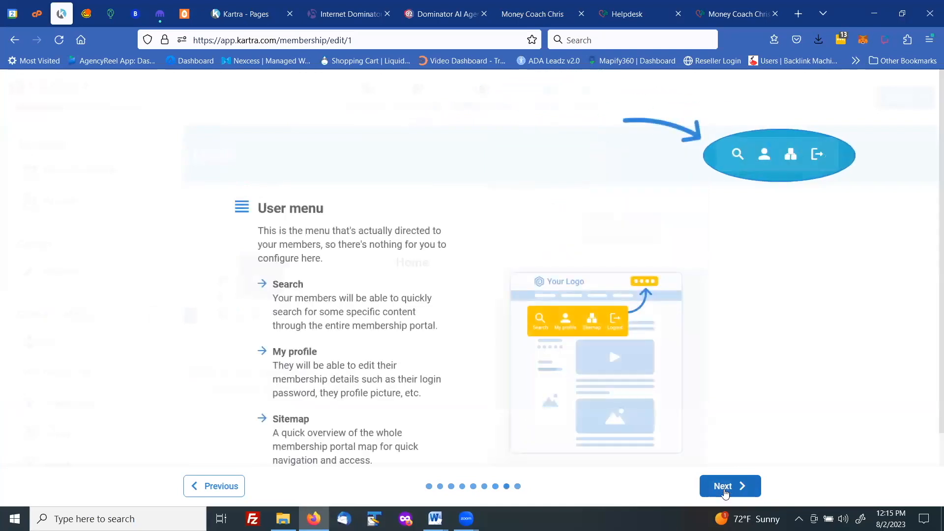
left_click(724, 487)
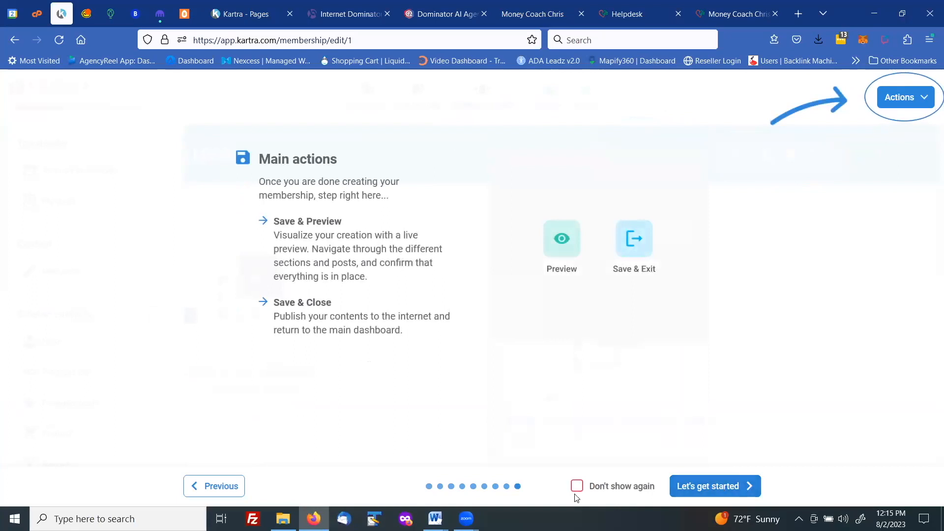
Finish the tutorial with "Don't show again" enabled and collapse the builder's component sidebar.
left_click(577, 487)
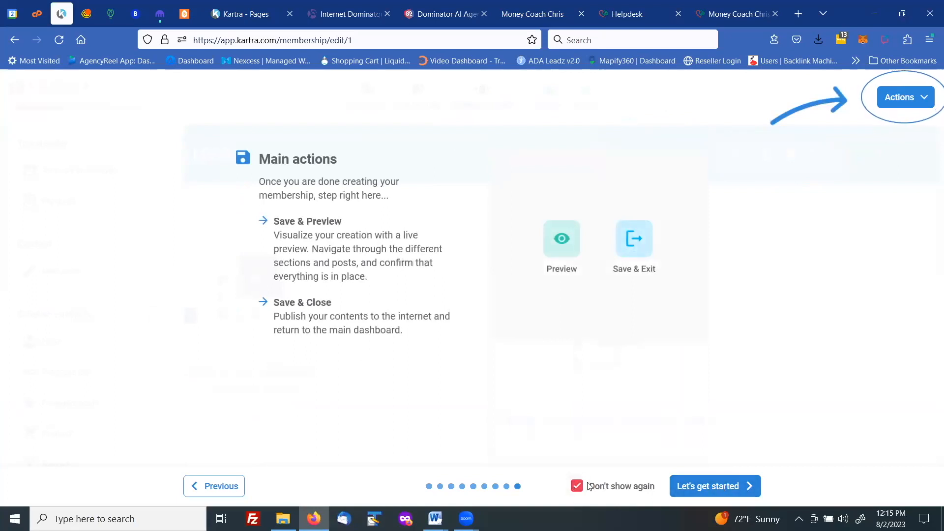
left_click(714, 487)
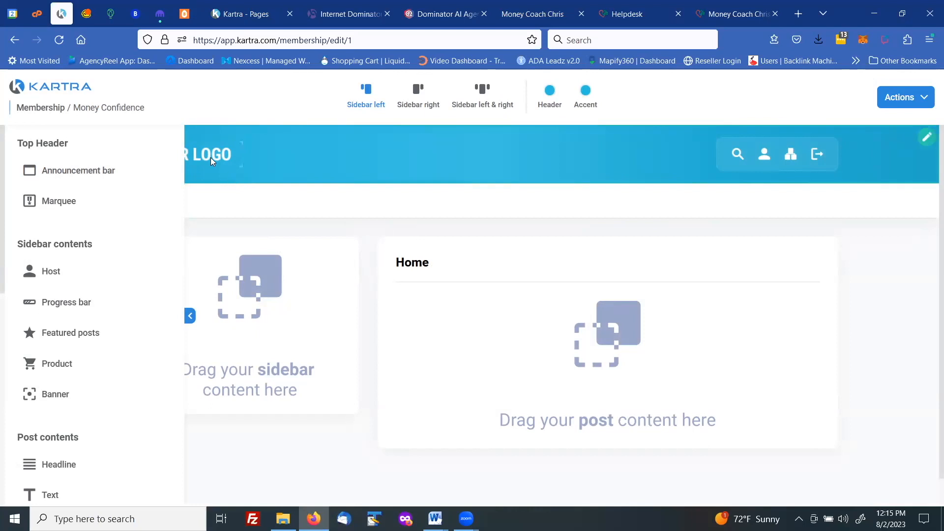
left_click(191, 317)
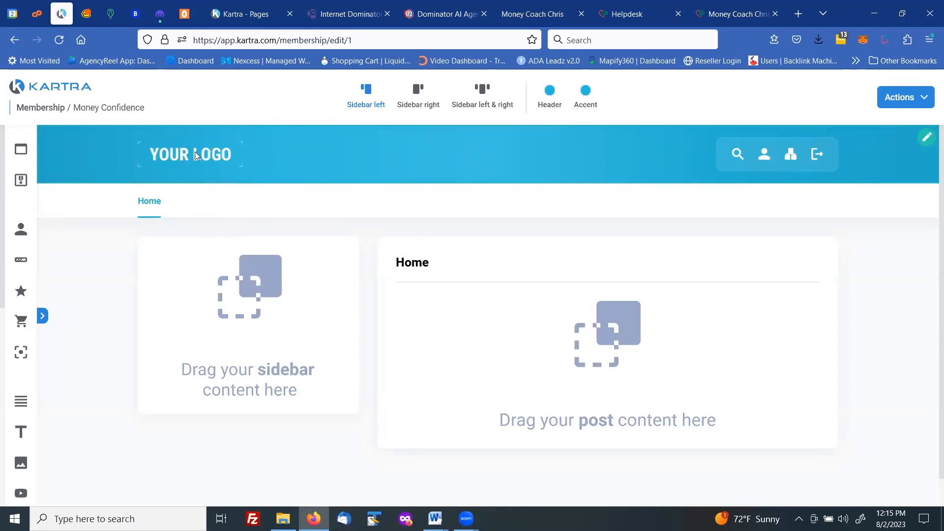
Upload Transparent Banner.png from the Images folder, use it as the membership header logo, and save the header.
left_click(925, 139)
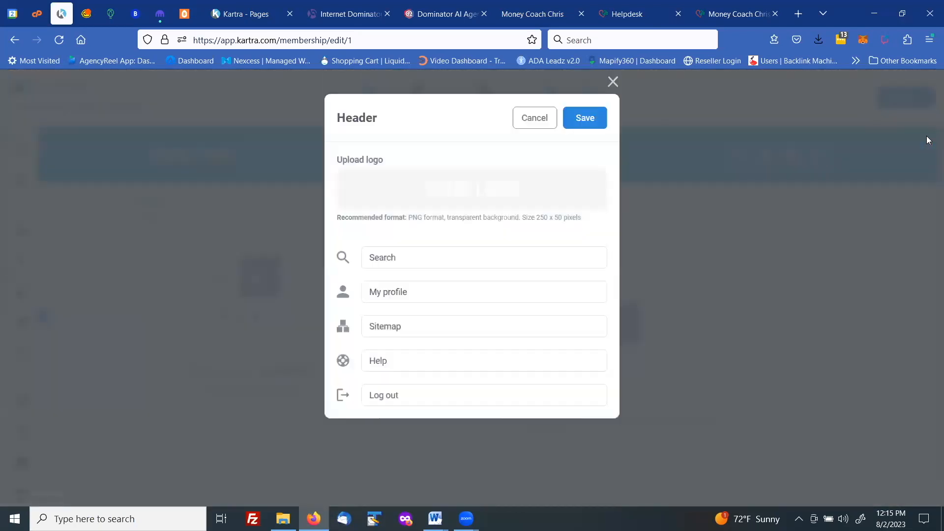
left_click(482, 192)
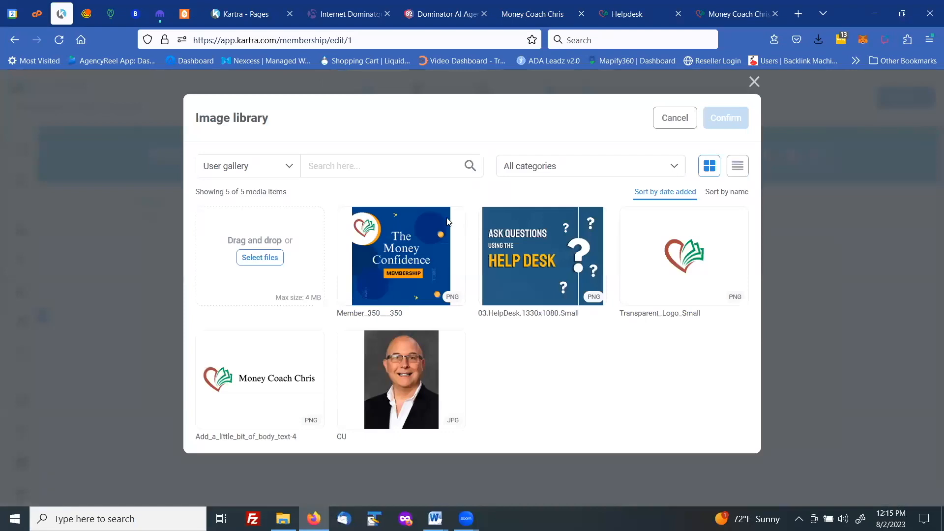
left_click(258, 258)
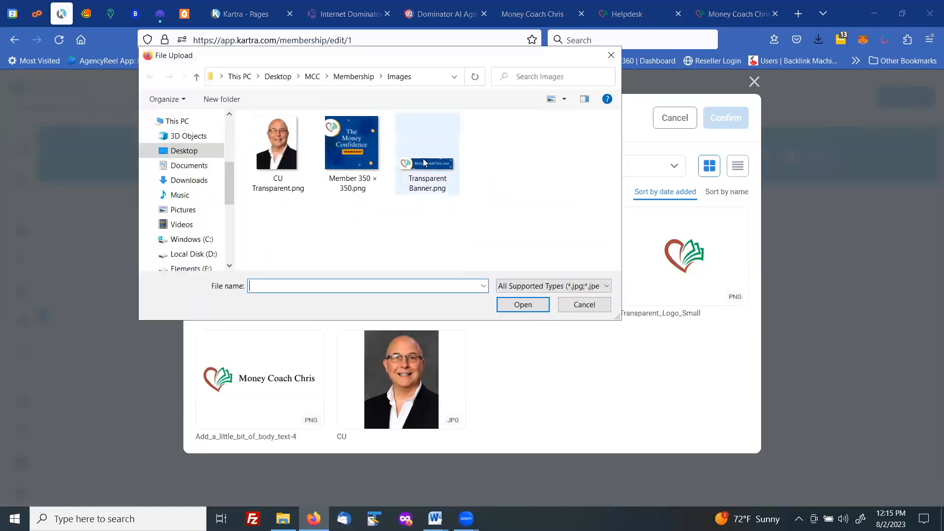
left_click(425, 166)
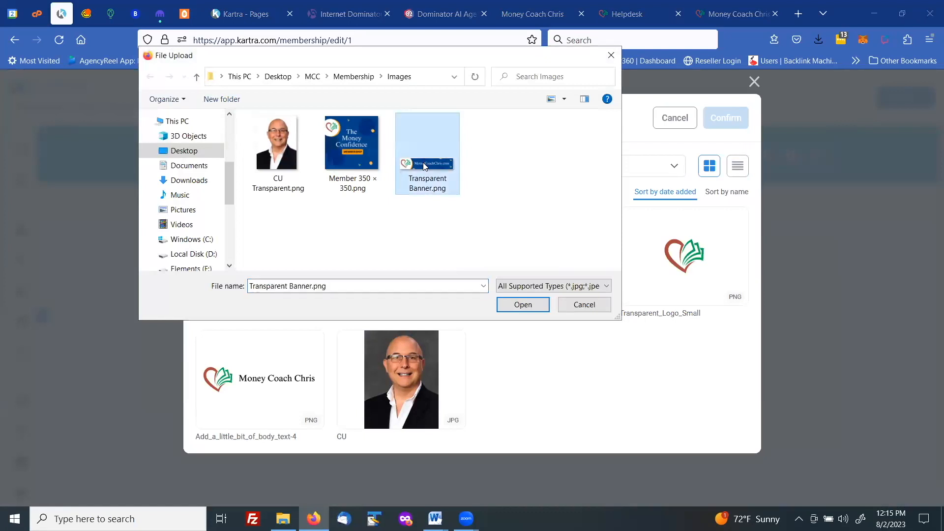
double_click(425, 167)
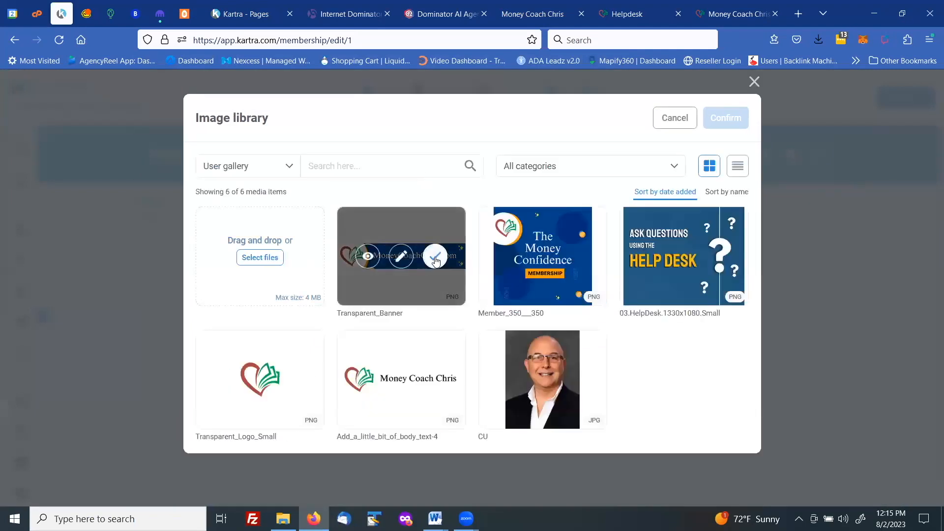
left_click(435, 257)
left_click(727, 118)
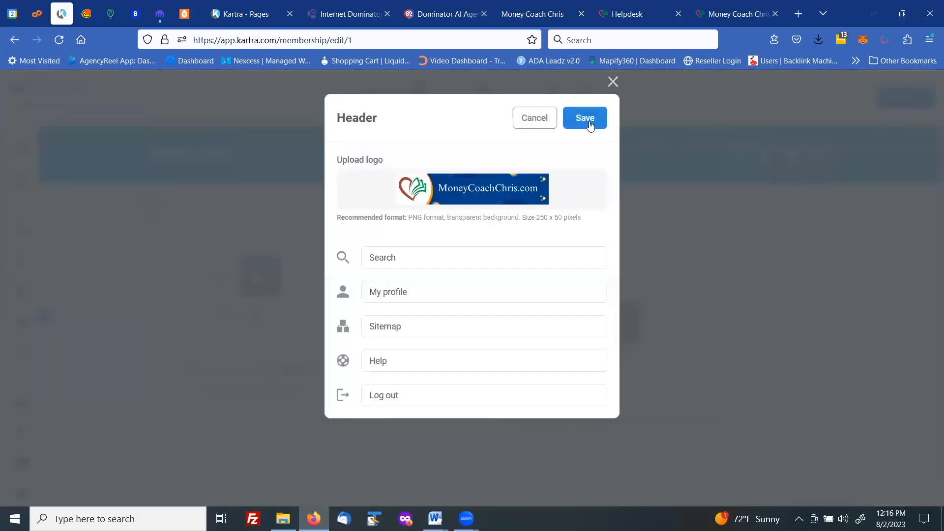
left_click(582, 123)
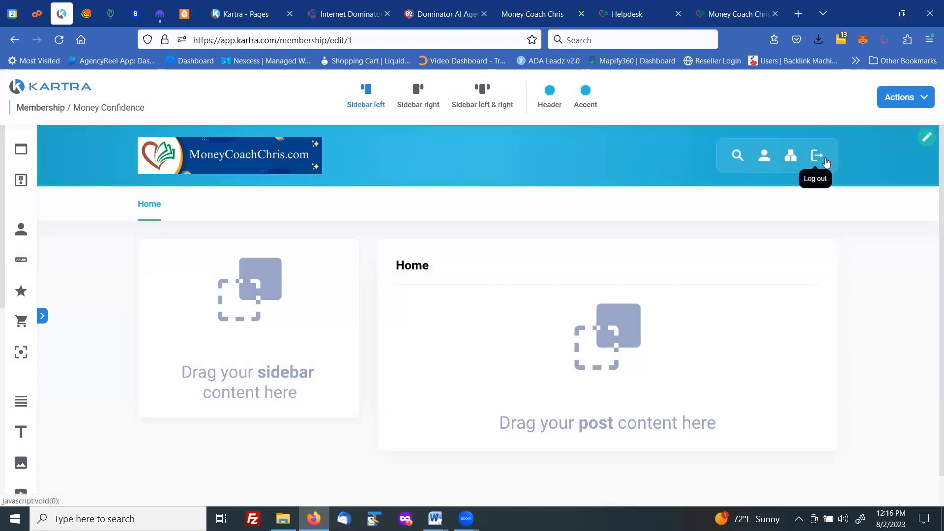
Review the header's search, profile, sitemap, help and log out labels, and save the header settings.
left_click(929, 139)
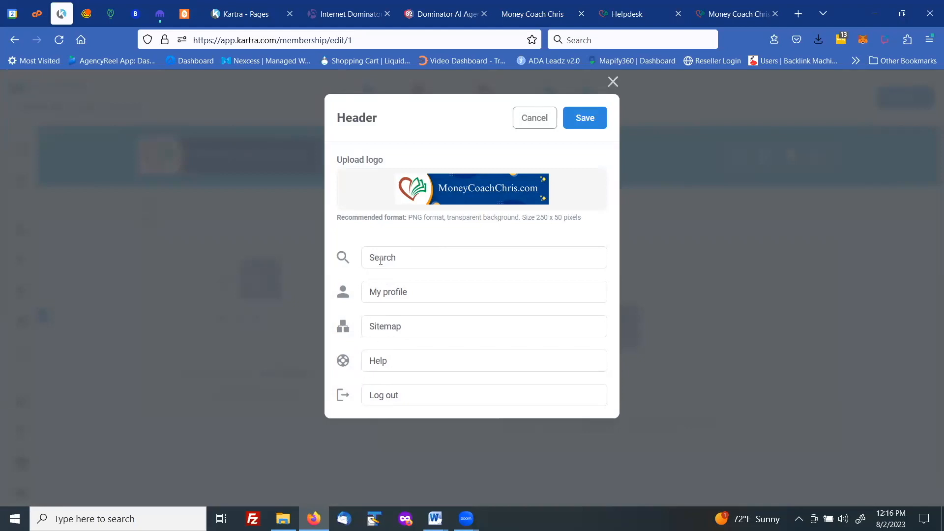
left_click(399, 257)
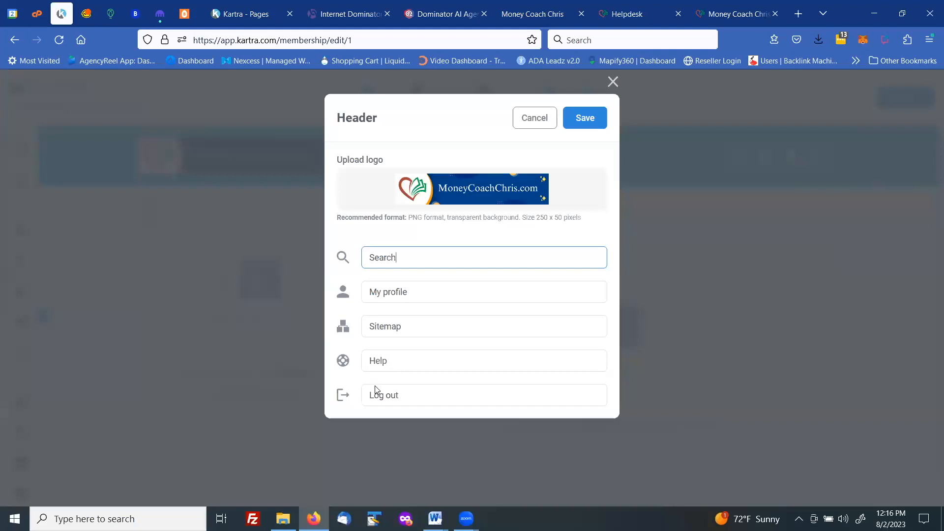
left_click(580, 119)
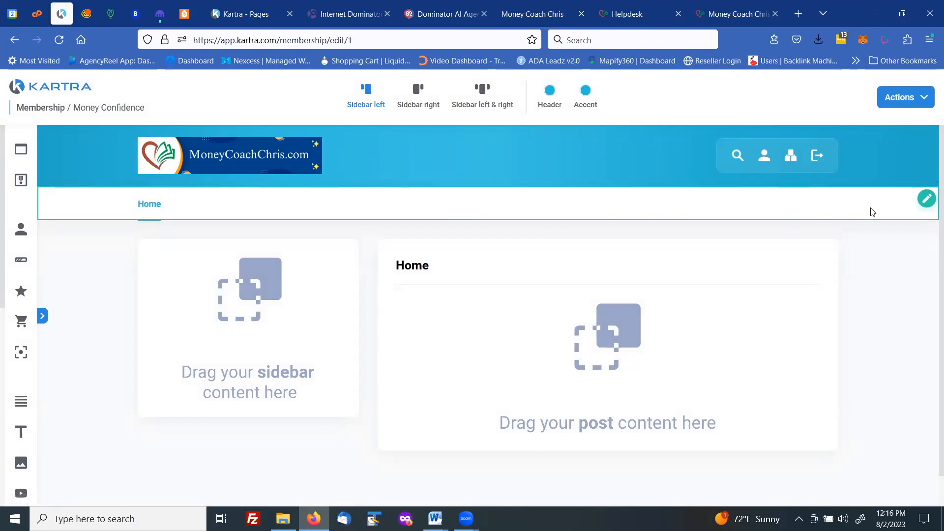
Add three new categories below Home in the membership's navigation menu.
left_click(927, 199)
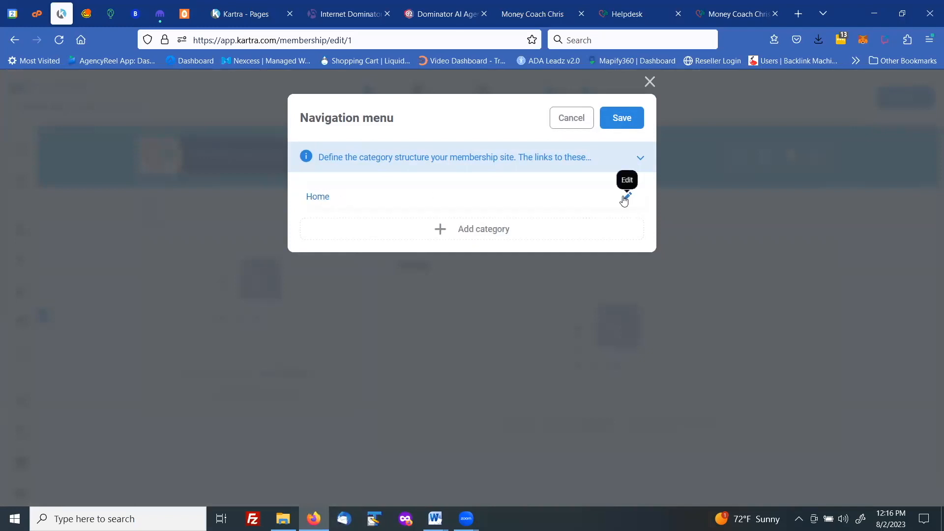
left_click(472, 232)
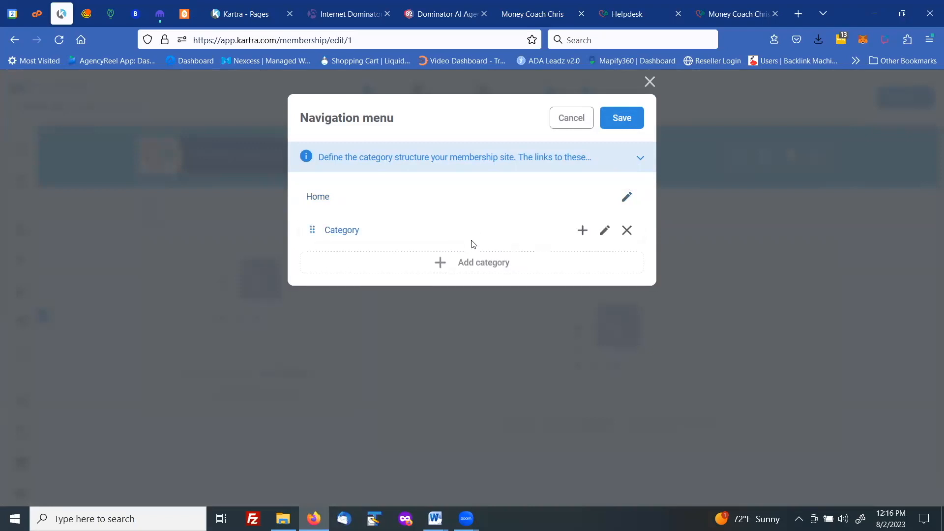
left_click(470, 266)
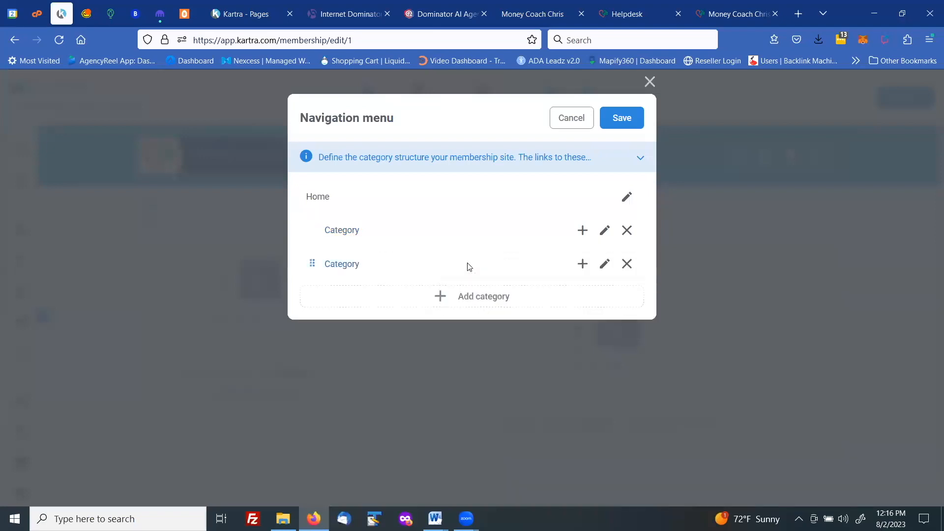
left_click(467, 298)
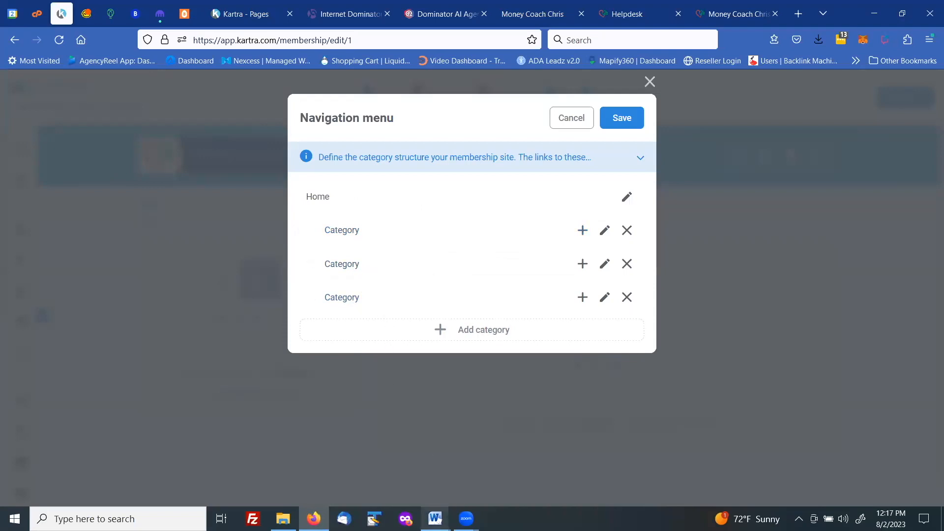
Copy the tab name "Money Confidence Game" from the READ ME document in Word and return to the membership builder in Firefox.
left_click(434, 518)
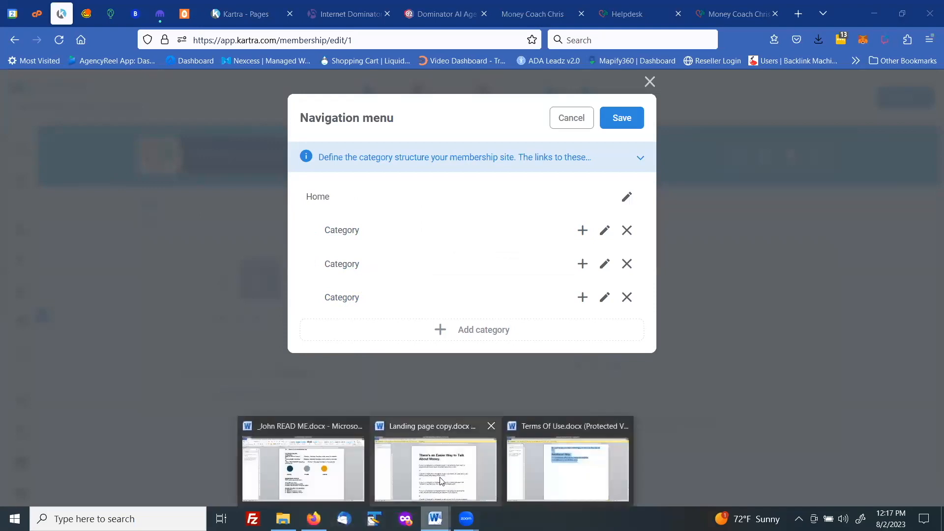
left_click(302, 467)
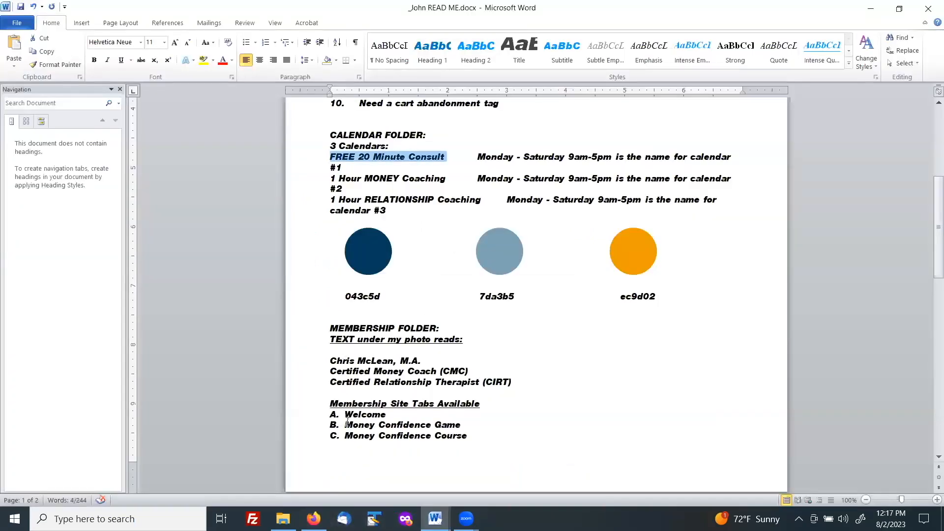
left_click_drag(347, 424, 453, 431)
right_click(453, 431)
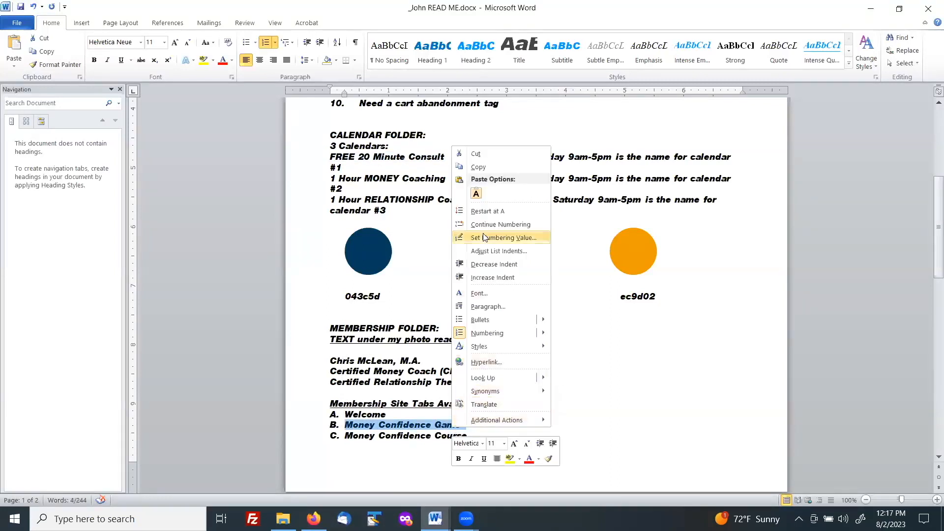
left_click(487, 164)
left_click(314, 518)
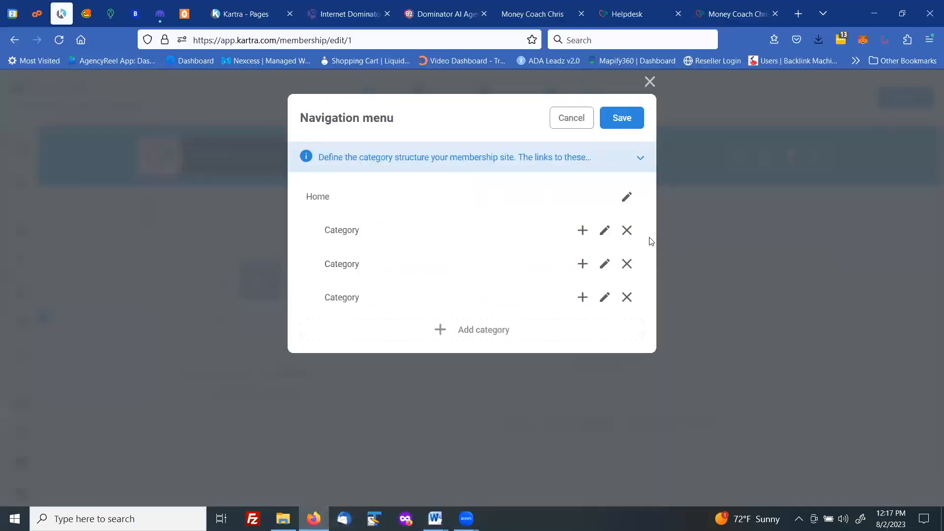
Replace the first category's name with the copied text and strip its "B." prefix so it reads "Money Confidence Game".
left_click(605, 231)
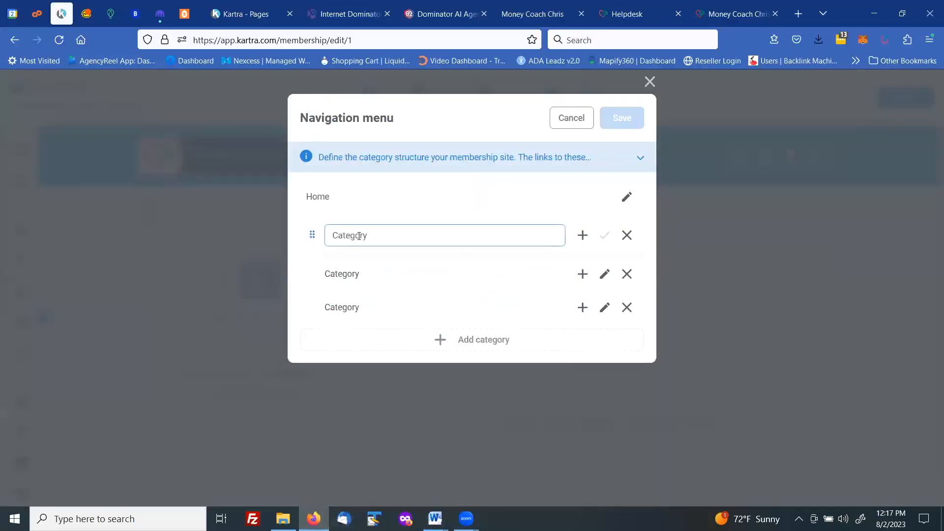
left_click_drag(378, 235, 333, 238)
right_click(335, 236)
left_click(366, 327)
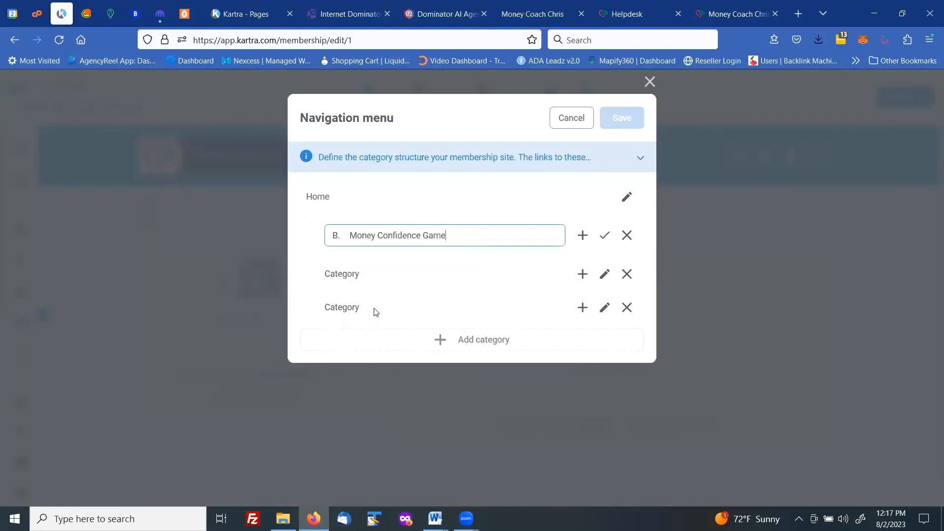
left_click_drag(350, 234, 317, 235)
key("BackSpace")
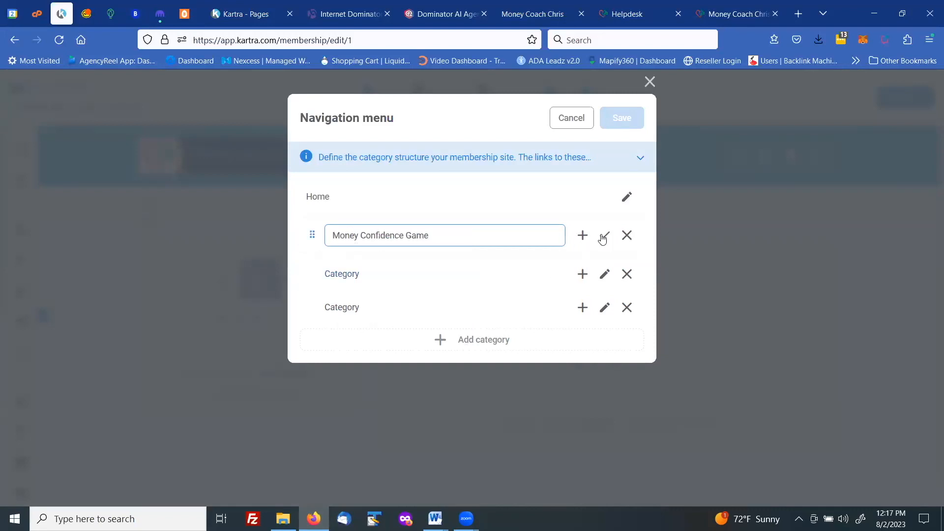
Paste the copied name into the second category and change its last word so it reads "B. Money Confidence Course".
left_click(604, 274)
left_click_drag(368, 278, 328, 281)
right_click(344, 278)
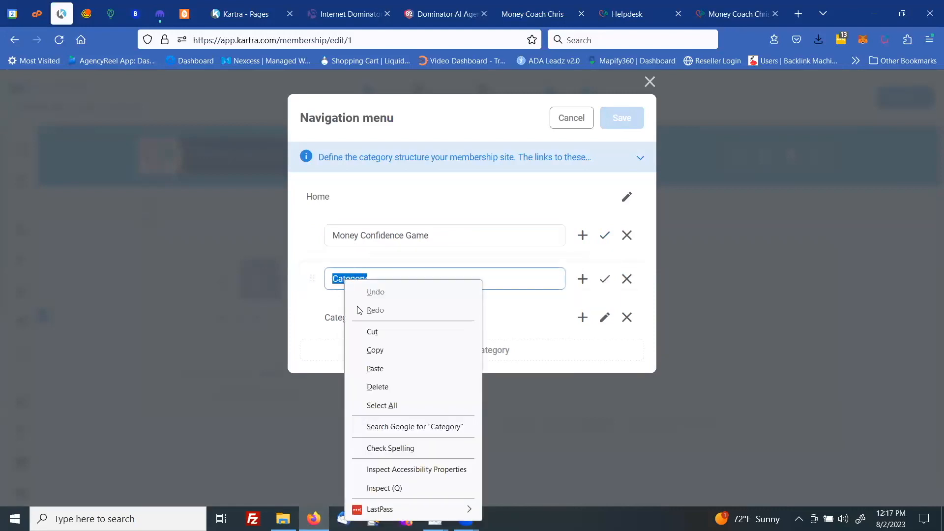
left_click(371, 369)
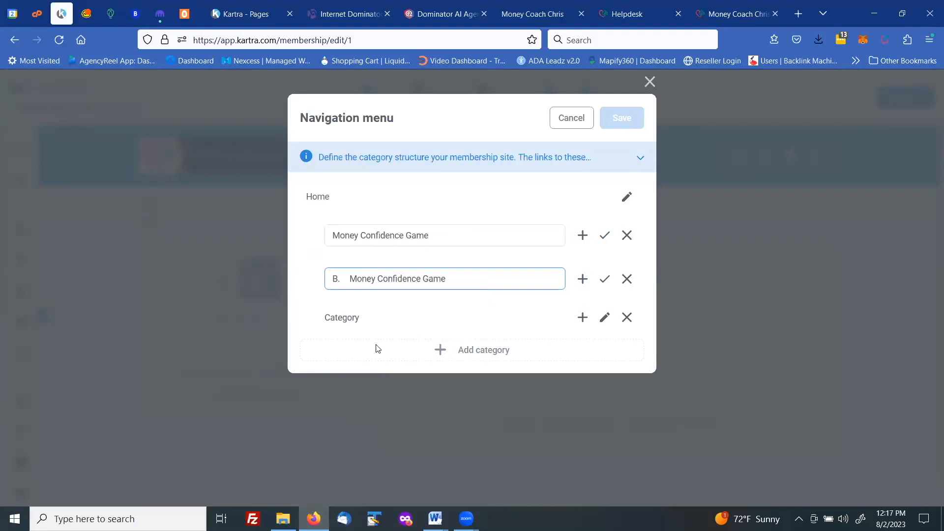
left_click_drag(424, 277, 457, 279)
type("Cours")
Rename the third category as "Resources".
left_click(605, 317)
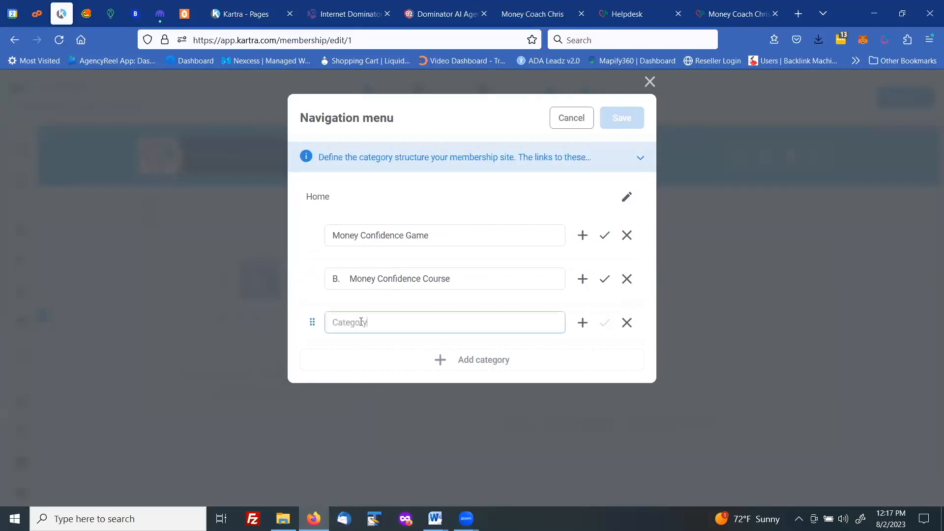
left_click_drag(367, 322, 320, 322)
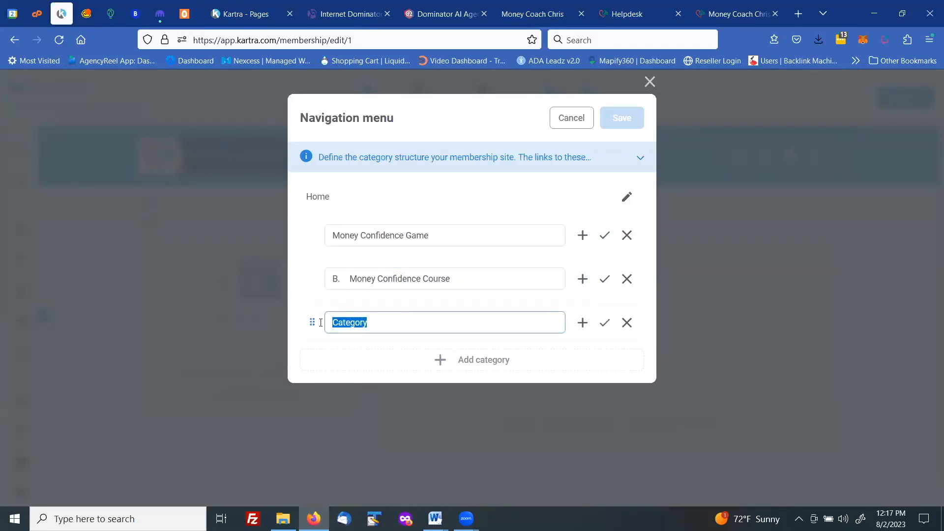
type("Resources")
left_click(445, 302)
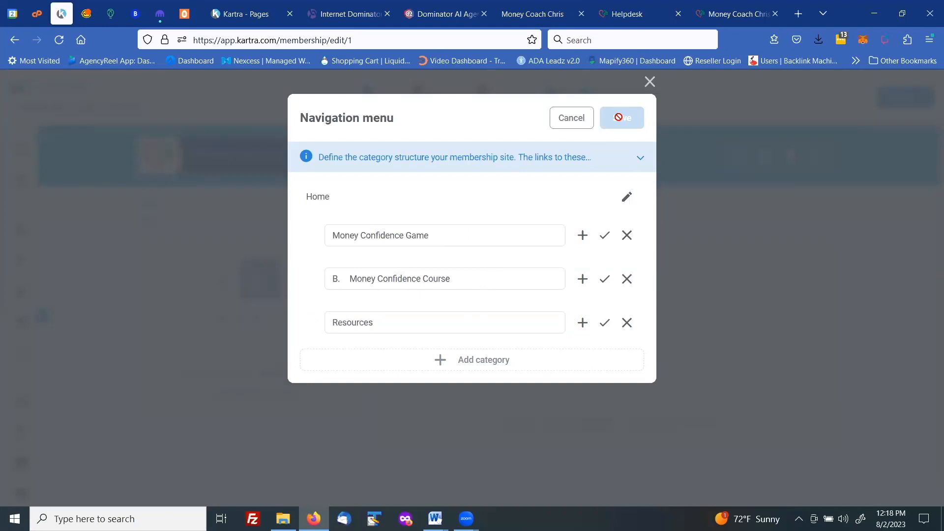
Confirm the names of all three categories and save the navigation menu.
left_click(605, 237)
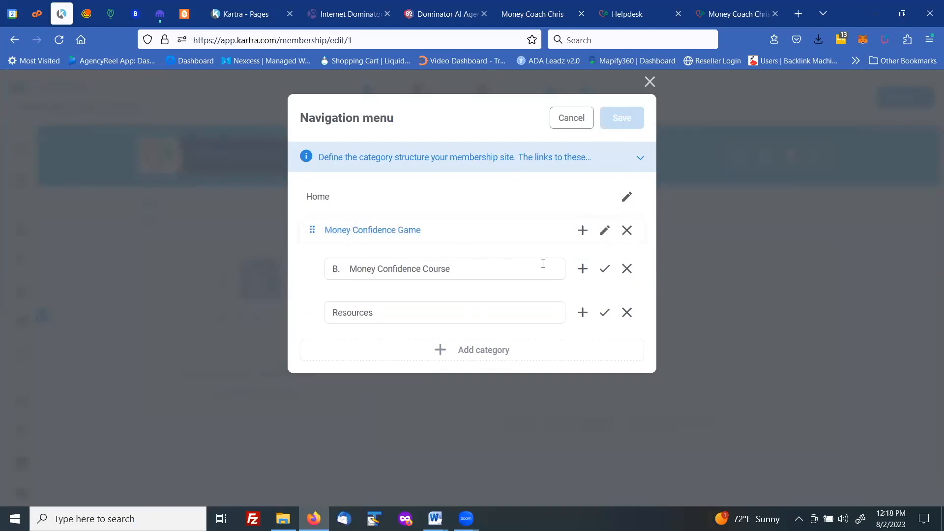
left_click(605, 269)
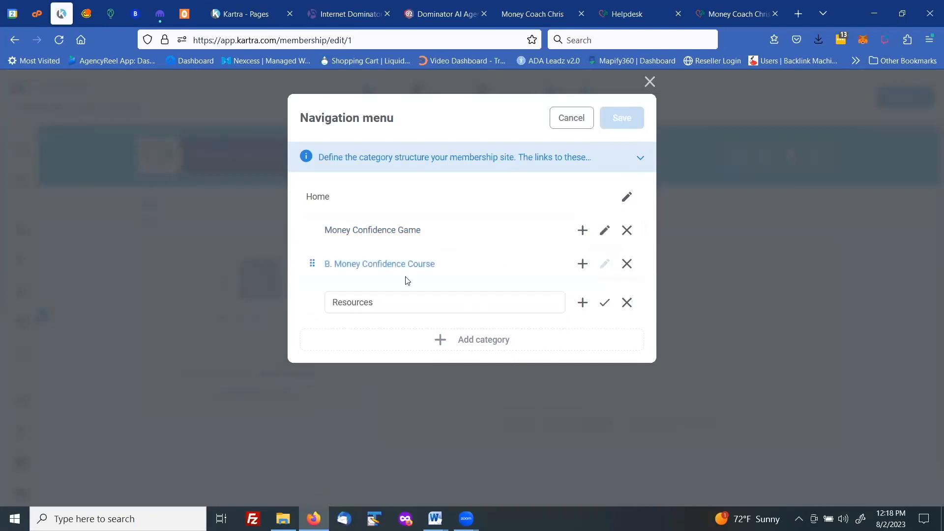
left_click(605, 306)
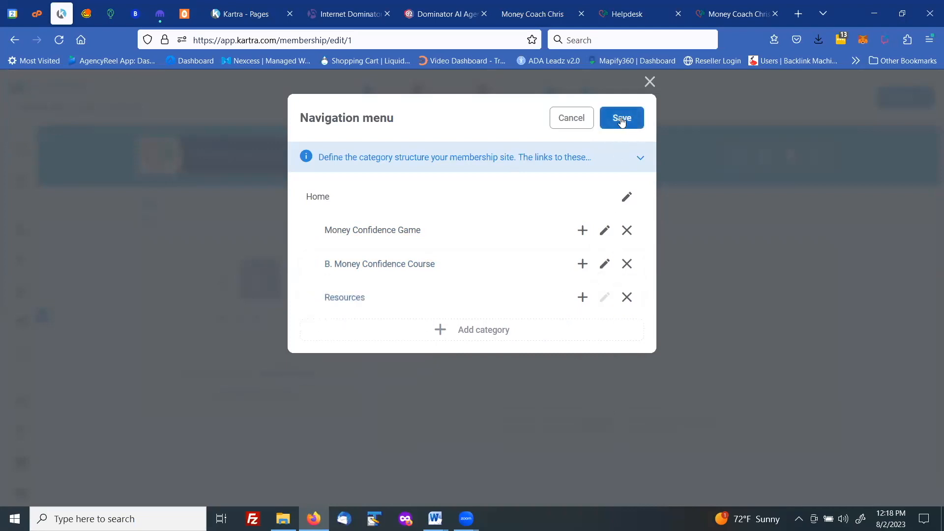
left_click(621, 119)
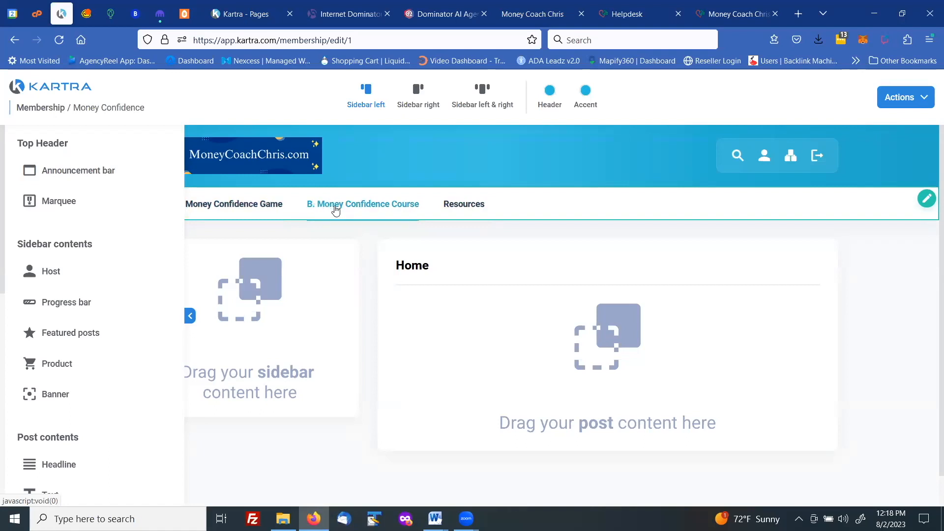
Remove the "B." prefix from the "Money Confidence Course" category and save the navigation menu.
left_click(927, 198)
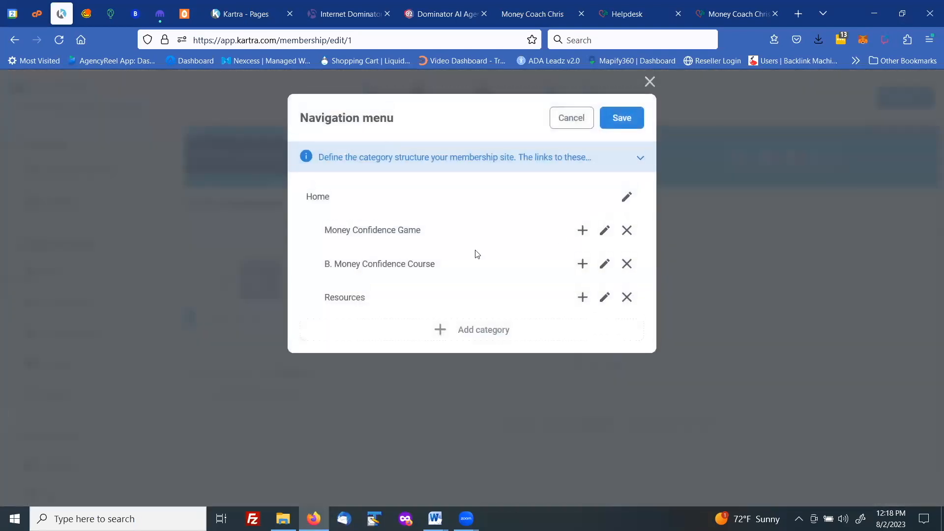
left_click(605, 264)
left_click_drag(348, 268, 321, 270)
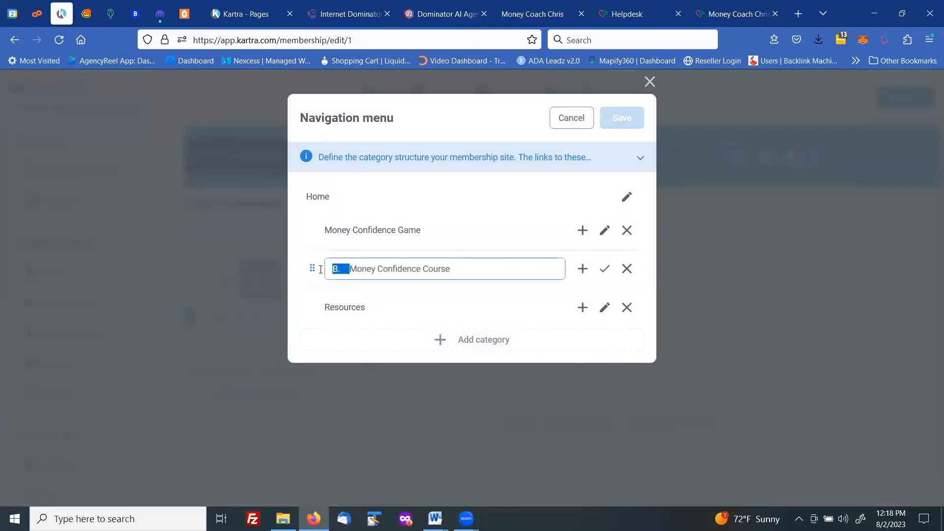
key("BackSpace")
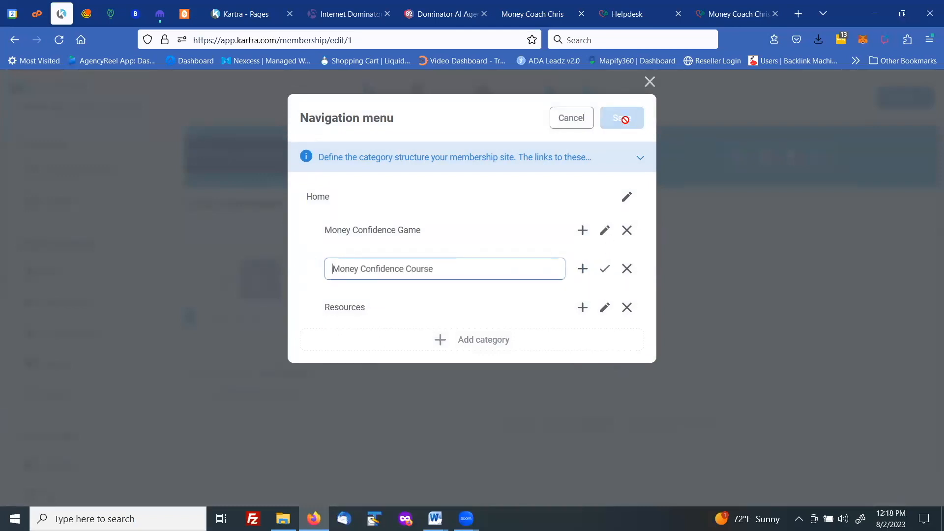
left_click(607, 271)
left_click(622, 119)
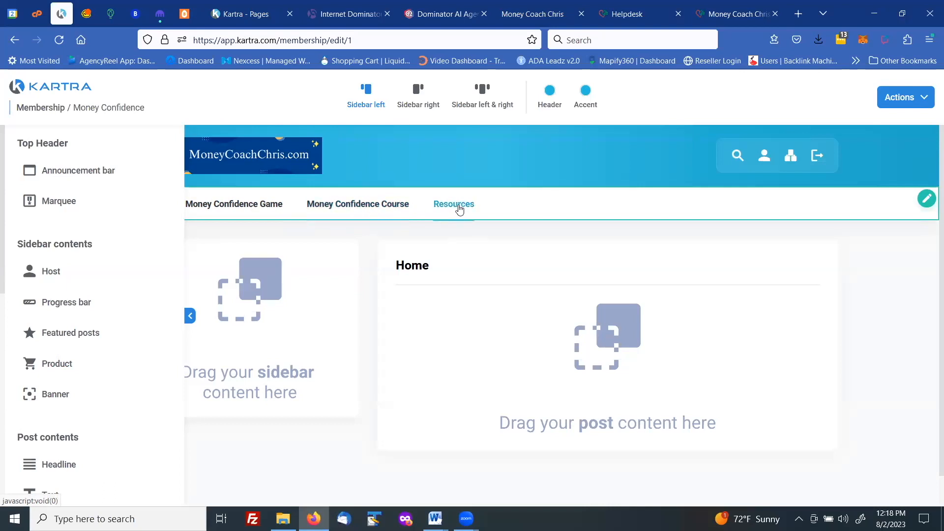
Add a subcategory named "Links" under the Resources category in the navigation menu.
left_click(927, 198)
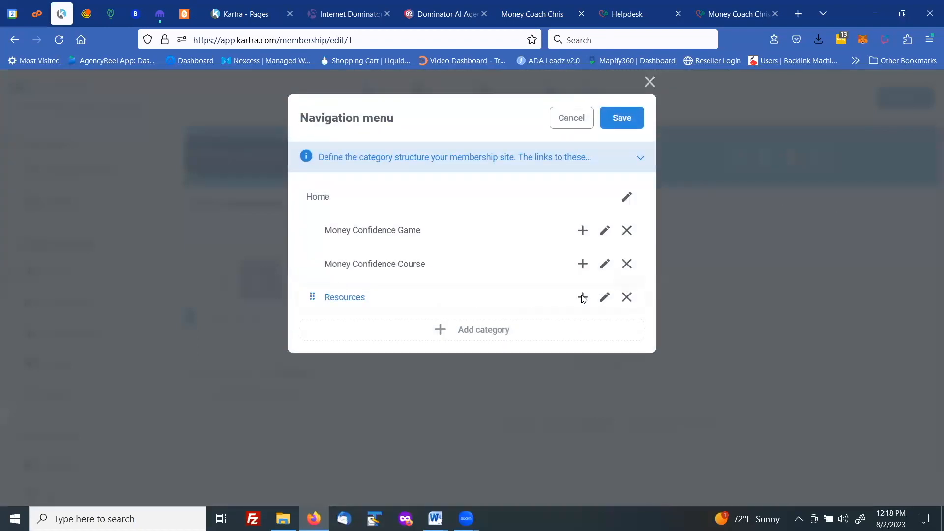
left_click(582, 297)
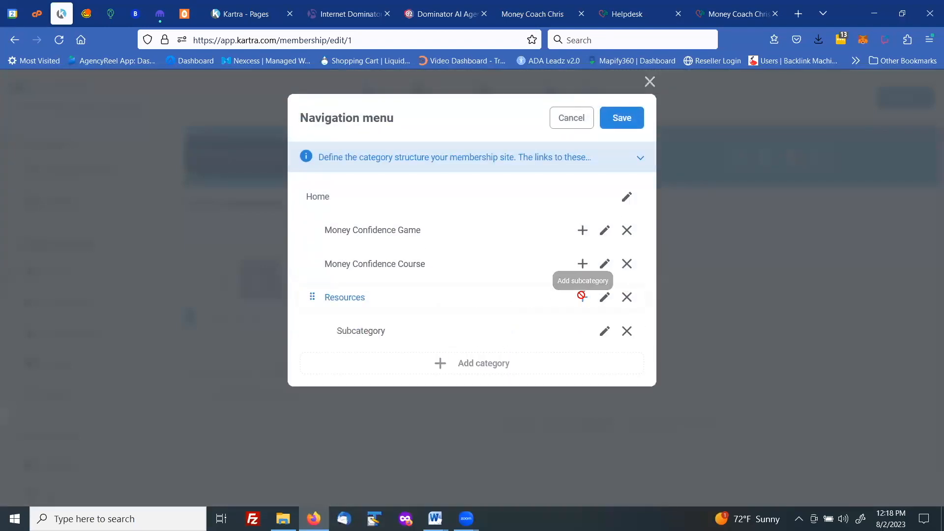
left_click(607, 333)
left_click_drag(416, 335, 316, 337)
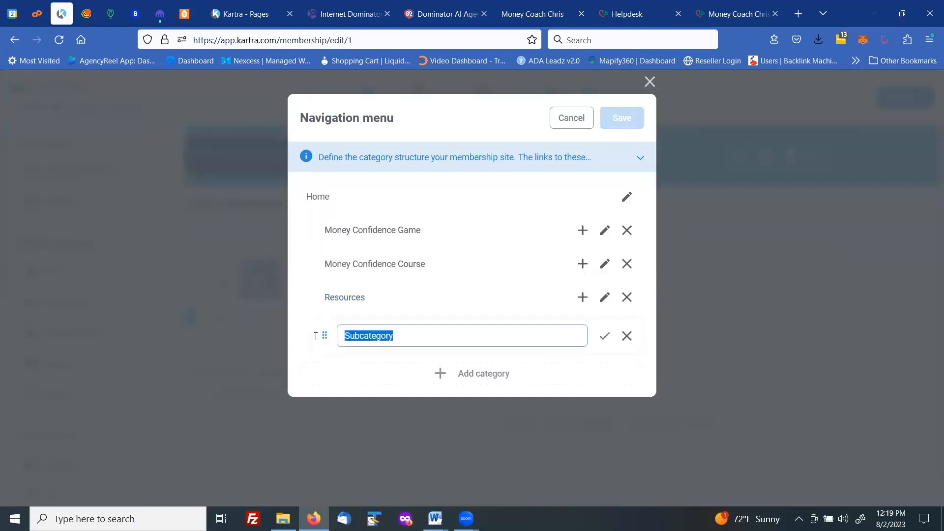
type("Link")
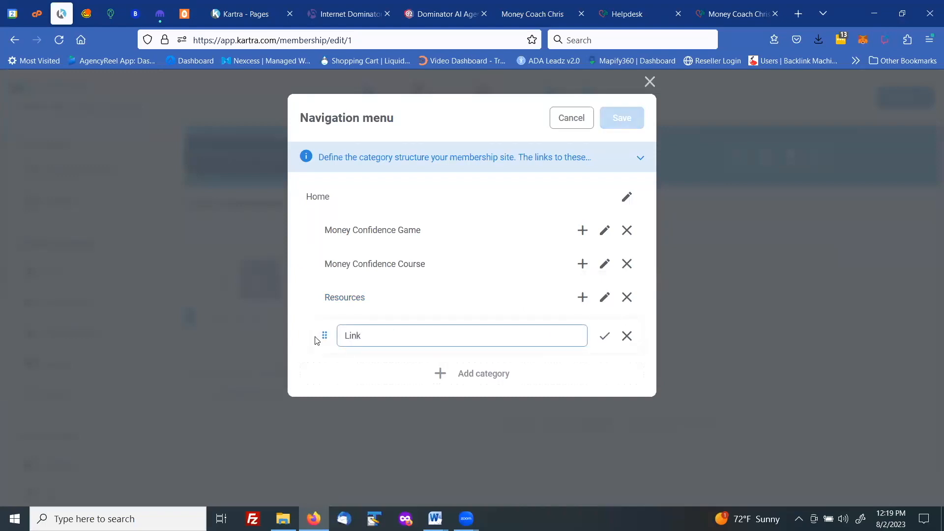
type("s")
left_click(606, 337)
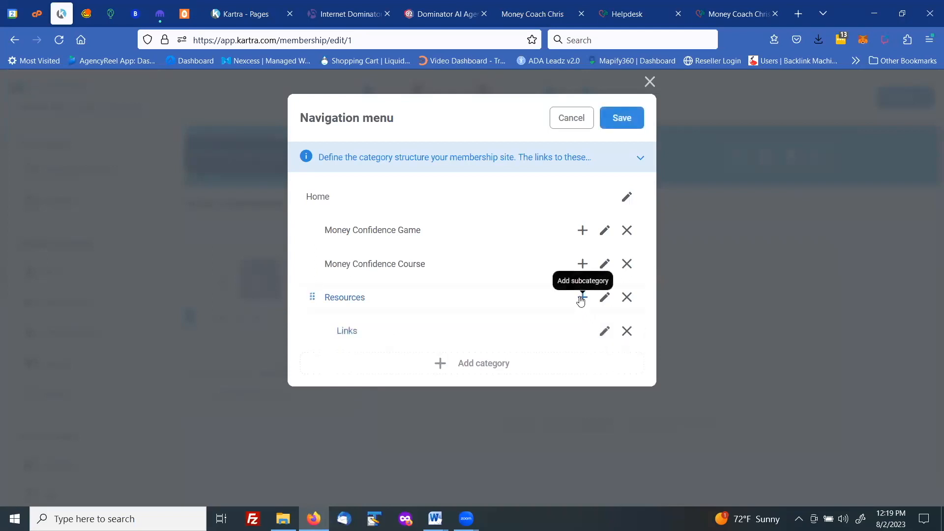
Add a second subcategory named "Videos" under Resources and save the navigation menu.
left_click(581, 298)
left_click(605, 365)
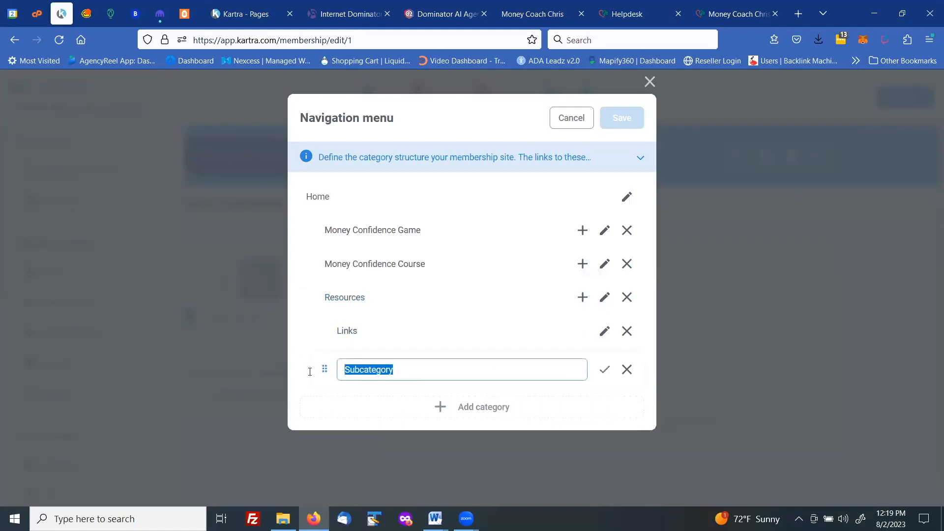
type("Videos")
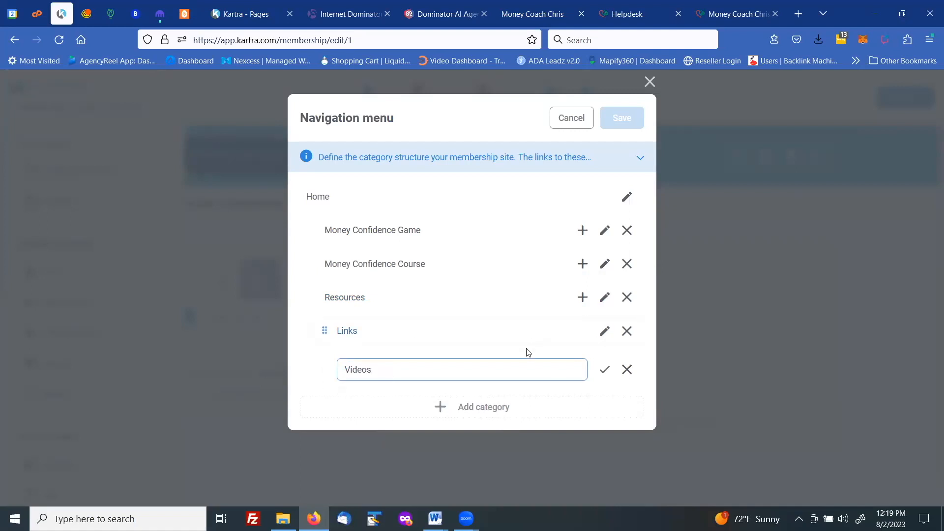
left_click(605, 369)
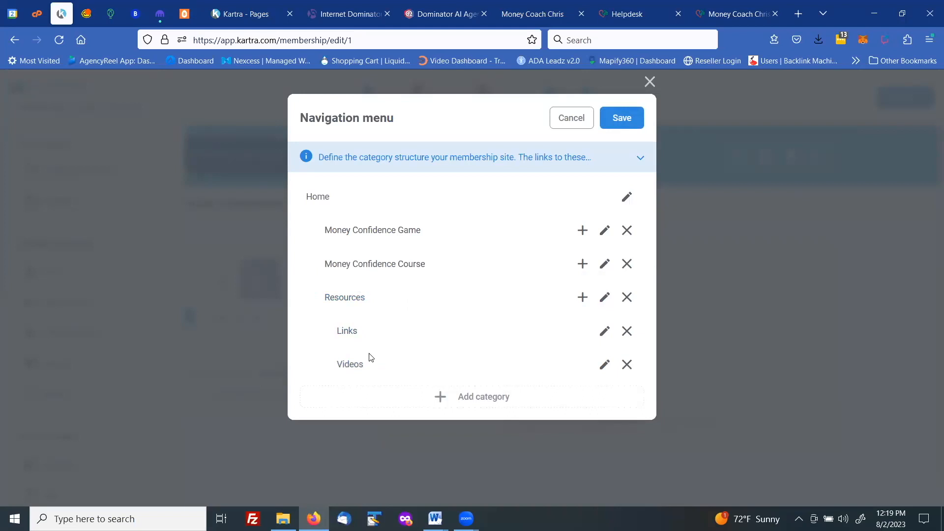
left_click(622, 121)
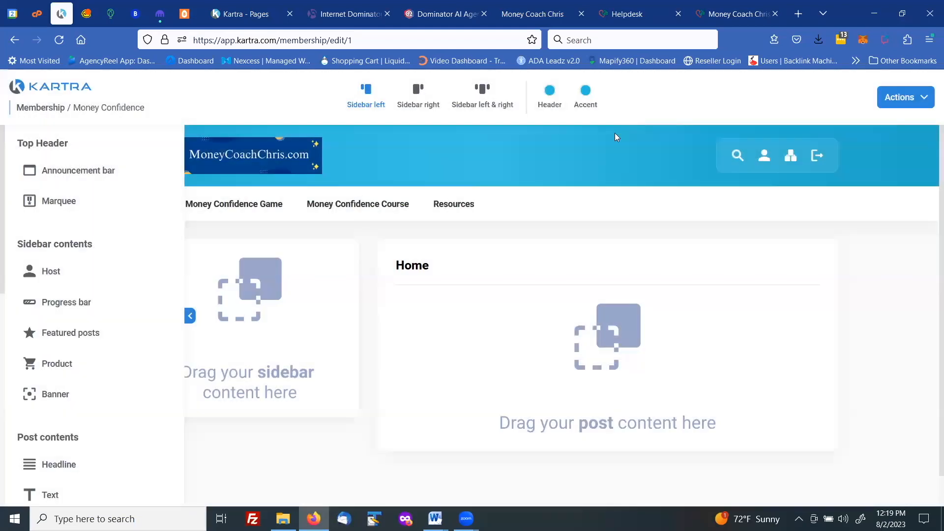
Check the Resources submenu and view the Money Confidence Game and Money Confidence Course pages without the content panel covering them.
mouse_move(453, 204)
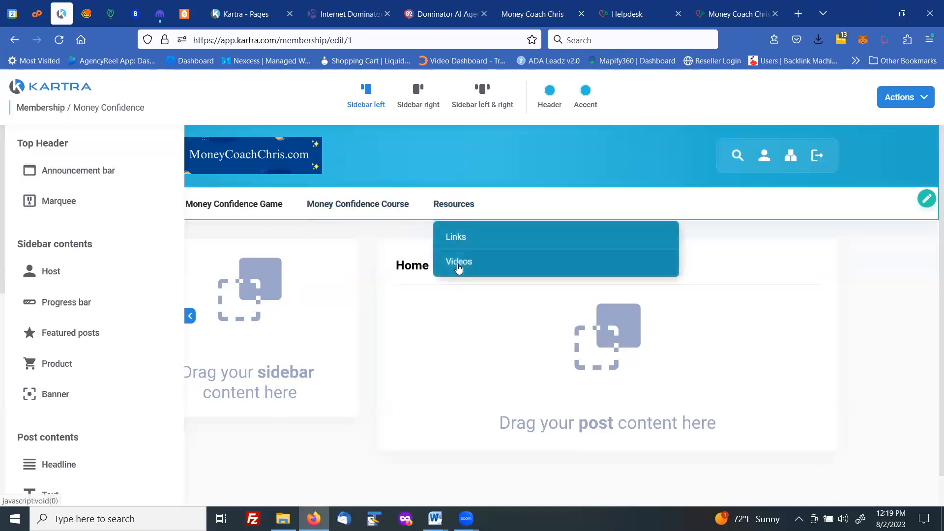
left_click(365, 210)
left_click(249, 204)
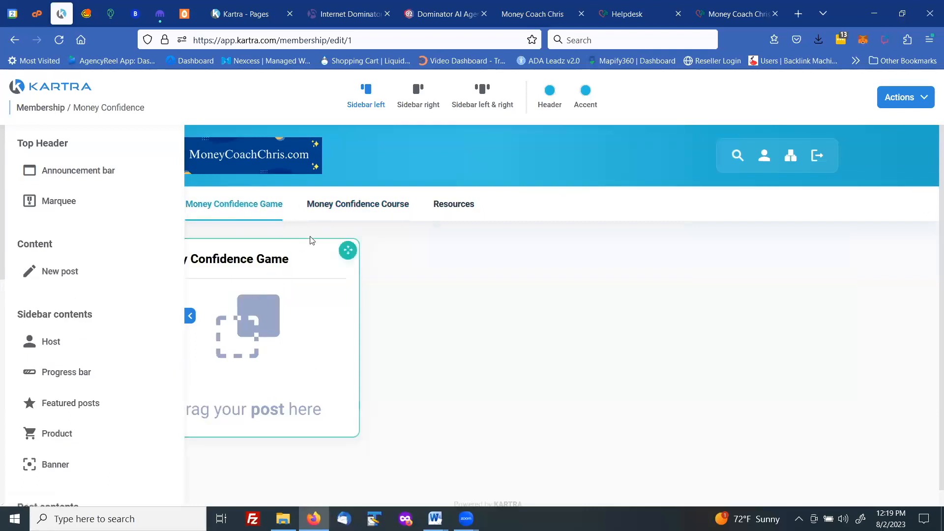
mouse_move(452, 206)
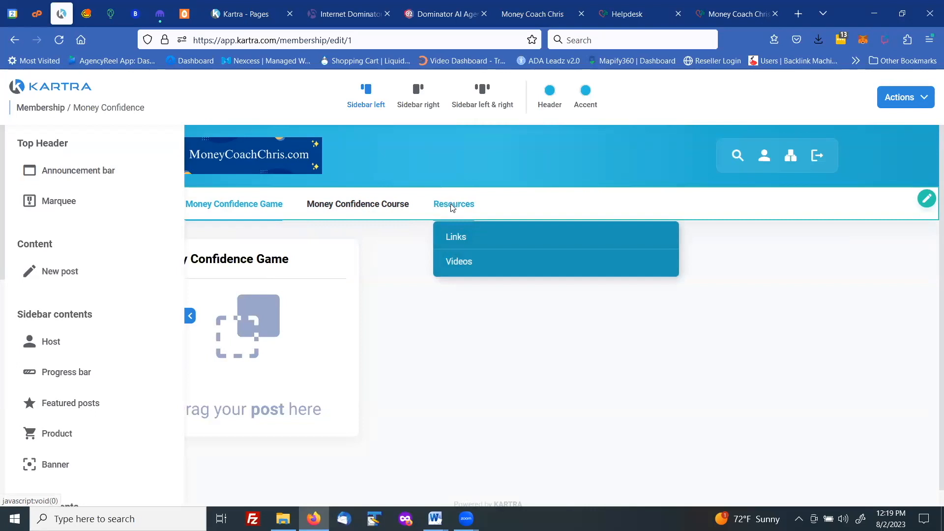
left_click(362, 207)
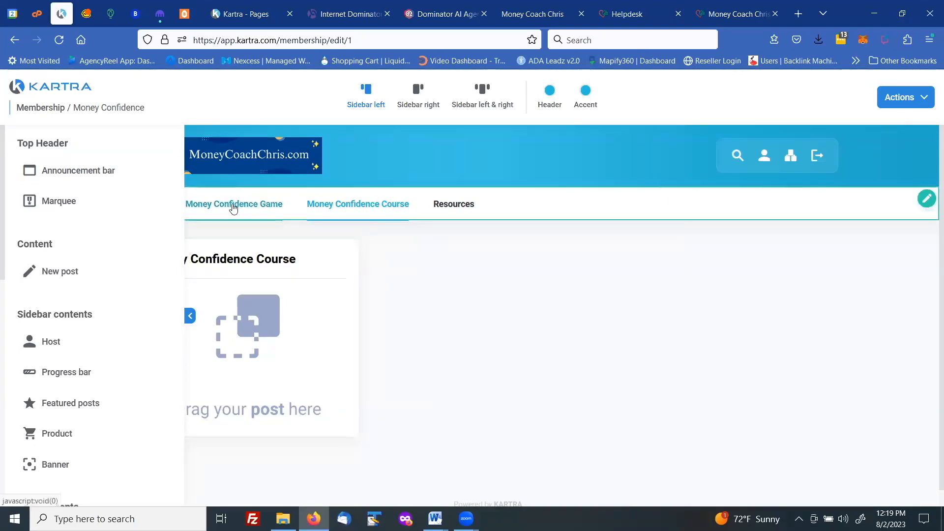
left_click(192, 319)
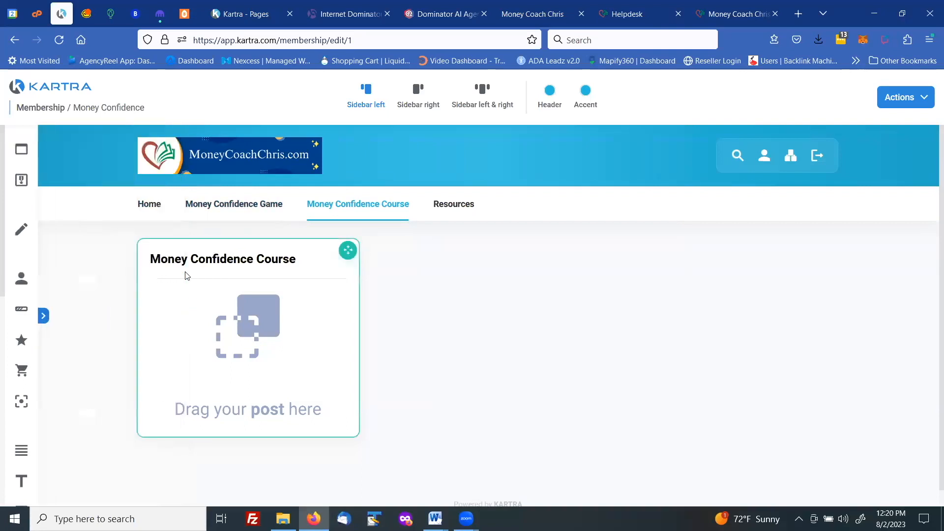
Add a Host block to the Home page's sidebar and choose the blue card layout with the round portrait.
left_click(151, 203)
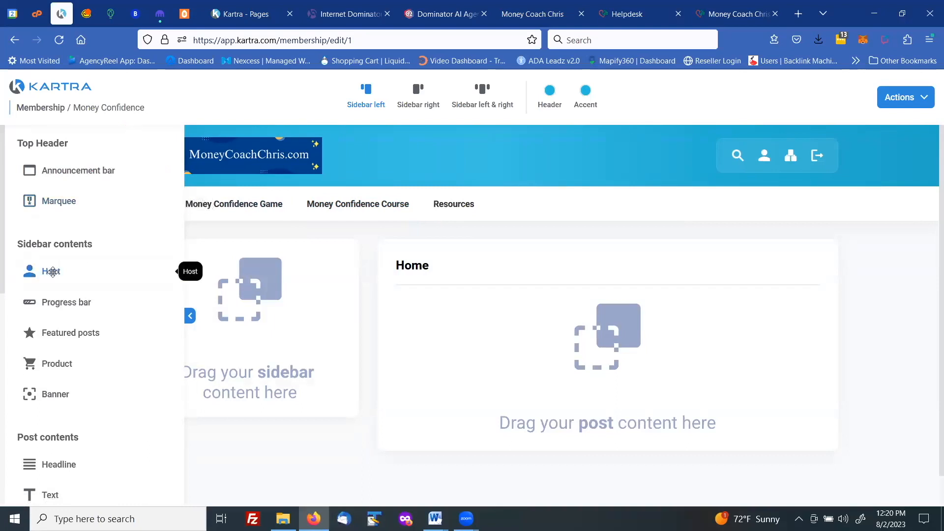
left_click_drag(53, 272, 264, 247)
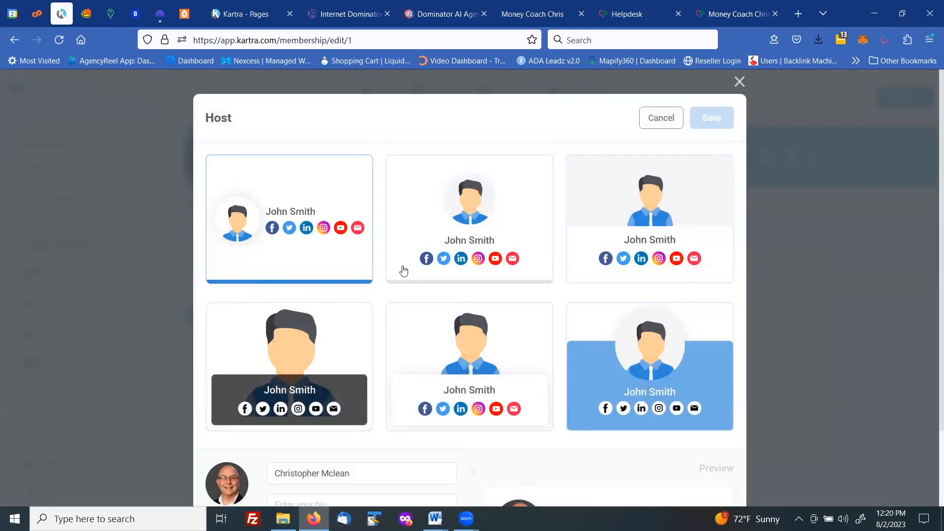
scroll(413, 271, "down", 2)
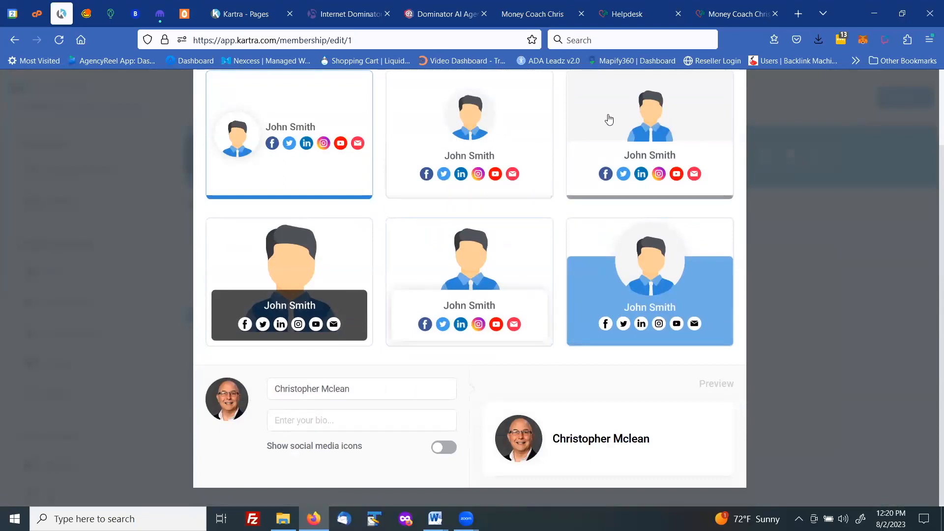
left_click(650, 288)
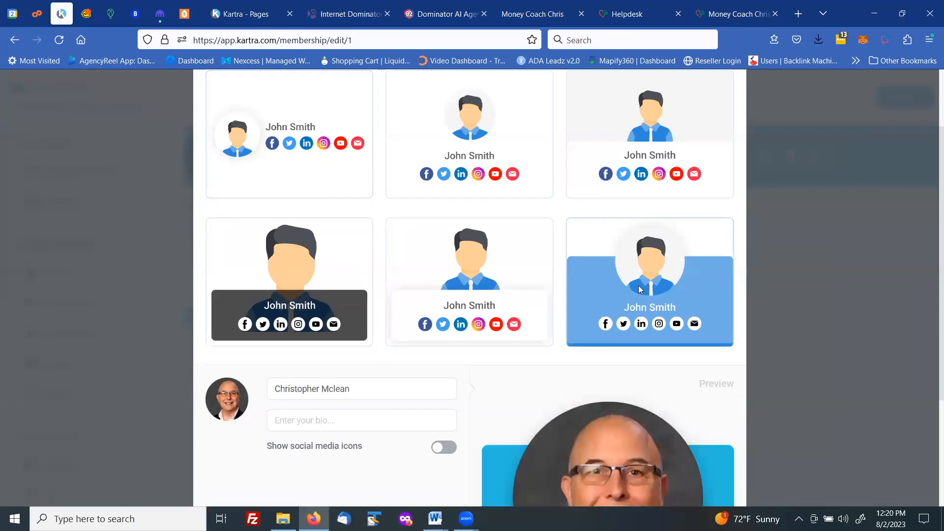
scroll(641, 290, "down", 3)
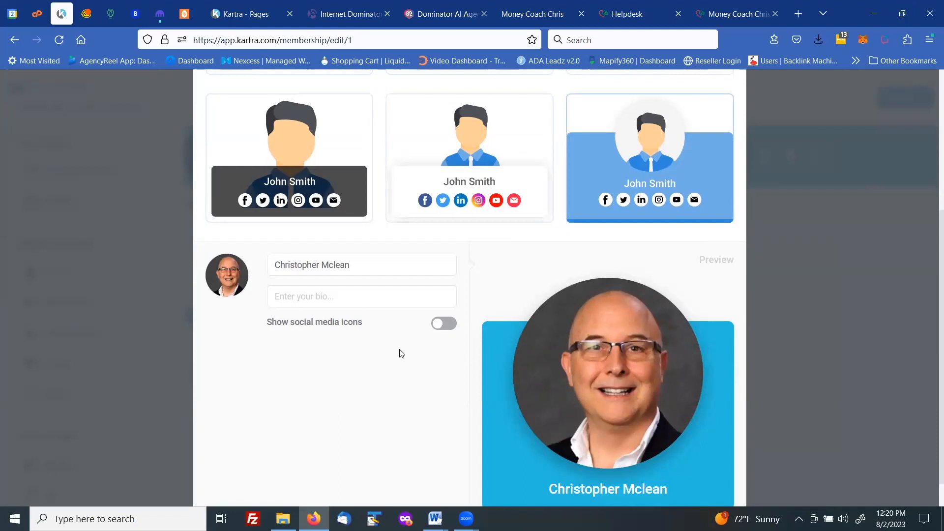
scroll(404, 344, "down", 1)
left_click(446, 291)
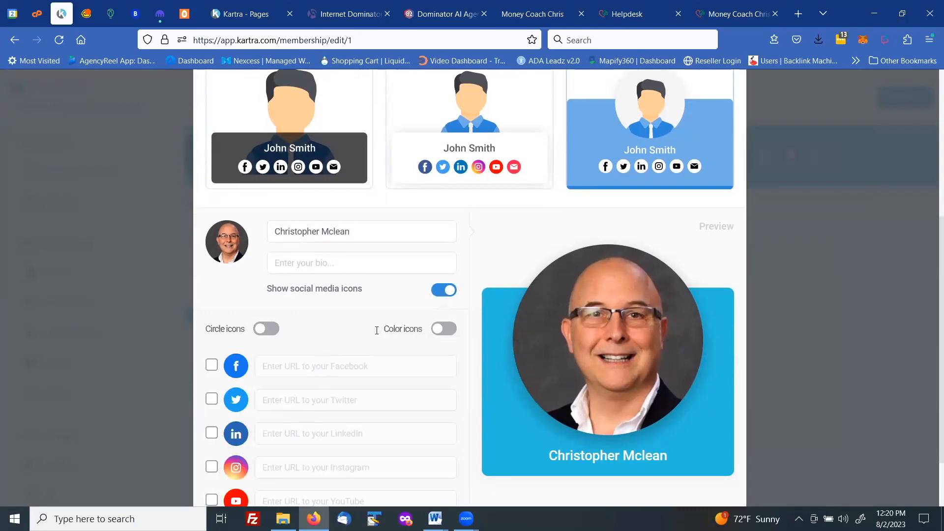
left_click(440, 293)
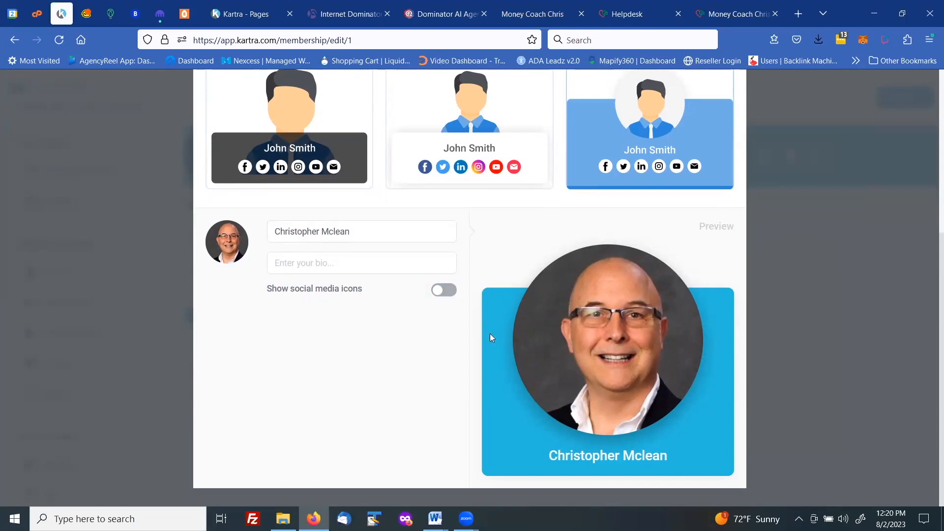
scroll(451, 338, "up", 5)
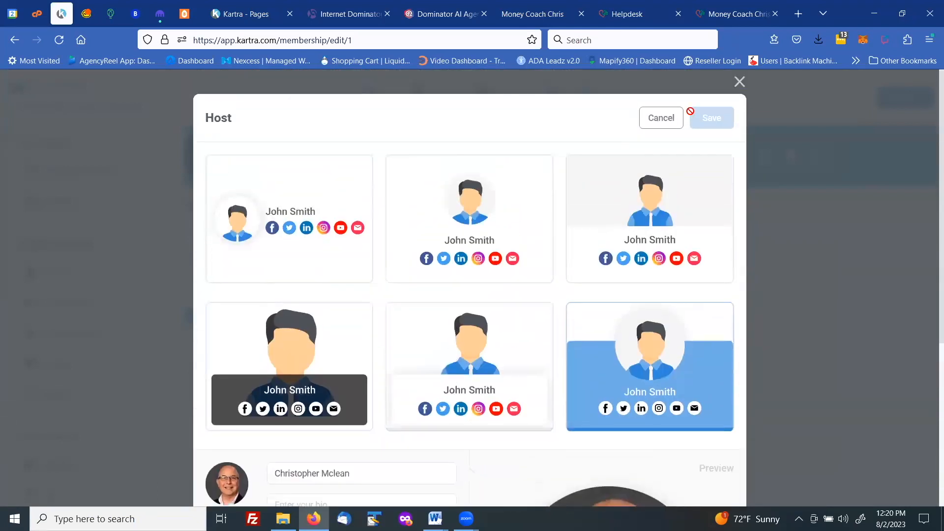
scroll(649, 285, "down", 5)
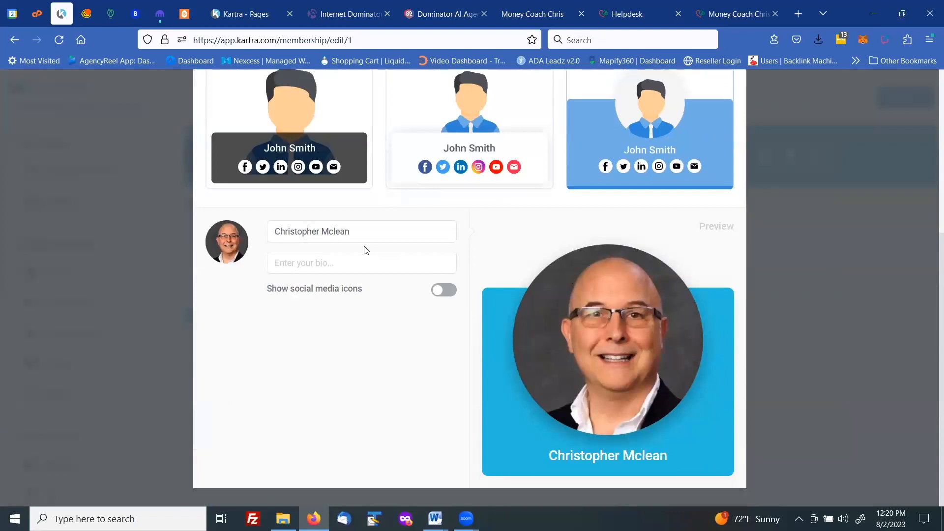
Enter "Money Coach" as the host's bio and save the Host block.
left_click(303, 262)
scroll(382, 274, "up", 5)
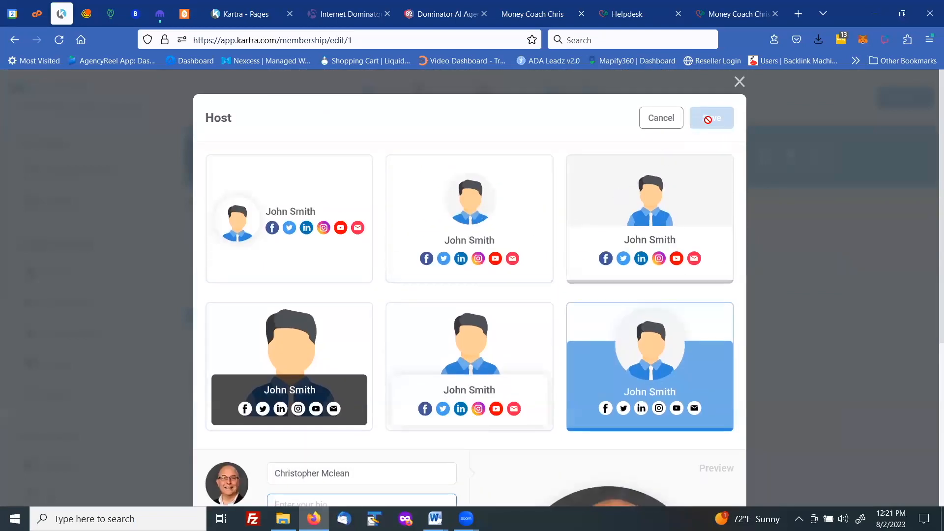
scroll(392, 426, "down", 5)
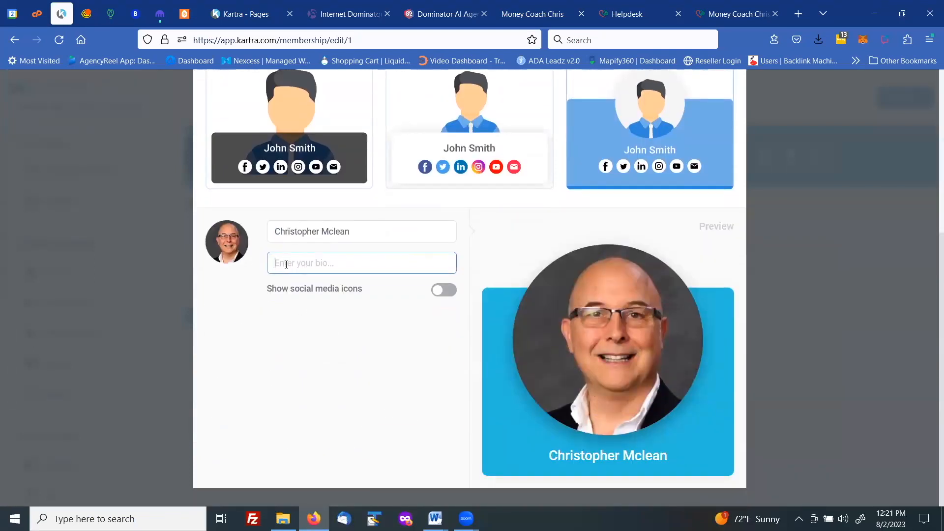
type("Mon")
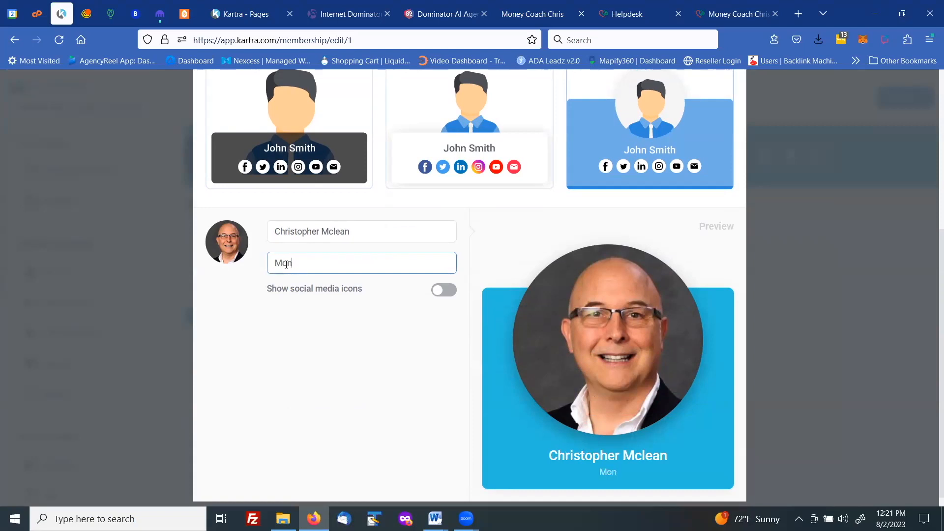
type("ey Coach")
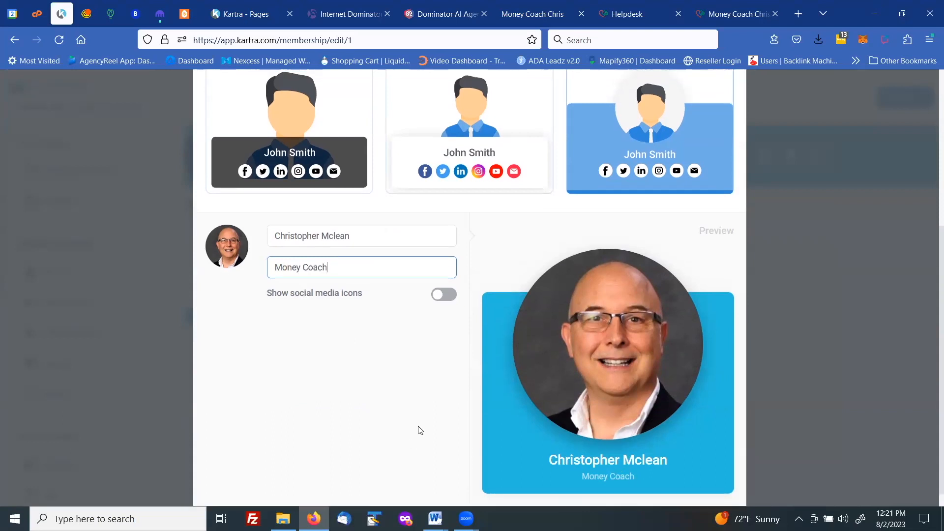
scroll(417, 429, "up", 5)
left_click(715, 120)
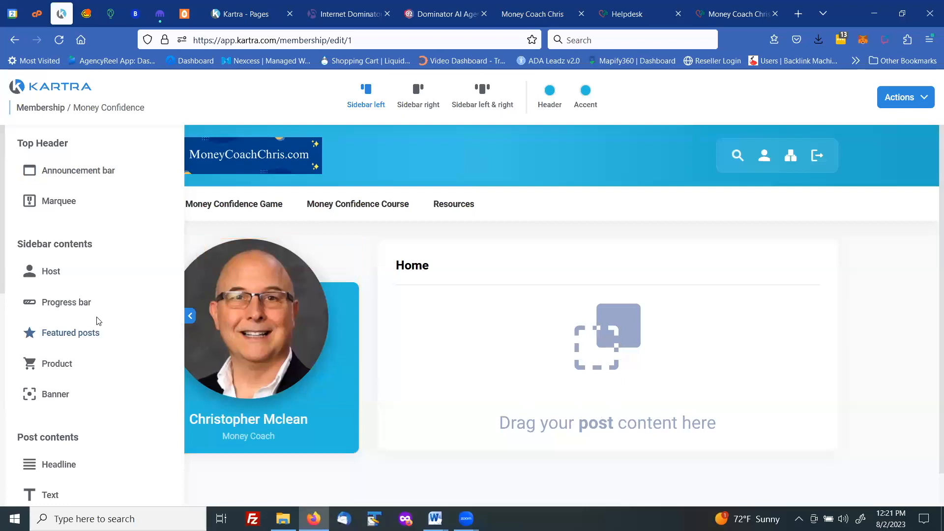
Add a Headline block to the Home post area, center it and replace the placeholder text with "Headline".
scroll(97, 321, "down", 4)
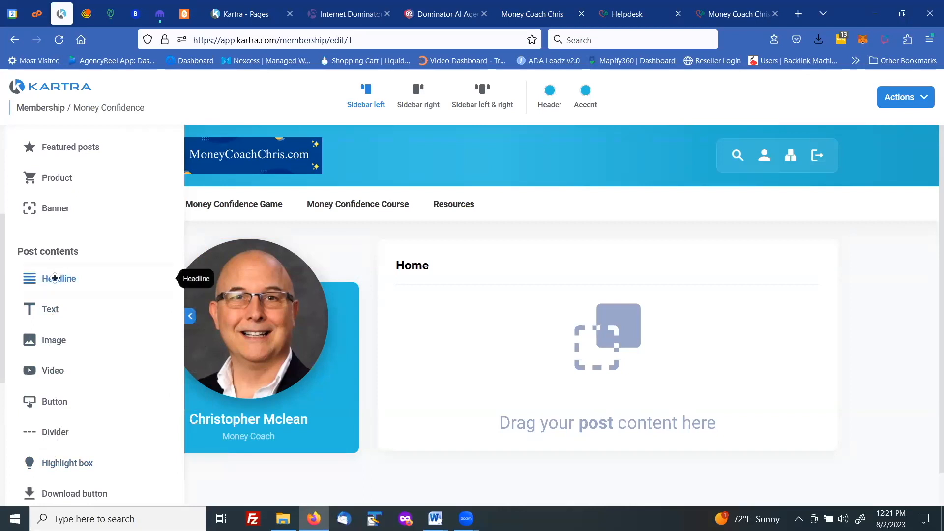
left_click_drag(55, 278, 640, 307)
left_click(620, 310)
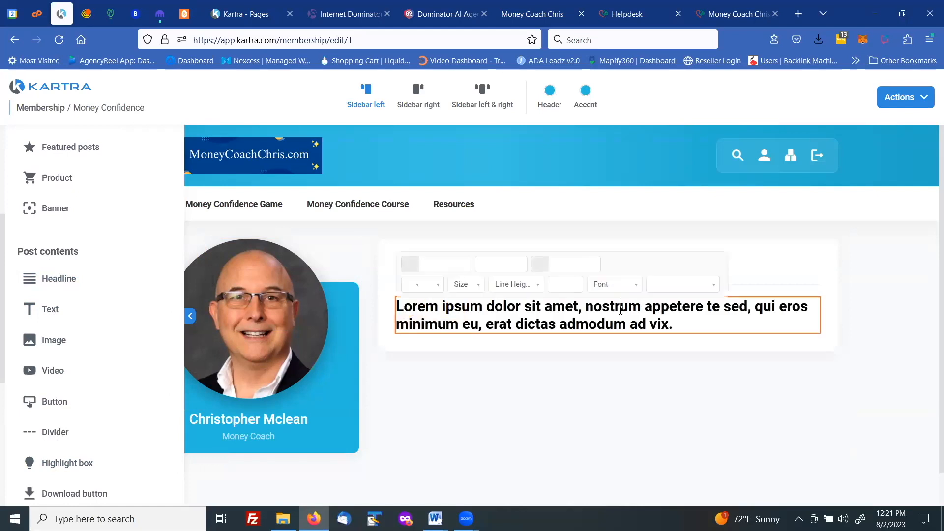
key("ctrl+a")
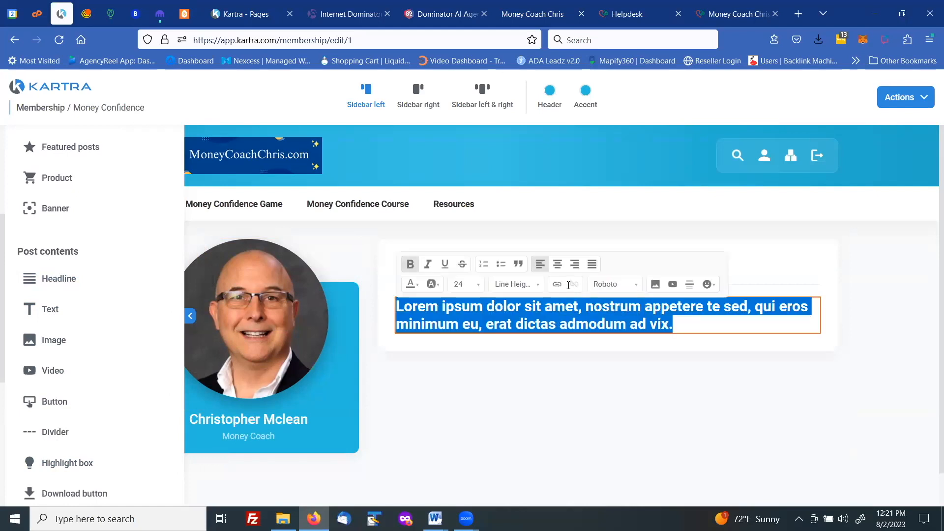
left_click(560, 270)
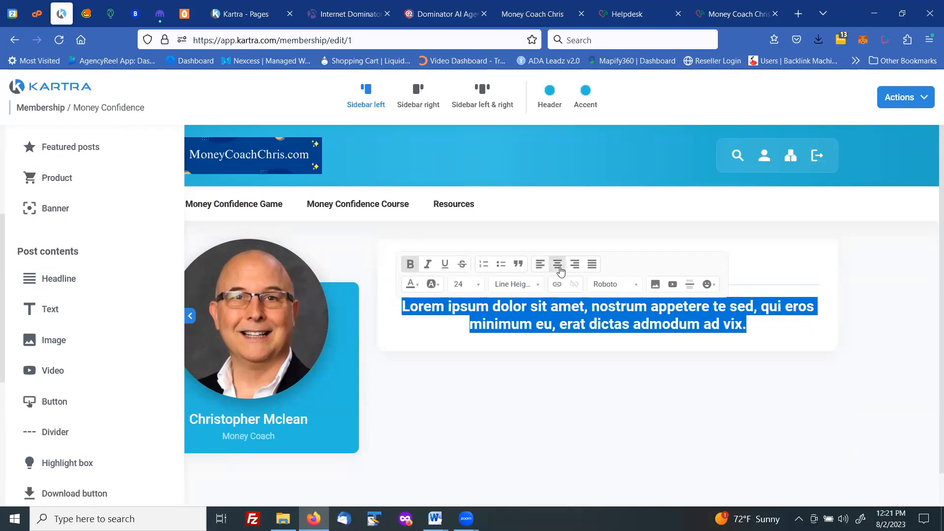
type("Head")
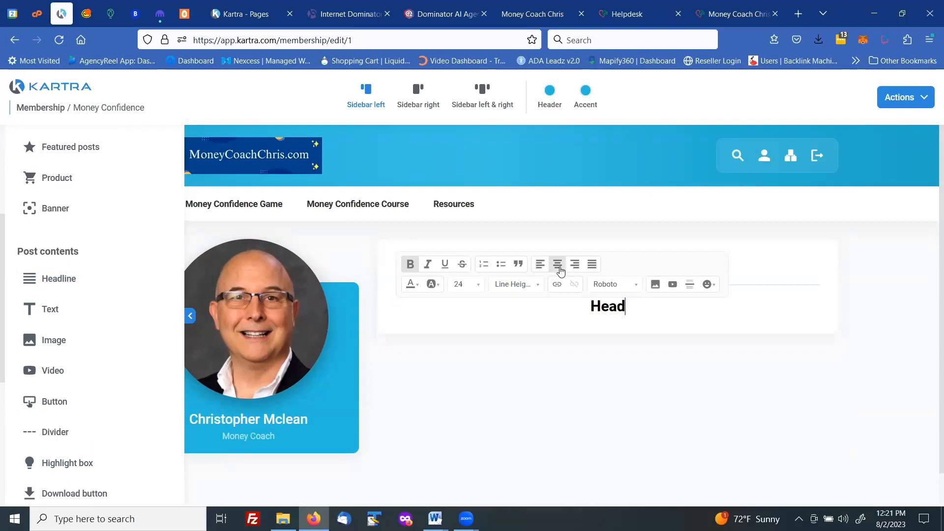
type("line")
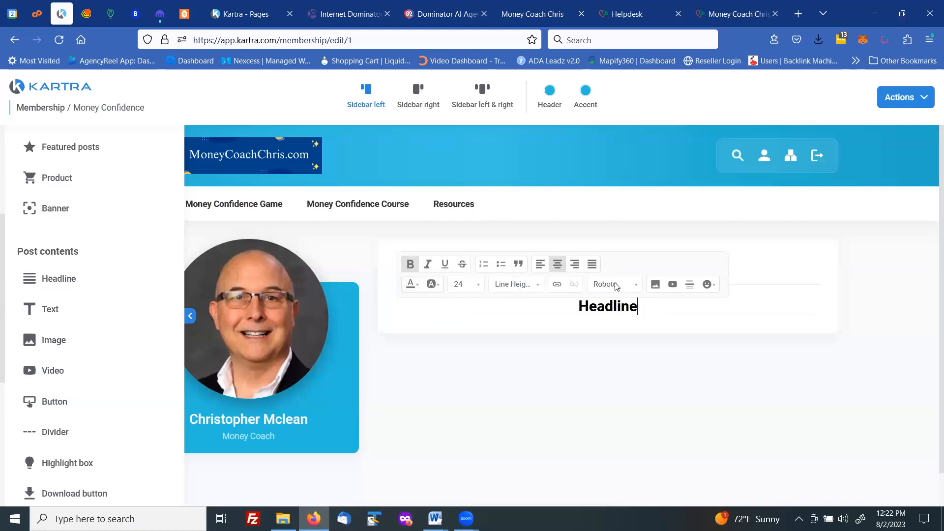
Browse the fonts available for the Home post's headline text.
double_click(612, 304)
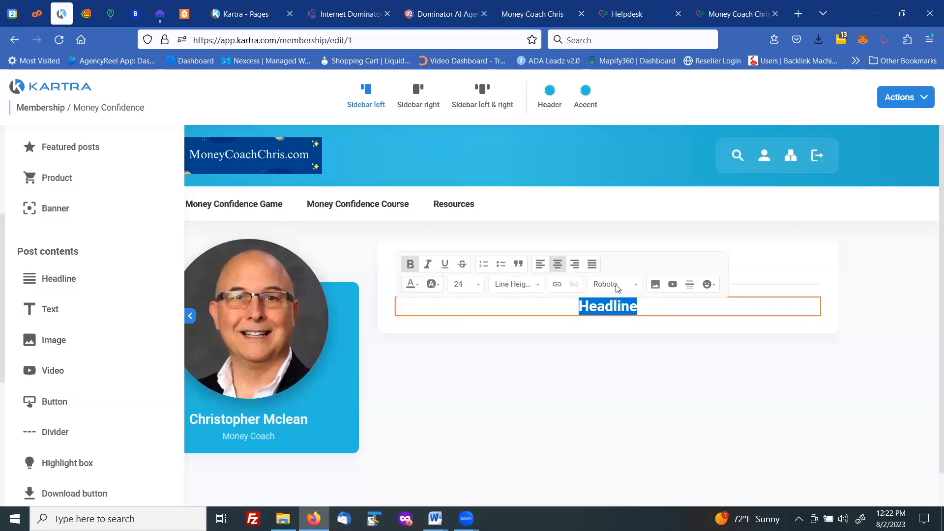
left_click(617, 286)
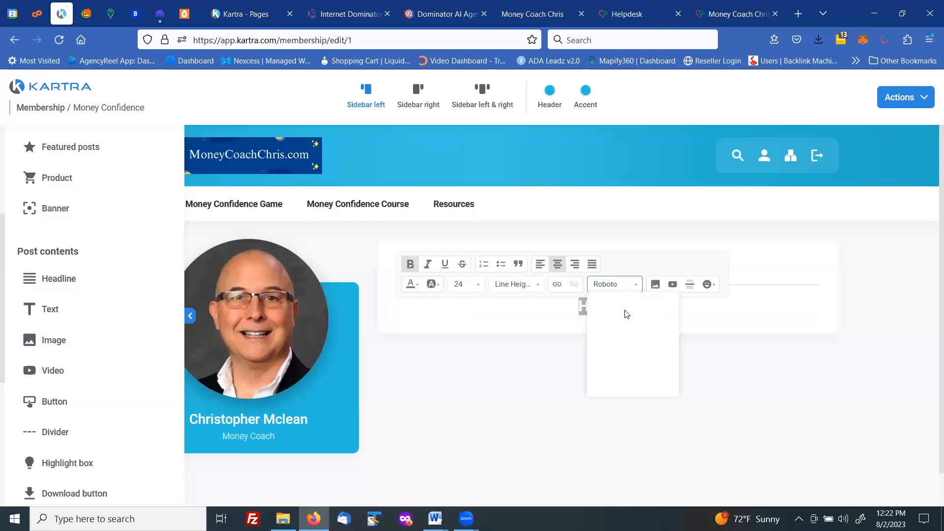
scroll(624, 341, "down", 2)
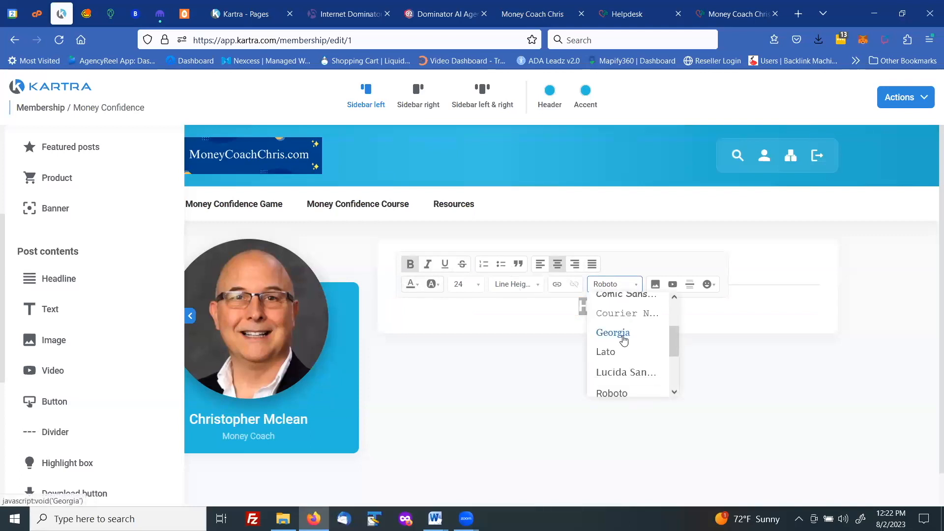
scroll(622, 361, "down", 2)
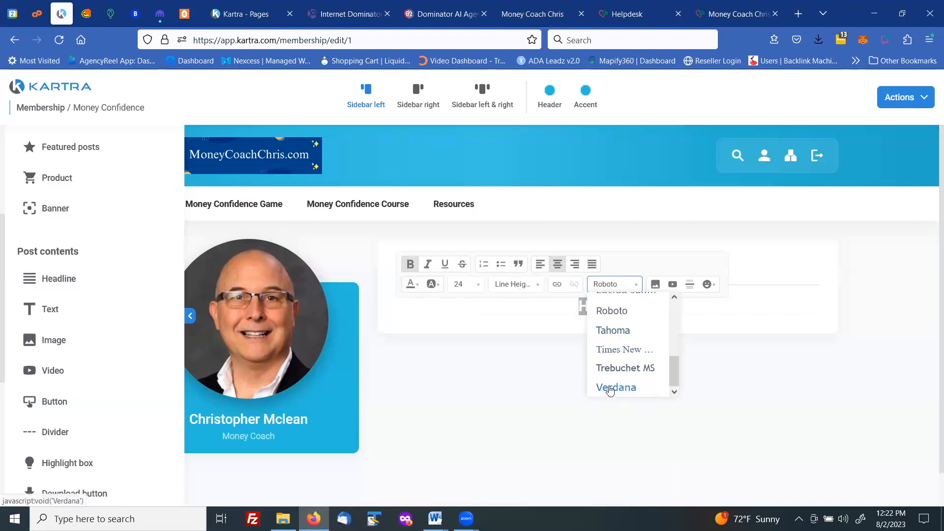
scroll(610, 388, "up", 3)
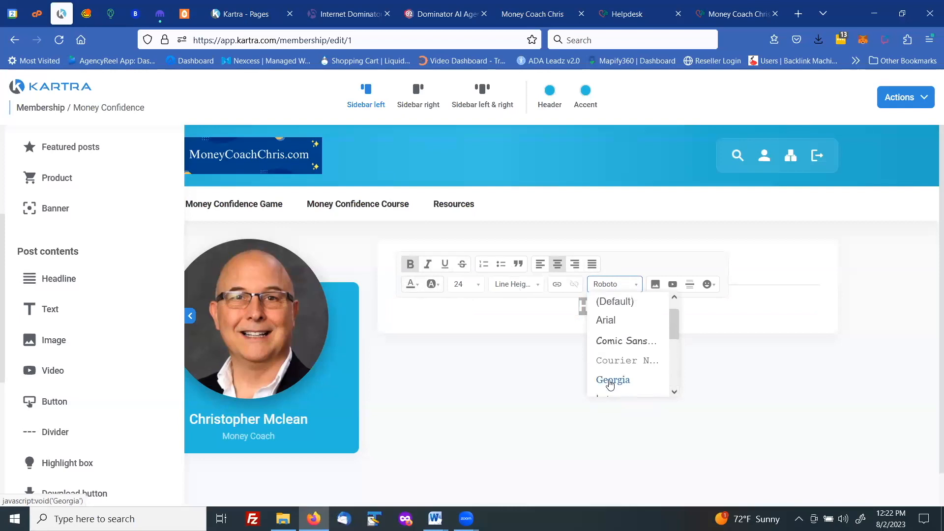
scroll(610, 383, "down", 2)
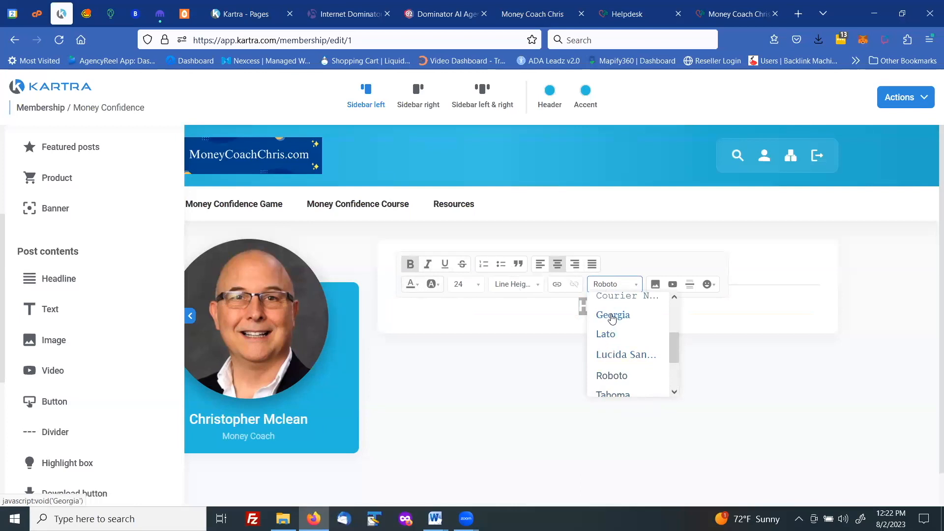
left_click(547, 385)
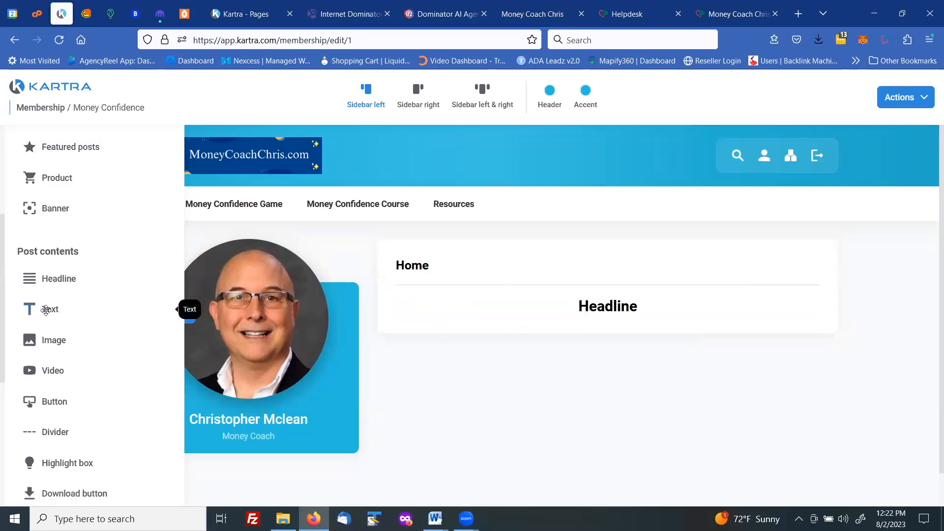
Add a Text block below the Home post's headline and place a Divider between the two.
left_click_drag(486, 353, 643, 362)
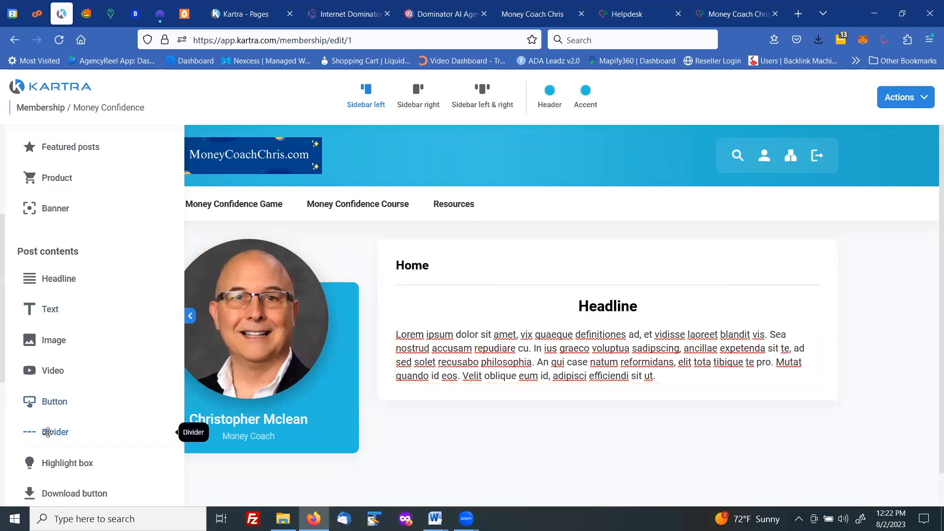
left_click_drag(47, 433, 630, 358)
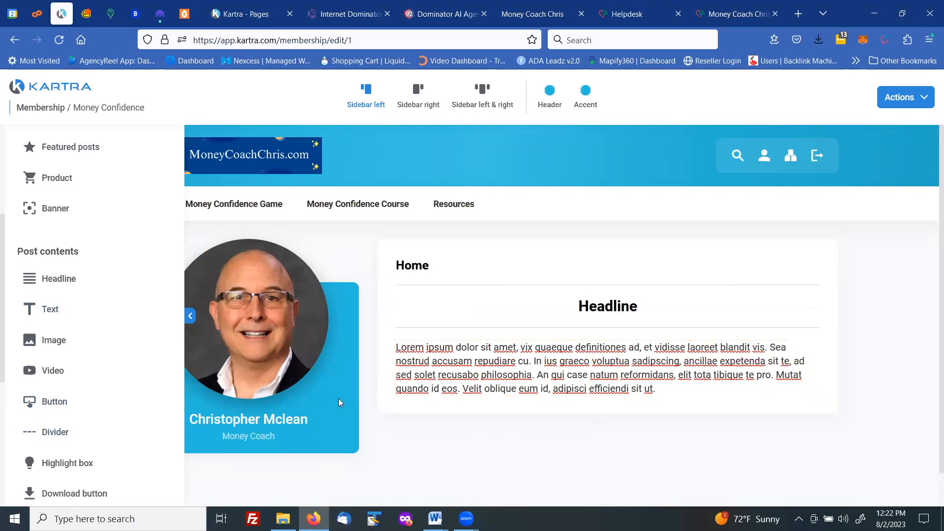
Add a Calendar block below the Home post's text using the Money Coach Chris Calendar and save it.
scroll(90, 418, "down", 4)
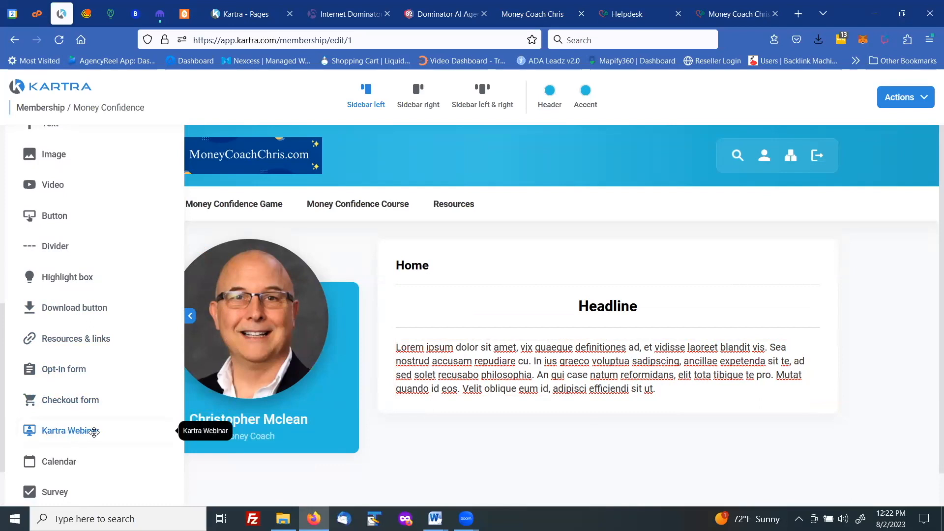
scroll(104, 389, "down", 2)
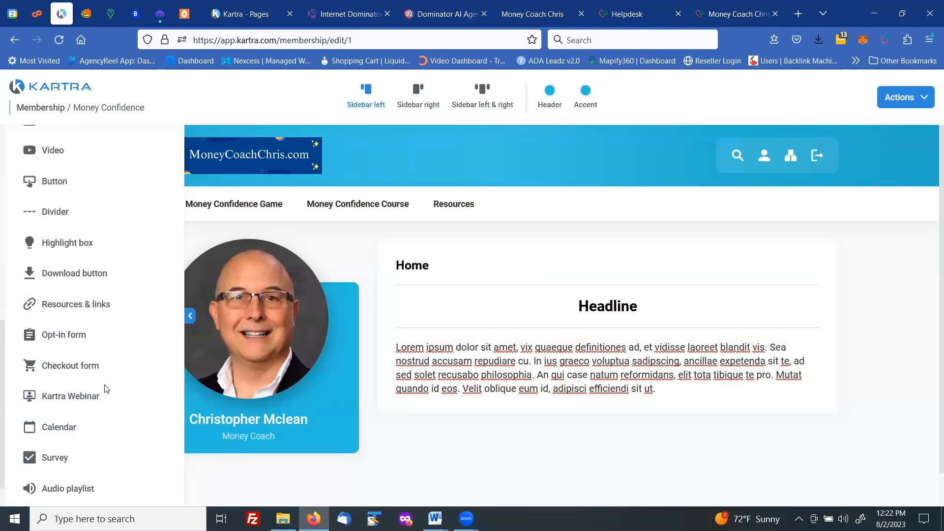
left_click_drag(55, 389, 646, 401)
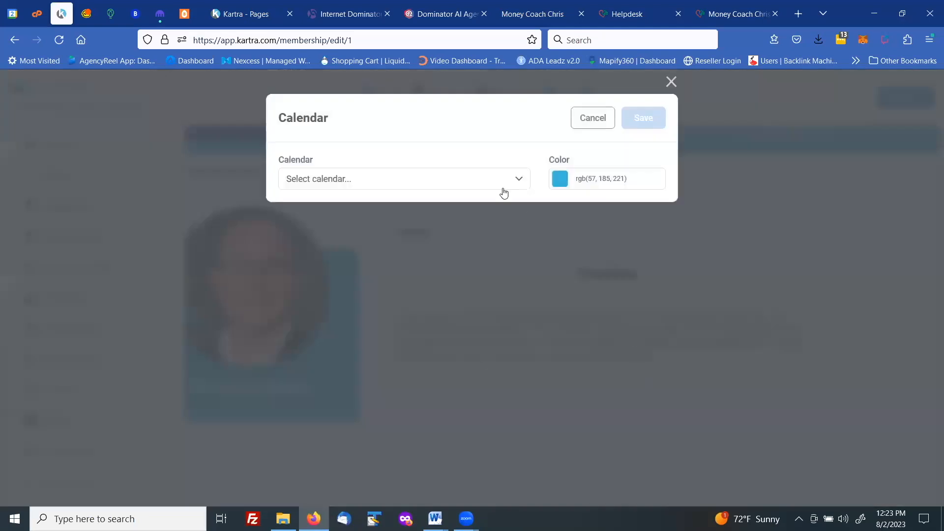
left_click(434, 187)
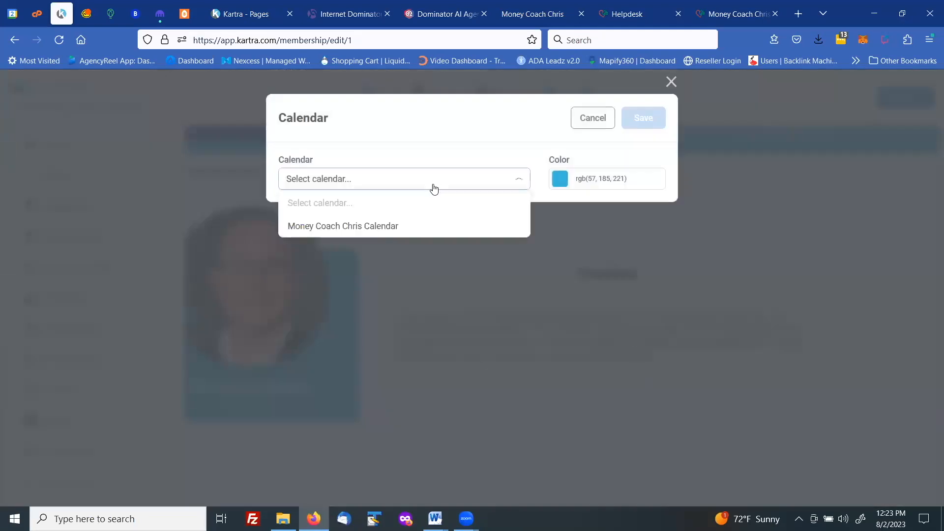
left_click(373, 227)
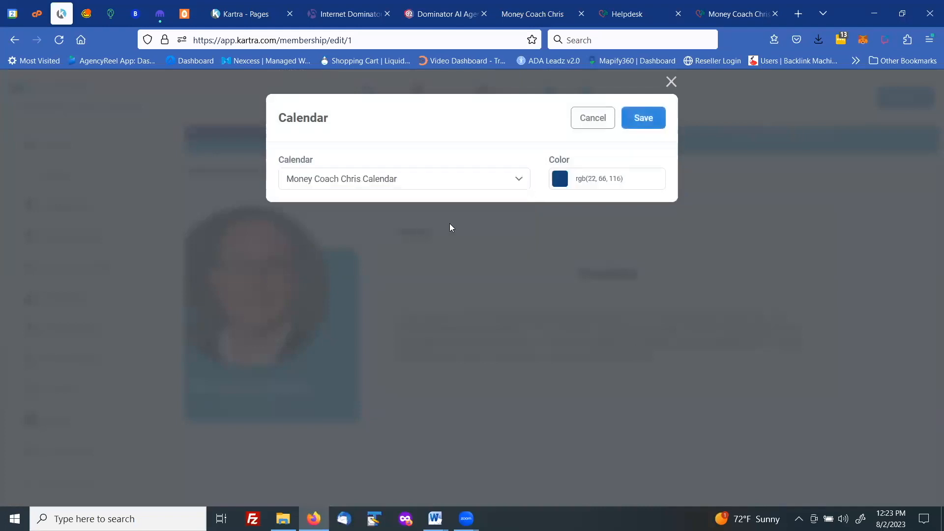
left_click(638, 123)
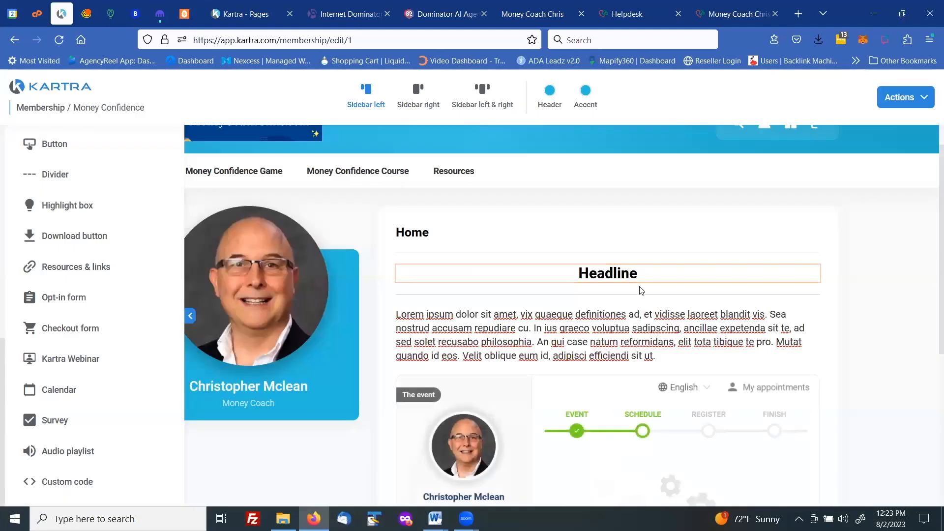
Look over the embedded booking calendar in the Home post and delete the Calendar block.
scroll(645, 268, "down", 5)
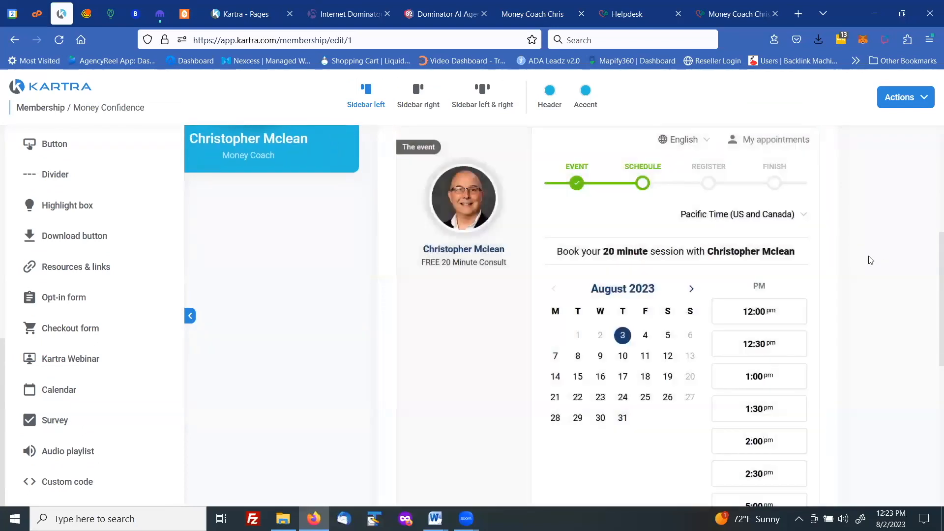
scroll(870, 261, "down", 6)
scroll(870, 260, "up", 4)
scroll(870, 260, "up", 4)
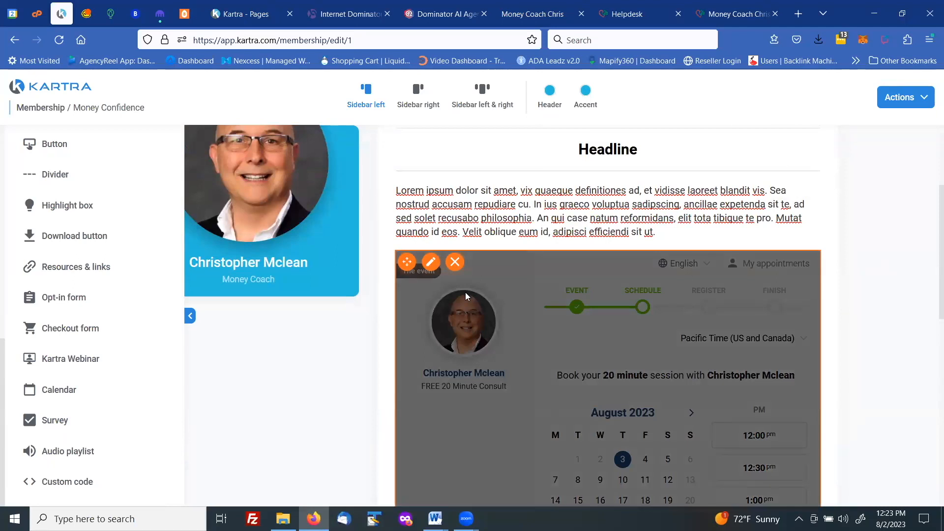
left_click(456, 262)
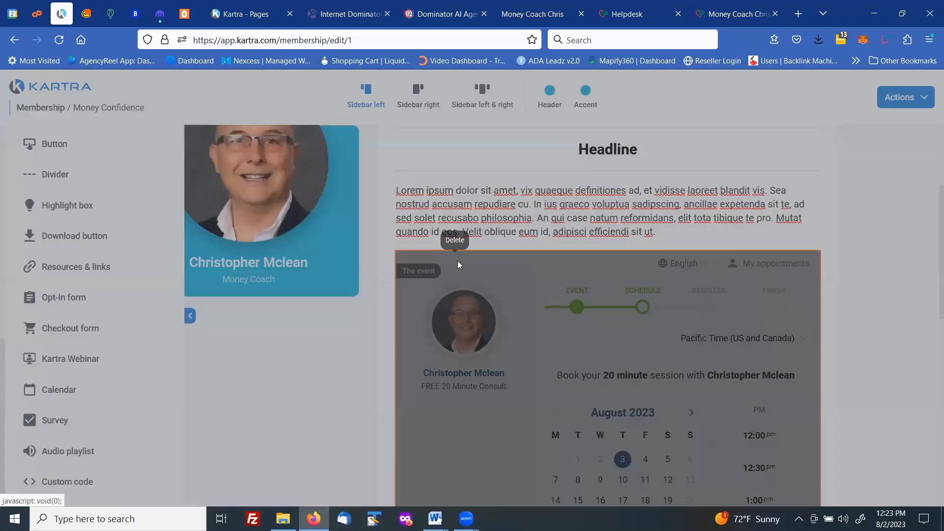
left_click(583, 119)
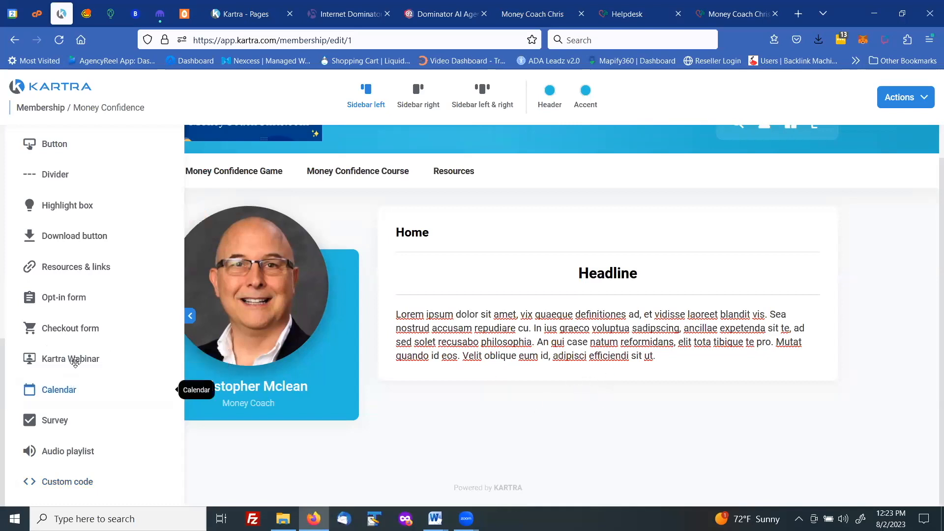
scroll(74, 426, "up", 1)
scroll(74, 426, "up", 5)
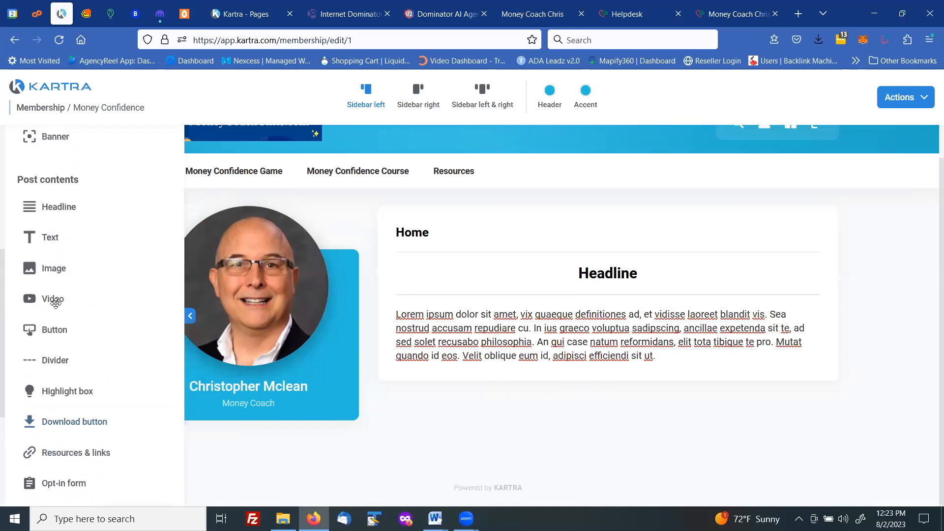
left_click_drag(58, 298, 656, 392)
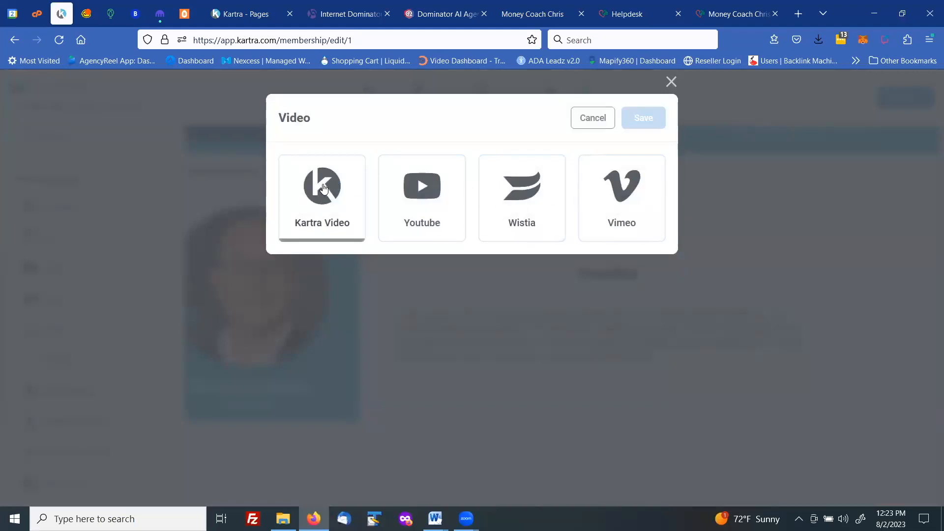
left_click(423, 186)
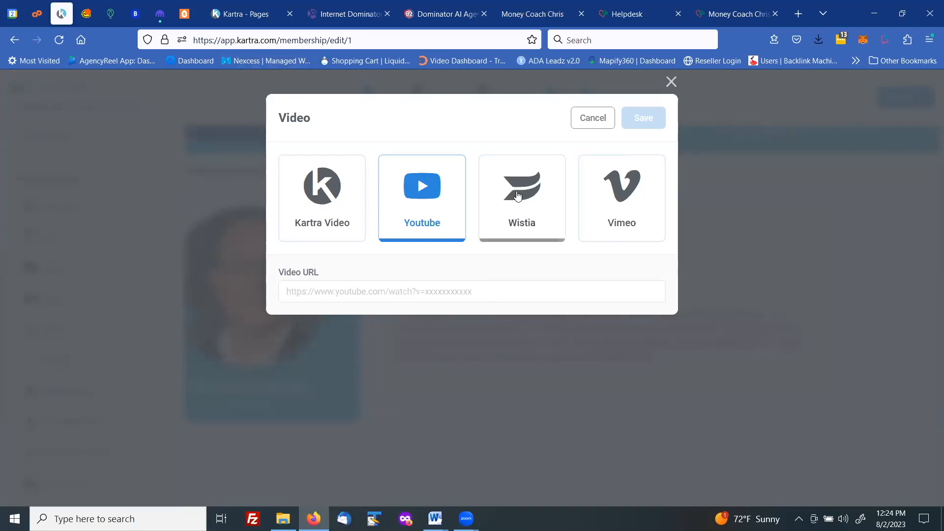
left_click(593, 119)
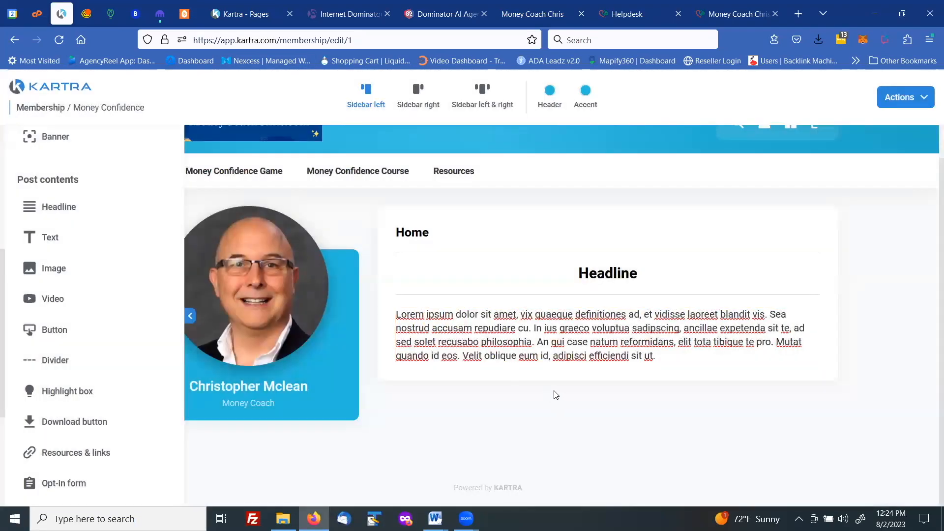
Add a new post named "Post 1" with a short description to the Money Confidence Game page and save it.
scroll(573, 367, "up", 1)
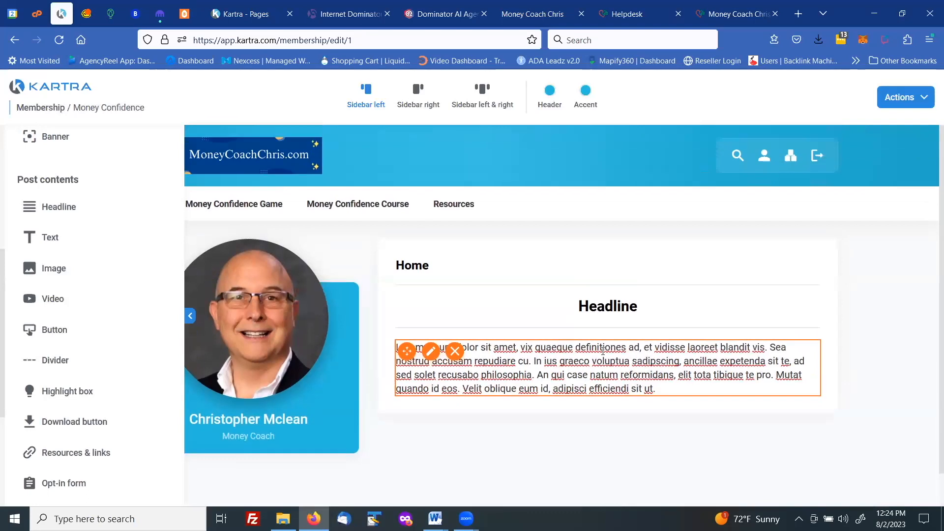
left_click(246, 208)
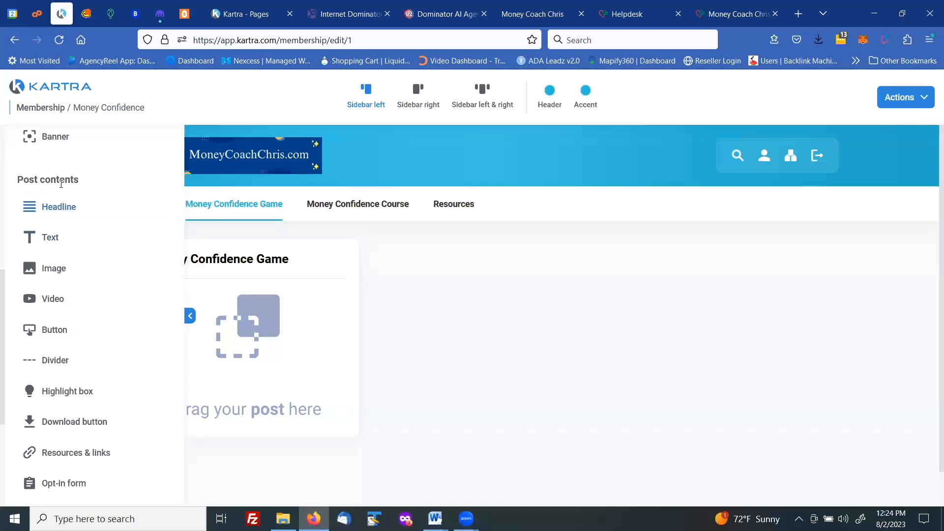
scroll(57, 189, "up", 1)
scroll(57, 189, "up", 4)
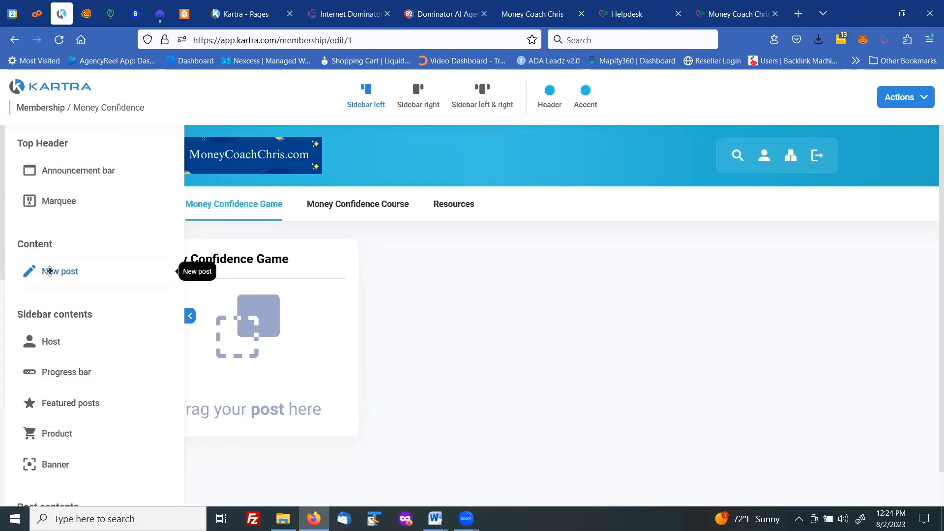
left_click_drag(49, 271, 279, 293)
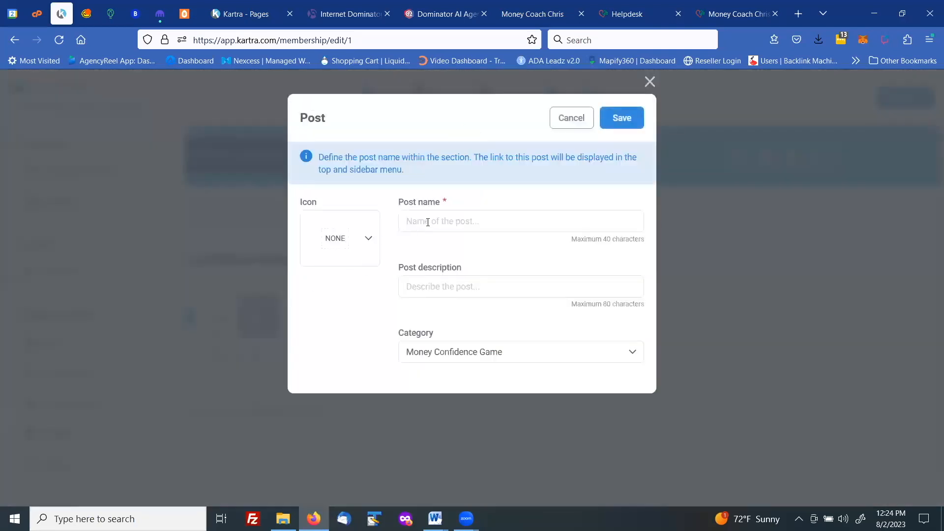
left_click(429, 221)
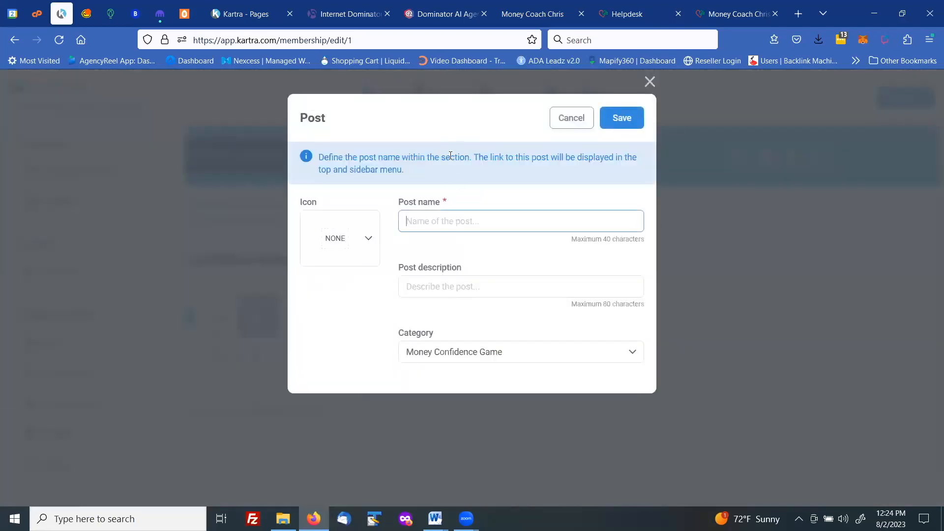
type("Post 1")
left_click(426, 279)
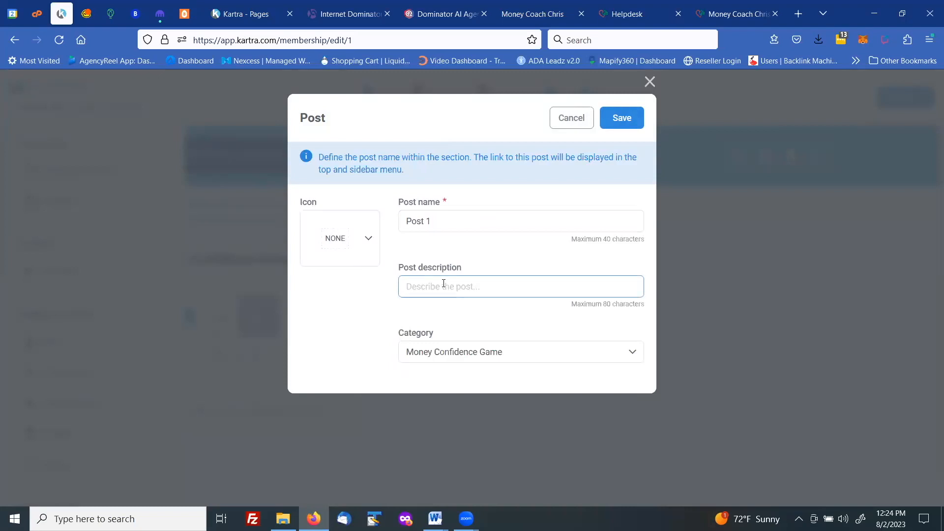
type("Po")
left_click(612, 118)
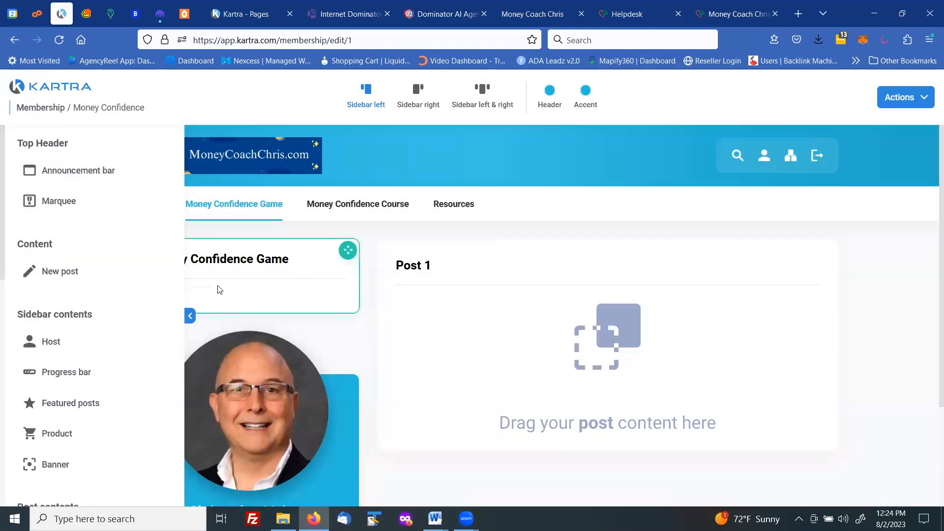
Check the Money Confidence Game page's post list, host block and post area without the content panel covering them.
left_click(189, 316)
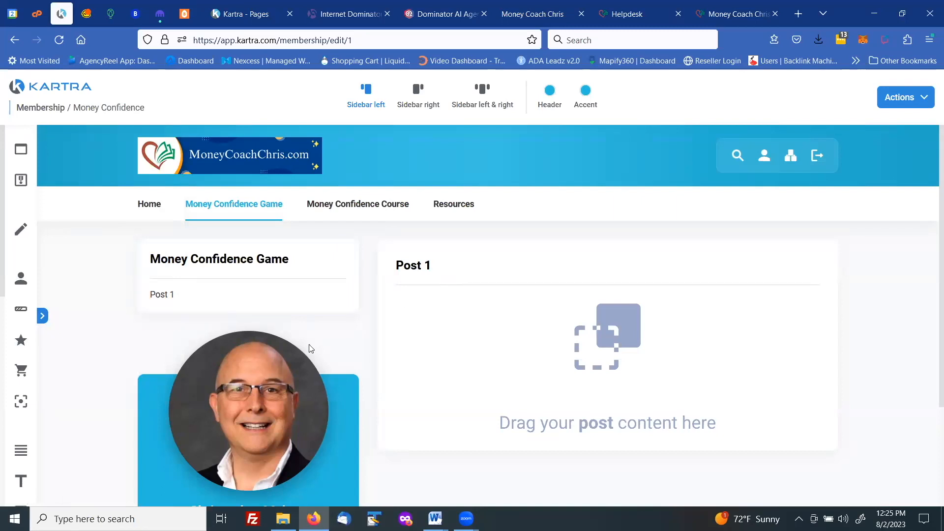
scroll(249, 357, "down", 3)
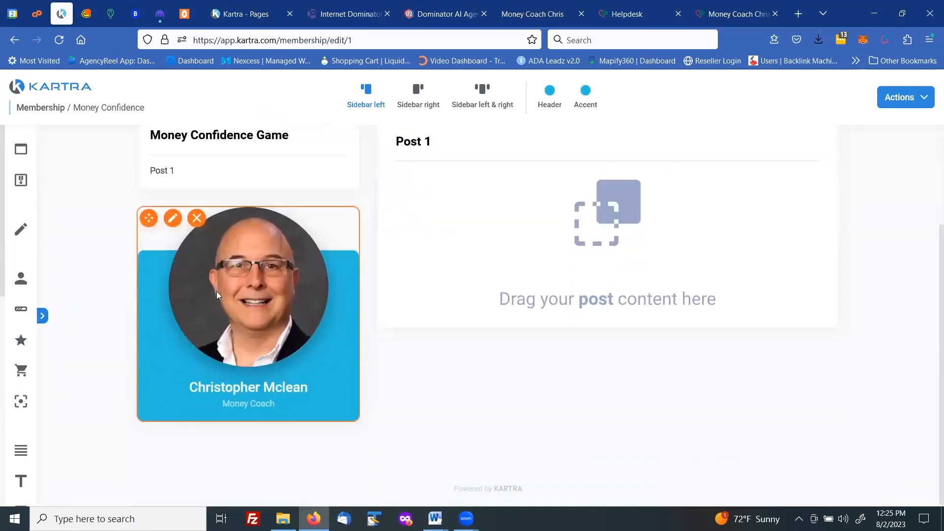
scroll(230, 334, "up", 3)
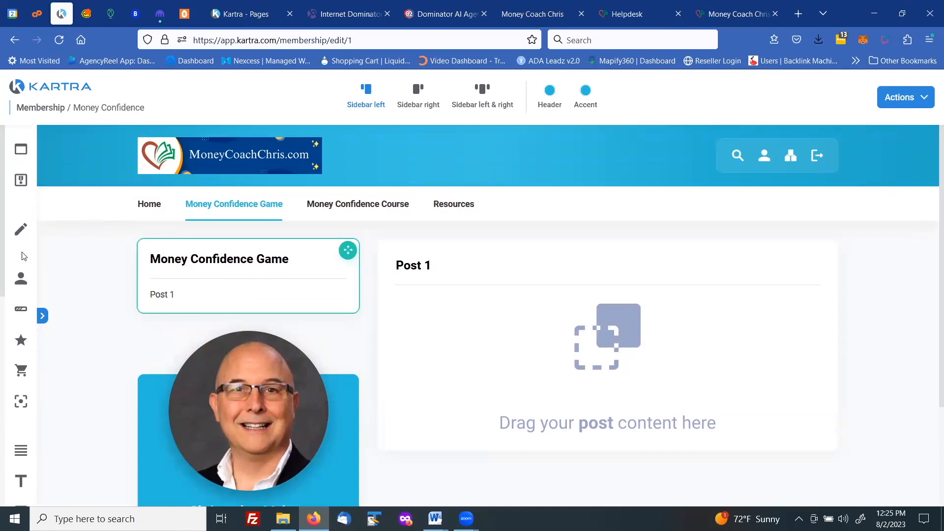
Add a new post named "Post 2" with the description "Post 2" to the Money Confidence Game page and save it.
left_click(42, 316)
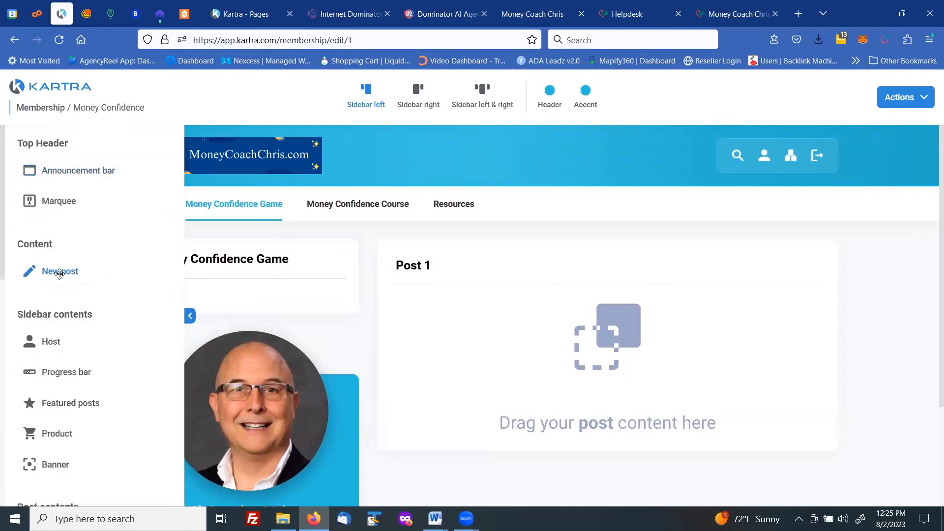
left_click_drag(59, 275, 256, 346)
left_click(425, 218)
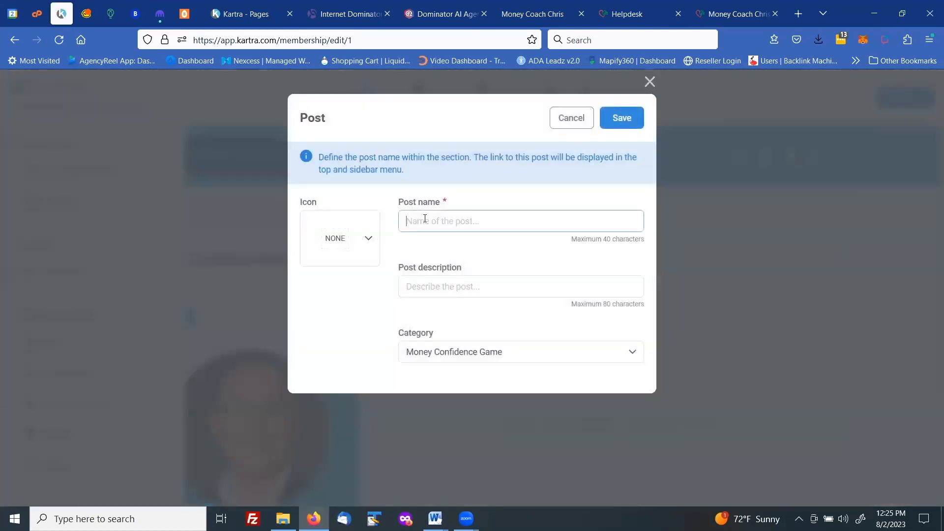
type("Post 2")
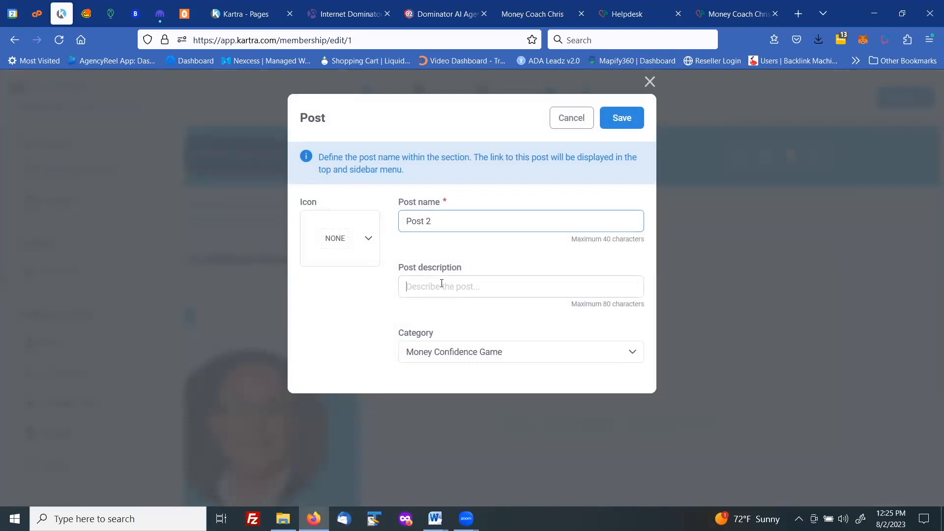
left_click(442, 284)
type("Post 2")
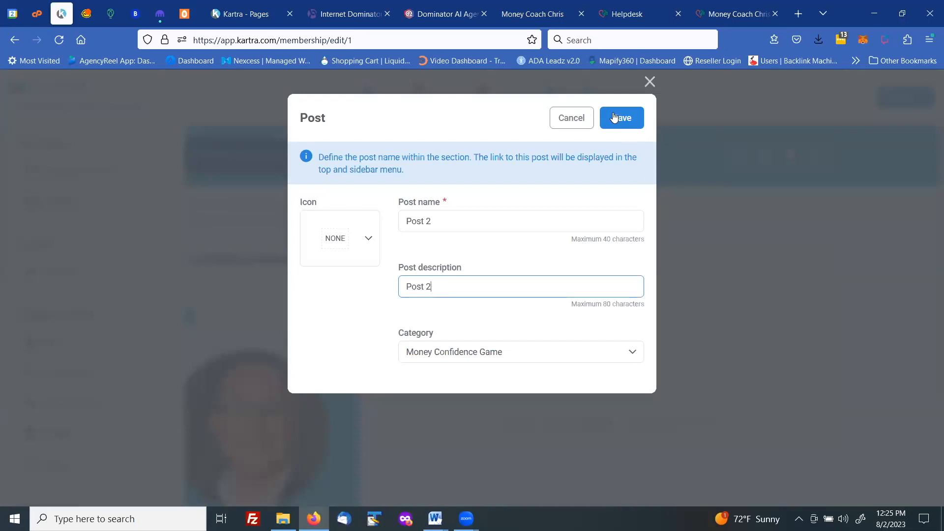
left_click(614, 117)
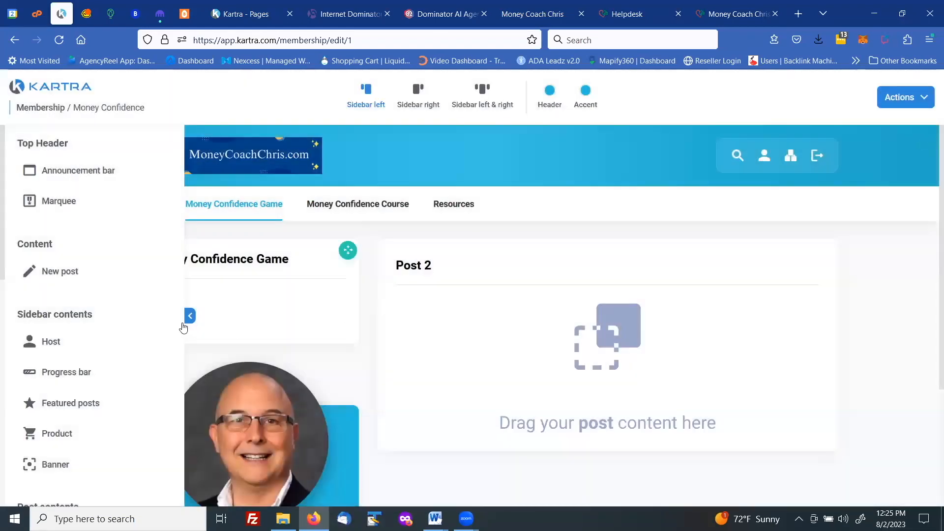
Show Post 1 of the Money Confidence Game page without the content panel and check the posts in the navigation submenu.
left_click(190, 316)
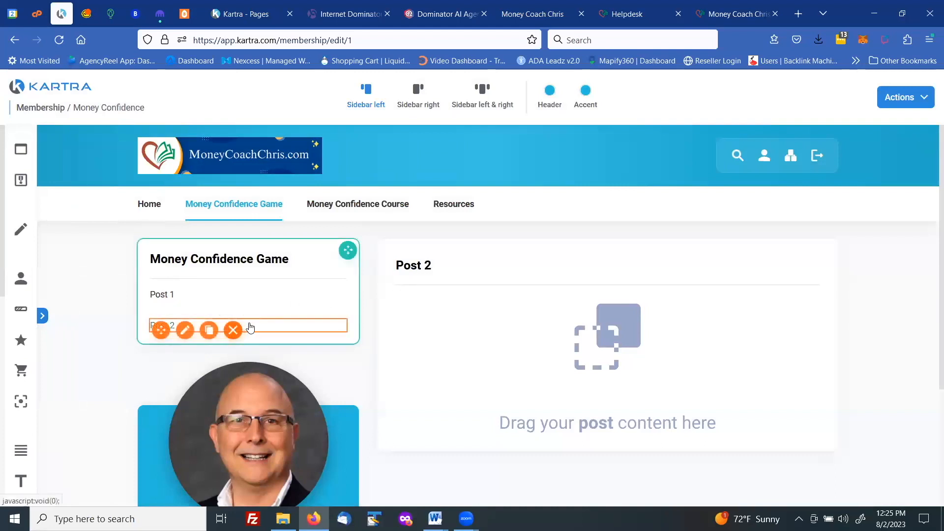
left_click(254, 299)
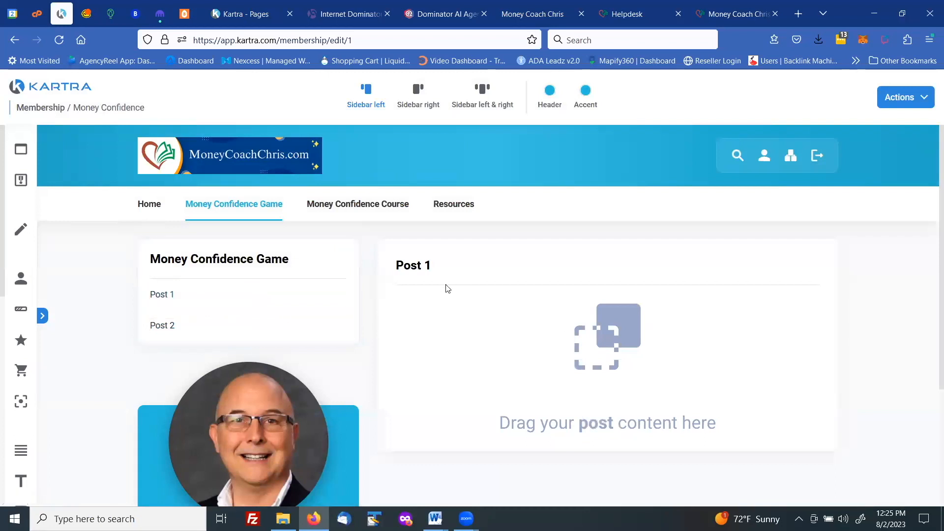
mouse_move(248, 207)
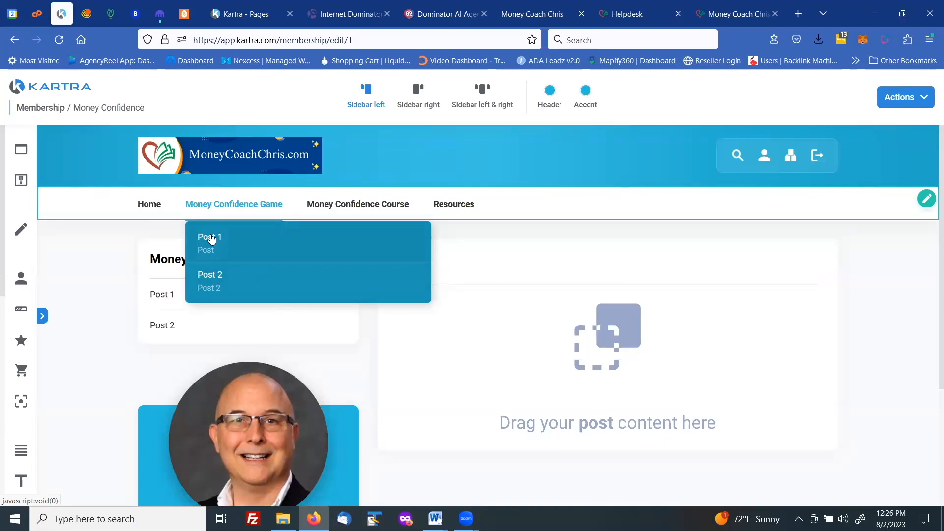
Add a new post named "Post 1" with the description "Post 1" to the Money Confidence Course page and save it.
left_click(356, 210)
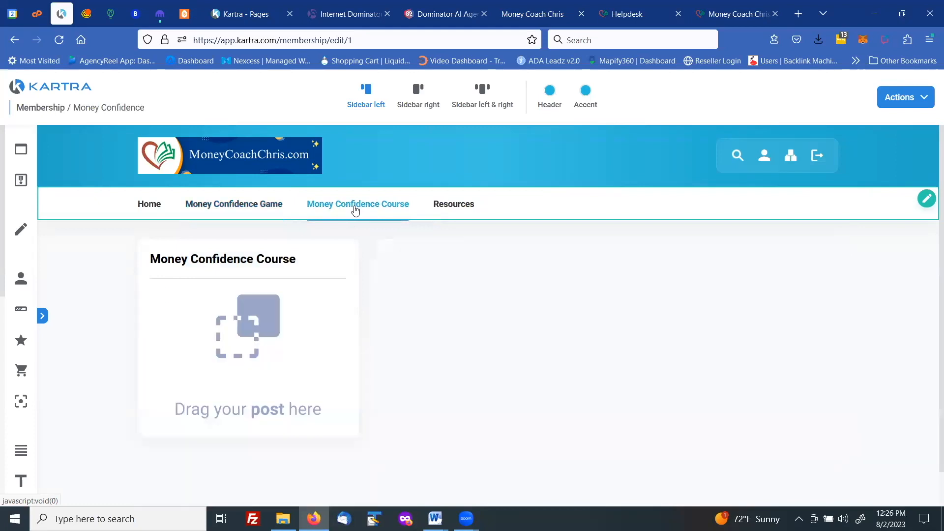
left_click(43, 316)
left_click_drag(48, 271, 259, 295)
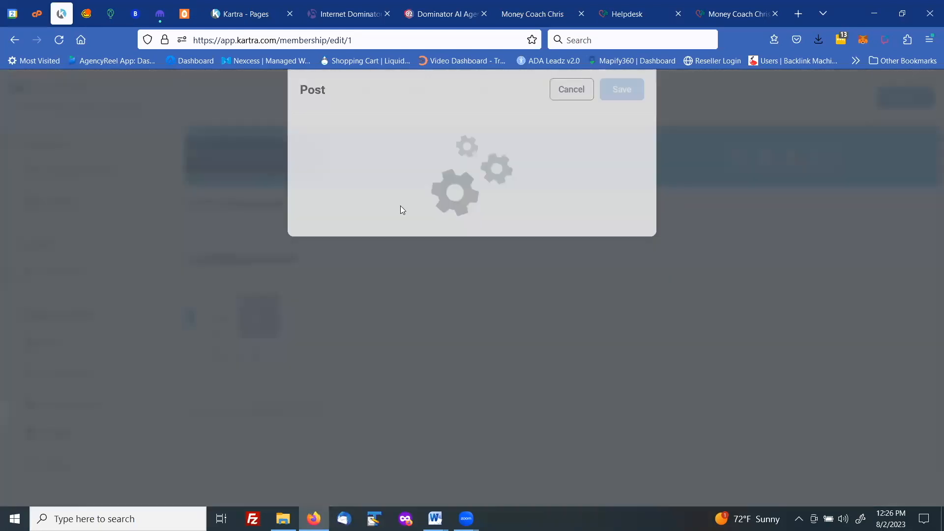
left_click(420, 225)
type("Post 1")
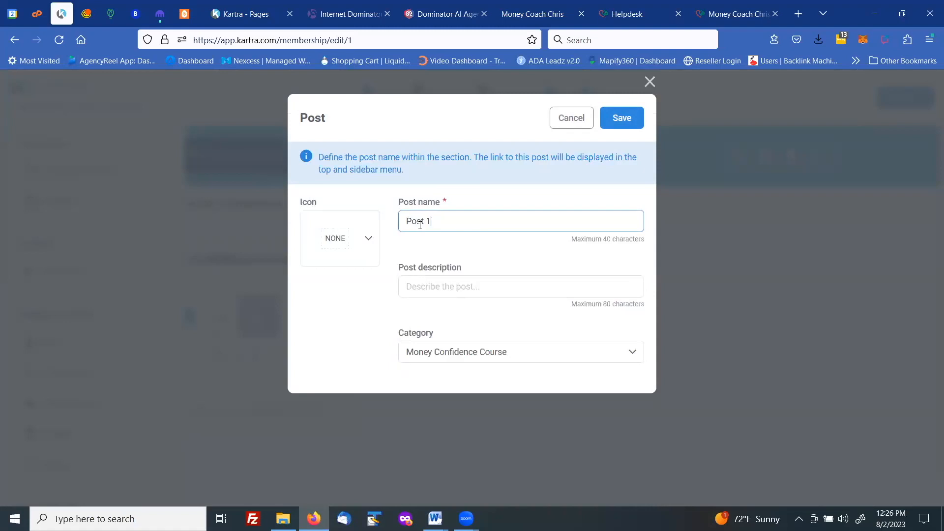
left_click(443, 286)
type("Post 1")
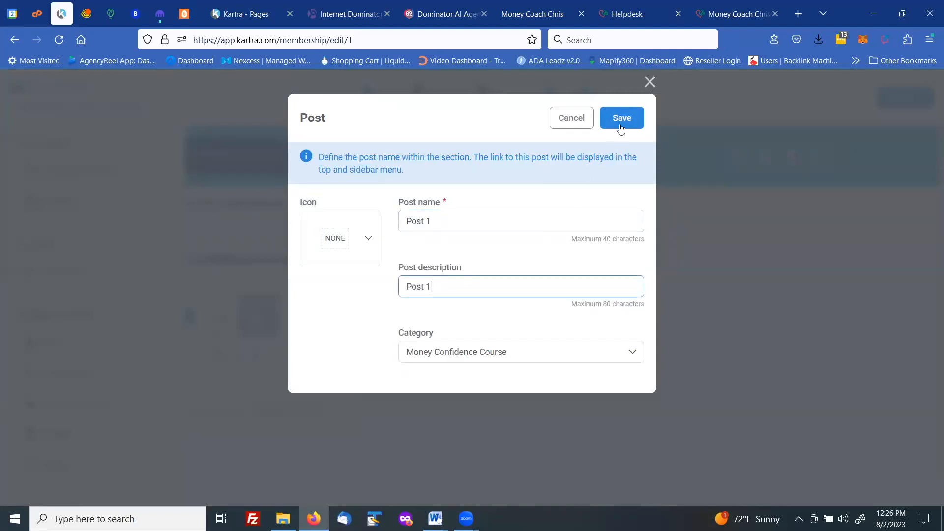
left_click(621, 125)
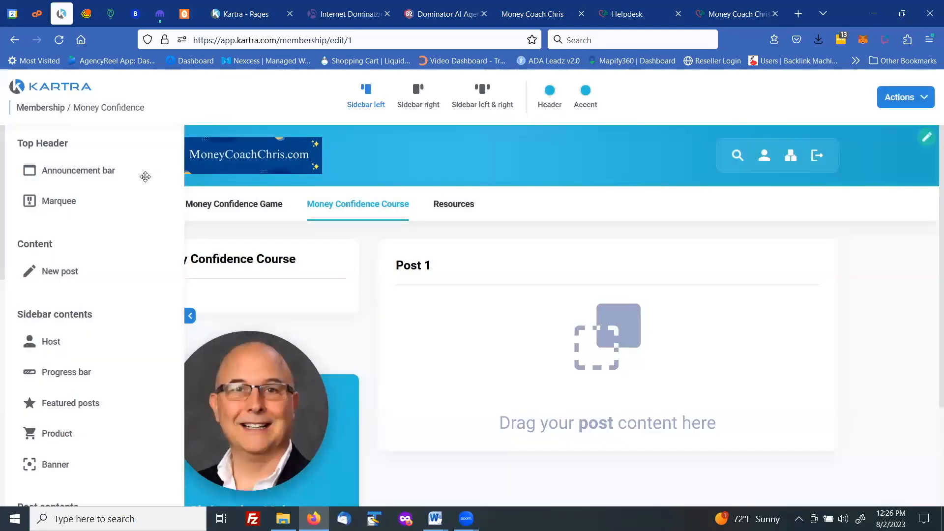
Add a second post named "Post 2" with the description "Post 2" to the Money Confidence Course page and save it.
left_click_drag(69, 270, 244, 347)
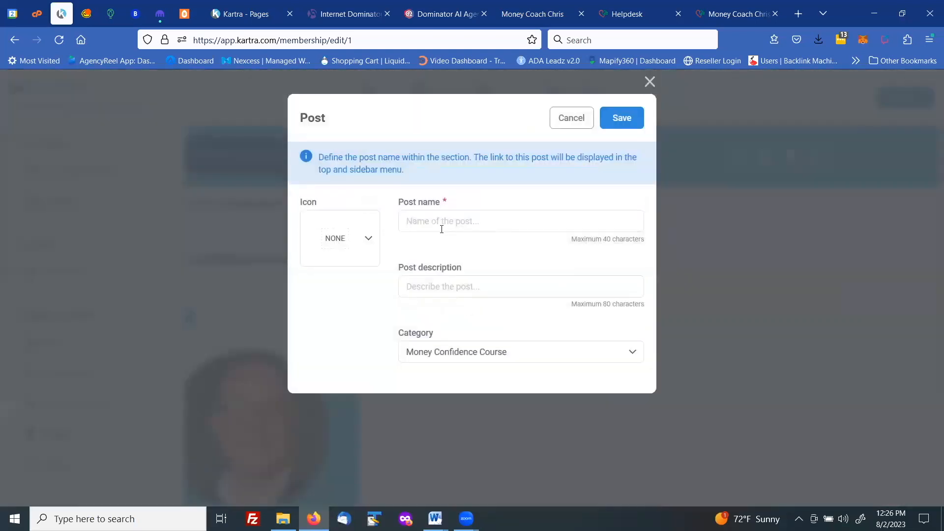
left_click(439, 218)
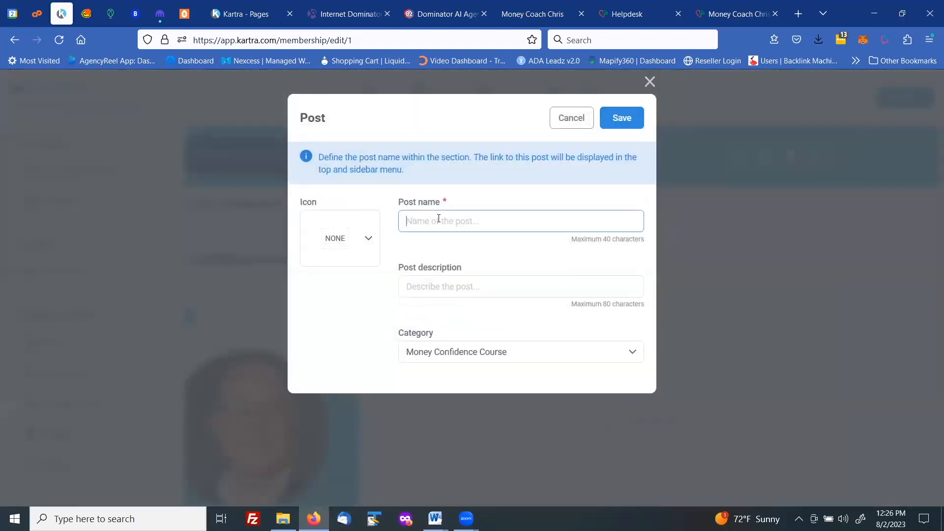
type("Post 2")
left_click(435, 285)
type("P")
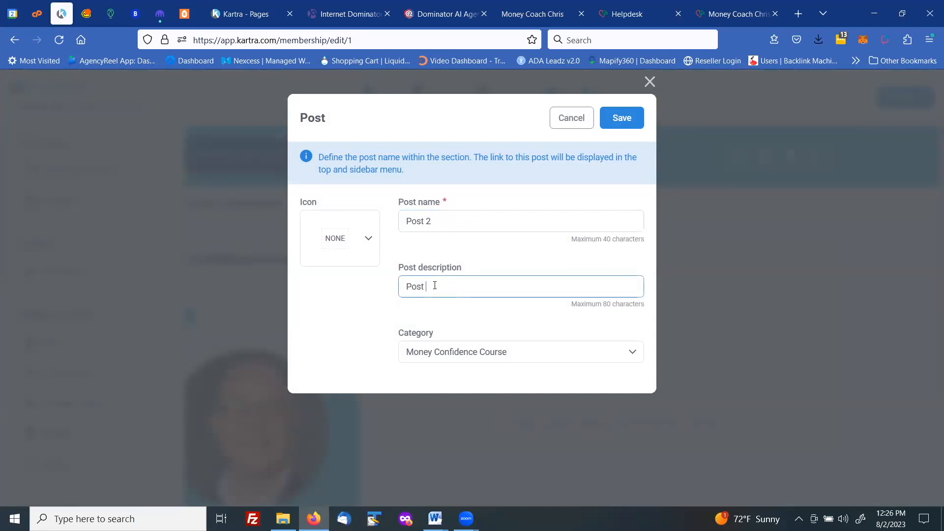
left_click(612, 121)
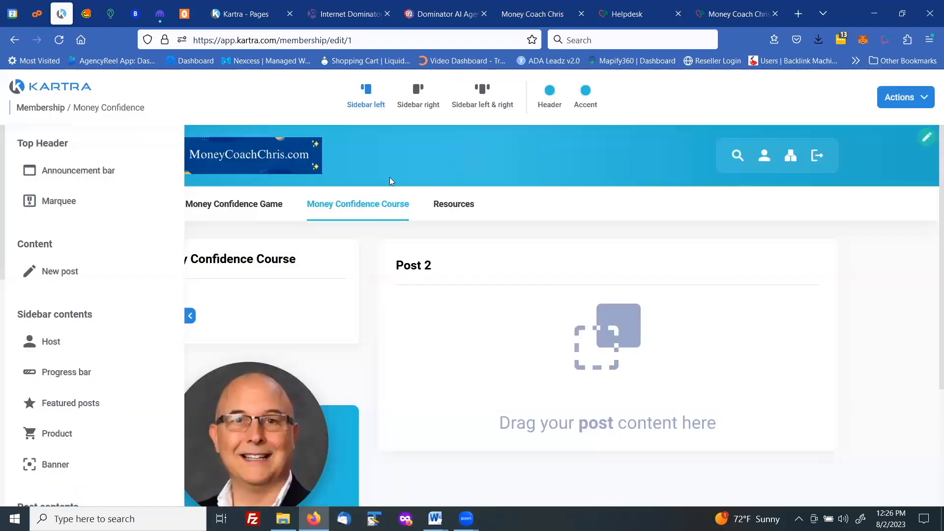
Add a post named "Resource Links" with the description "Resource Links" to the Links sub-category of Resources and save it.
mouse_move(241, 217)
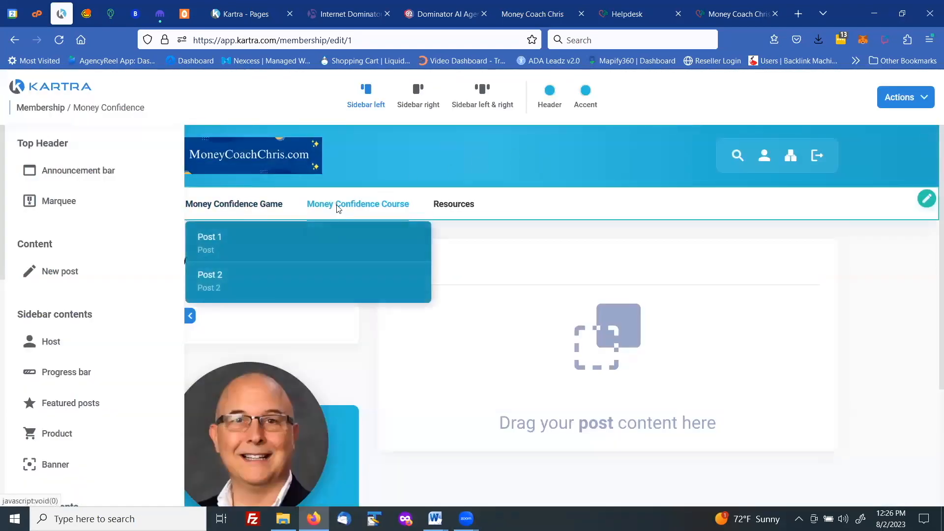
mouse_move(468, 208)
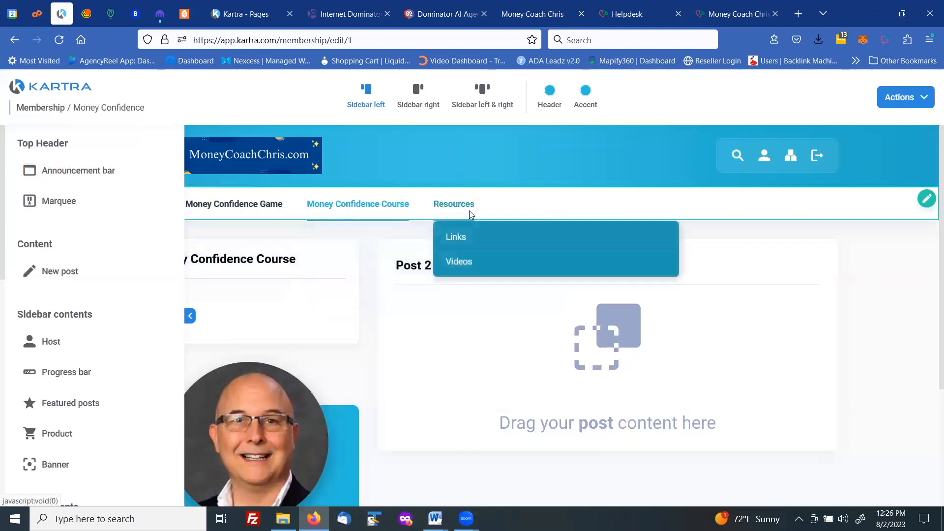
left_click(454, 240)
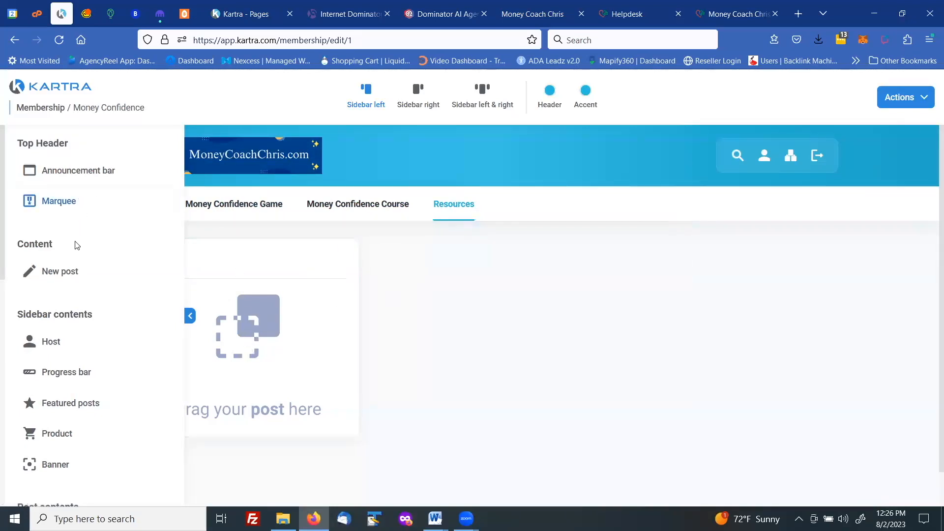
left_click_drag(52, 275, 248, 295)
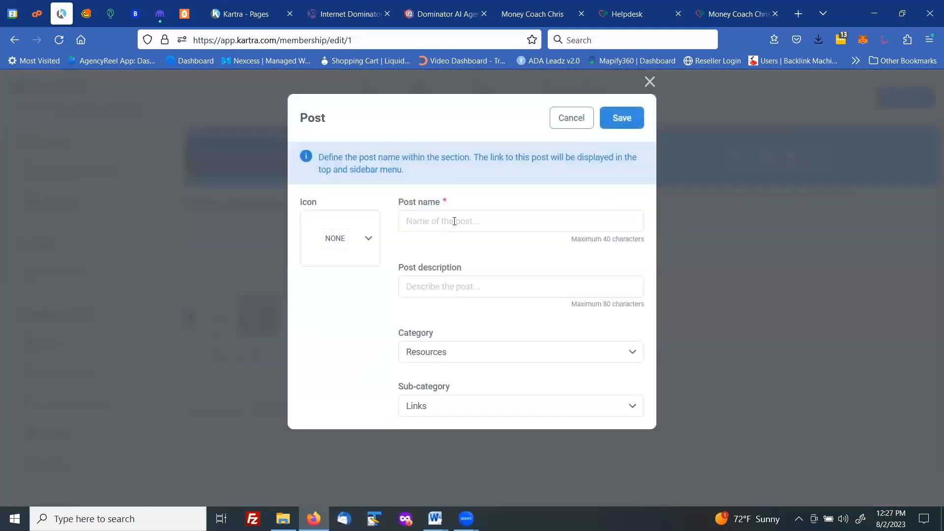
left_click(429, 224)
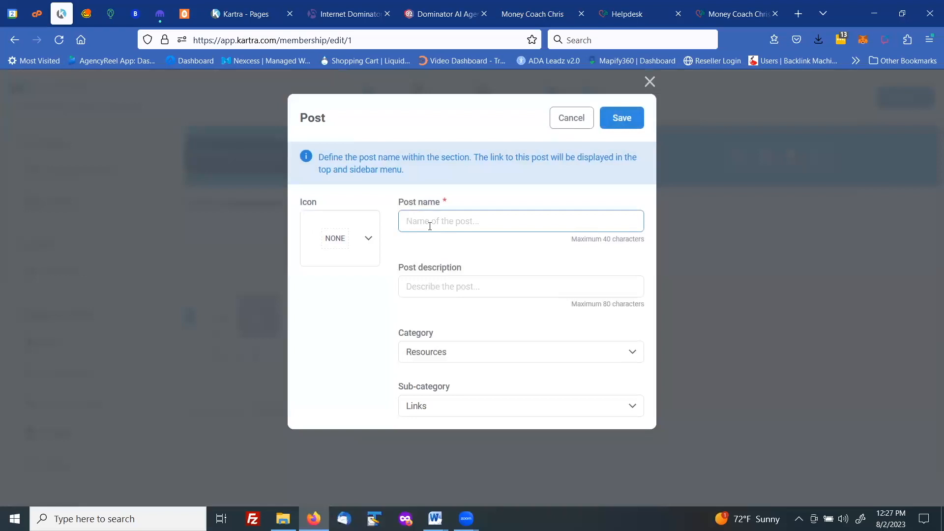
type("Resource Links")
left_click(408, 290)
type("R")
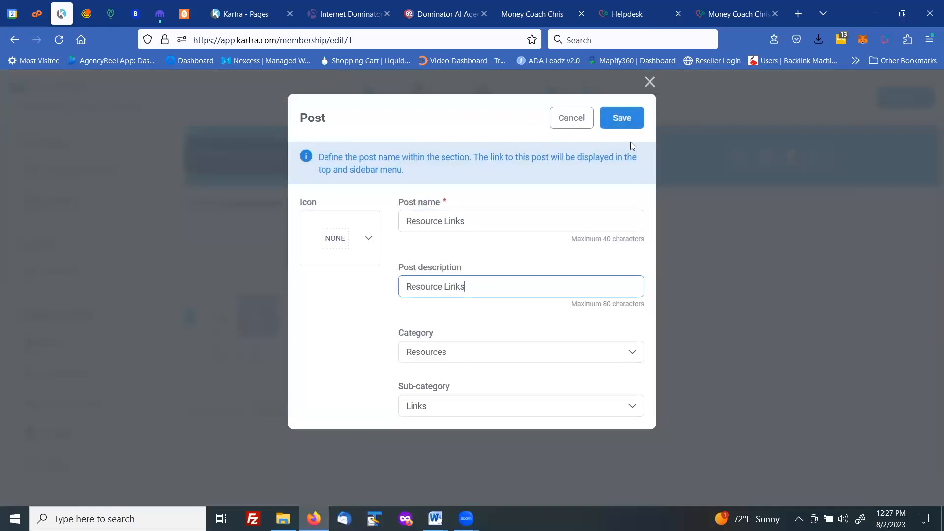
left_click(623, 118)
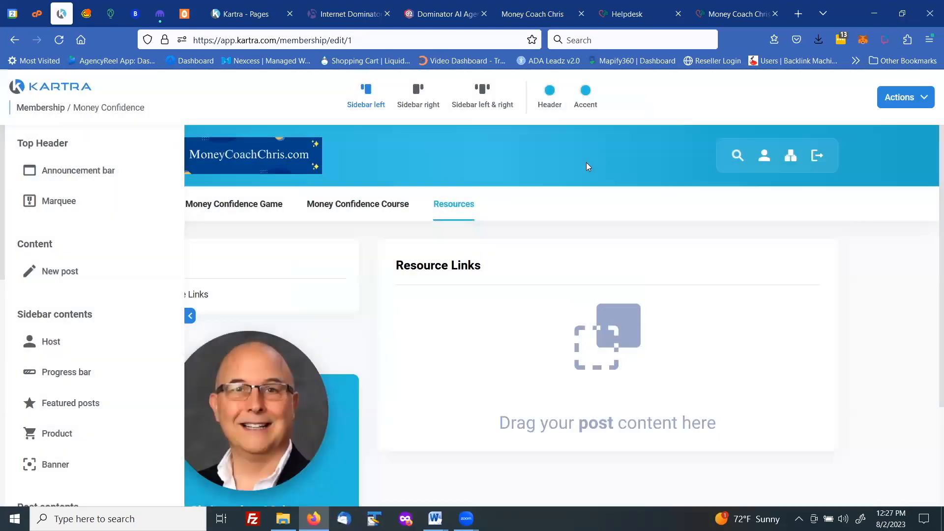
Open Post 1 of the Money Confidence Course and add a Headline block to its content.
mouse_move(462, 241)
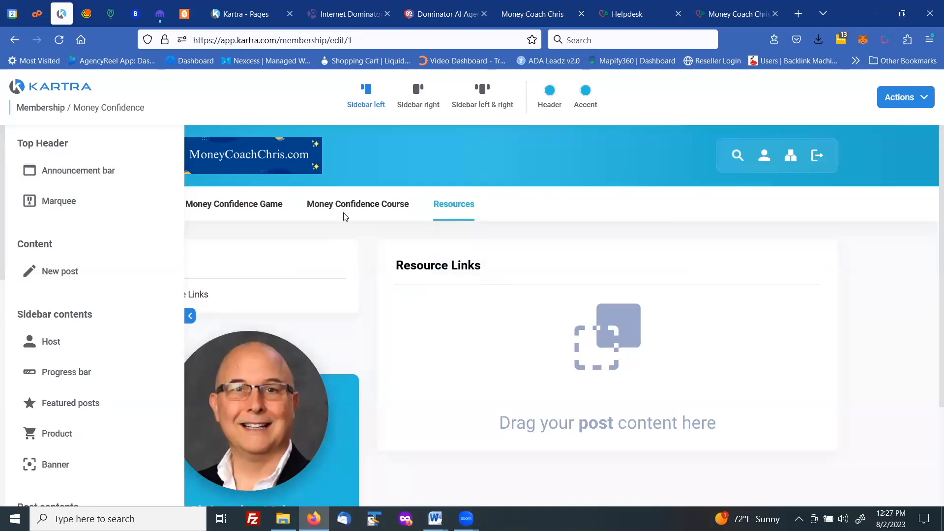
mouse_move(346, 212)
left_click(347, 246)
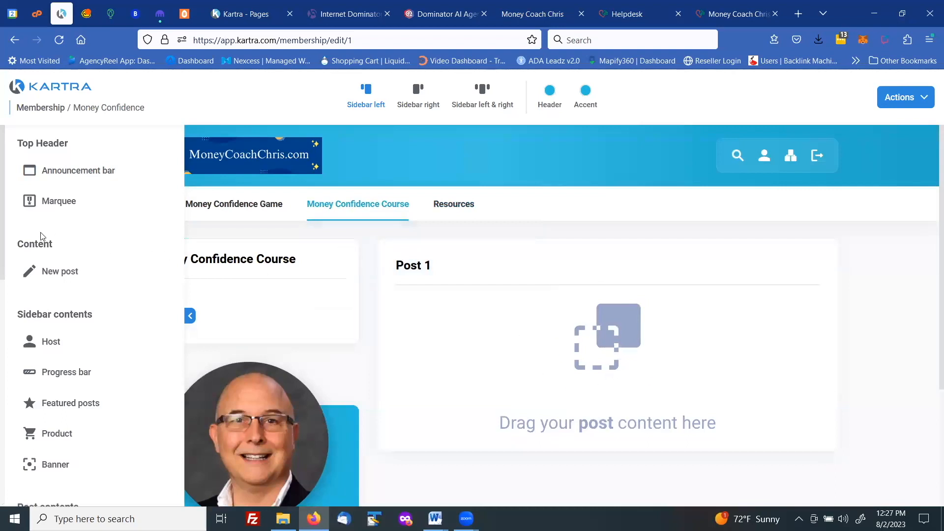
scroll(47, 246, "down", 6)
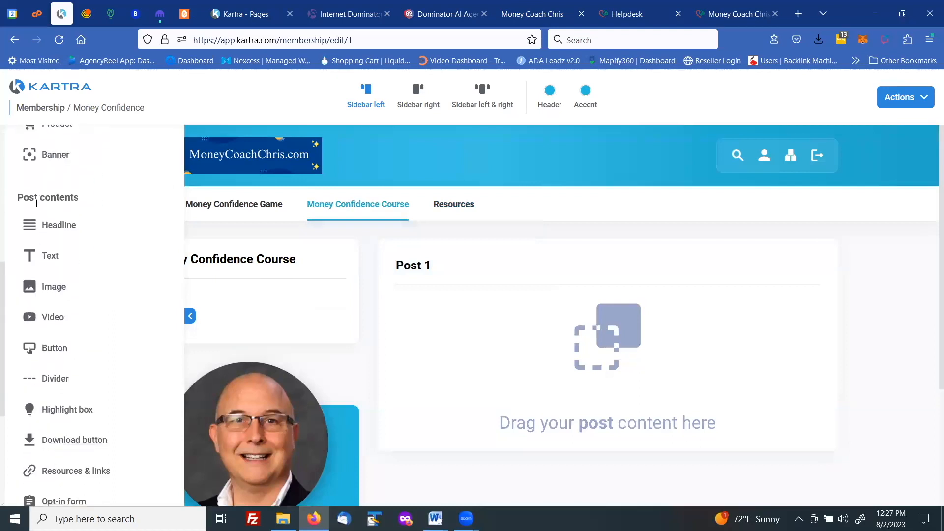
left_click_drag(50, 226, 656, 308)
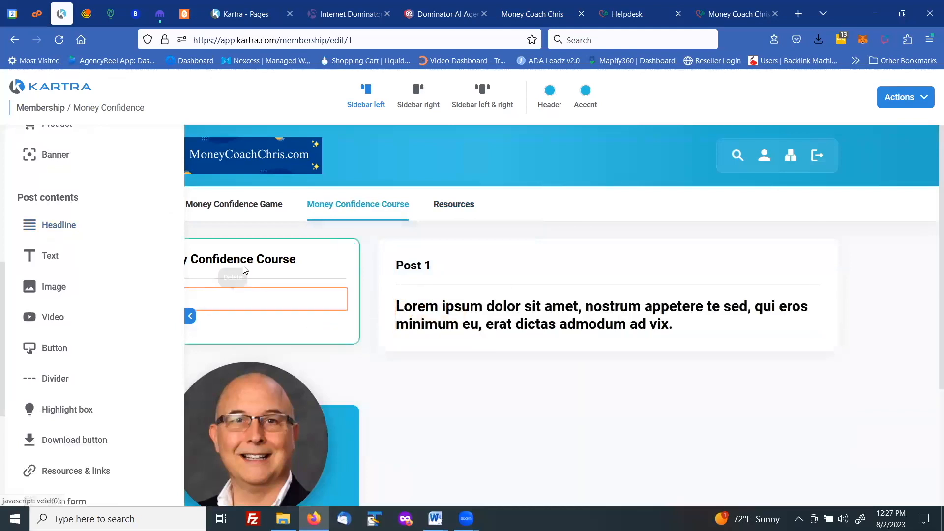
Open Post 2 of the Money Confidence Course and add a Headline block to its content.
mouse_move(358, 206)
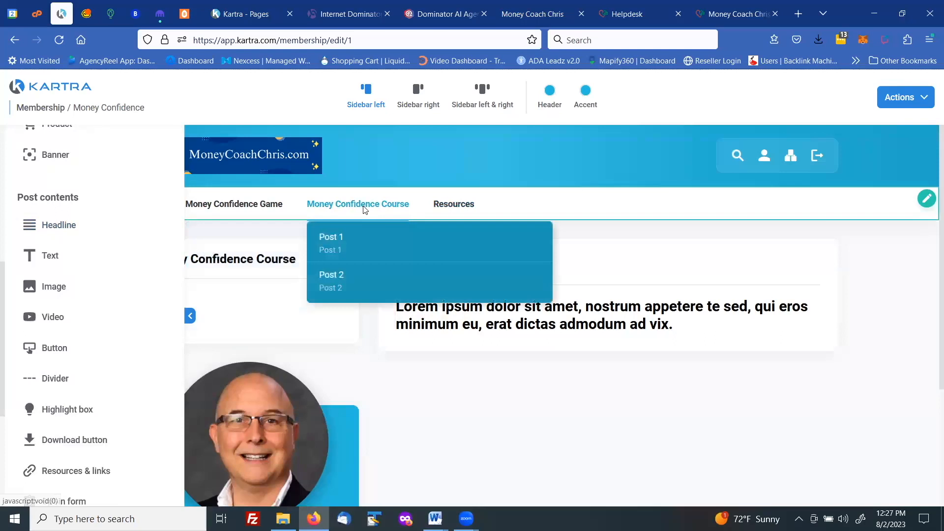
left_click(334, 277)
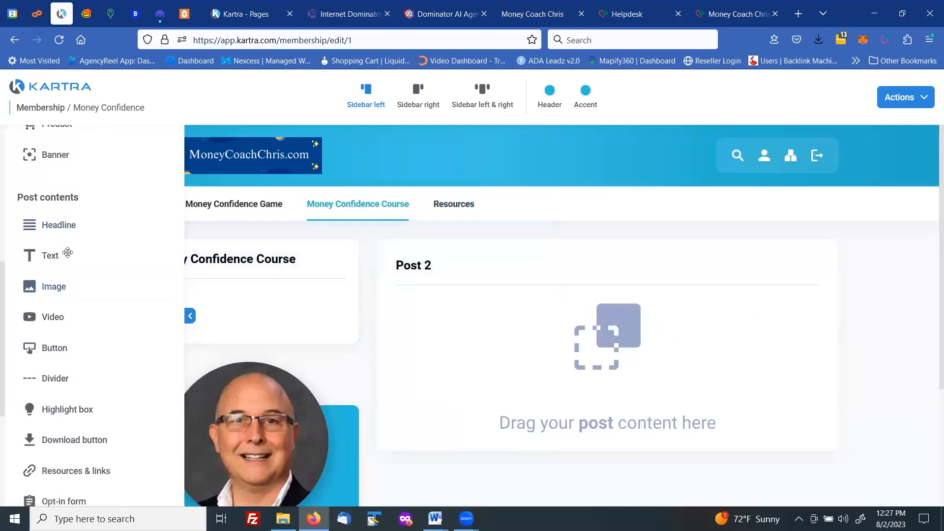
left_click_drag(58, 225, 609, 308)
Open Post 1 of the Money Confidence Game and add a Headline block to its content.
mouse_move(238, 211)
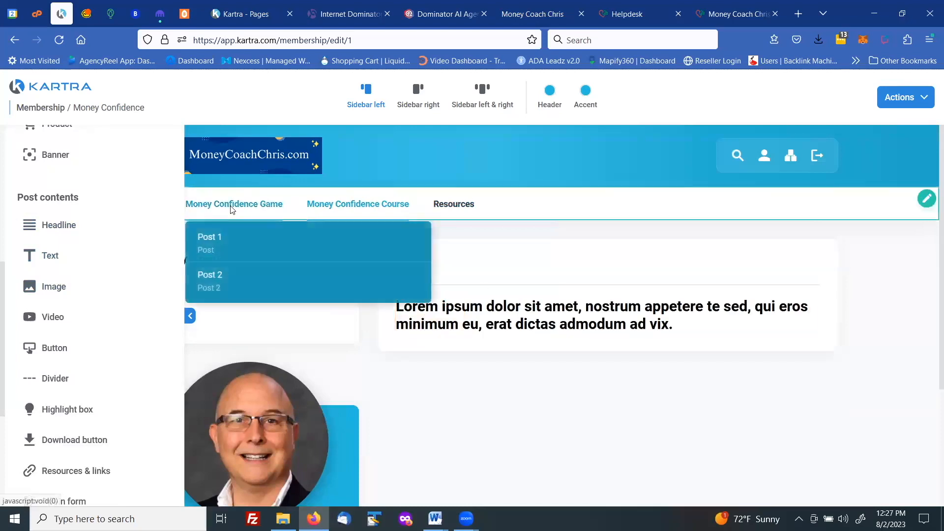
left_click(225, 238)
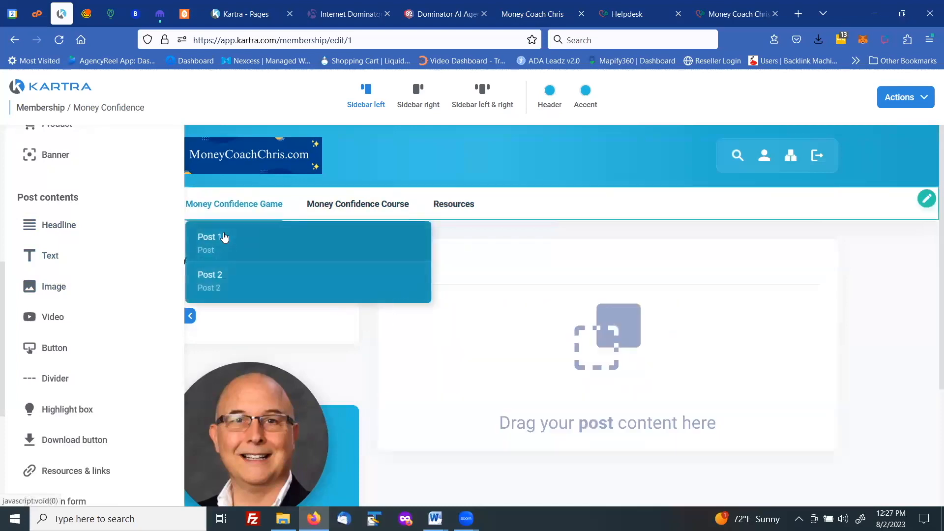
left_click_drag(69, 224, 635, 303)
Open Post 2 of the Money Confidence Game, add a Headline block, and look over the other available post content blocks.
mouse_move(211, 204)
left_click(203, 280)
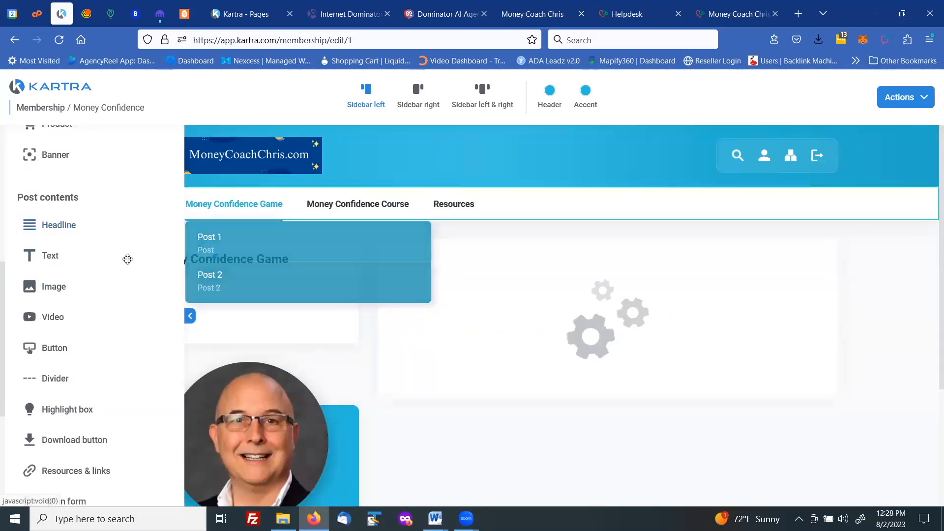
left_click_drag(47, 225, 637, 307)
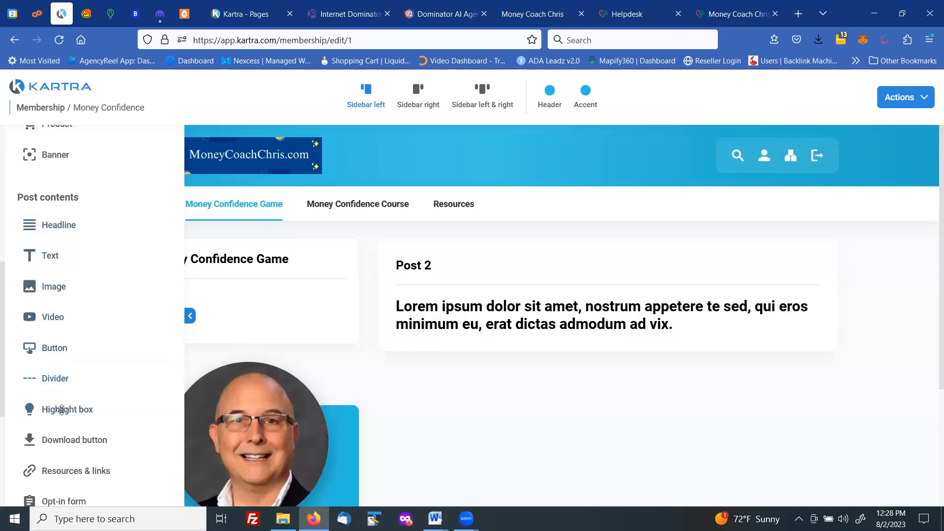
scroll(72, 445, "down", 4)
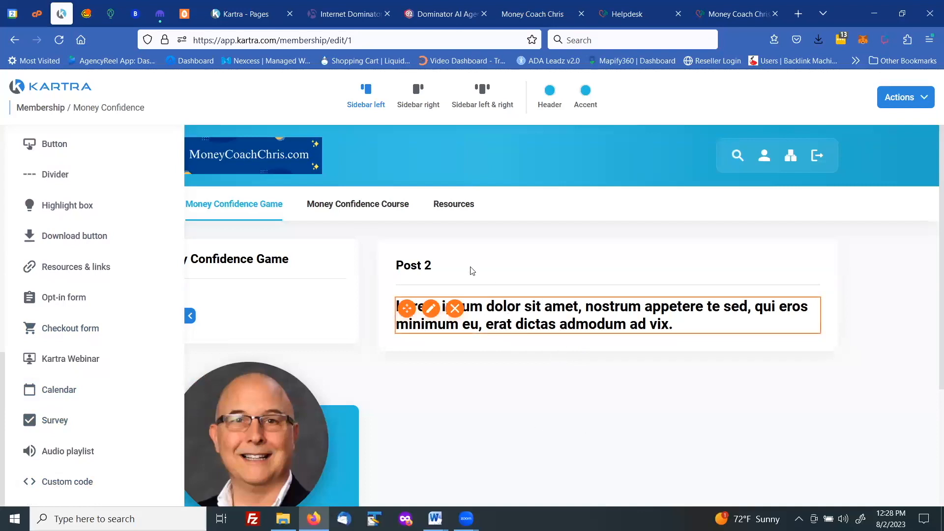
Add a Divider block below the headline in Post 2 of the Money Confidence Game.
left_click_drag(57, 175, 642, 383)
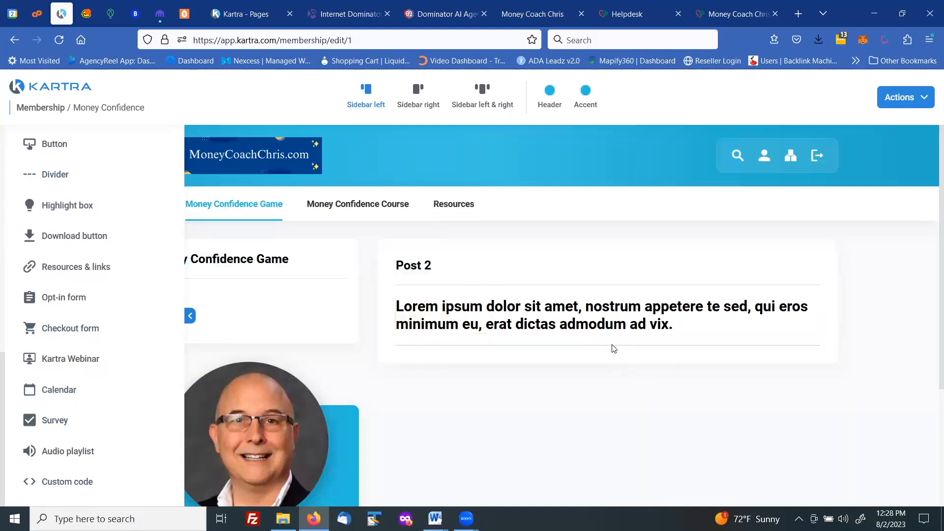
mouse_move(438, 347)
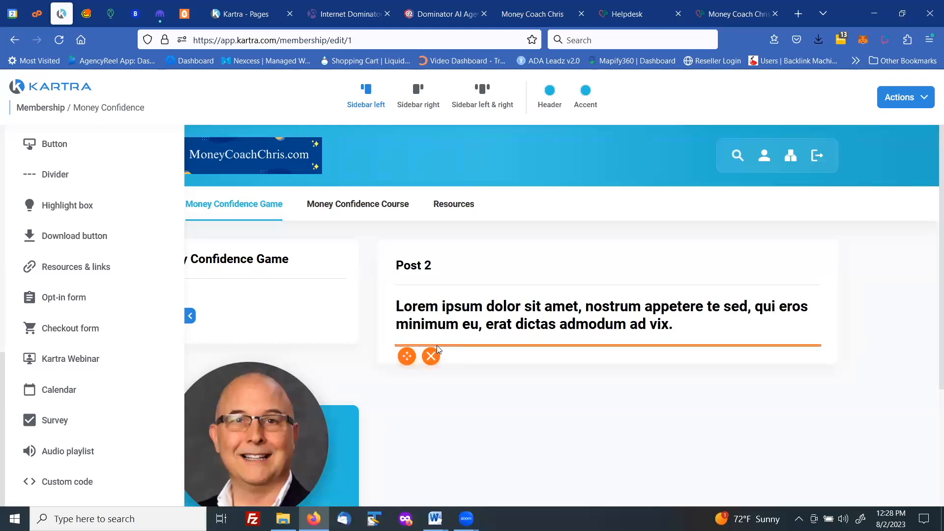
left_click_drag(406, 356, 580, 381)
mouse_move(520, 310)
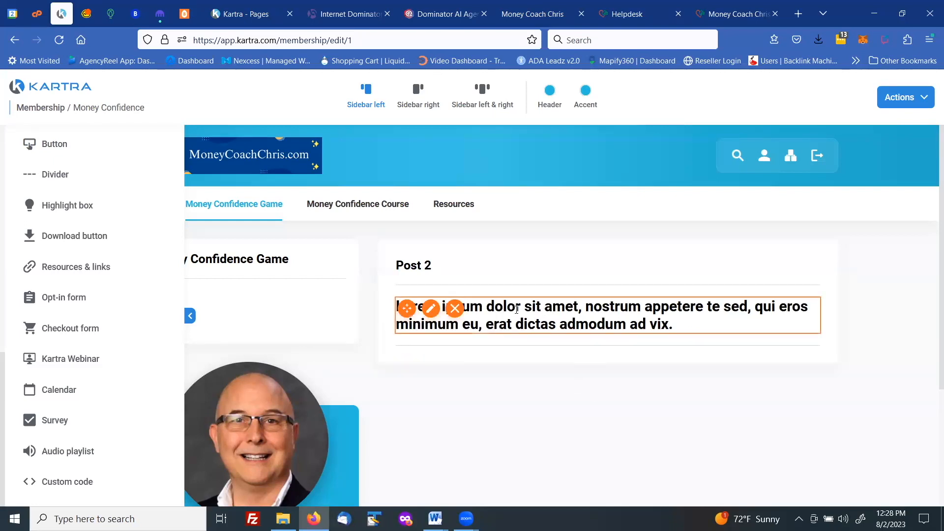
left_click(517, 309)
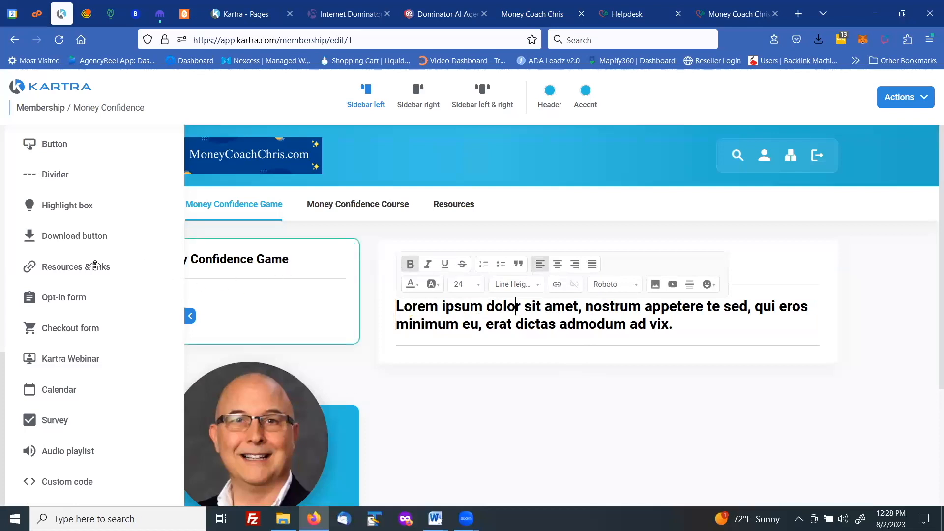
left_click(531, 392)
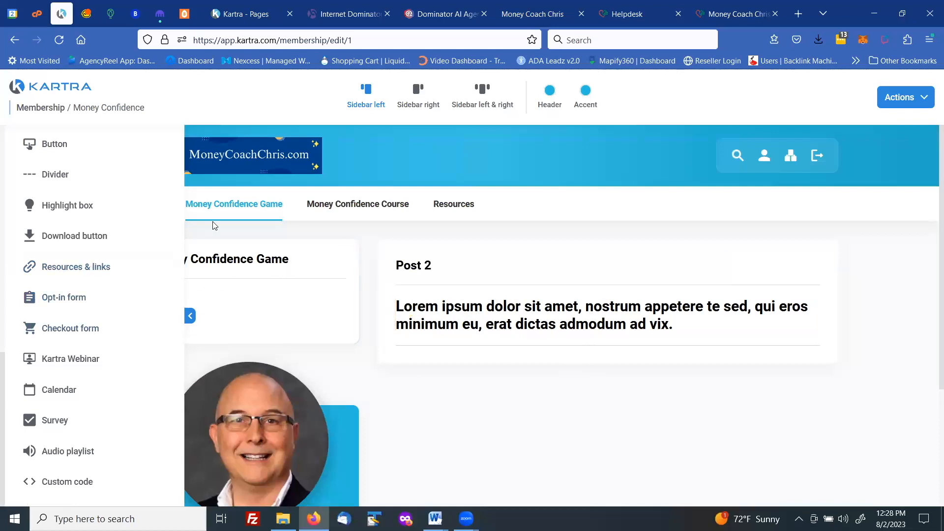
Check the Money Confidence Course posts, and add a Headline block to the Resource Links post under Resources.
mouse_move(194, 208)
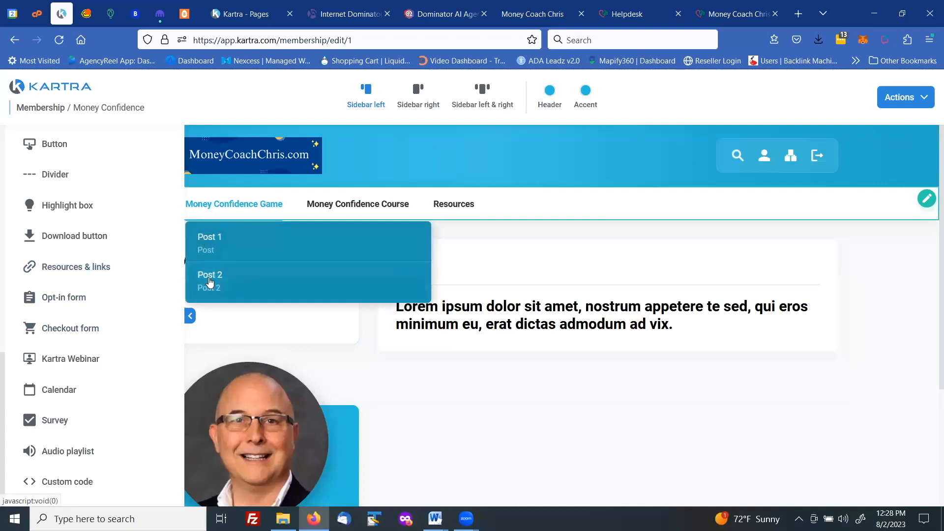
mouse_move(336, 206)
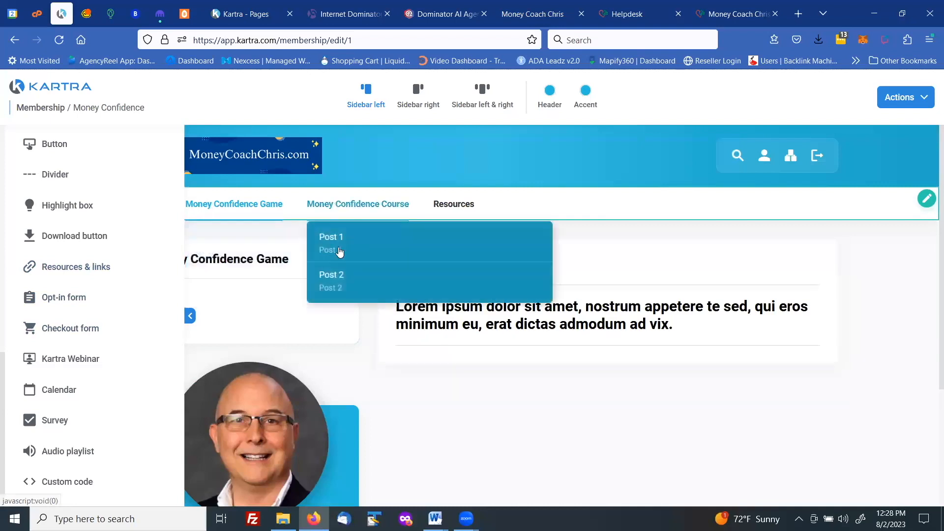
left_click(339, 250)
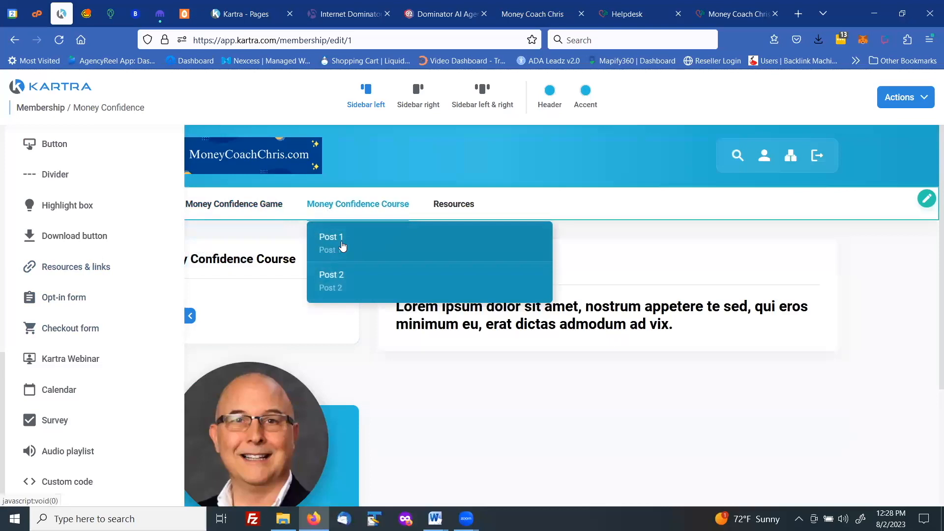
left_click(346, 272)
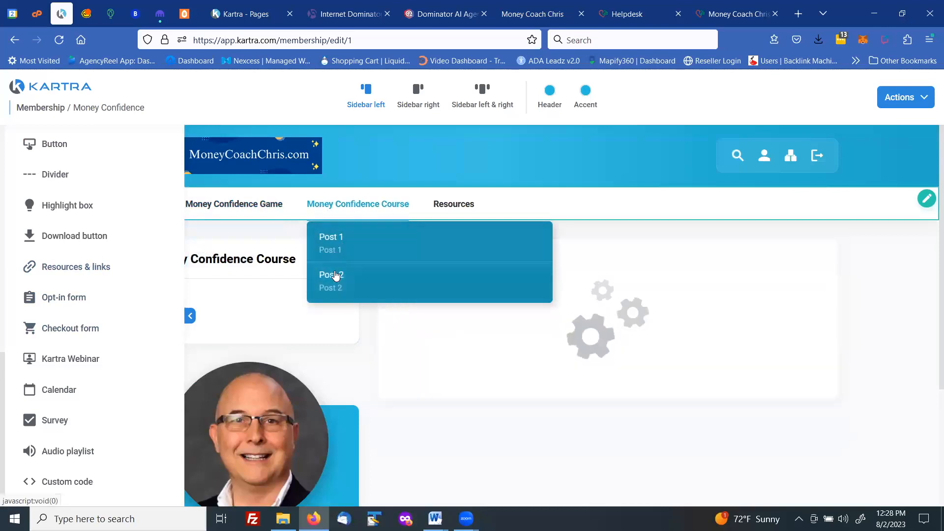
mouse_move(442, 206)
left_click(457, 243)
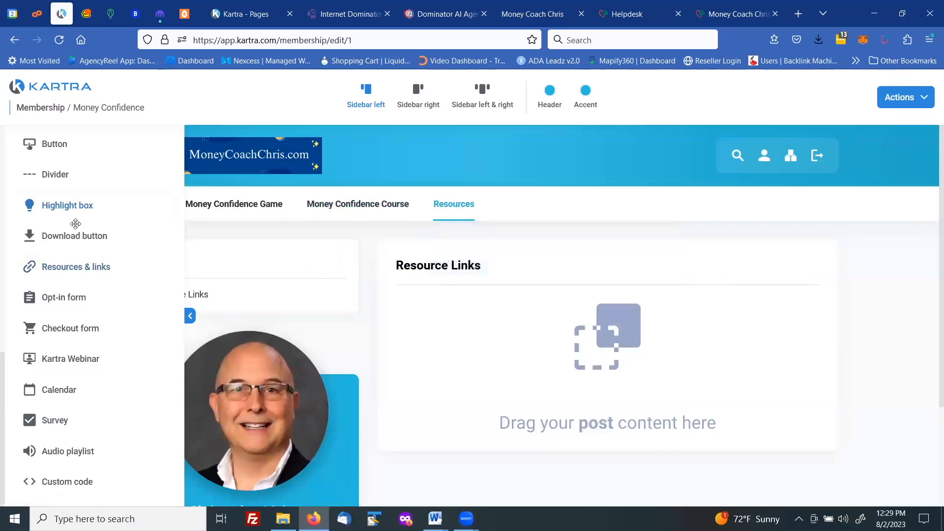
scroll(59, 266, "up", 3)
scroll(56, 267, "up", 5)
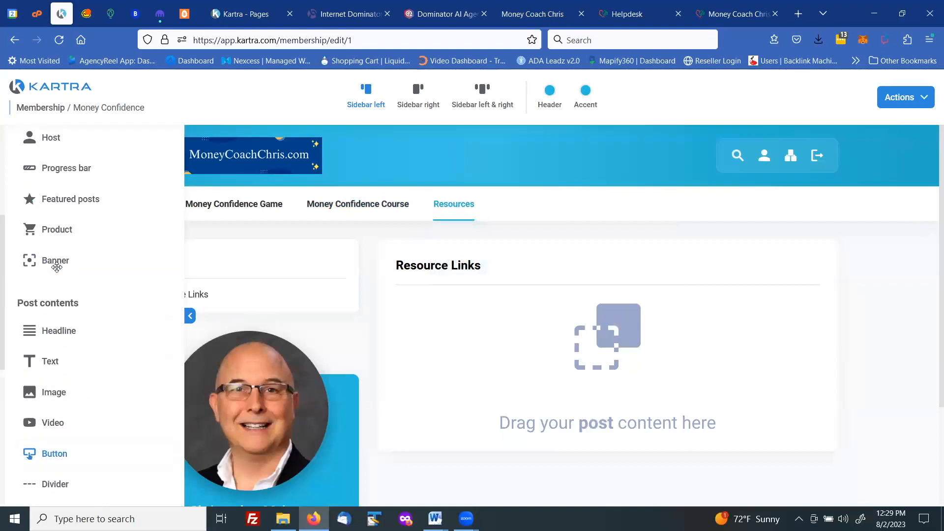
left_click_drag(58, 327, 623, 307)
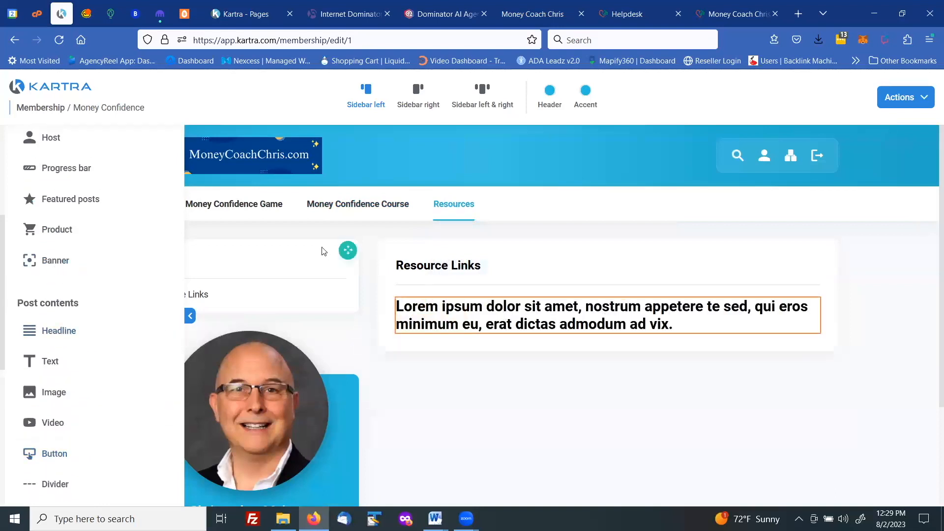
Open the Videos sub-category of Resources and add a new post with "Resource Videos" as its name and description.
mouse_move(445, 207)
left_click(458, 266)
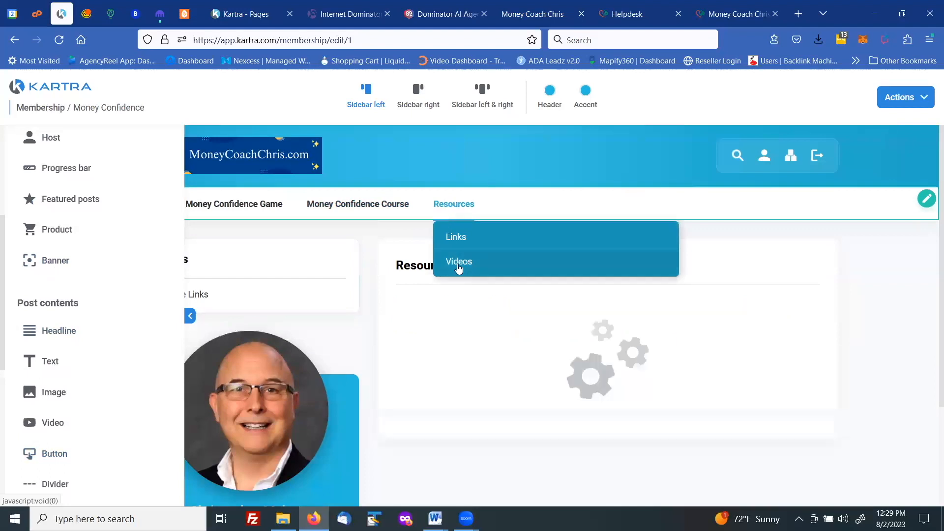
left_click_drag(56, 332, 250, 329)
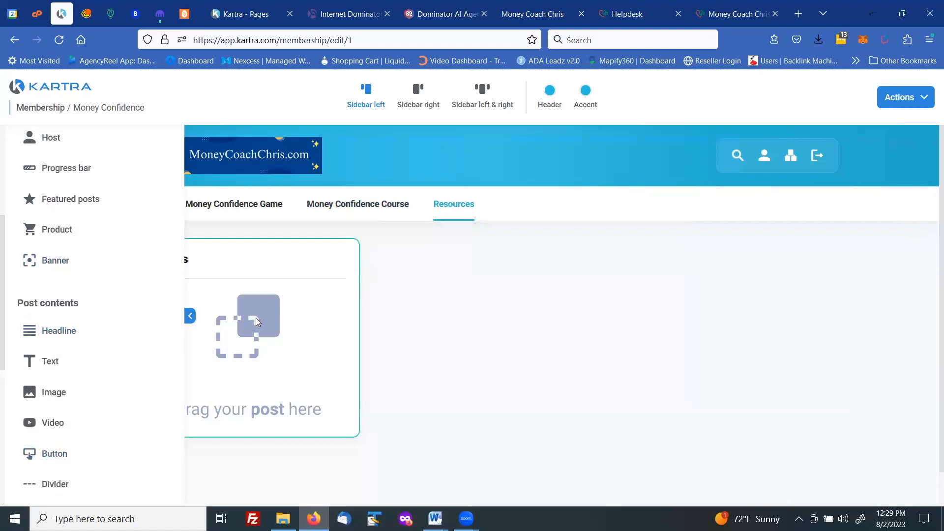
scroll(115, 272, "up", 3)
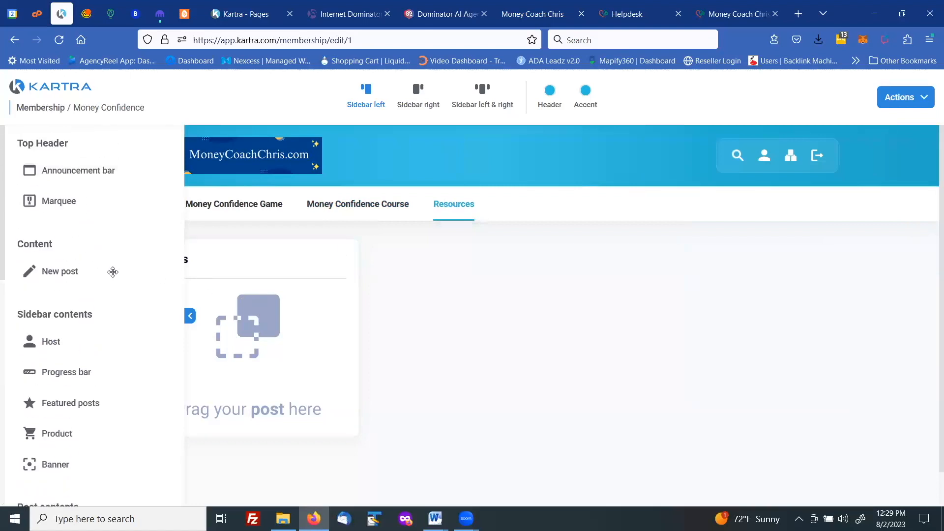
left_click_drag(63, 272, 287, 308)
left_click(423, 221)
type("Resource Videos")
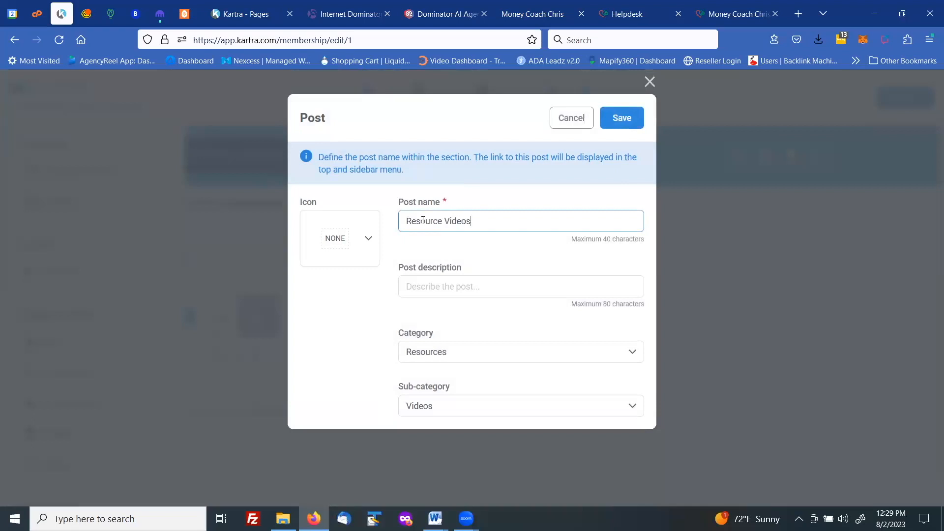
left_click(430, 294)
type("Resource")
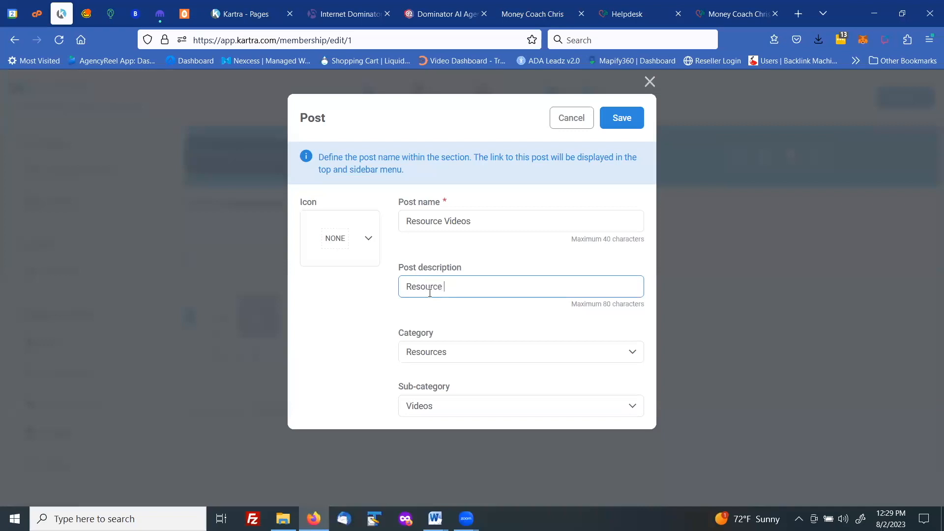
type(" Videos")
left_click(641, 127)
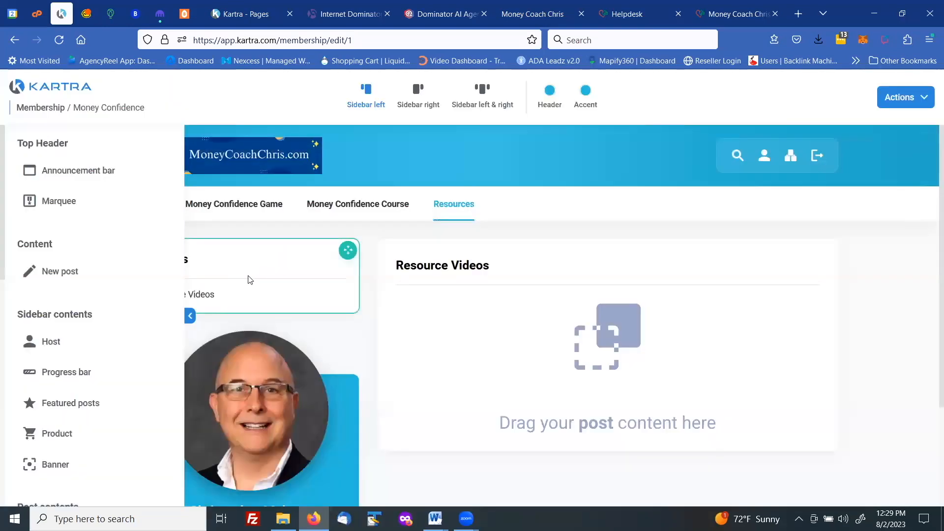
Add a Headline block to the content of the Resource Videos post.
scroll(73, 334, "down", 3)
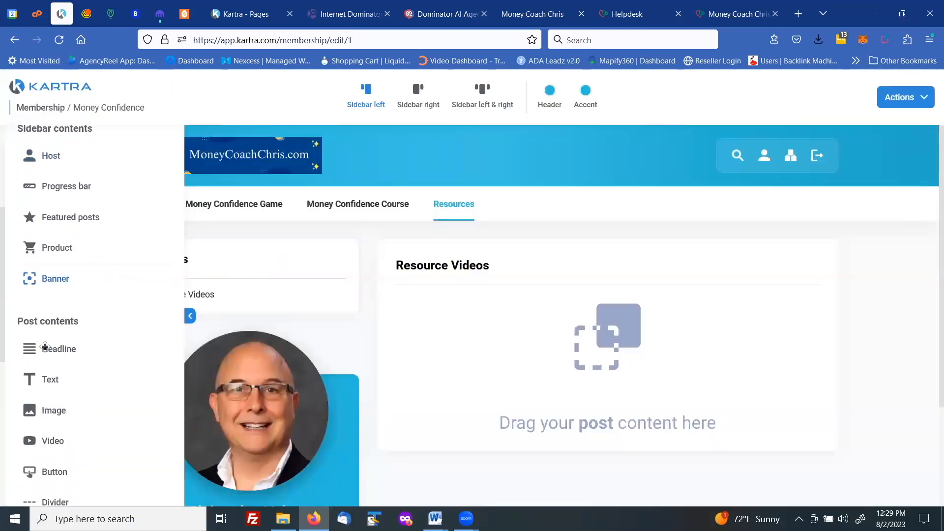
left_click_drag(64, 349, 644, 308)
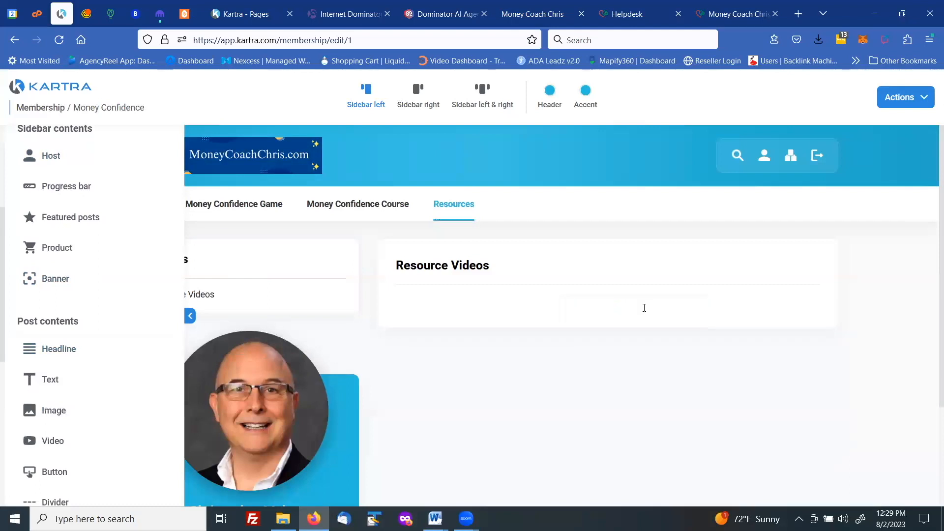
mouse_move(242, 209)
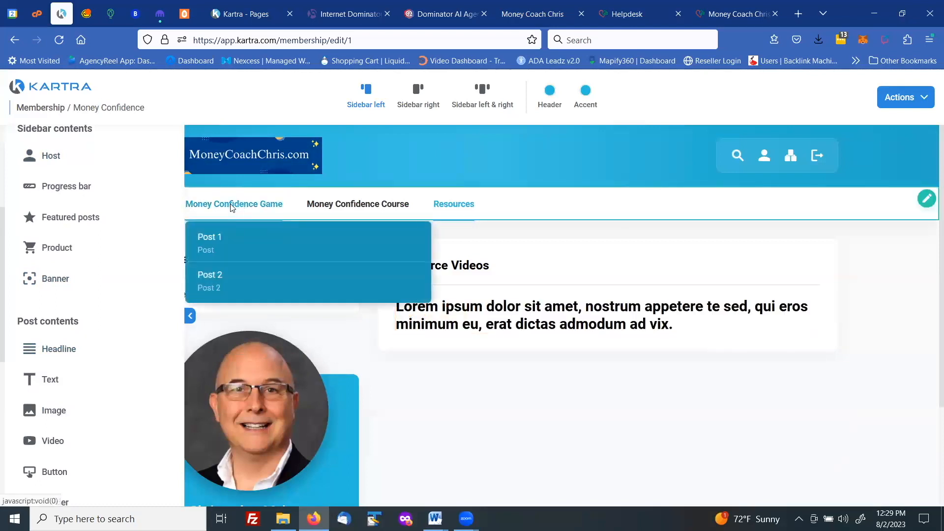
Open Post 1 of the Money Confidence Course and check File Explorer's MCC > Membership > $97 Money Confidence Course Materials folder for the course files.
mouse_move(354, 207)
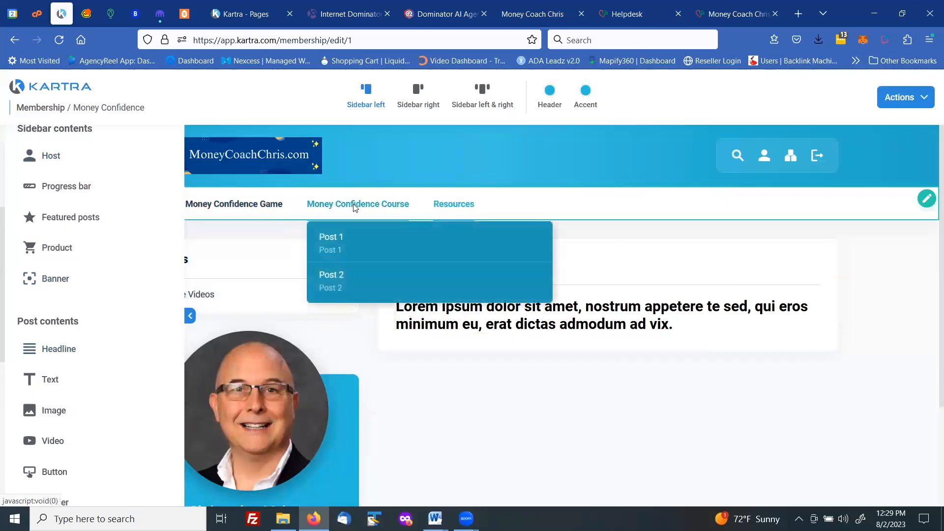
left_click(341, 240)
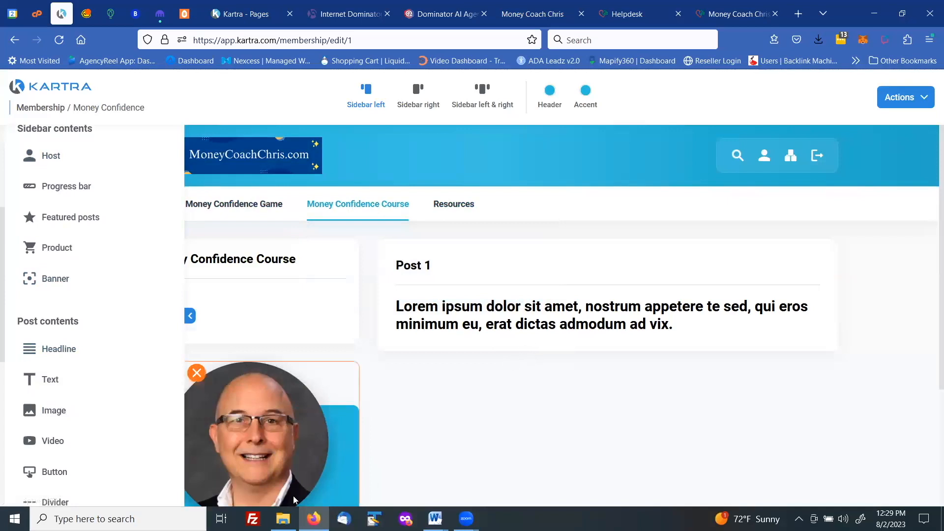
left_click(283, 518)
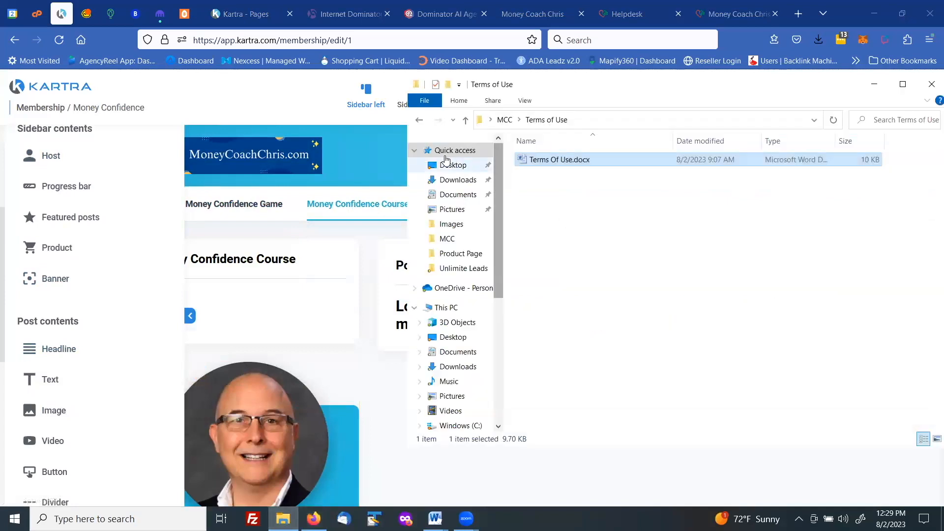
left_click(505, 120)
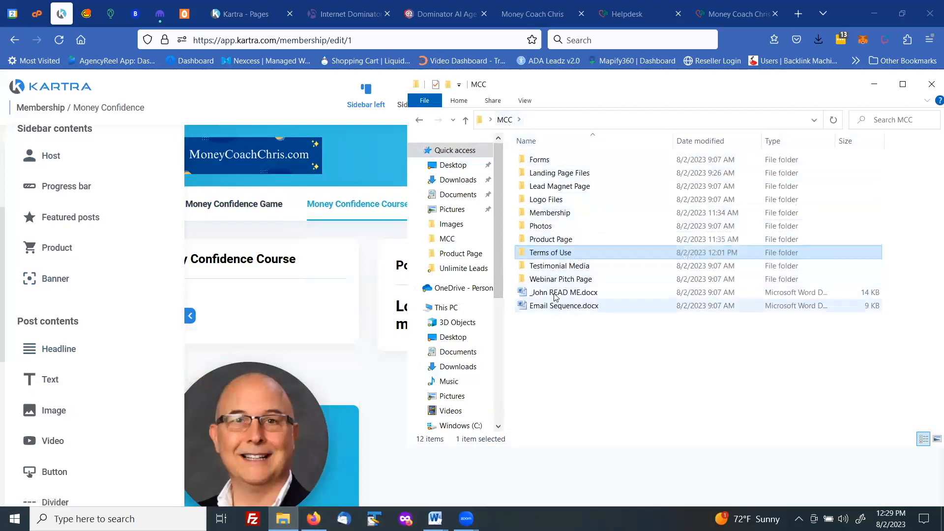
double_click(548, 216)
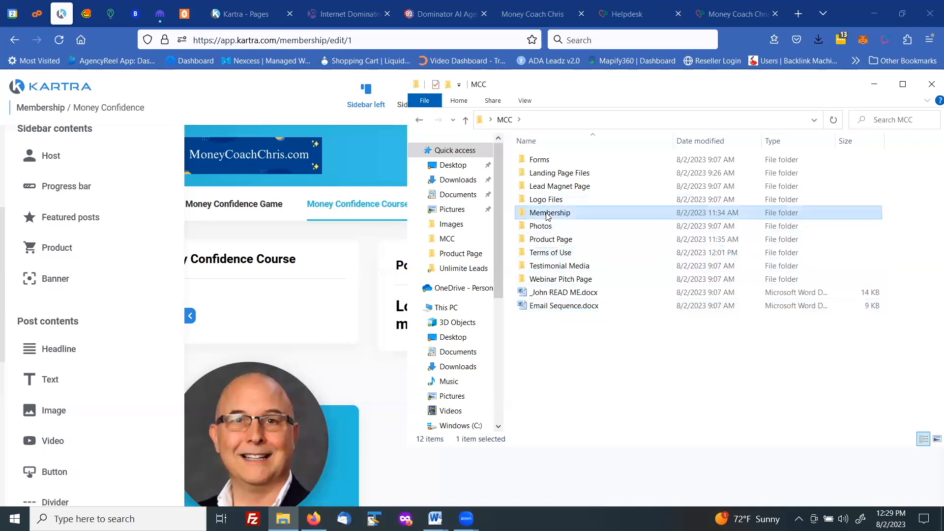
double_click(579, 162)
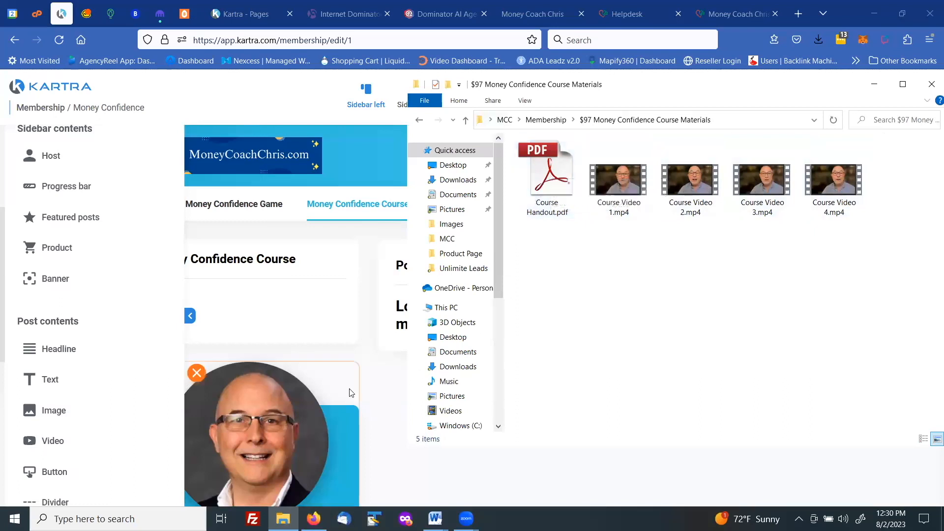
left_click(396, 375)
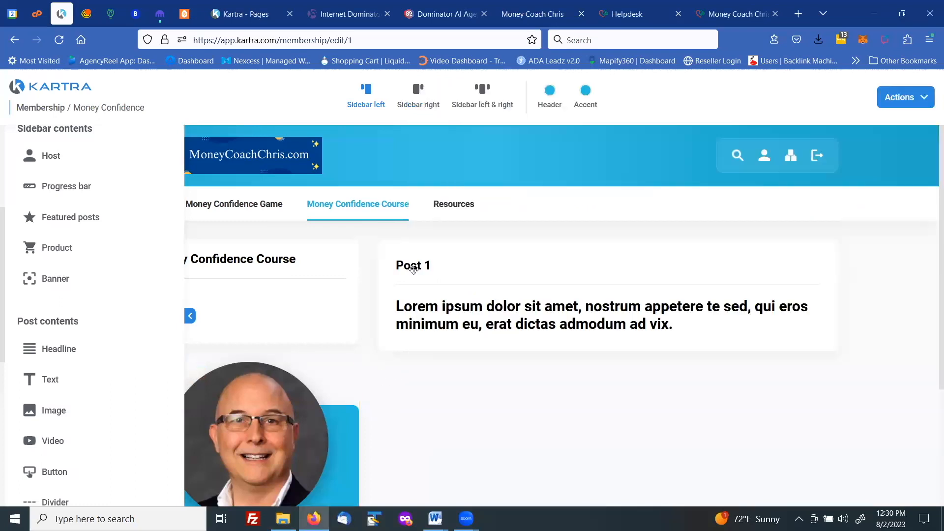
Rename Post 1 of the Money Confidence Course to "Course Handout", set its description to "Course Handout", and save the post.
mouse_move(392, 211)
left_click(190, 317)
mouse_move(186, 301)
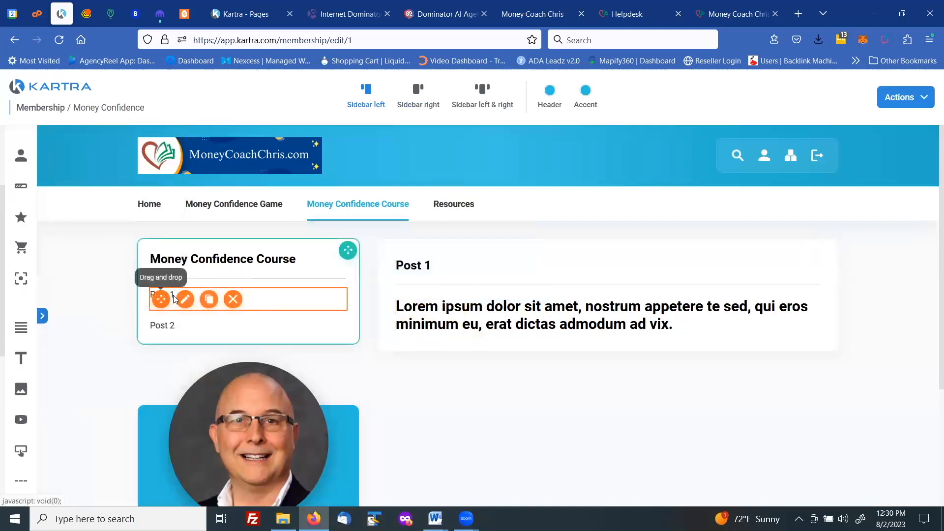
left_click(185, 300)
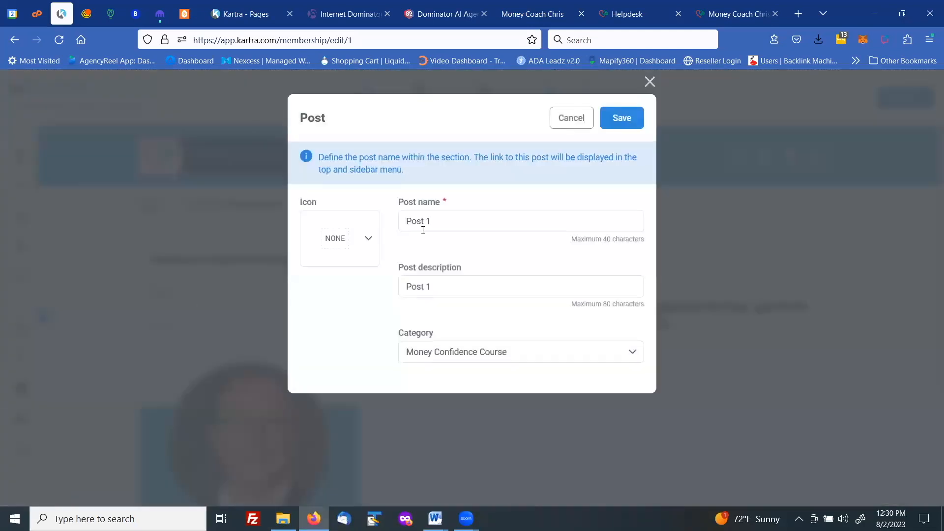
left_click_drag(439, 221, 408, 224)
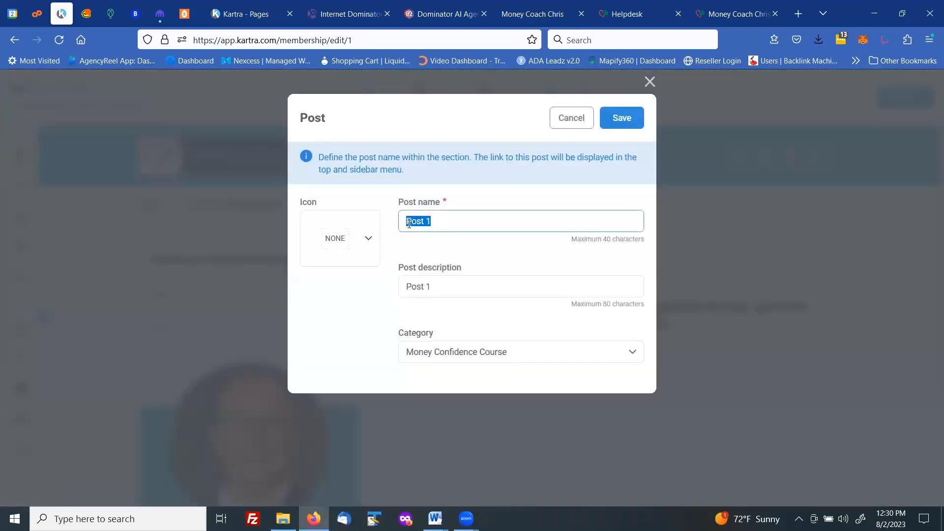
key("BackSpace")
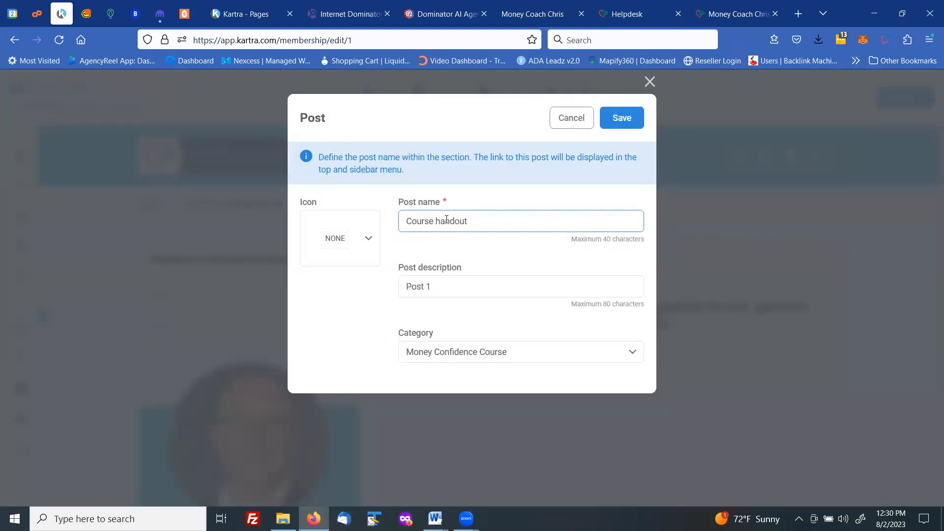
type("H")
left_click_drag(433, 290, 398, 289)
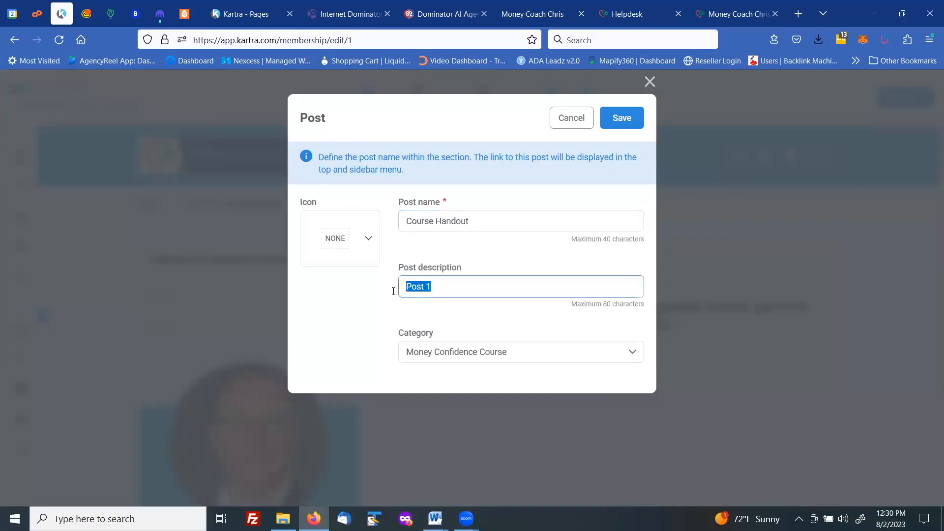
type("Course Handou")
left_click(620, 118)
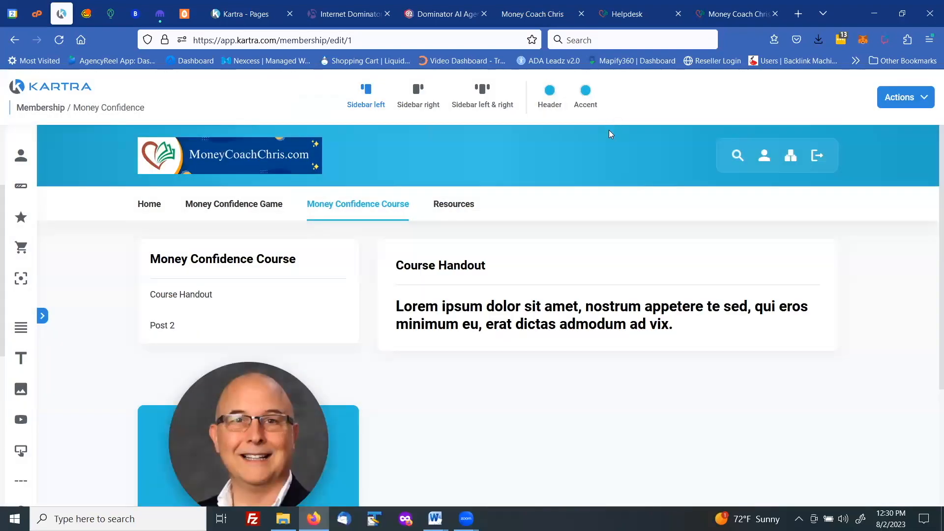
Add a Download button below the headline of the Course Handout post, choosing Documents as its file source.
left_click(42, 316)
scroll(54, 364, "down", 4)
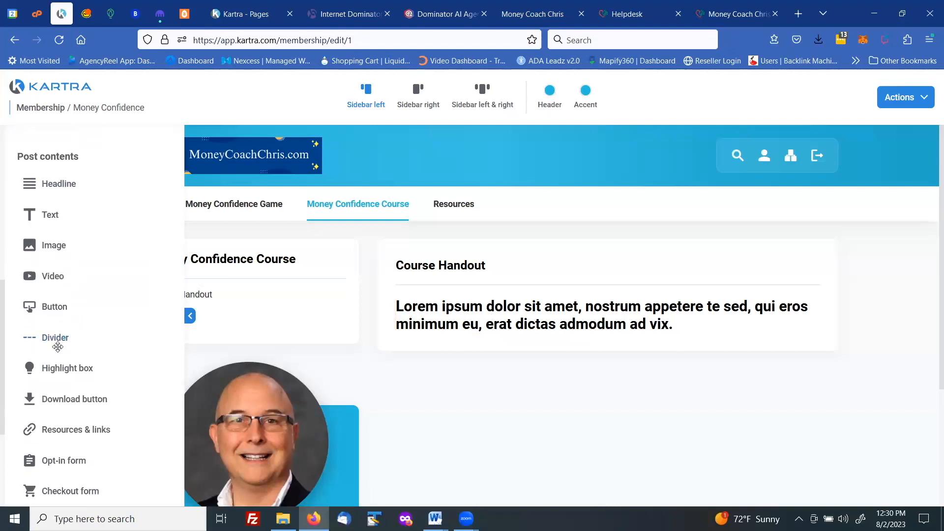
left_click_drag(44, 308, 644, 377)
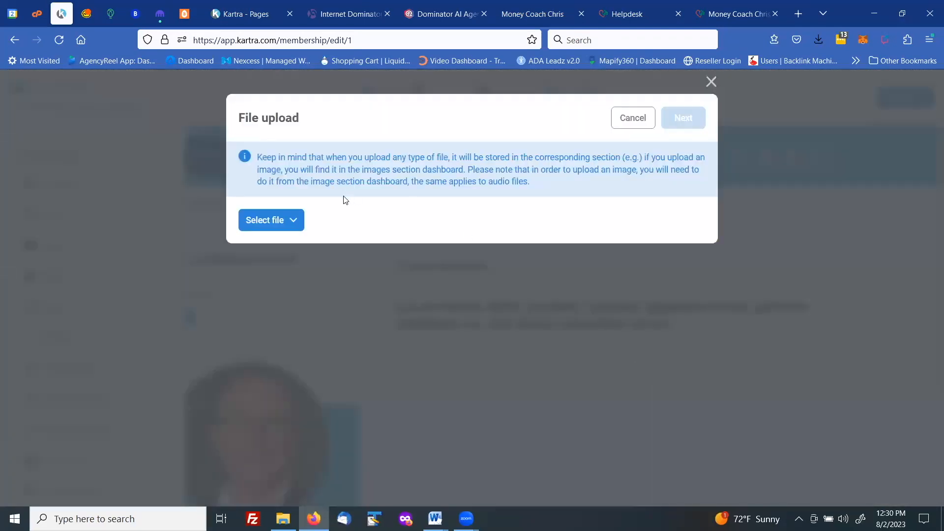
left_click(281, 226)
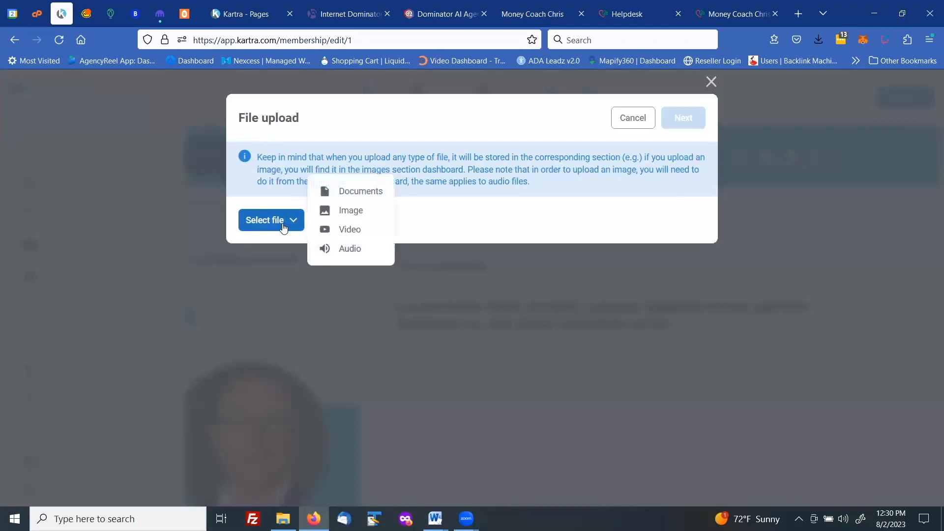
left_click(368, 193)
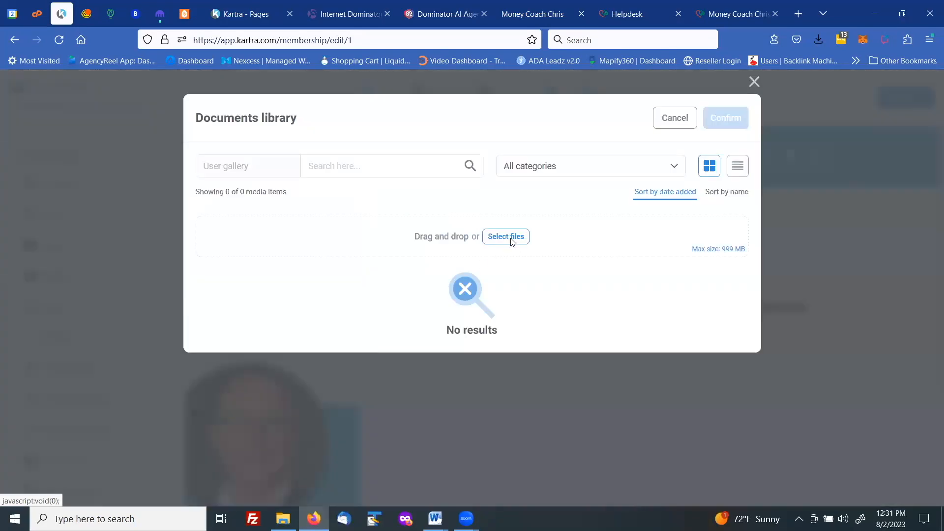
Upload Course Handout.pdf from the MCC > Membership > $97 Money Confidence Course Materials folder to the documents library.
left_click(506, 236)
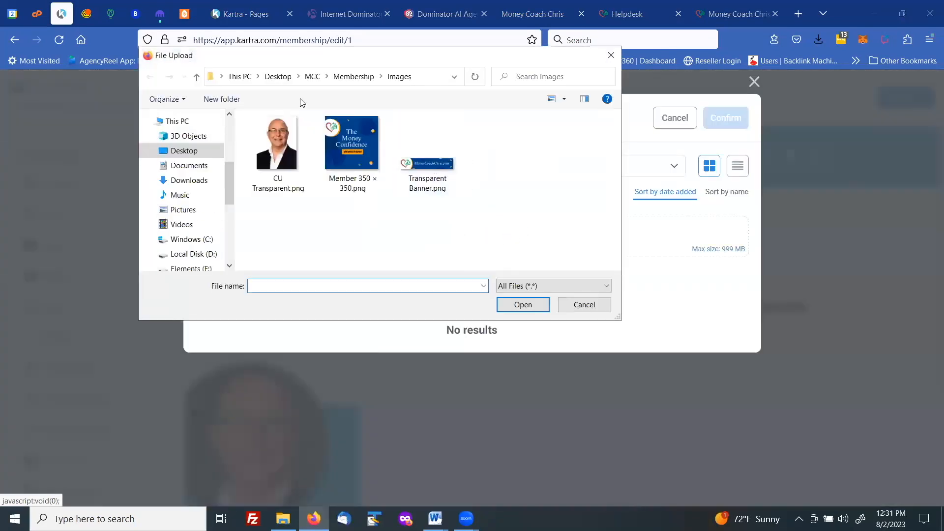
left_click(355, 79)
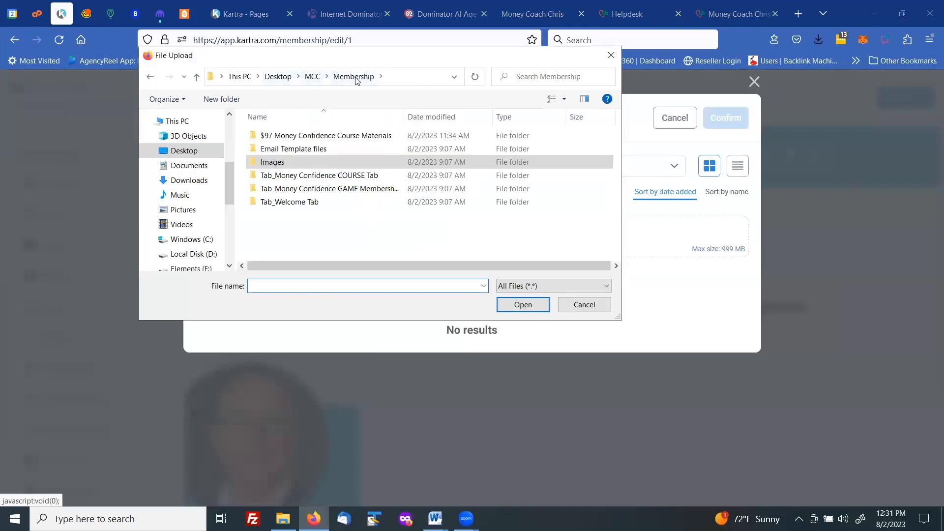
left_click(336, 137)
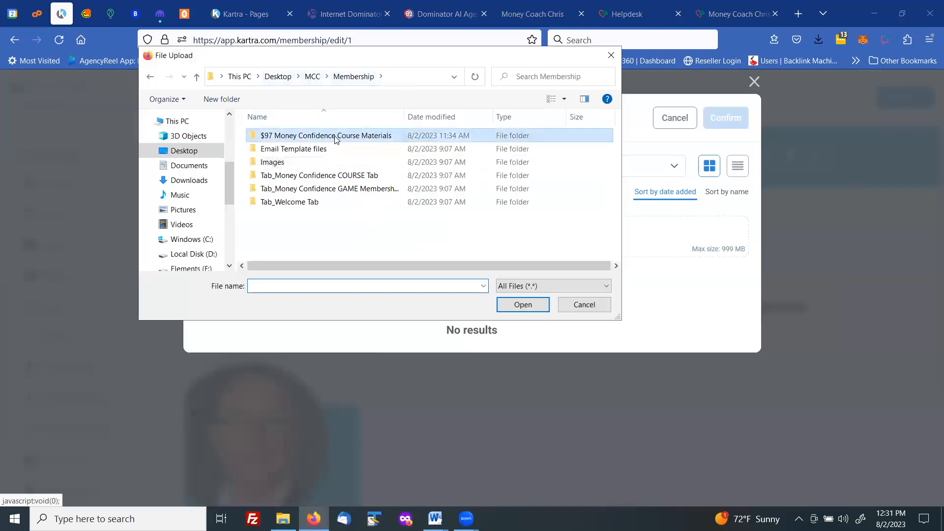
double_click(301, 139)
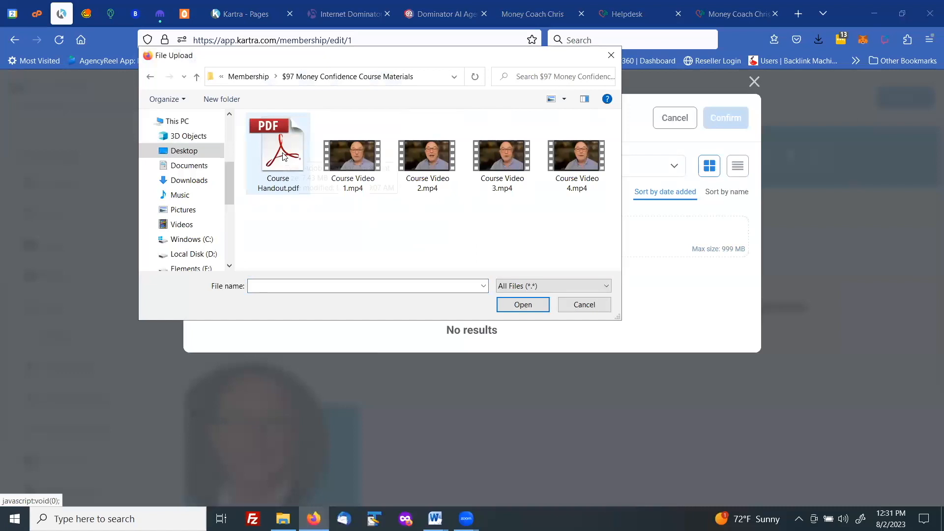
left_click(283, 156)
left_click(512, 303)
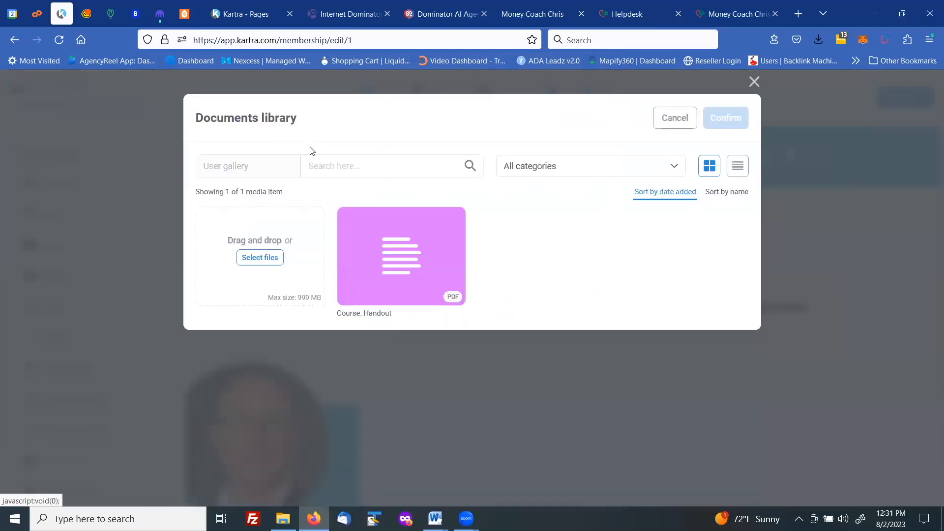
Select the uploaded Course_Handout PDF as the download file and insert the download button into the post.
mouse_move(433, 257)
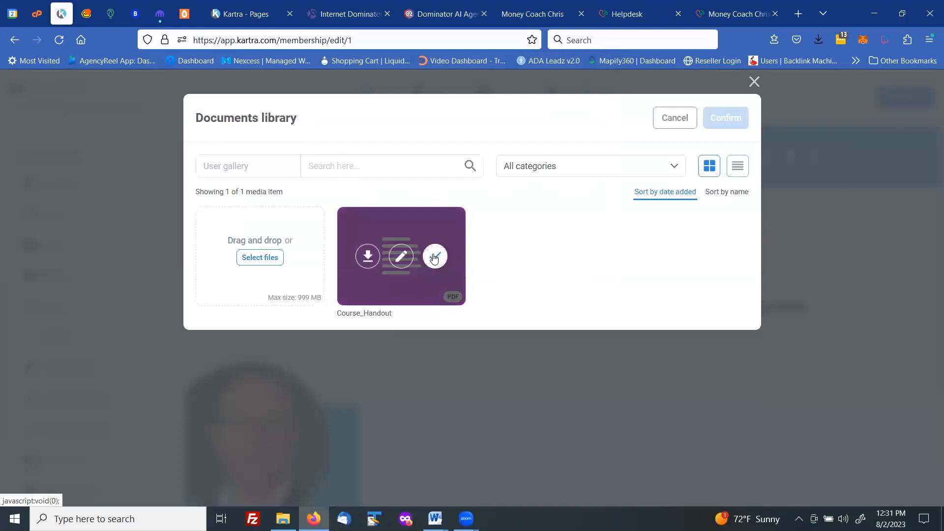
left_click(433, 257)
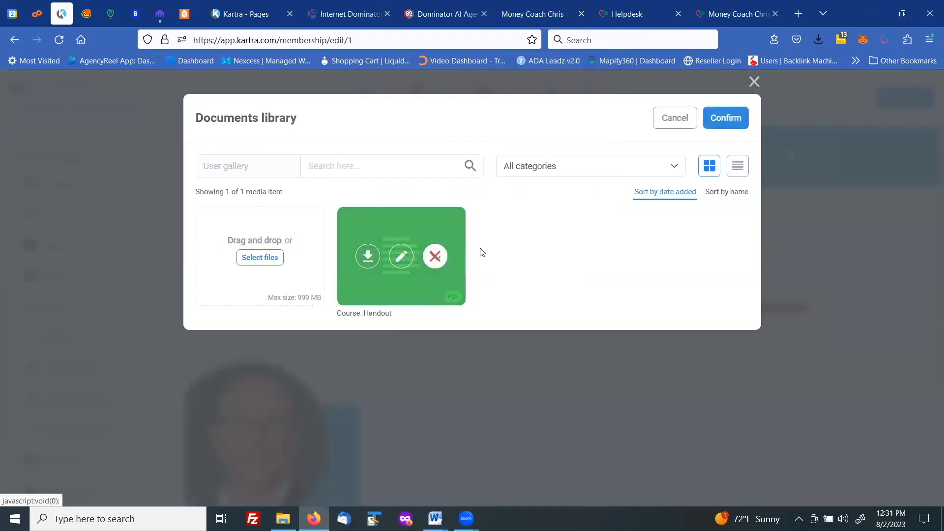
left_click(721, 119)
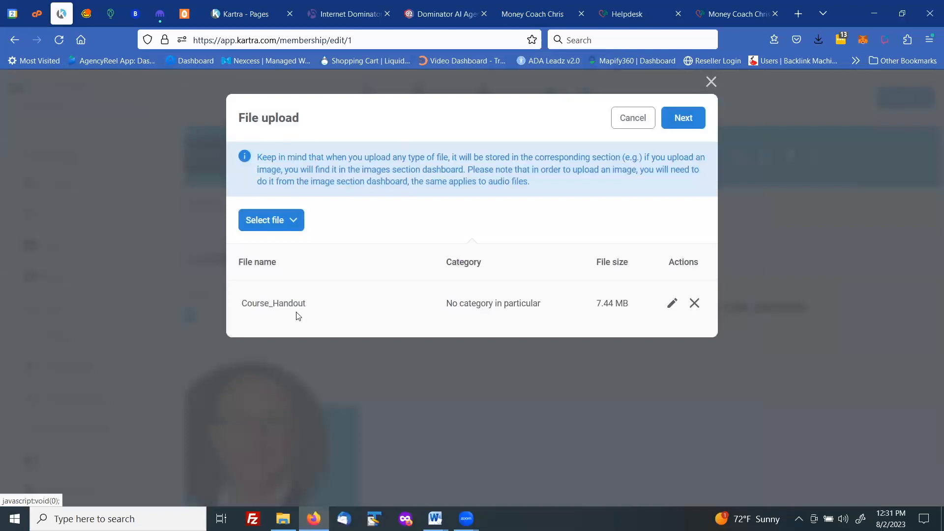
left_click(674, 305)
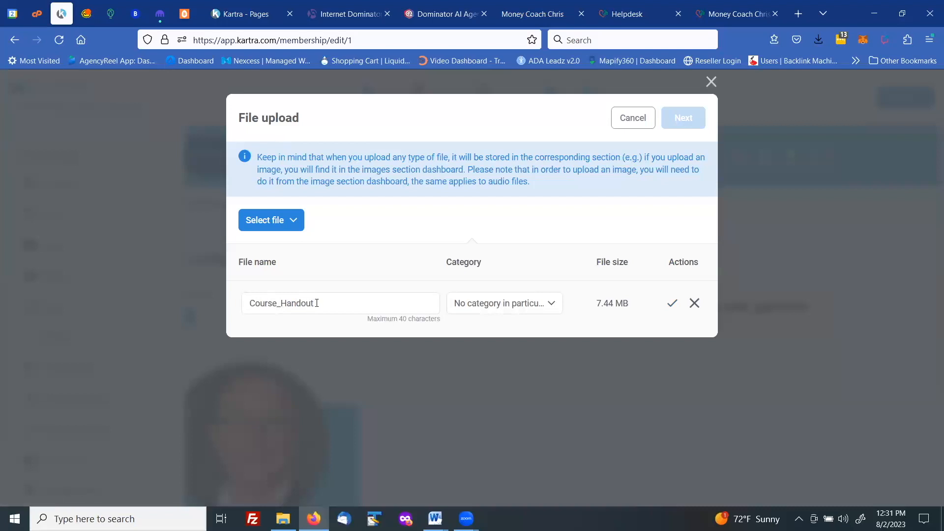
left_click(673, 305)
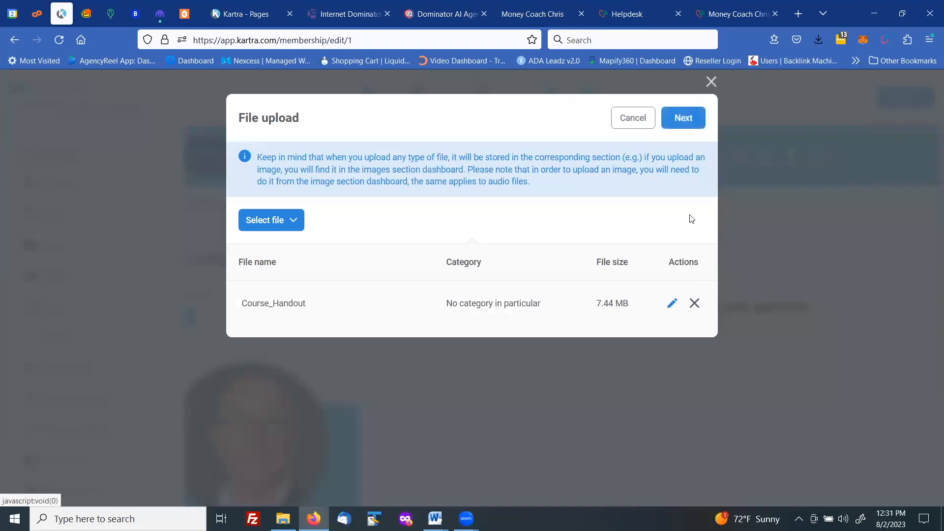
left_click(684, 119)
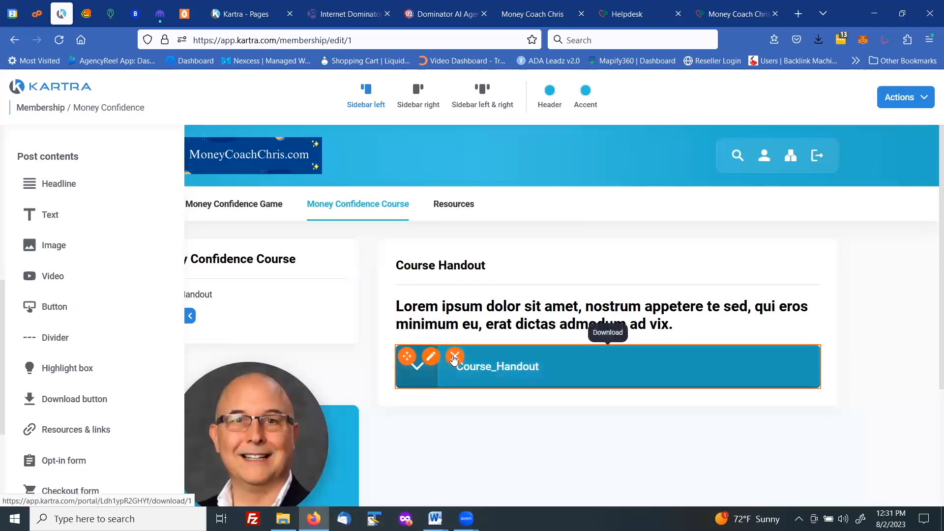
Edit the download button's file name to "Course Handout", replacing the underscore with a space, and apply it to the post.
left_click(433, 356)
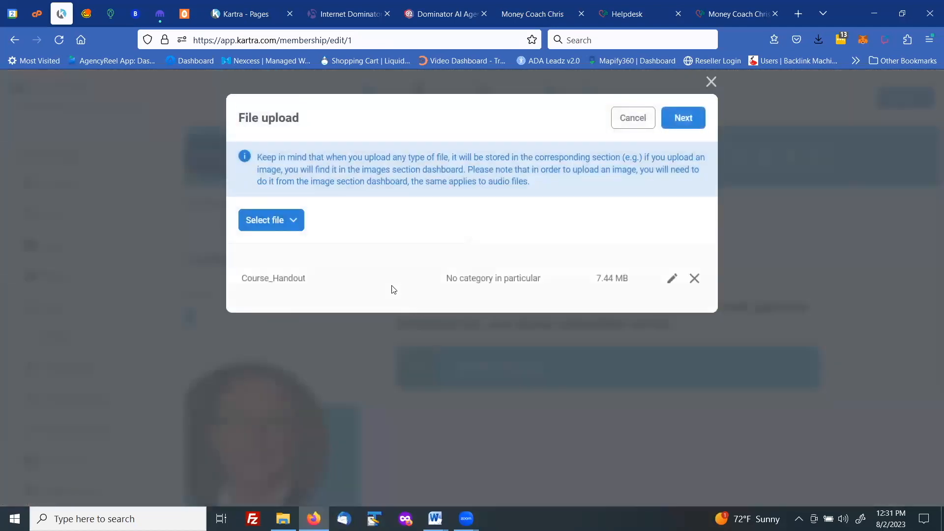
left_click(670, 279)
left_click(279, 278)
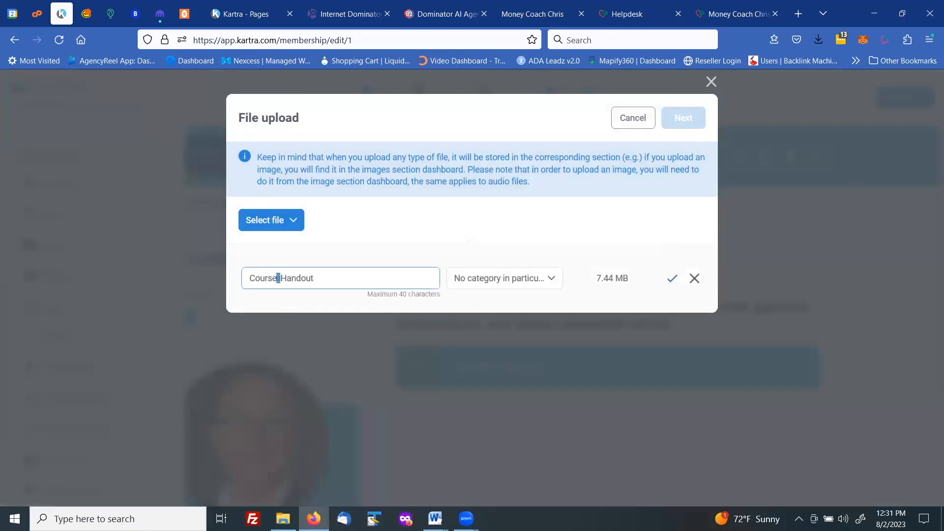
key("BackSpace")
left_click(673, 279)
left_click(683, 119)
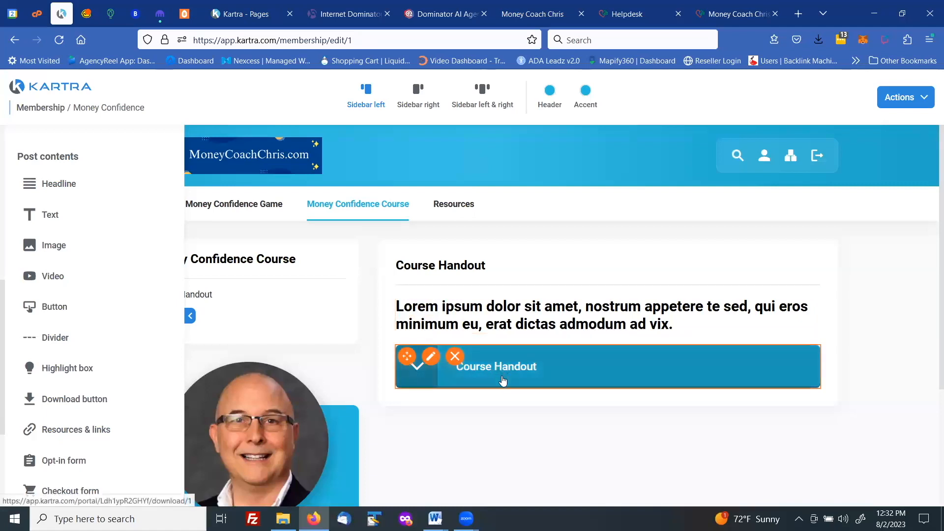
Rename Post 2 of the Money Confidence Course to "Course Videos" with the same description, save it, and delete its placeholder headline.
mouse_move(375, 204)
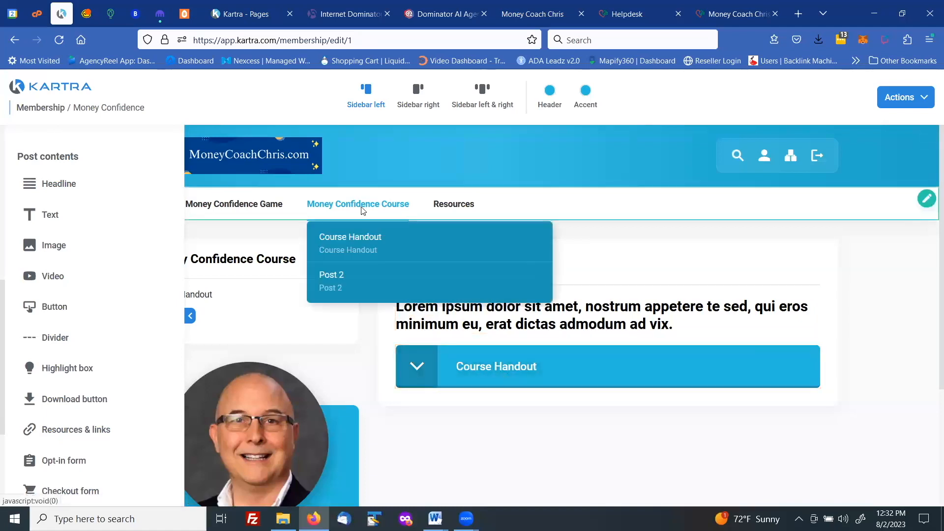
left_click(339, 278)
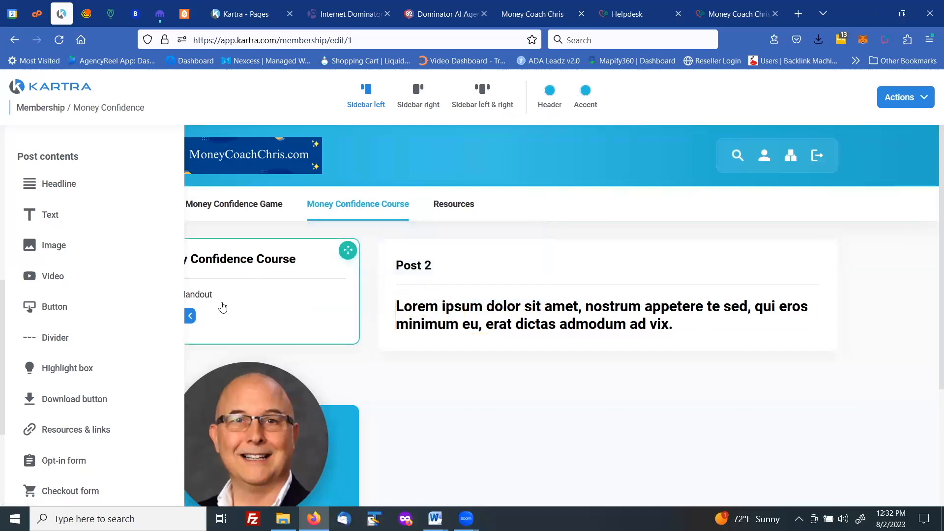
left_click(190, 316)
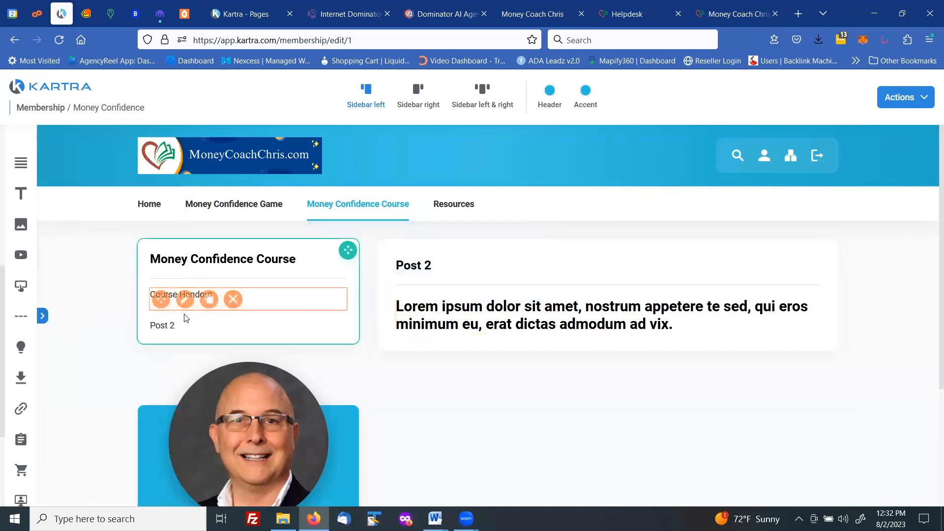
left_click(185, 326)
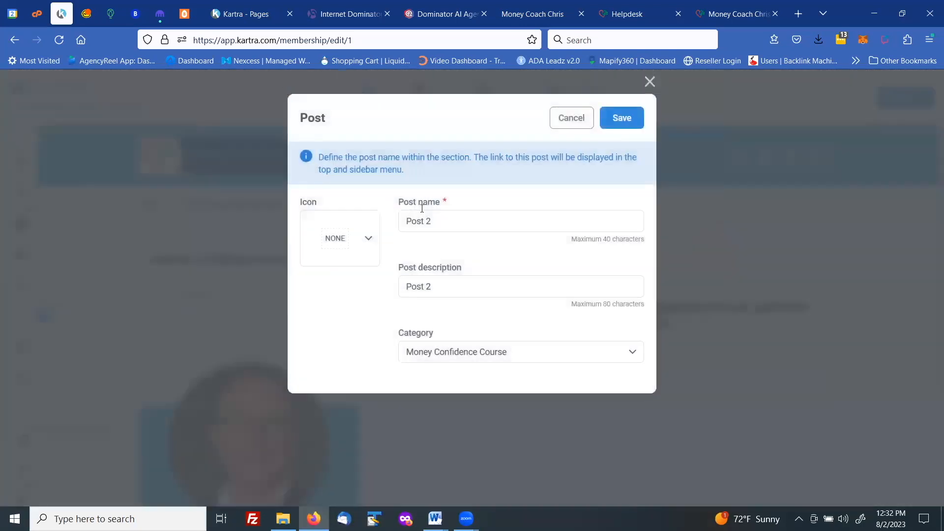
triple_click(400, 226)
type("Course Videos")
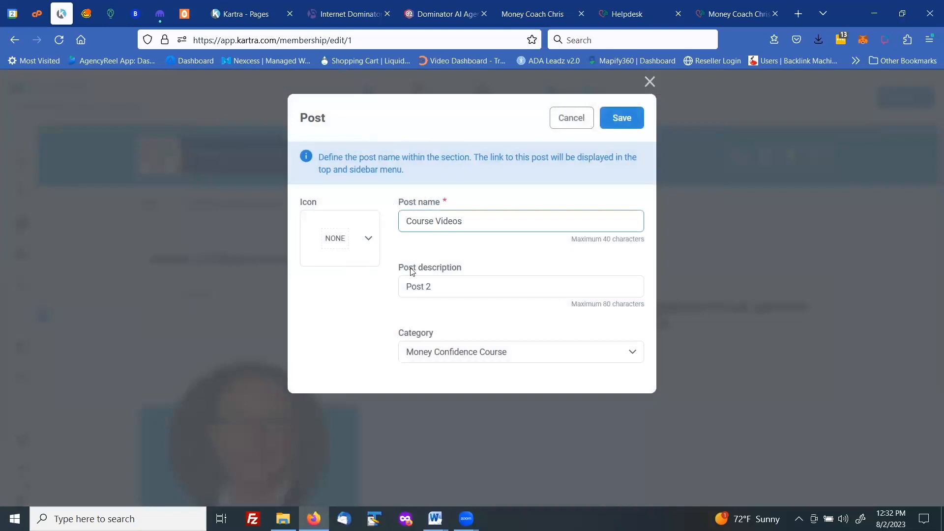
key("Tab")
type("C")
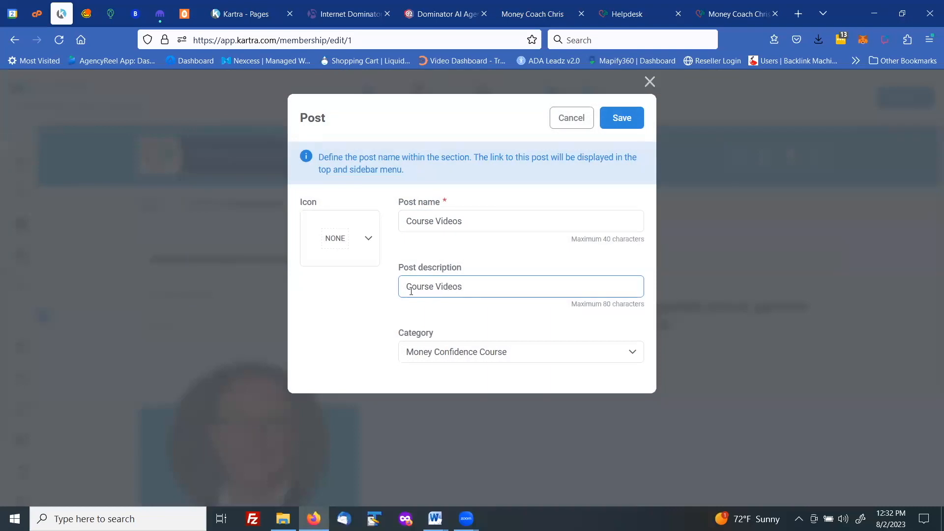
left_click(609, 127)
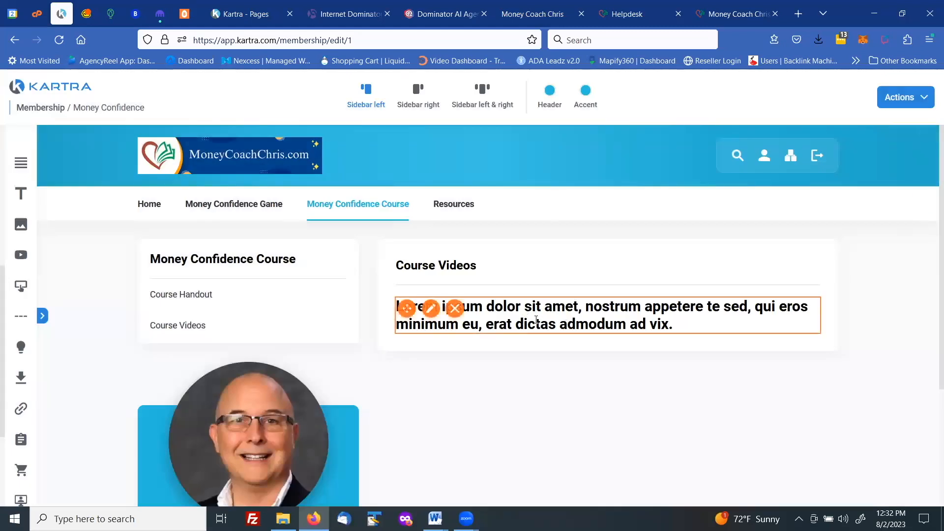
left_click(456, 309)
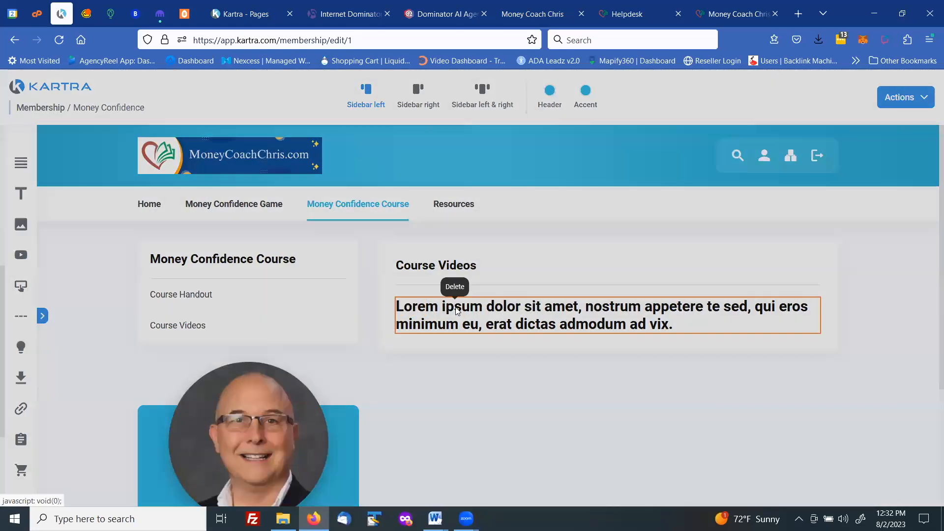
left_click(583, 119)
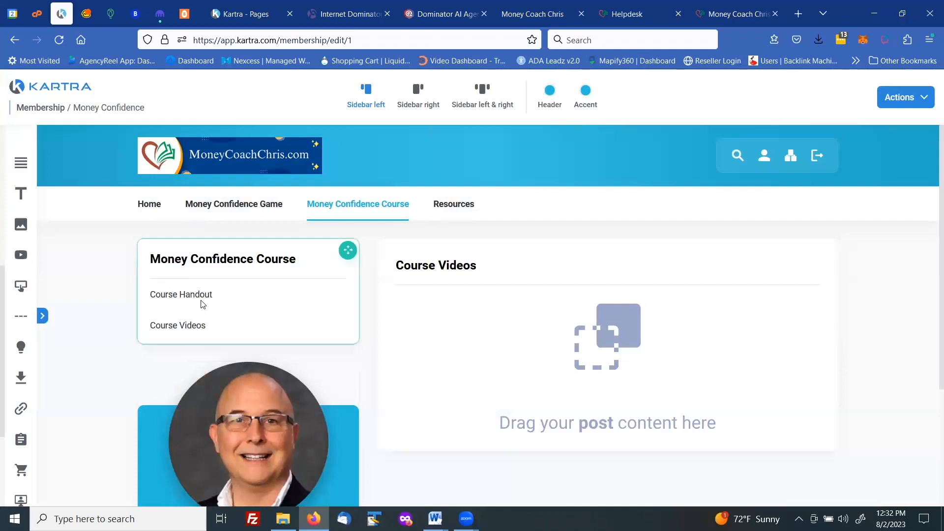
Open Kartra's Media videos library from the Kartra dashboard and start a new single-video upload.
left_click(240, 15)
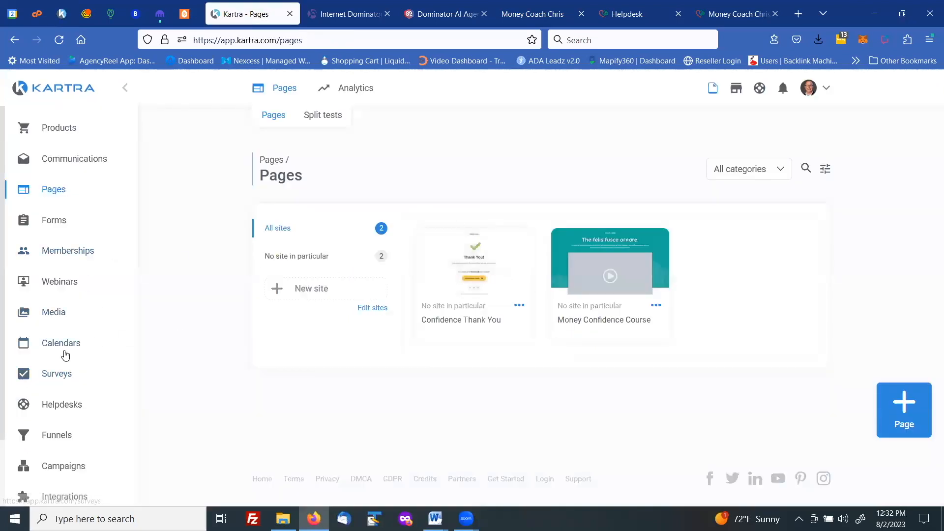
scroll(67, 350, "down", 3)
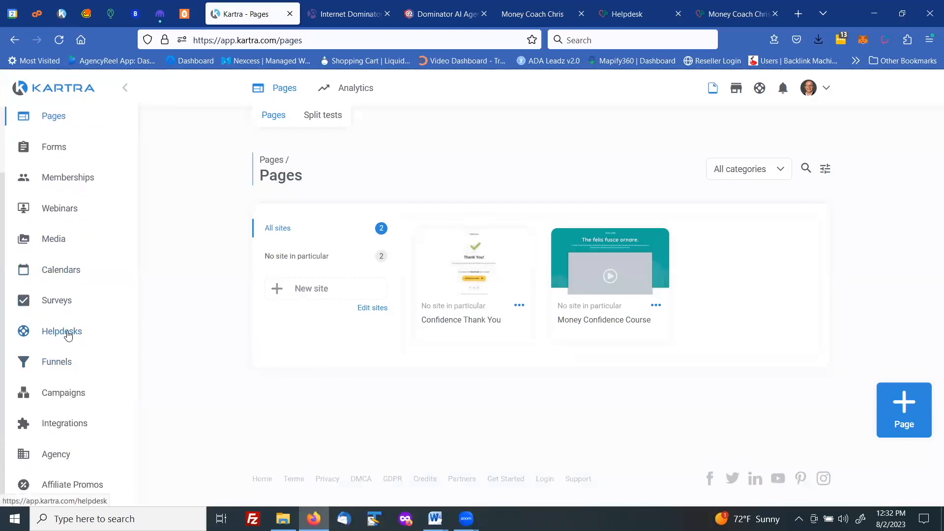
scroll(64, 325, "up", 3)
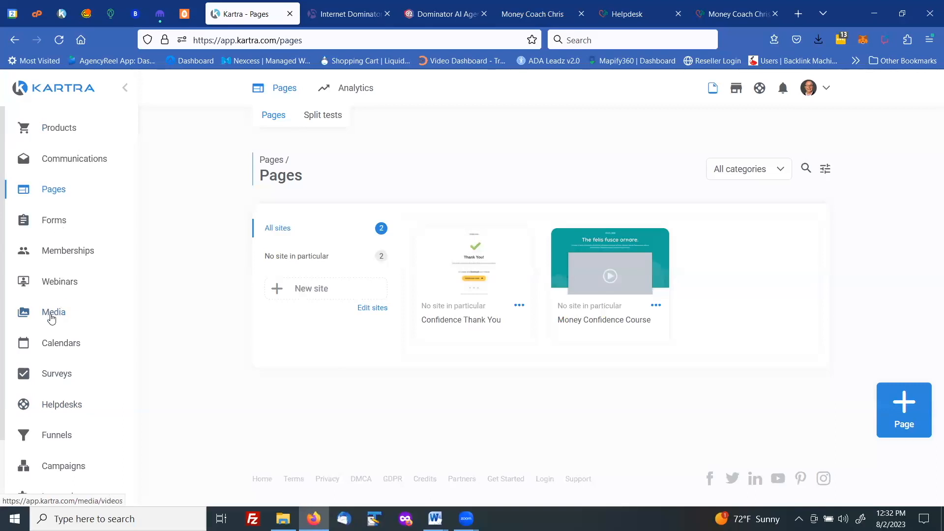
left_click(54, 313)
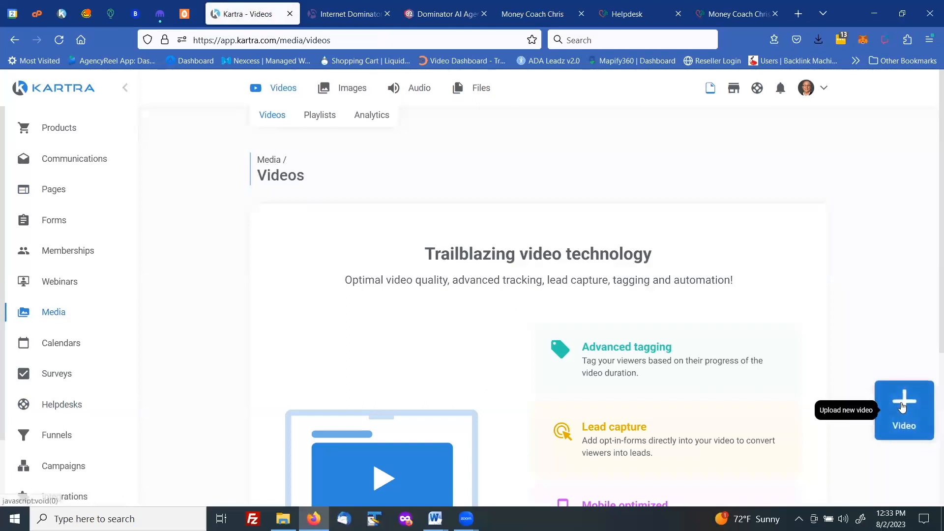
left_click(902, 406)
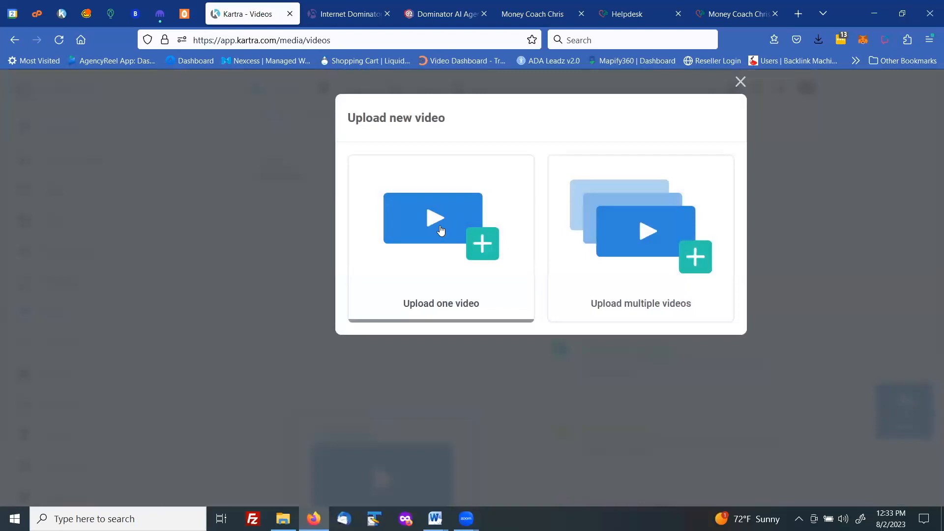
left_click(435, 221)
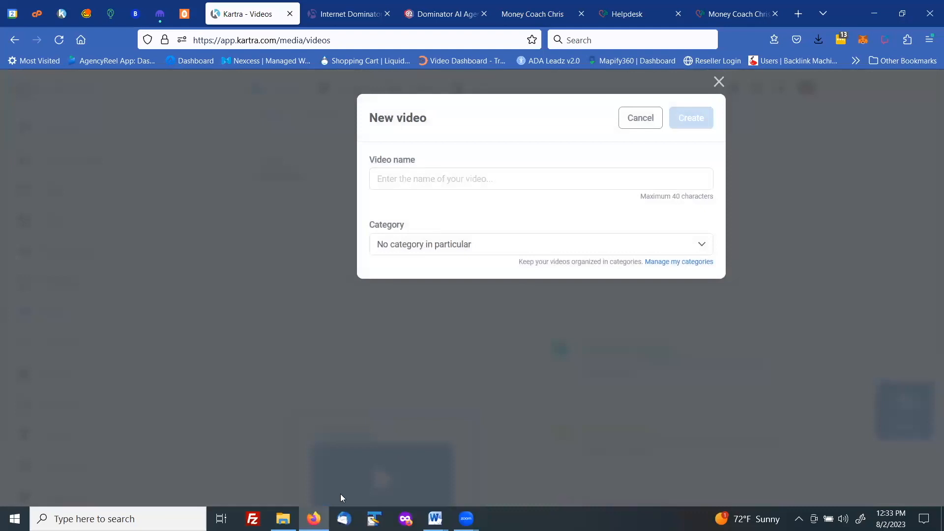
Name the new video "Course Video 1", matching the first file in the course materials folder, and create it.
left_click(283, 519)
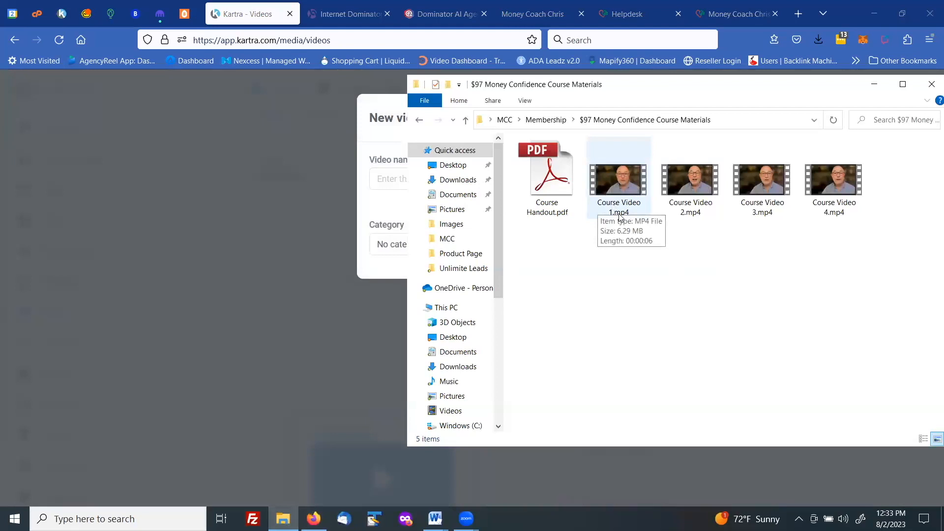
left_click(314, 518)
left_click(420, 183)
type("Course")
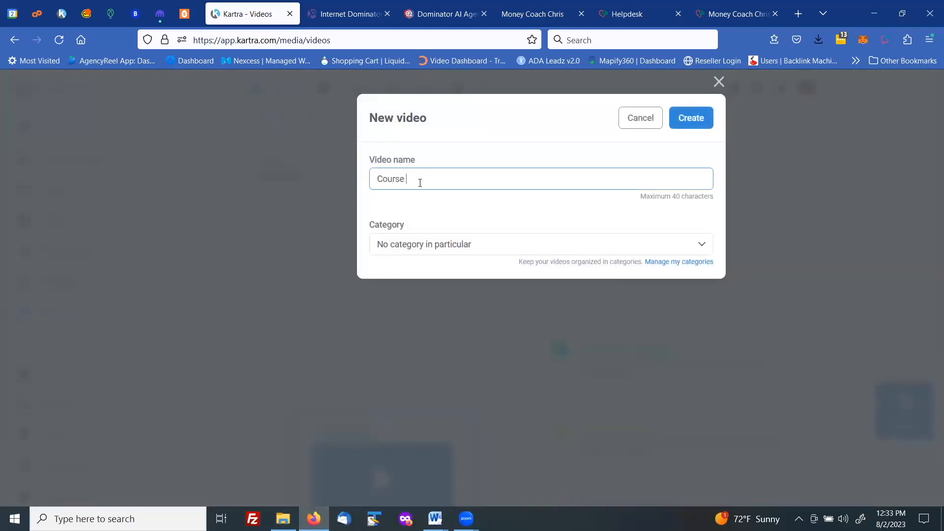
type(" Video 1")
left_click(696, 120)
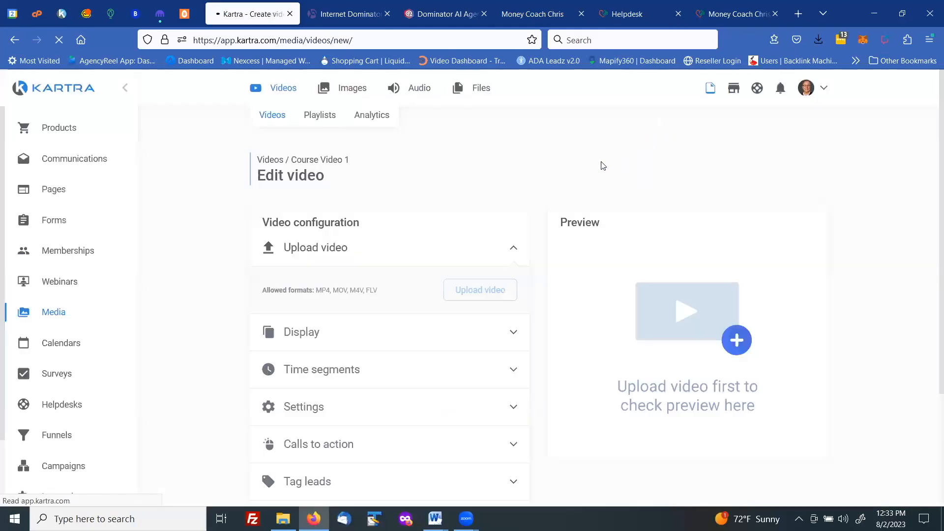
Upload the file Course Video 1.mp4 from the $97 Money Confidence Course Materials folder to the new video.
left_click(483, 290)
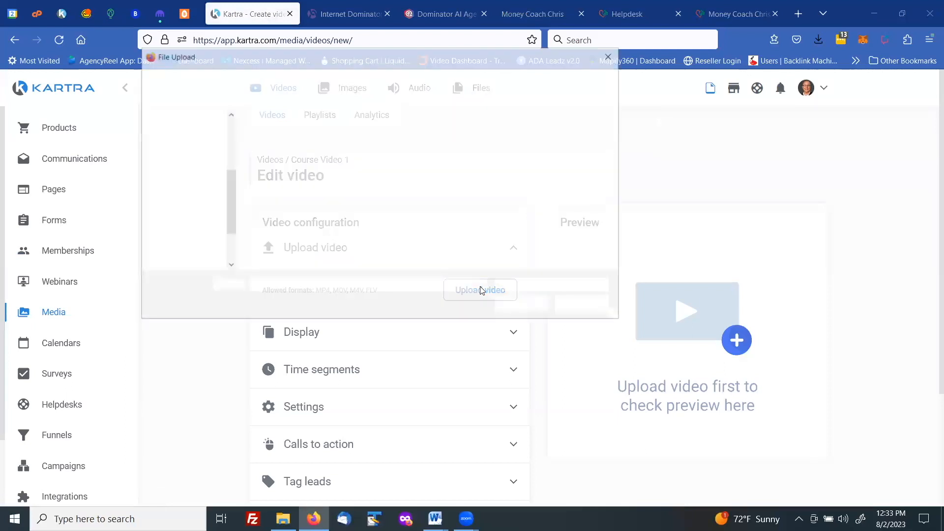
left_click(294, 169)
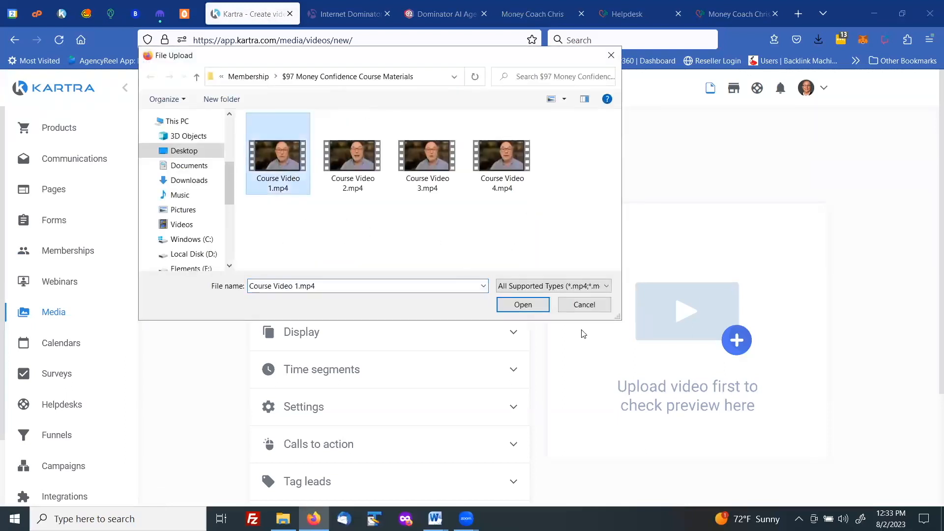
left_click(519, 304)
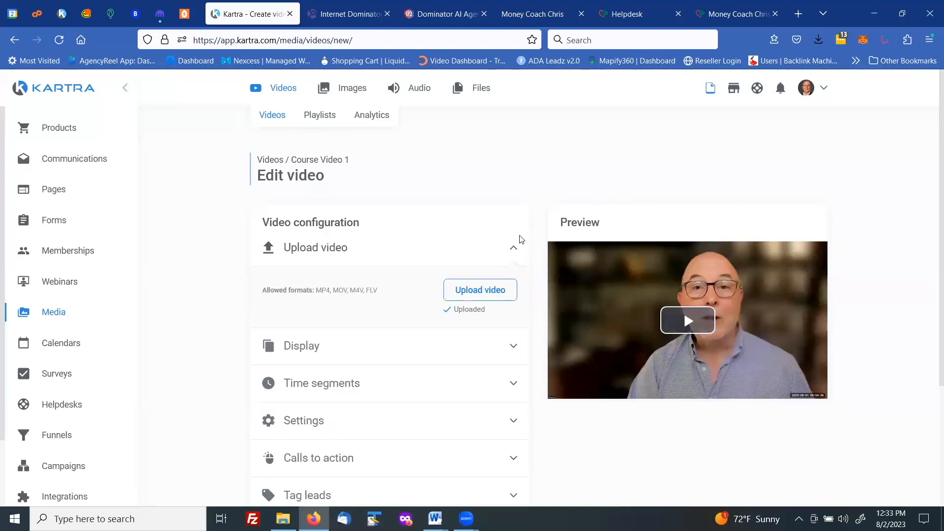
Review the Display and Time segments options of Course Video 1 and open its Settings section.
scroll(521, 236, "down", 1)
scroll(521, 232, "down", 2)
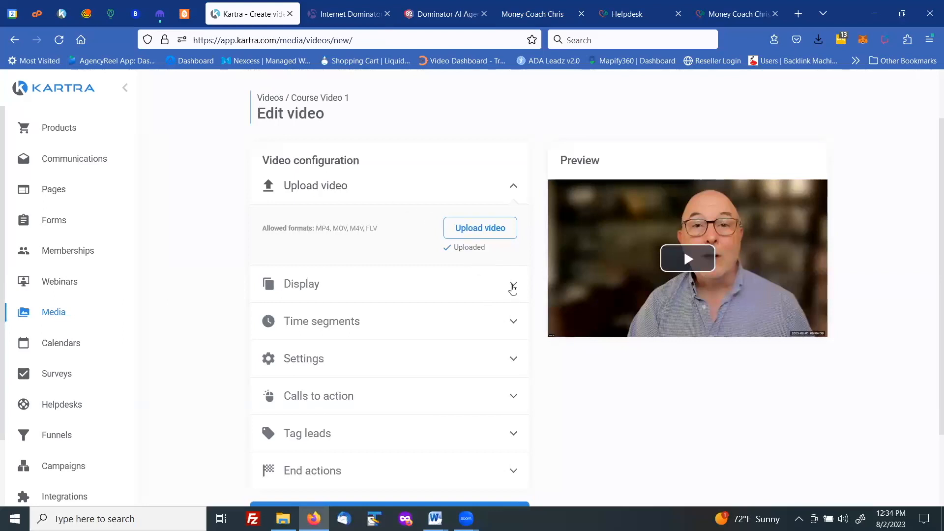
left_click(513, 284)
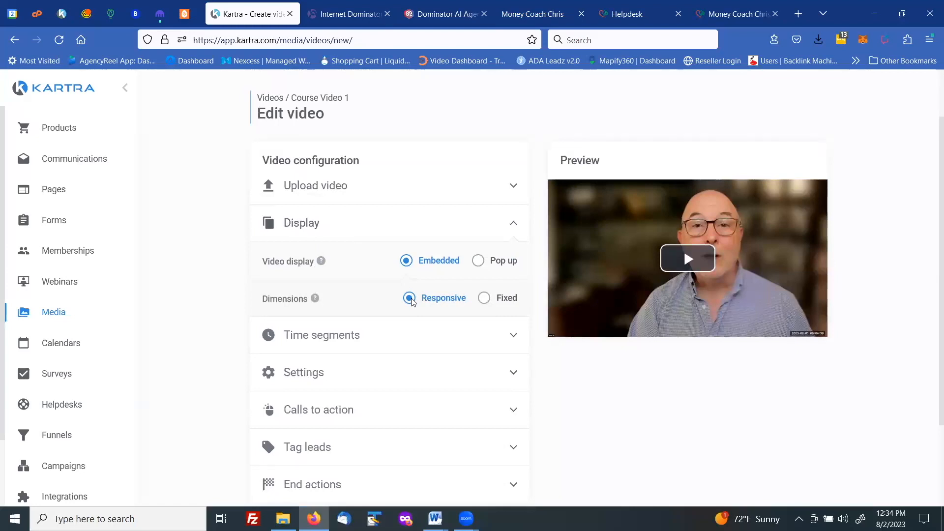
left_click(512, 225)
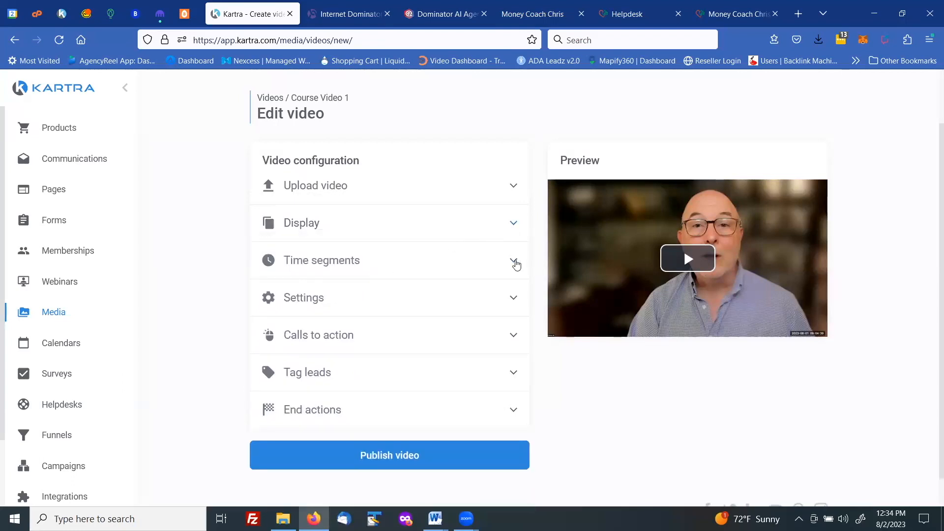
left_click(515, 263)
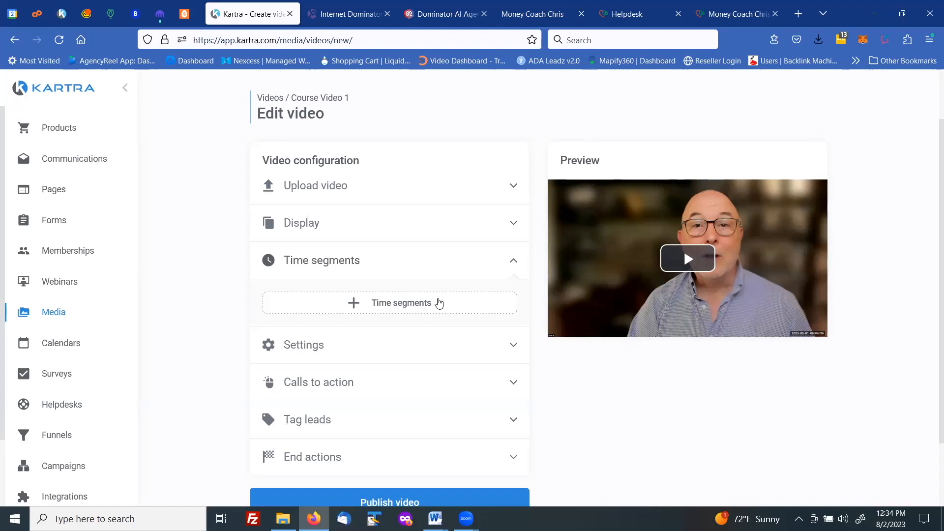
left_click(512, 263)
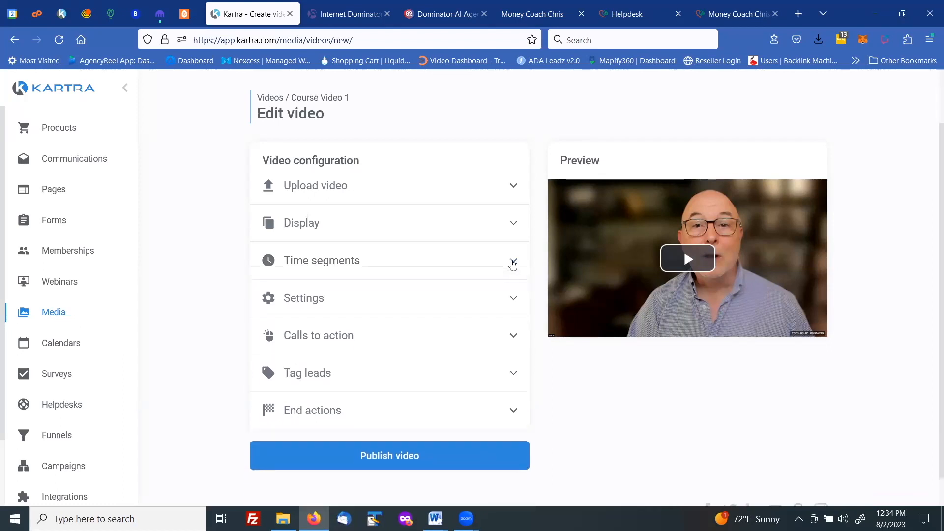
left_click(511, 300)
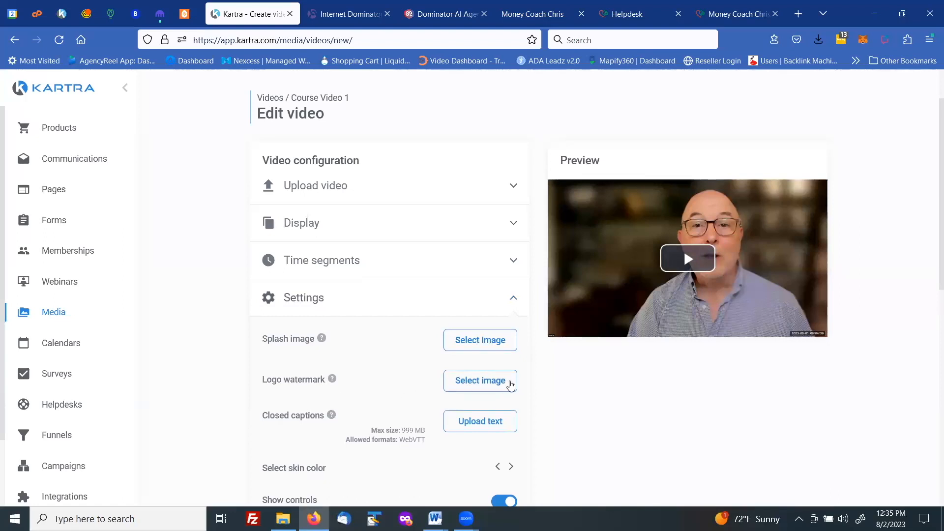
scroll(411, 391, "down", 4)
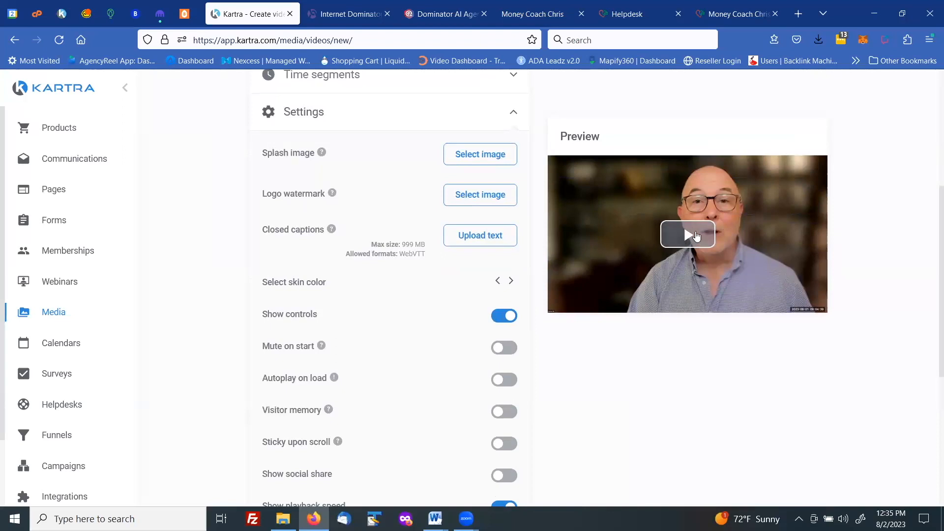
Try the other player skin colors for the video and go back to the original one.
left_click(511, 282)
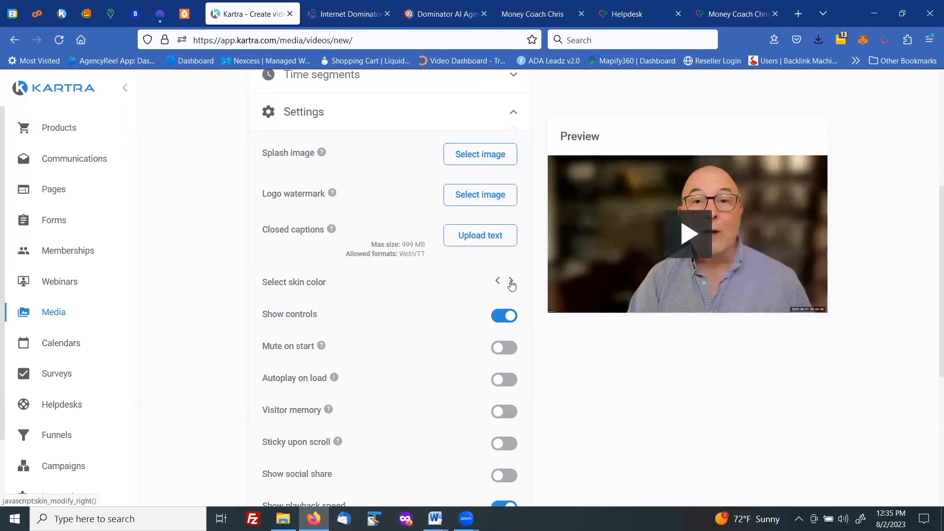
left_click(511, 281)
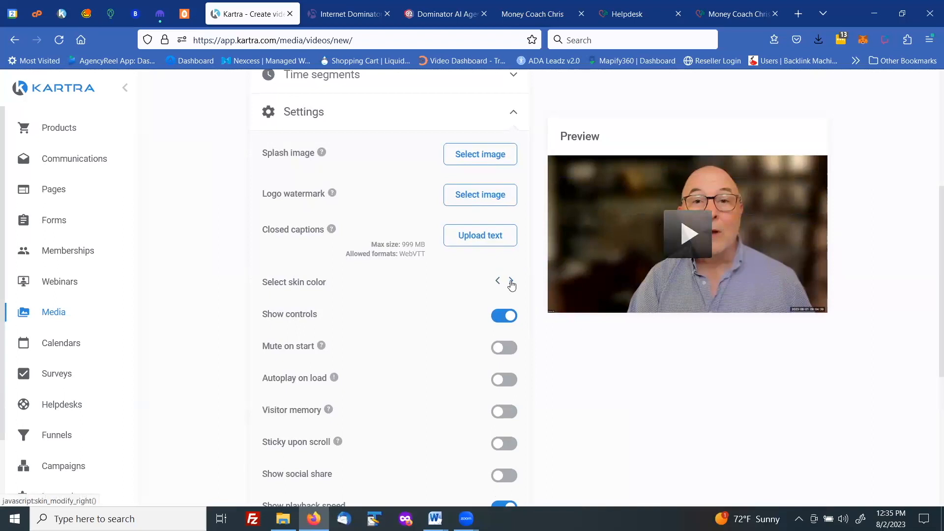
left_click(511, 281)
left_click(499, 286)
left_click(499, 286)
left_click(498, 286)
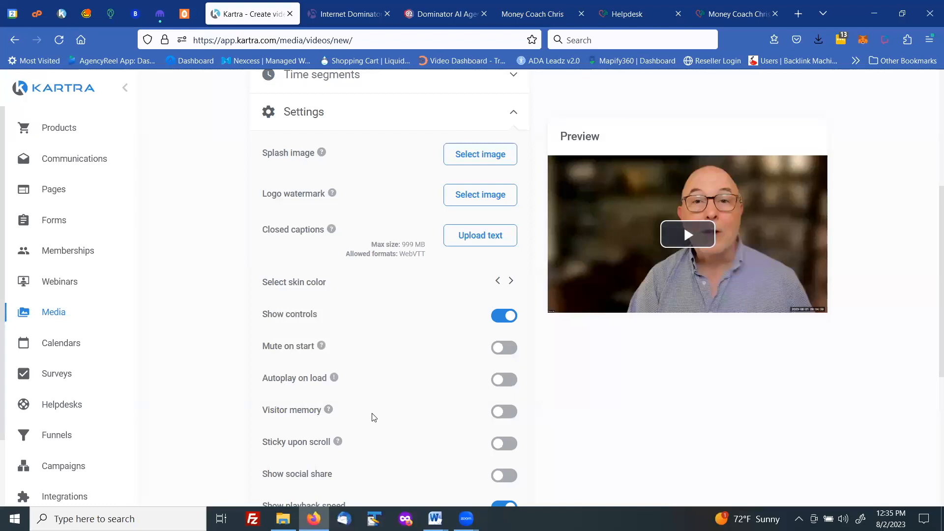
Turn on Visitor memory for the video, and try out the Show social share option, leaving it off.
left_click(506, 414)
mouse_move(329, 410)
scroll(411, 404, "down", 3)
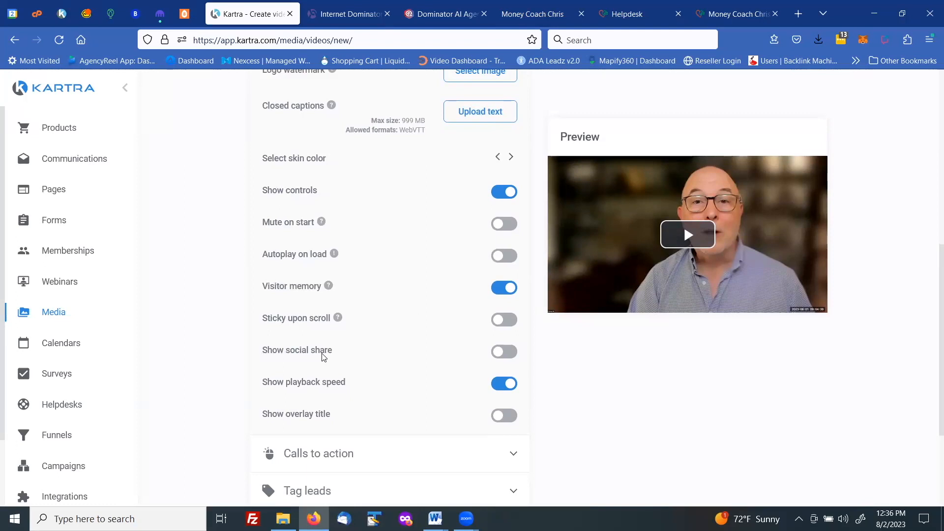
left_click(512, 352)
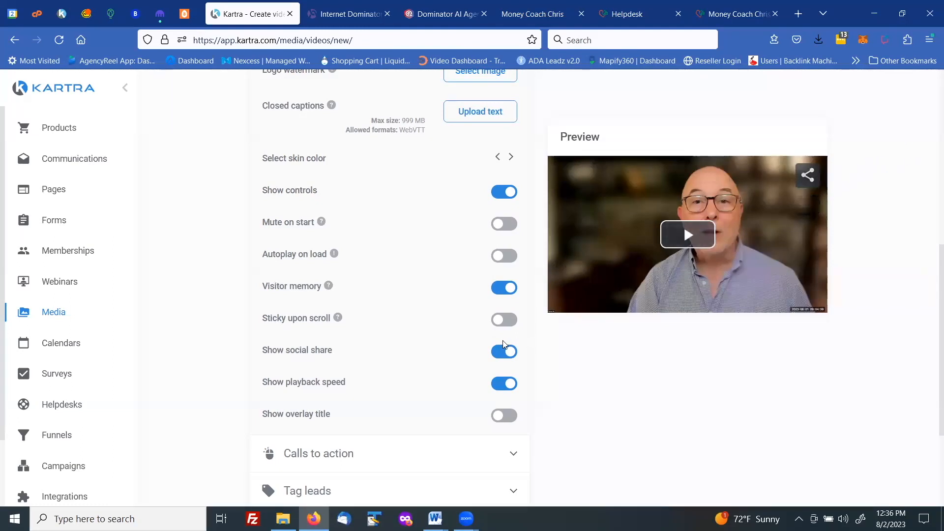
left_click(498, 354)
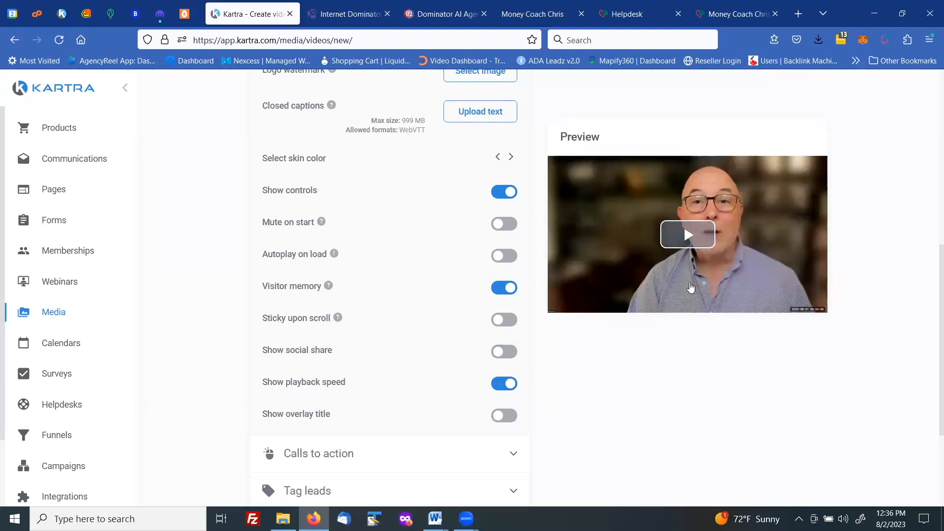
Check the Calls to action and End actions options, keep "Just end video", and publish Course Video 1.
scroll(627, 379, "down", 1)
scroll(627, 378, "down", 3)
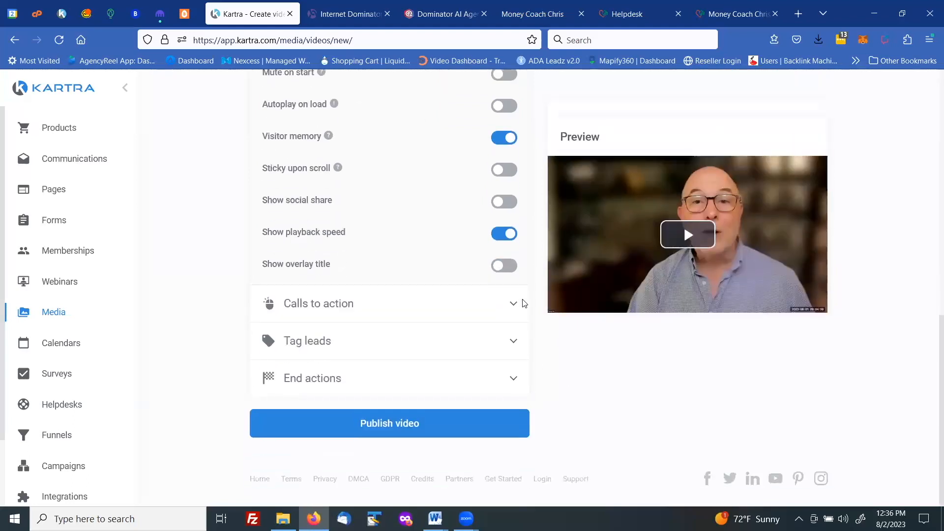
left_click(511, 305)
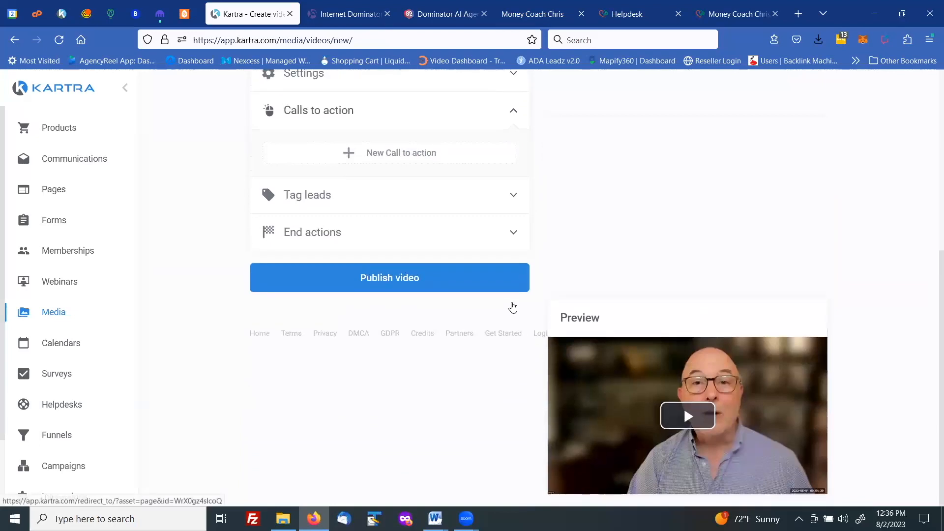
scroll(440, 260, "up", 2)
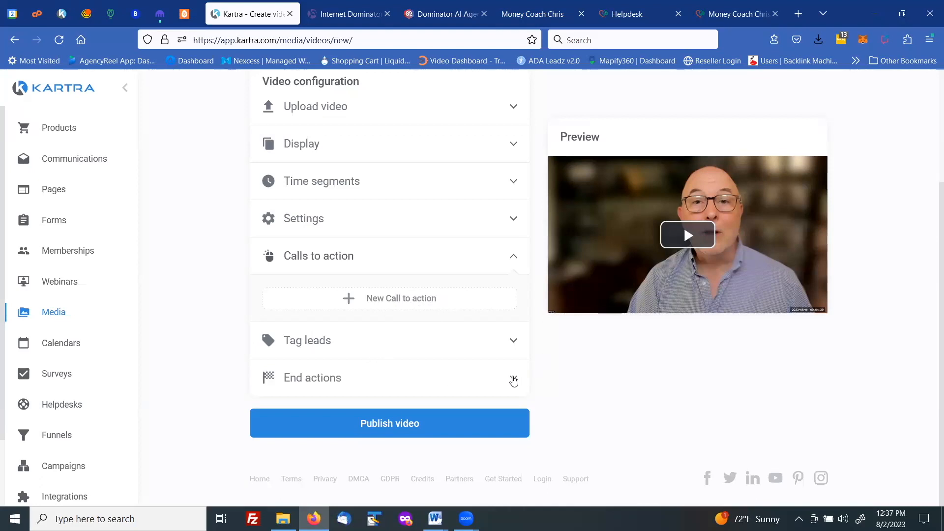
left_click(513, 379)
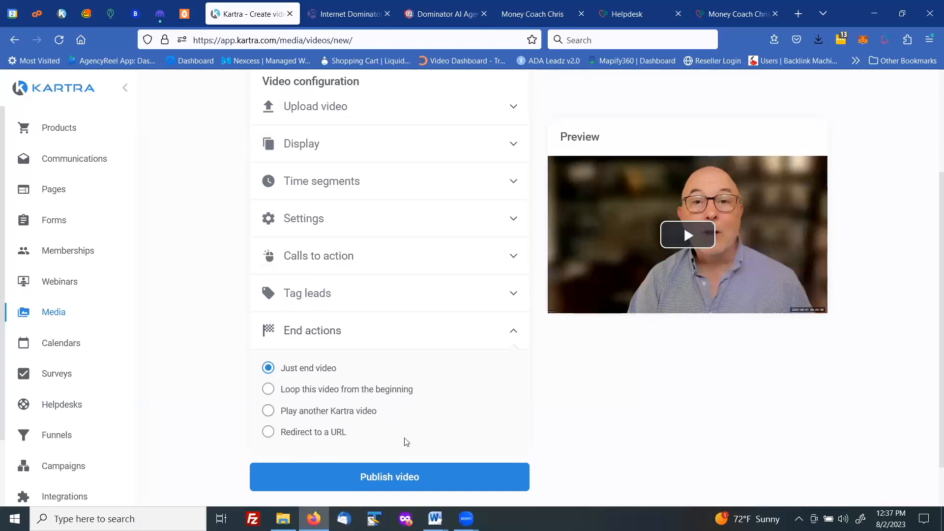
left_click(403, 479)
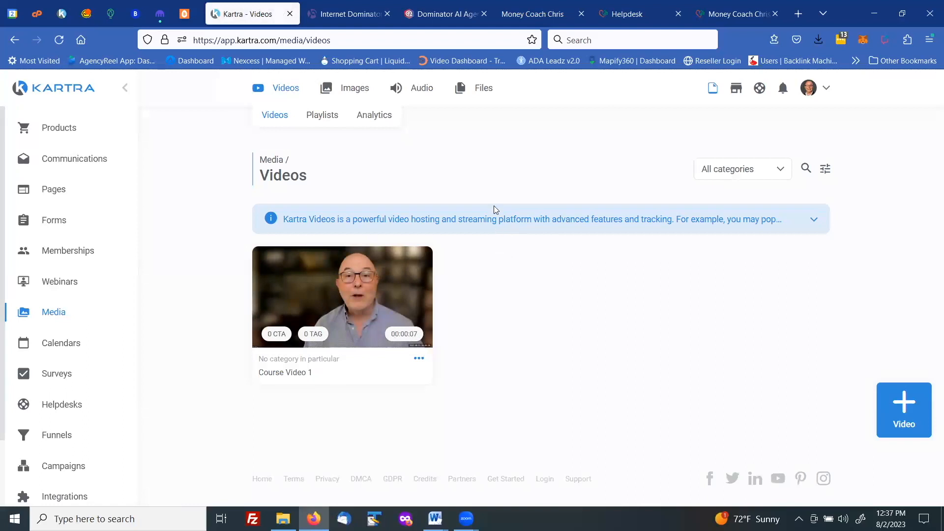
Try to add the uploaded Kartra video to the Course Videos post in the Money Confidence membership builder.
left_click(62, 15)
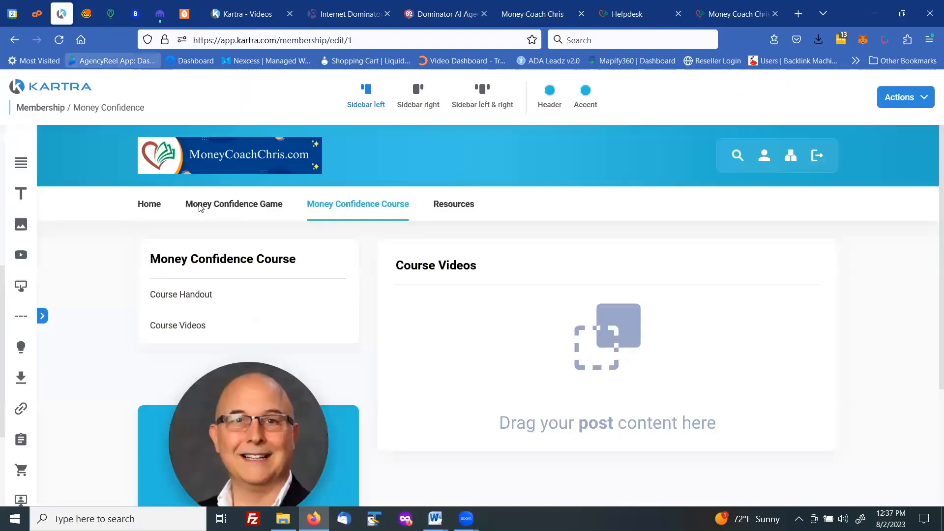
left_click(42, 316)
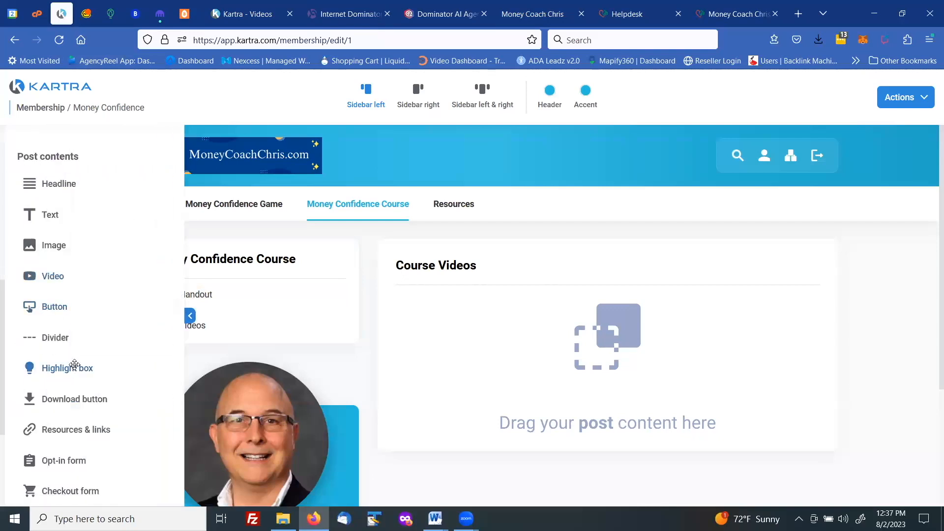
left_click_drag(62, 276, 635, 306)
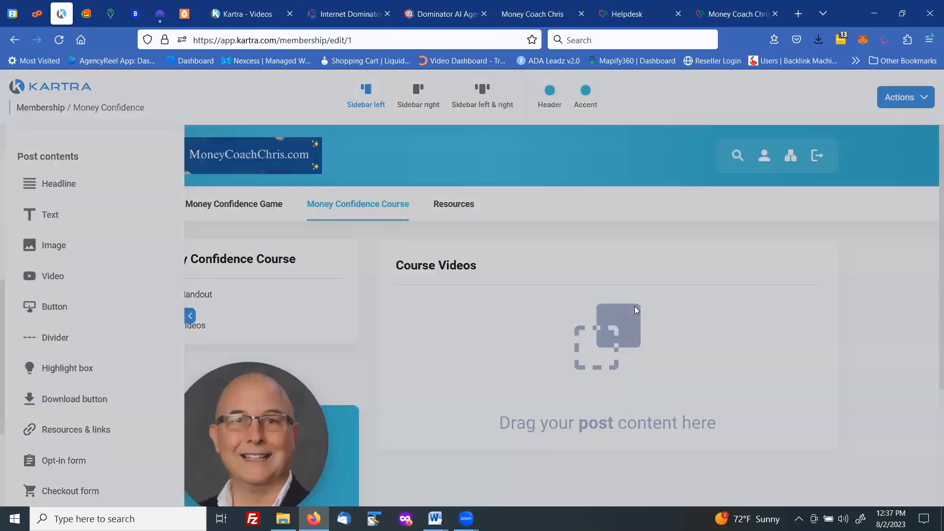
left_click(335, 193)
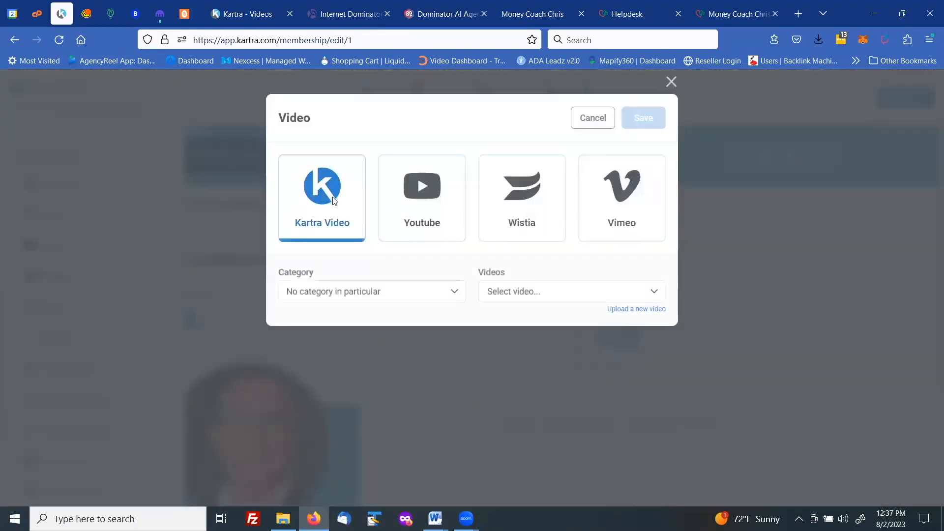
left_click(495, 294)
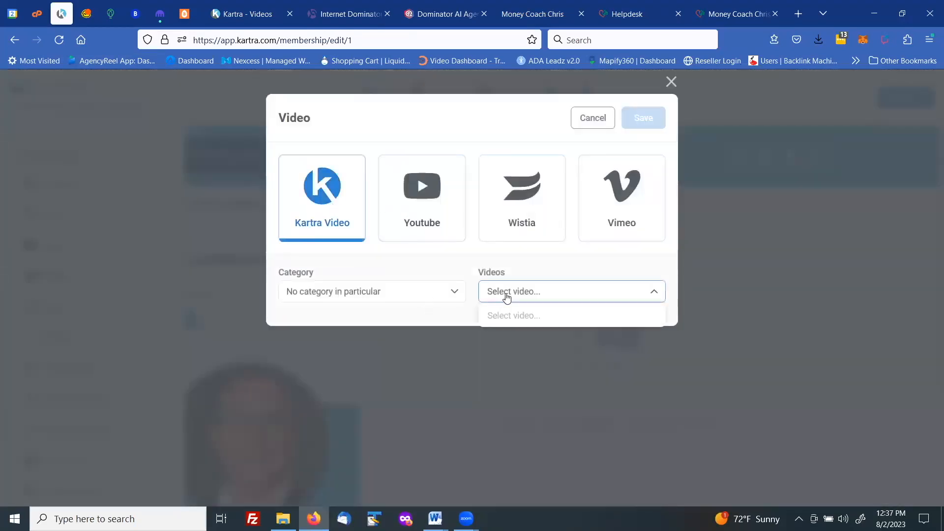
left_click(455, 295)
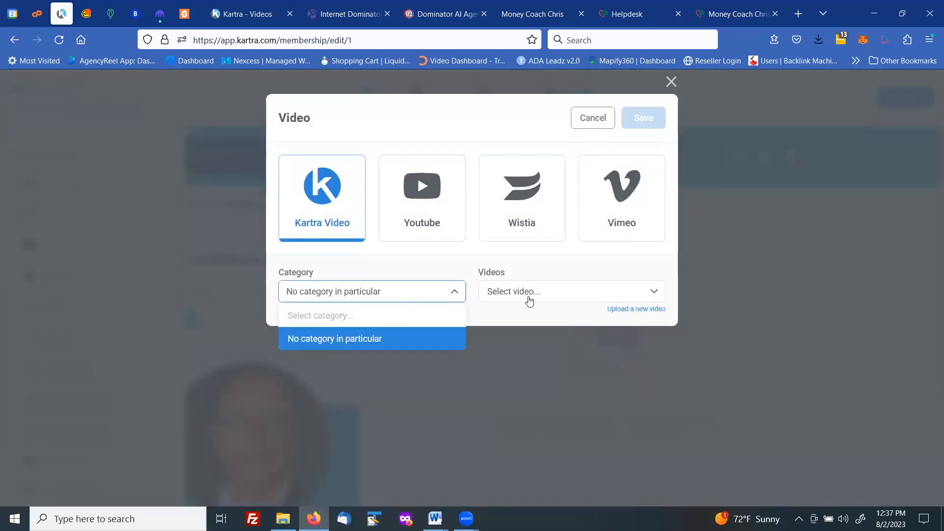
left_click(530, 300)
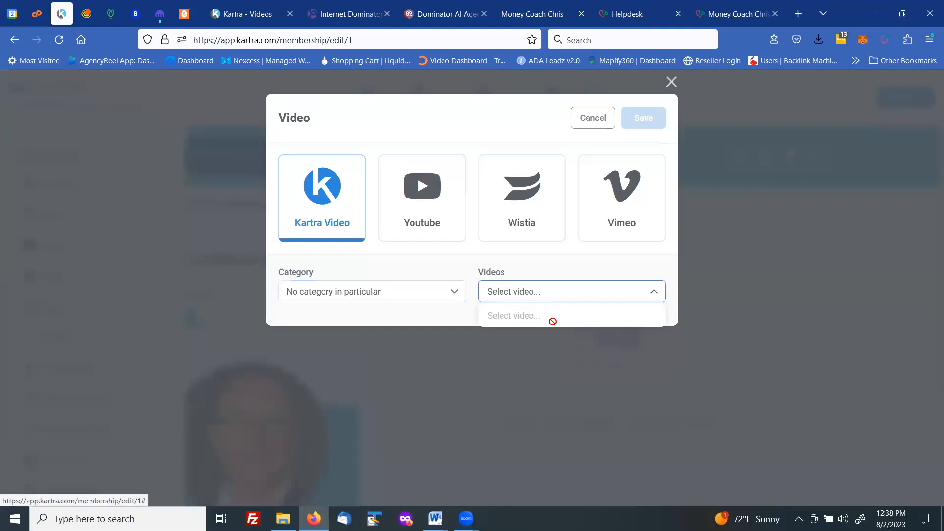
left_click(592, 118)
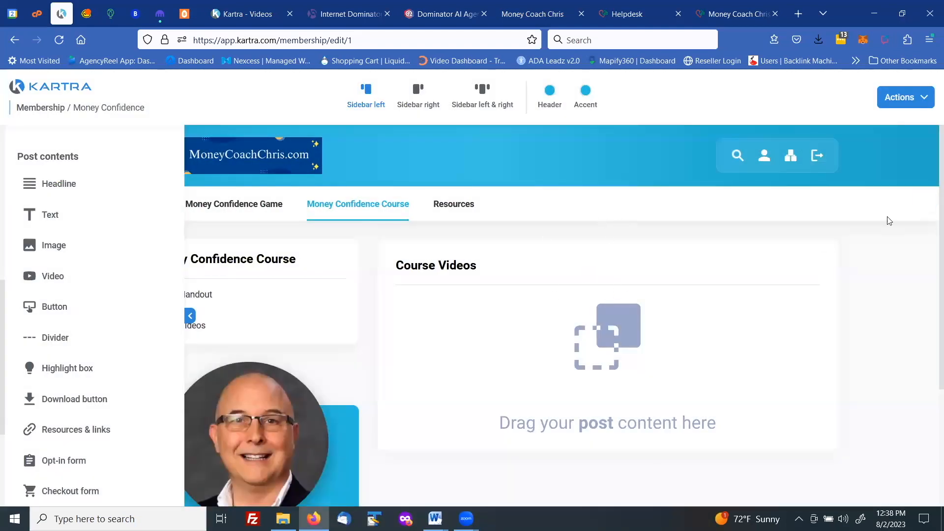
Save and exit the Money Confidence membership builder, choosing the second template with the colored header behind the content.
left_click(896, 102)
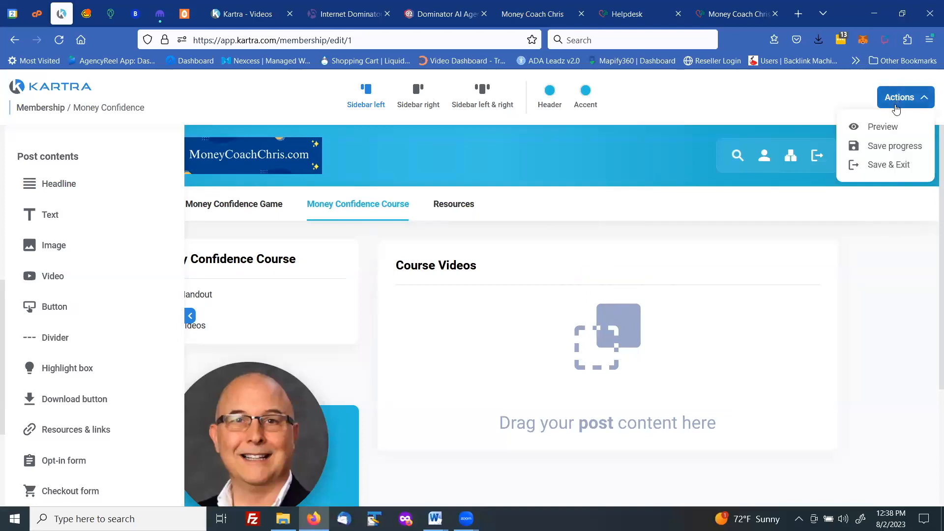
left_click(893, 166)
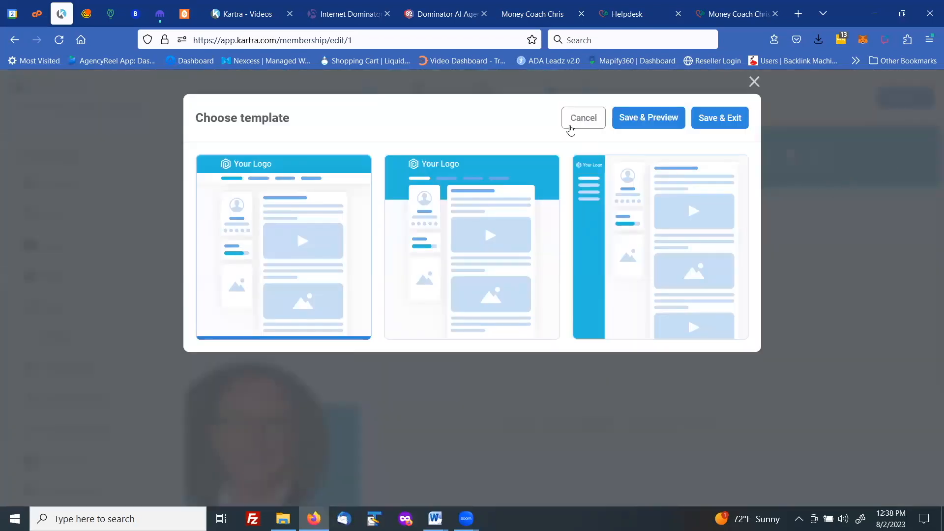
left_click(489, 176)
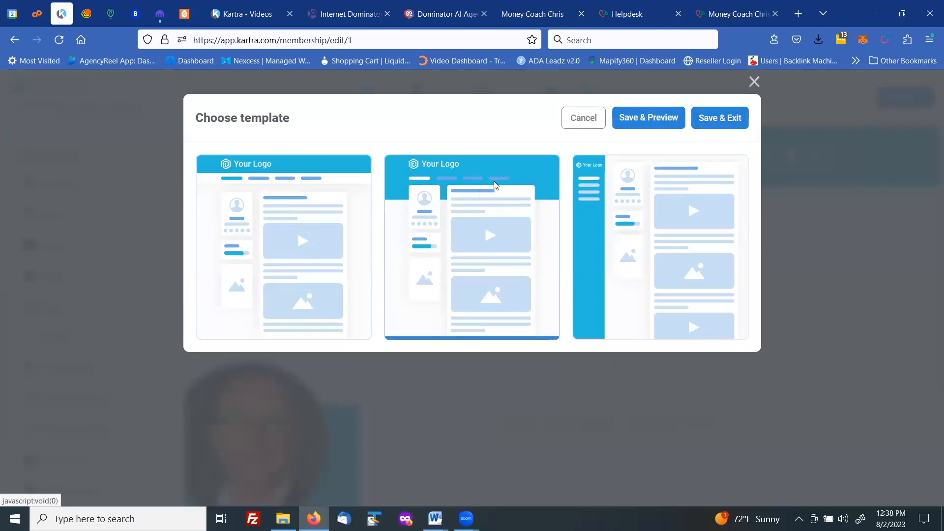
left_click(720, 118)
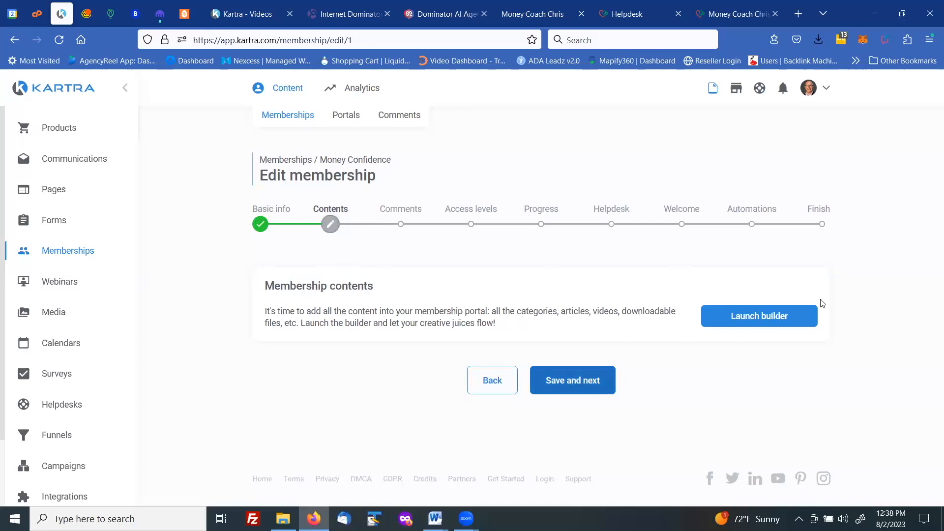
Relaunch the membership builder and add a video element with Kartra Video as its source to the Course Videos post.
left_click(763, 320)
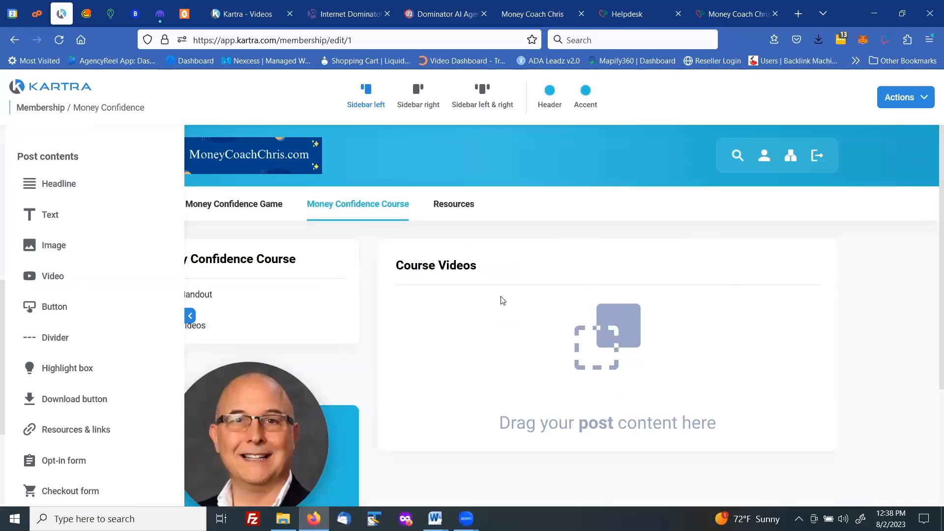
left_click_drag(51, 276, 621, 306)
left_click(321, 192)
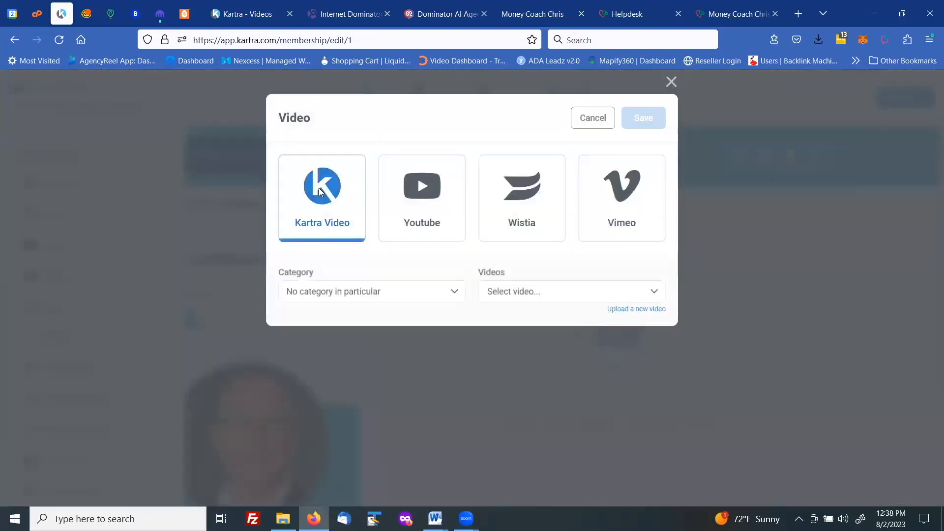
left_click(557, 295)
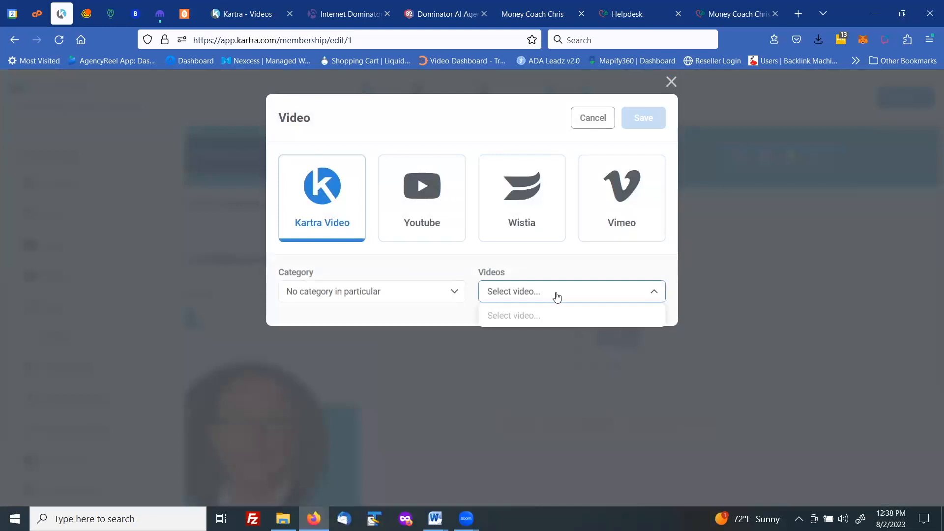
left_click(426, 293)
left_click(338, 340)
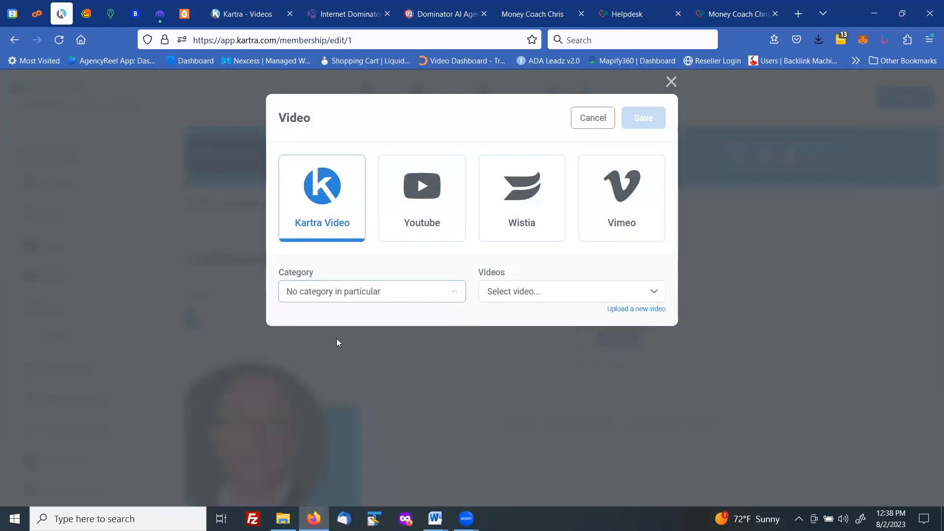
left_click(506, 299)
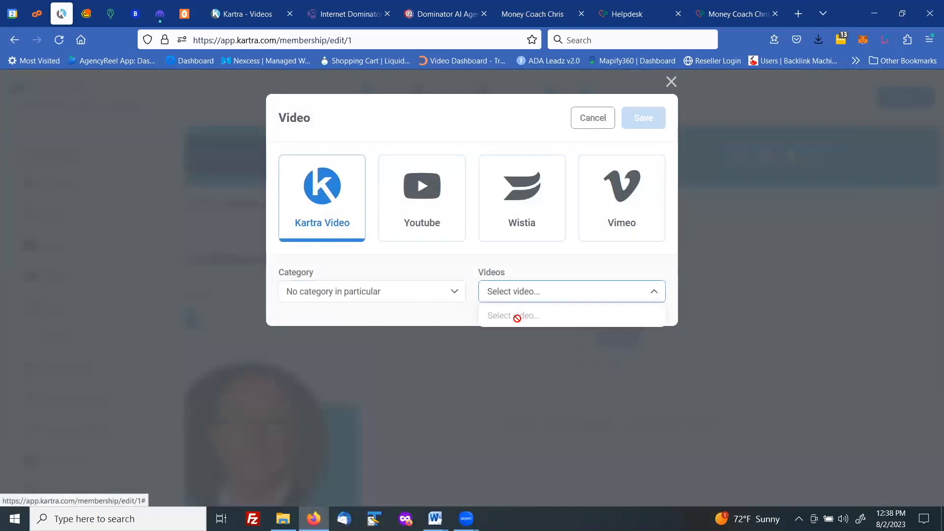
left_click(261, 14)
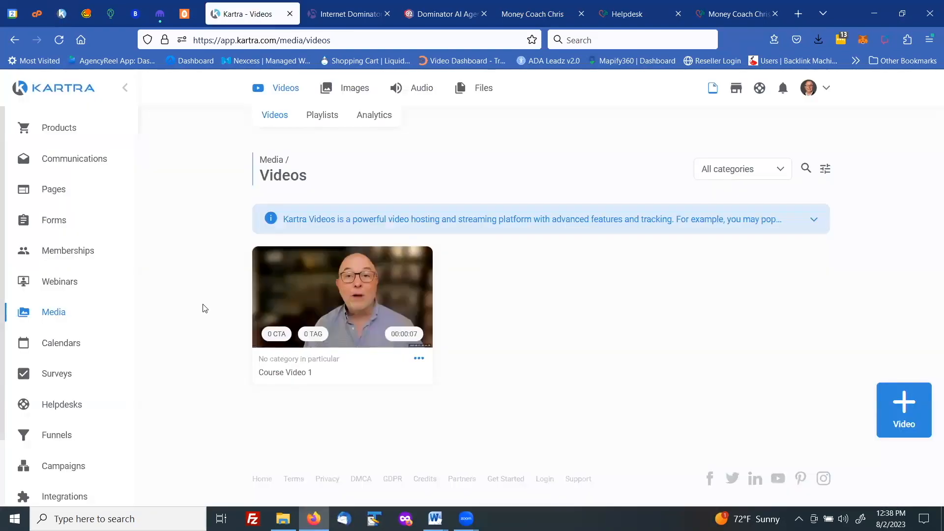
left_click(63, 16)
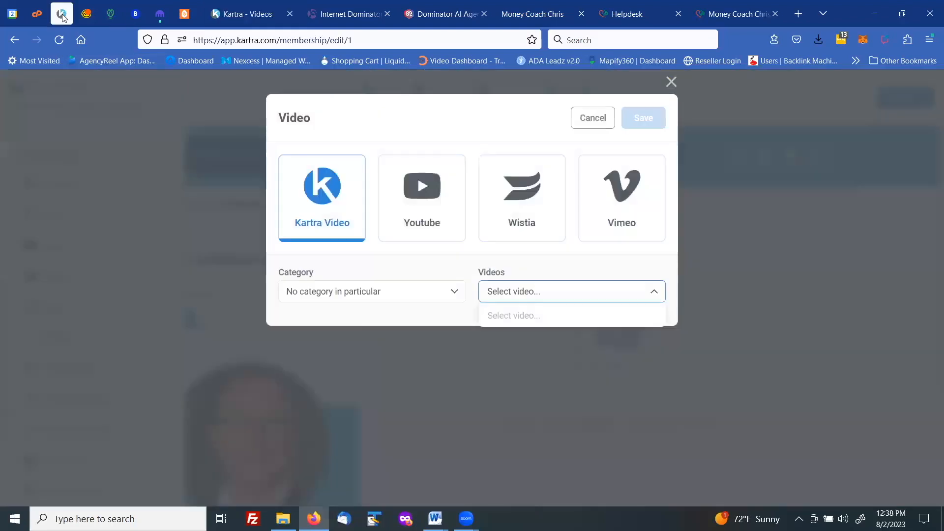
left_click(600, 123)
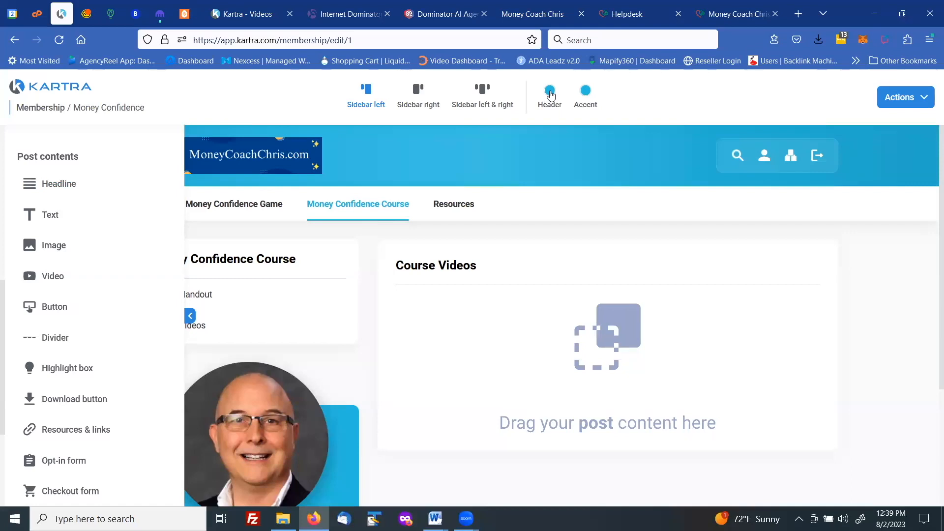
Open the header colour for editing and copy the dark blue code 043c5d from the READ ME document in Word.
left_click(550, 92)
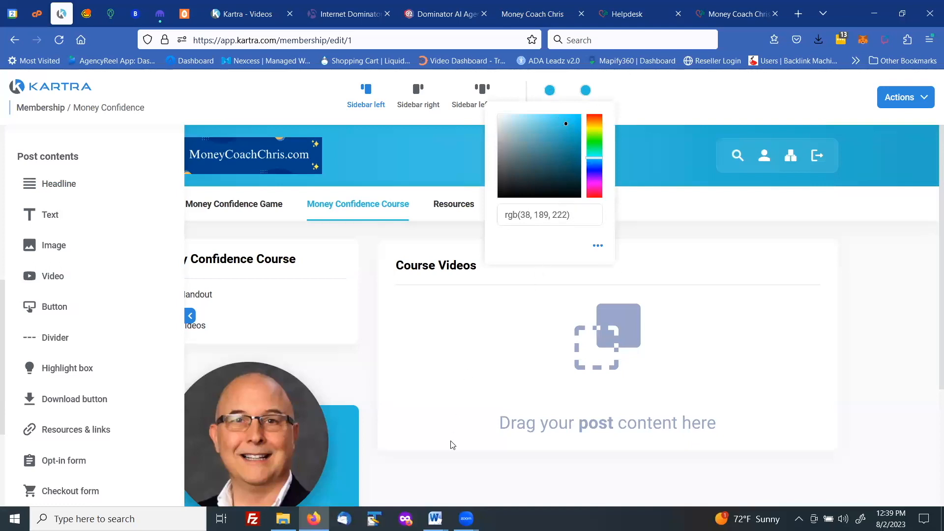
mouse_move(432, 516)
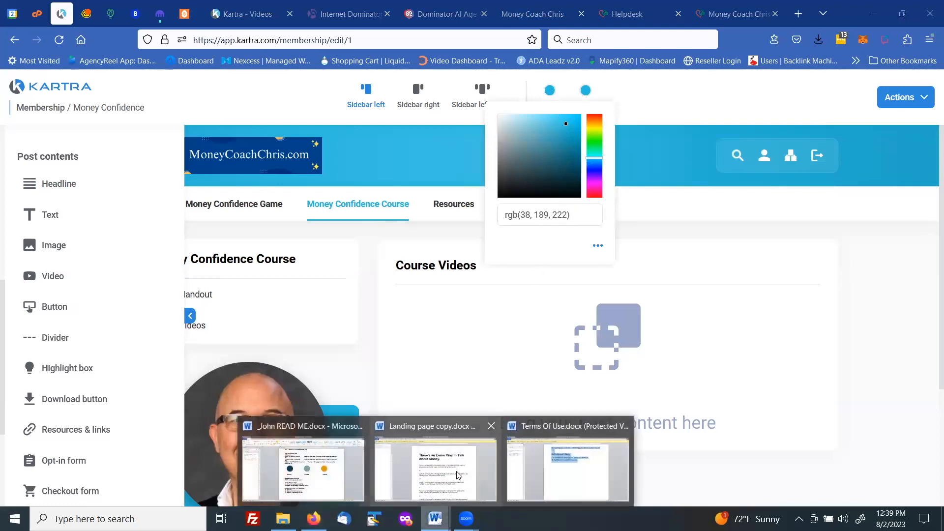
left_click(344, 455)
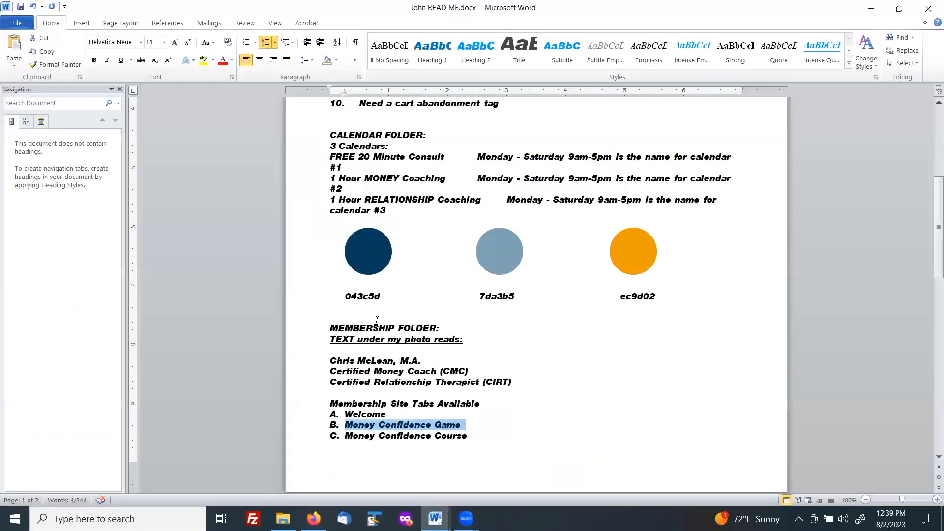
left_click(346, 296)
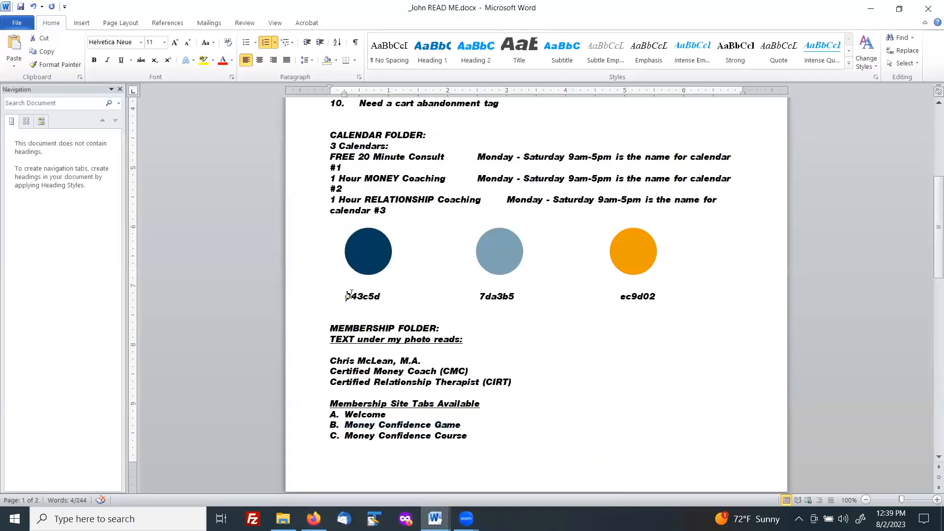
left_click_drag(379, 296, 380, 296)
right_click(380, 296)
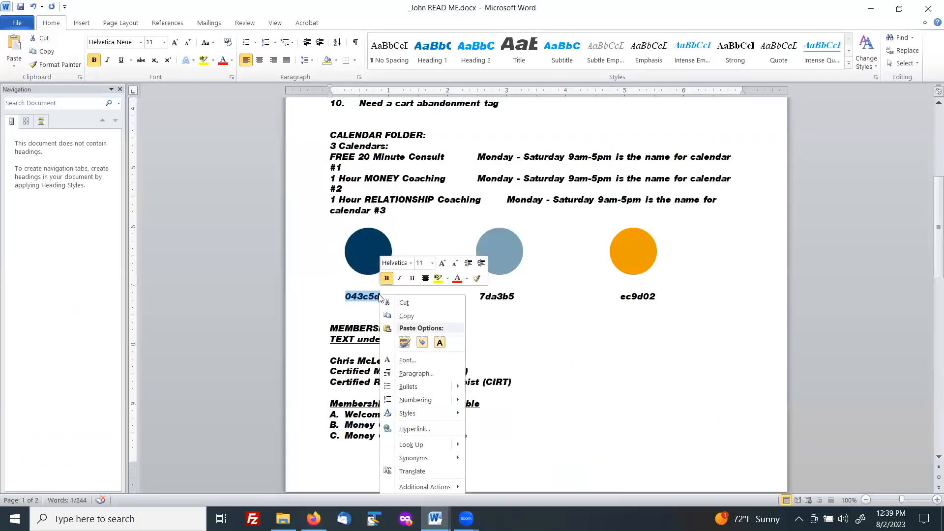
left_click(402, 316)
Switch back to Firefox and set the membership header colour to #043c5d.
key("alt+Tab")
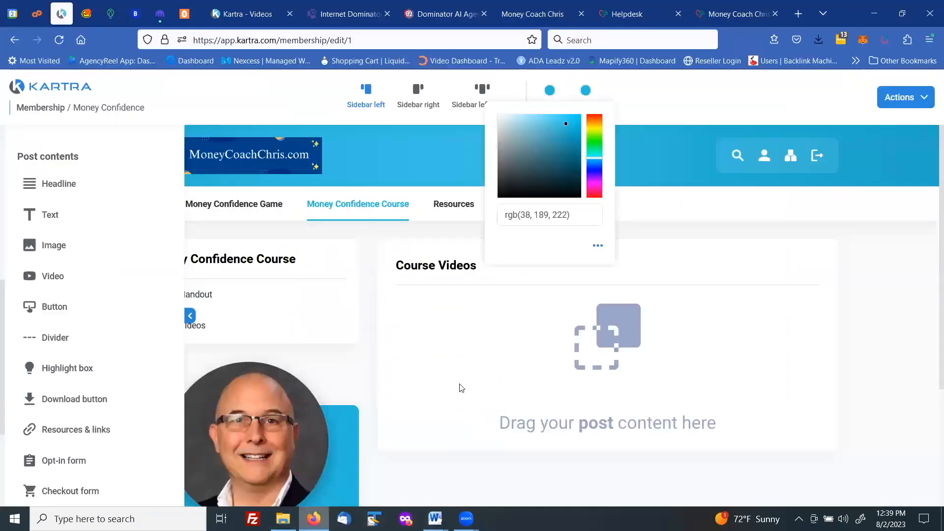
left_click_drag(581, 215, 500, 213)
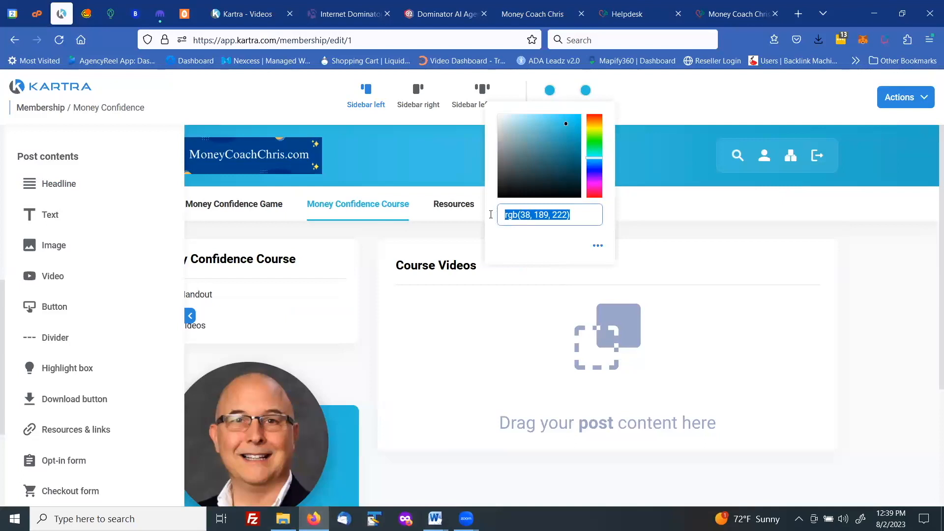
type("#")
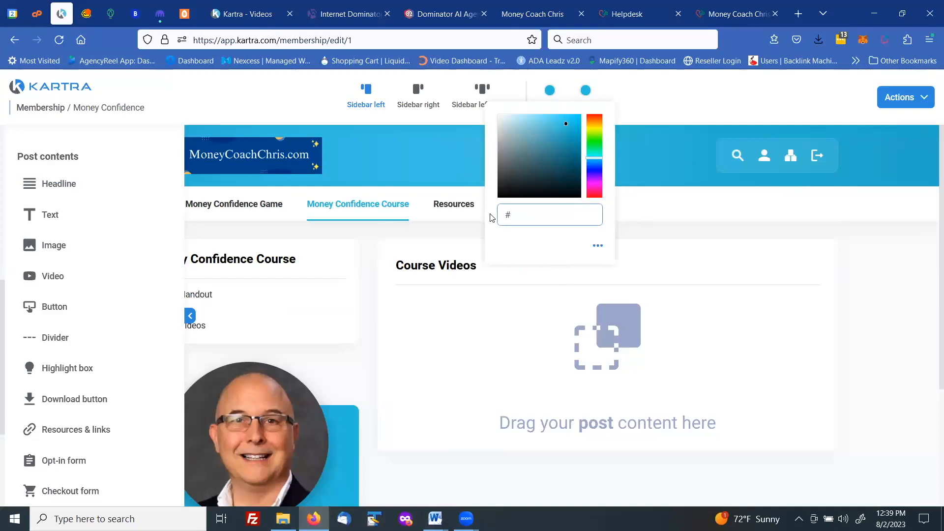
type("V")
key("ctrl+v")
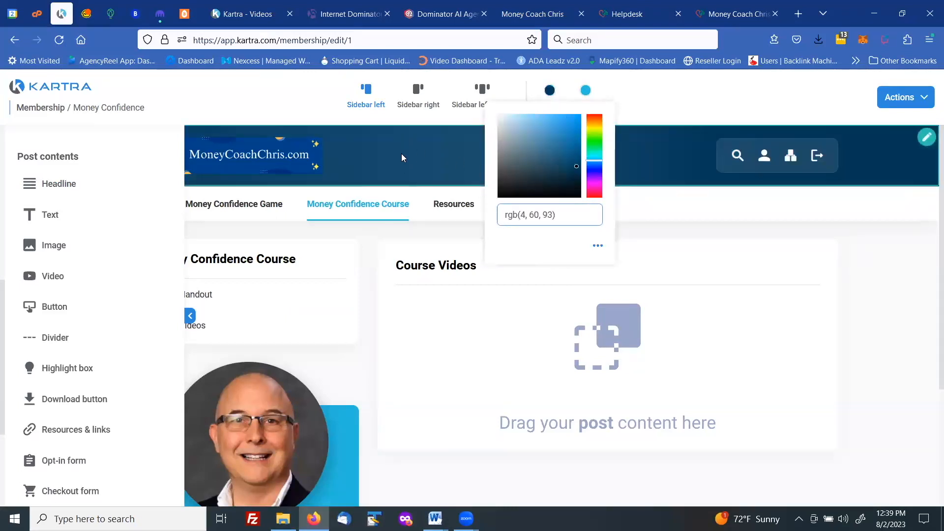
Create a colour palette named Money Coach and add the dark blue header colour to it.
left_click(598, 249)
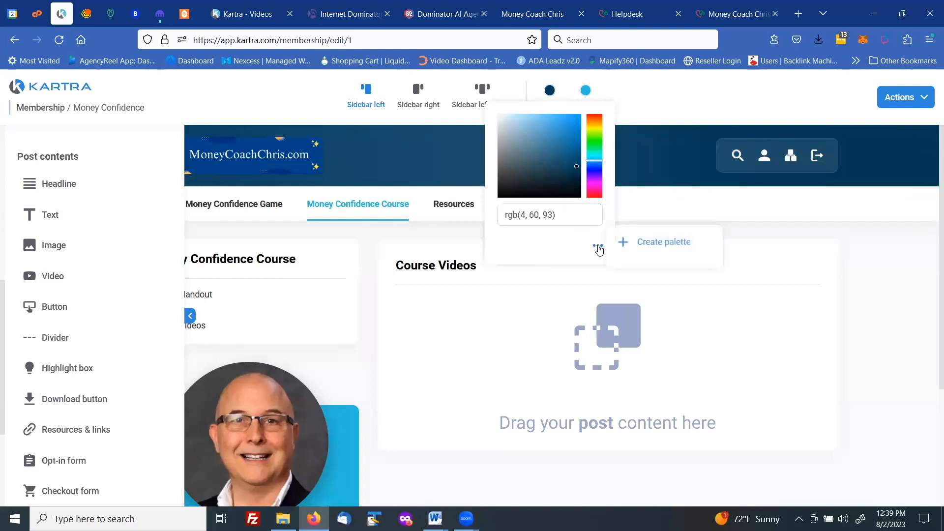
left_click(654, 246)
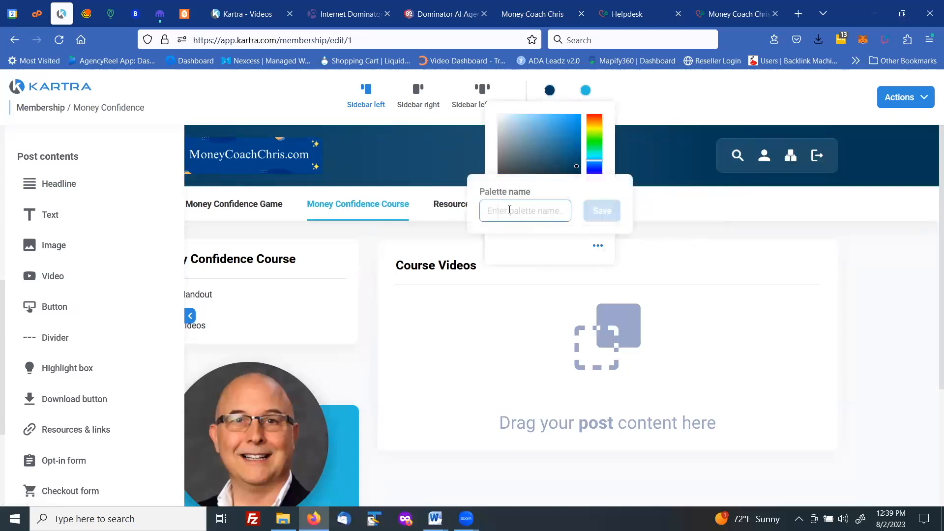
type("Money Coach")
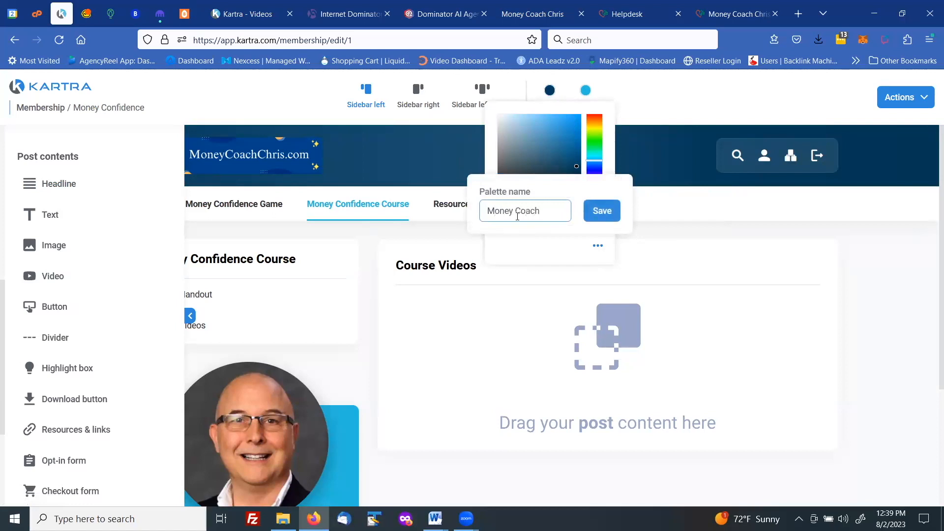
left_click(605, 212)
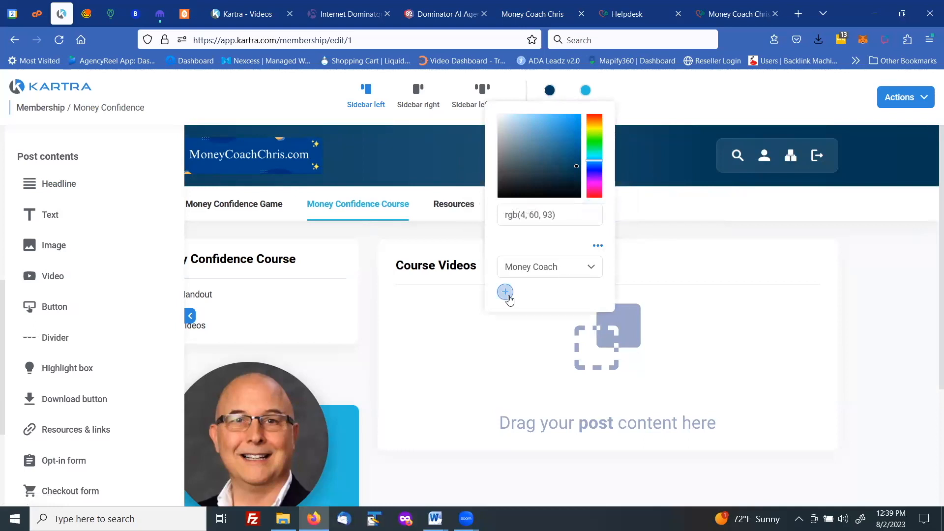
left_click(506, 292)
left_click(654, 246)
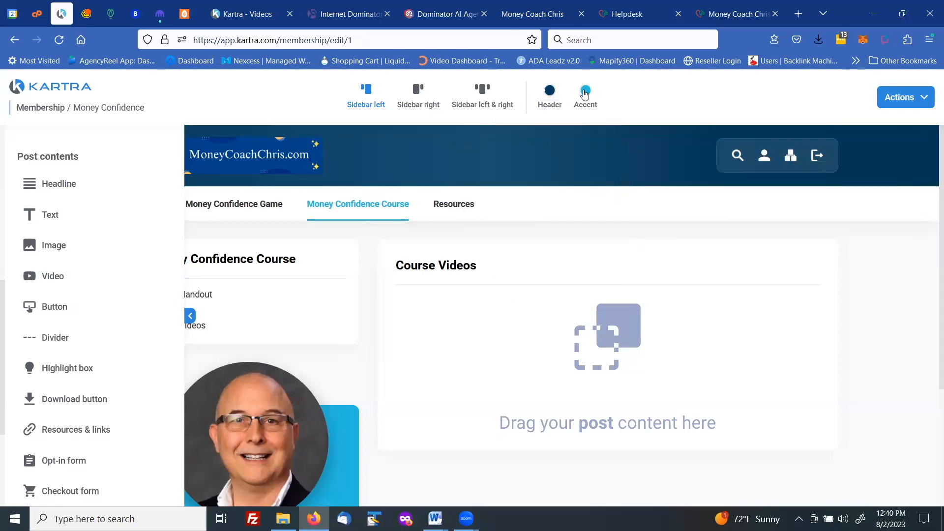
Open the accent colour for editing and copy the grey-blue code 7da3b5 from the READ ME document in Word.
left_click(585, 92)
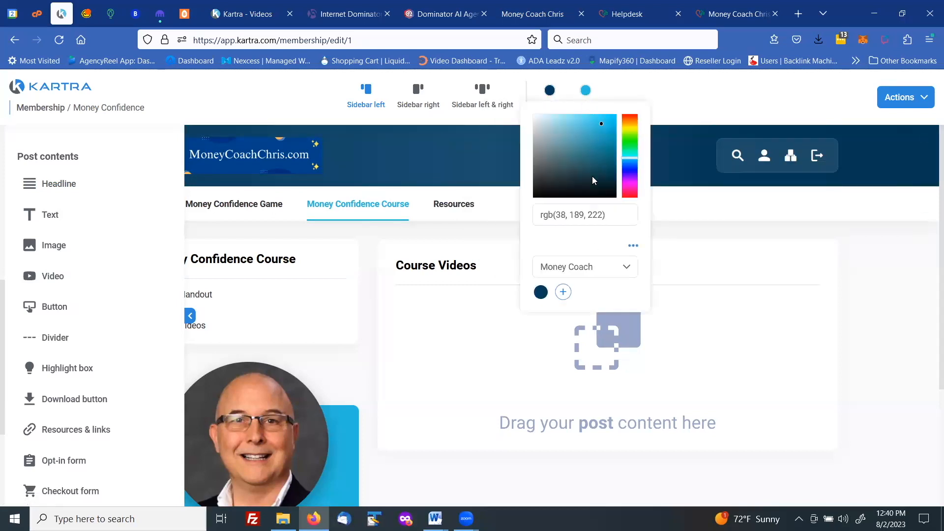
mouse_move(434, 518)
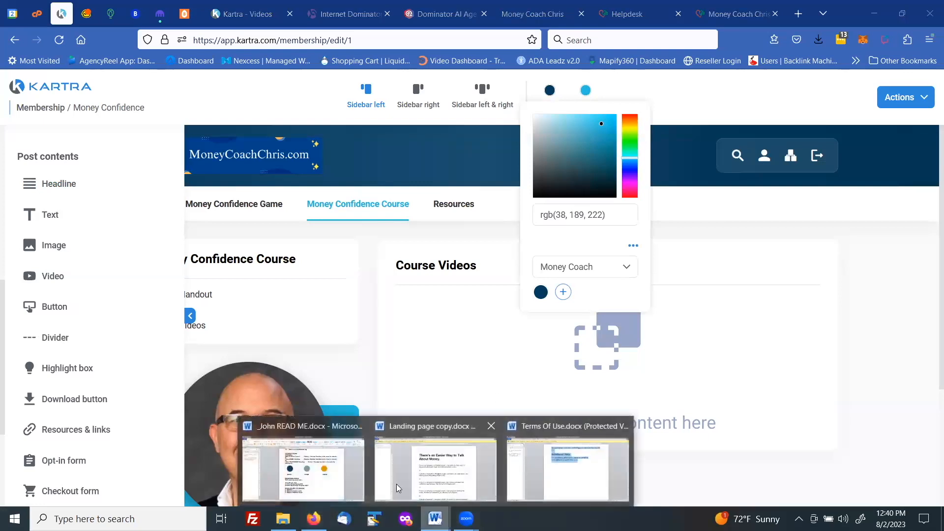
left_click(364, 438)
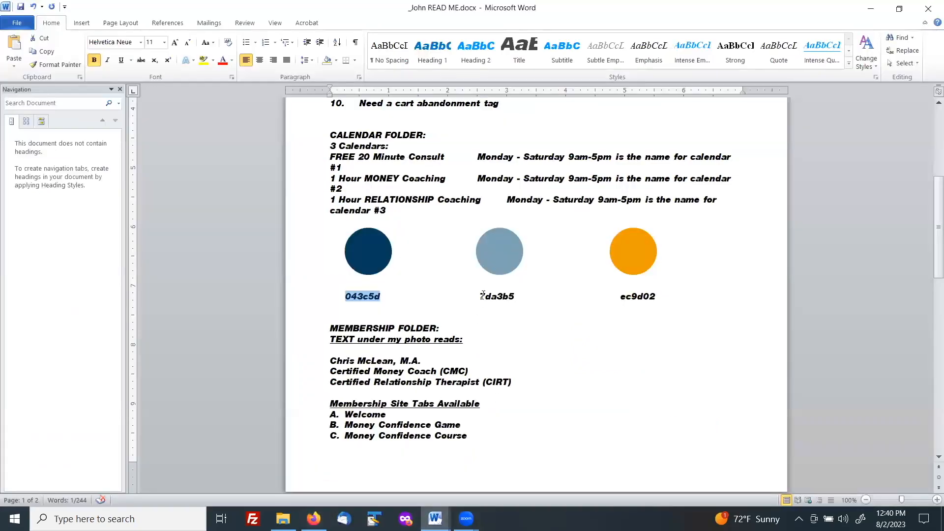
left_click_drag(481, 296, 516, 297)
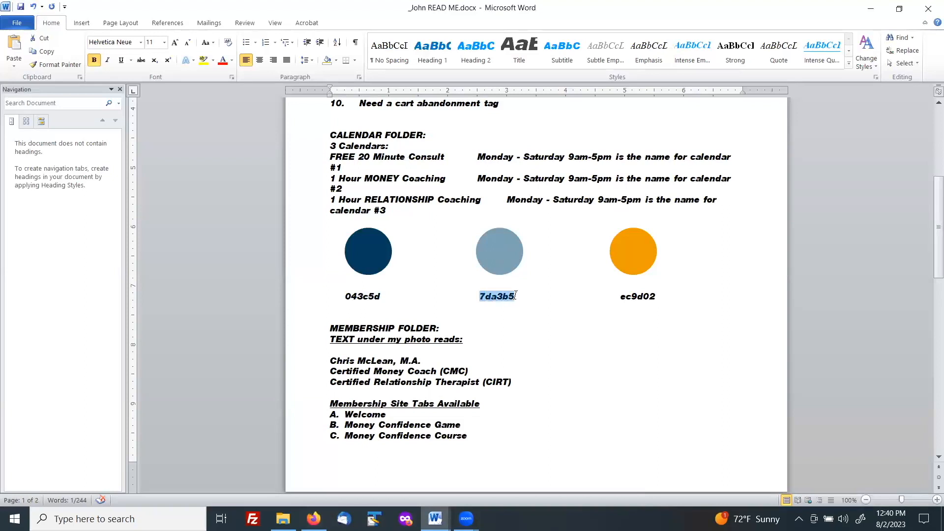
right_click(517, 297)
left_click(500, 298)
double_click(500, 298)
left_click(493, 297)
left_click_drag(480, 296, 515, 296)
right_click(513, 298)
left_click(538, 318)
Switch back to Firefox, set the accent colour to #7da3b5 and add it to the Money Coach palette.
key("alt+Tab")
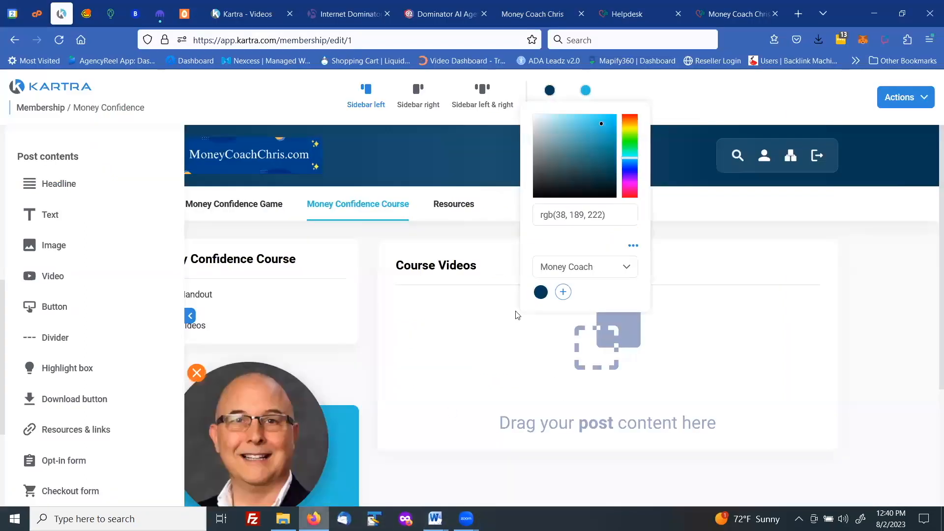
left_click(580, 213)
left_click_drag(613, 214, 506, 213)
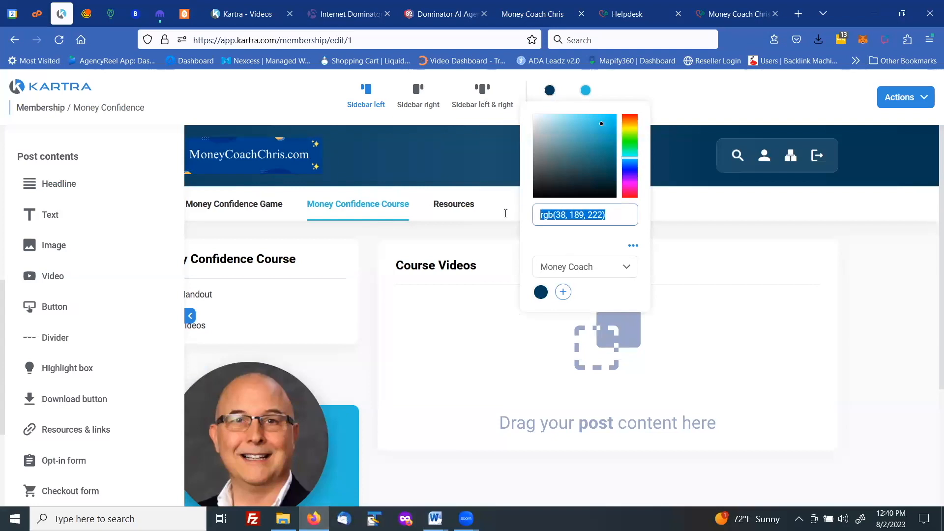
key("BackSpace")
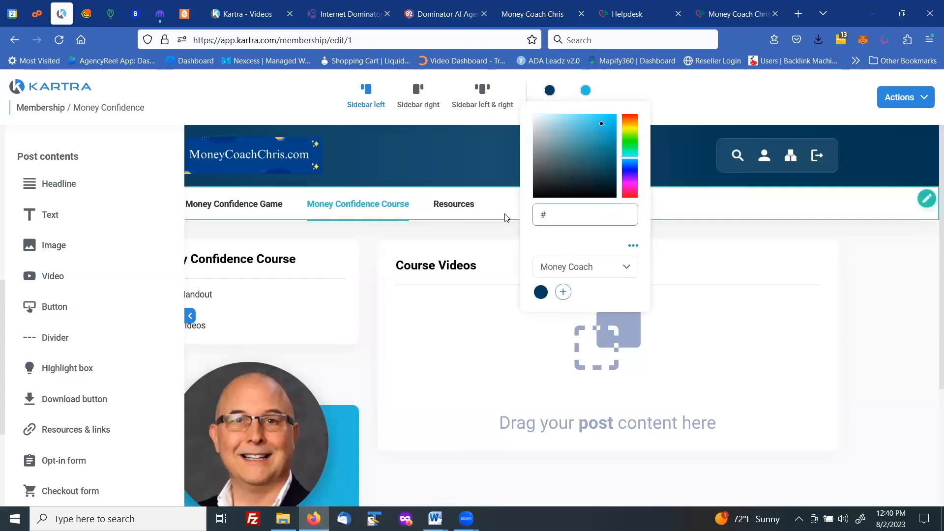
key("ctrl+v")
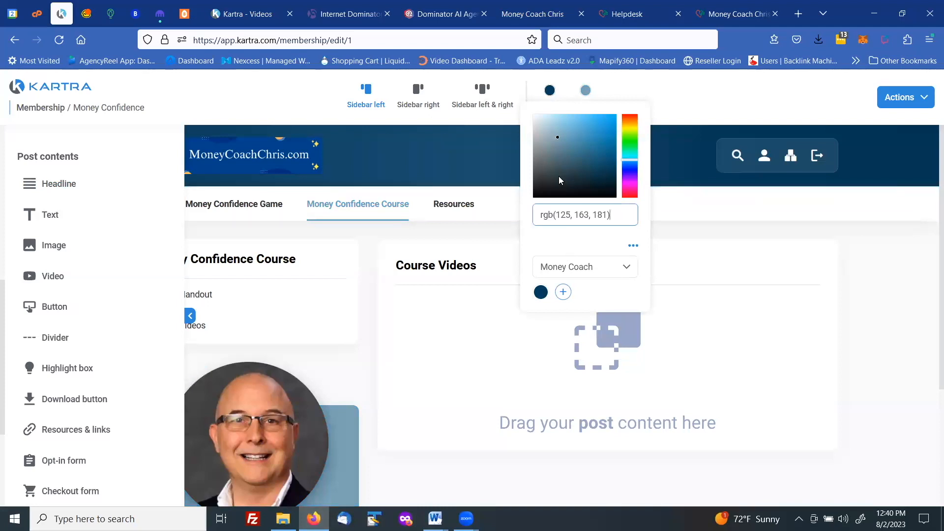
left_click(563, 292)
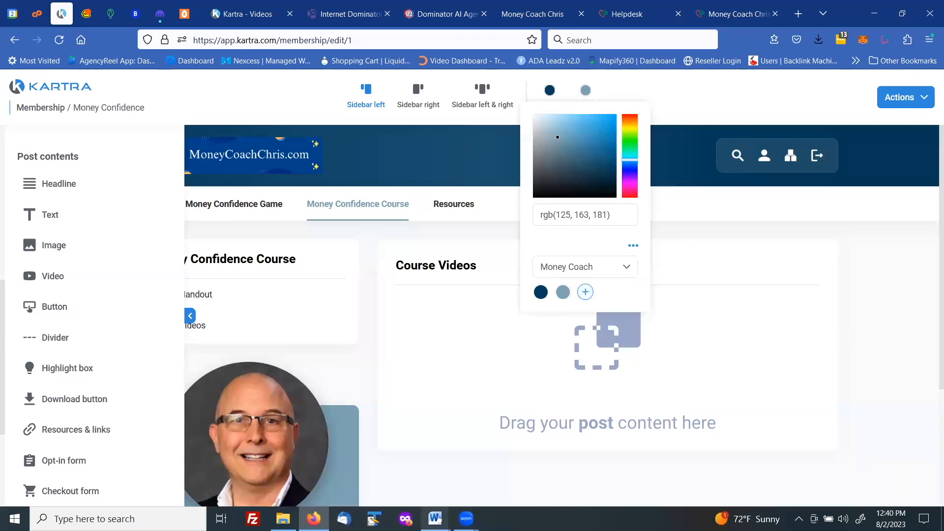
Copy the orange colour code ec9d02 from the READ ME document in Word.
mouse_move(435, 518)
left_click(351, 454)
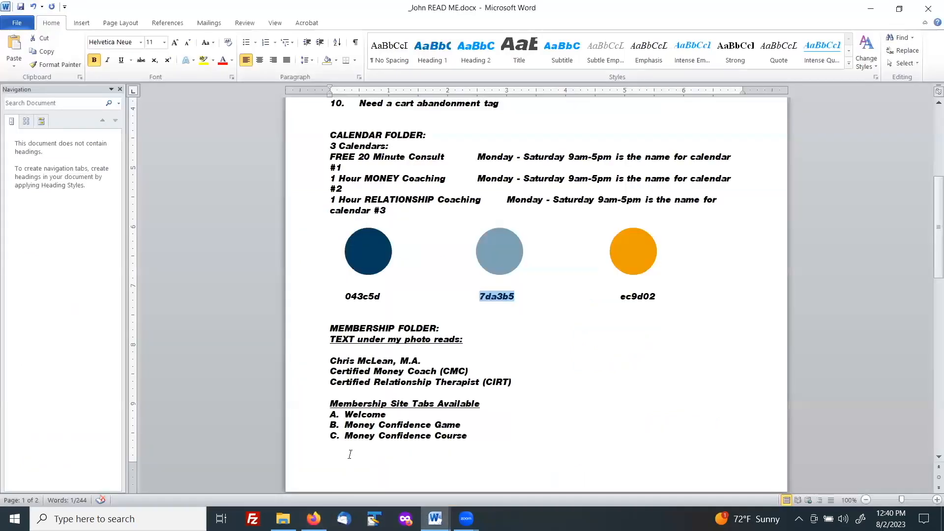
left_click_drag(621, 297, 649, 296)
right_click(654, 296)
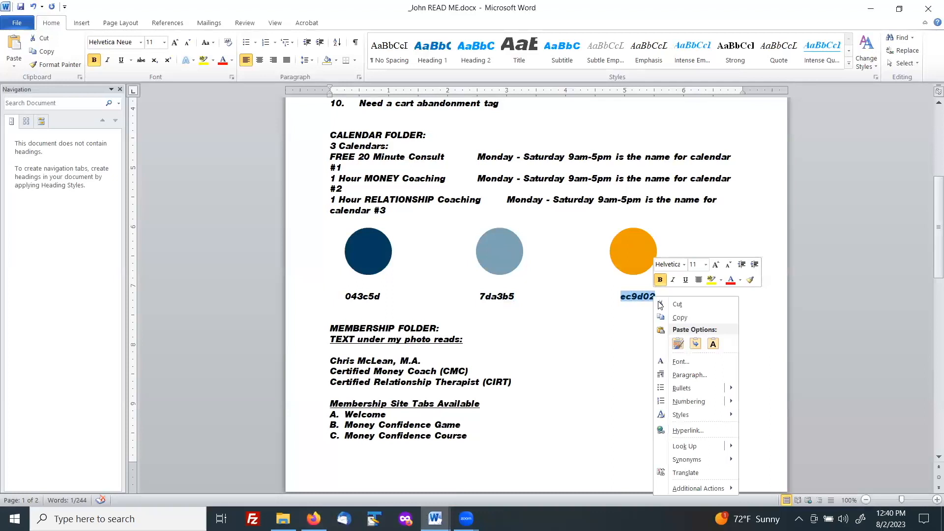
left_click(680, 317)
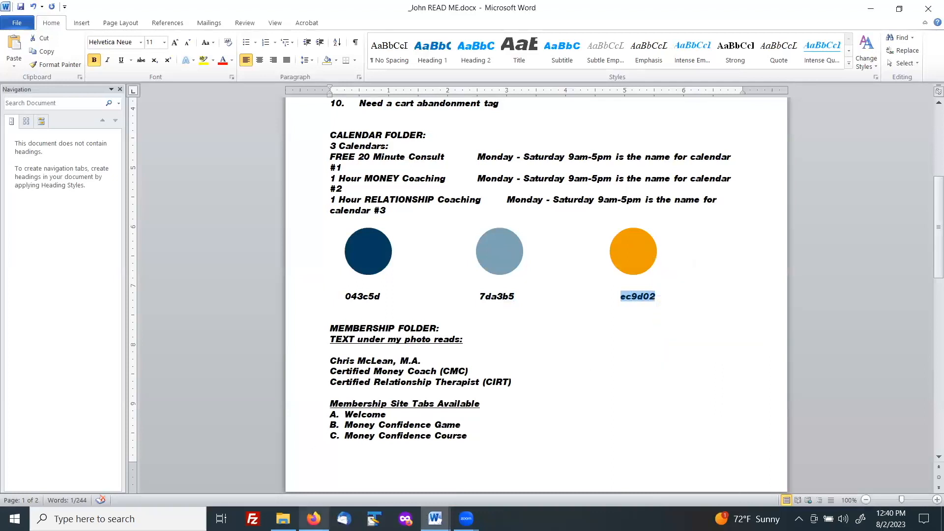
Switch back to Firefox, set the accent colour to #ec9d02 and add it to the Money Coach palette.
left_click(314, 519)
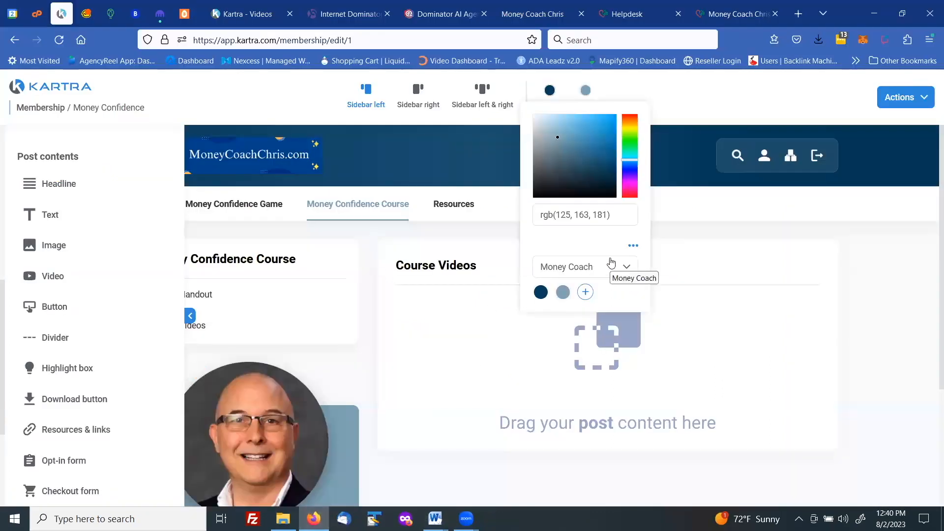
left_click_drag(613, 215, 529, 215)
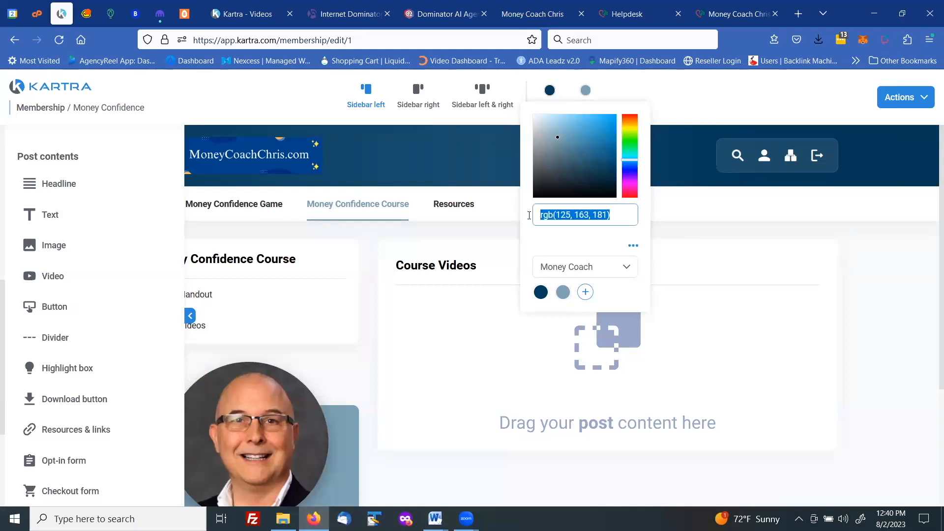
type("#")
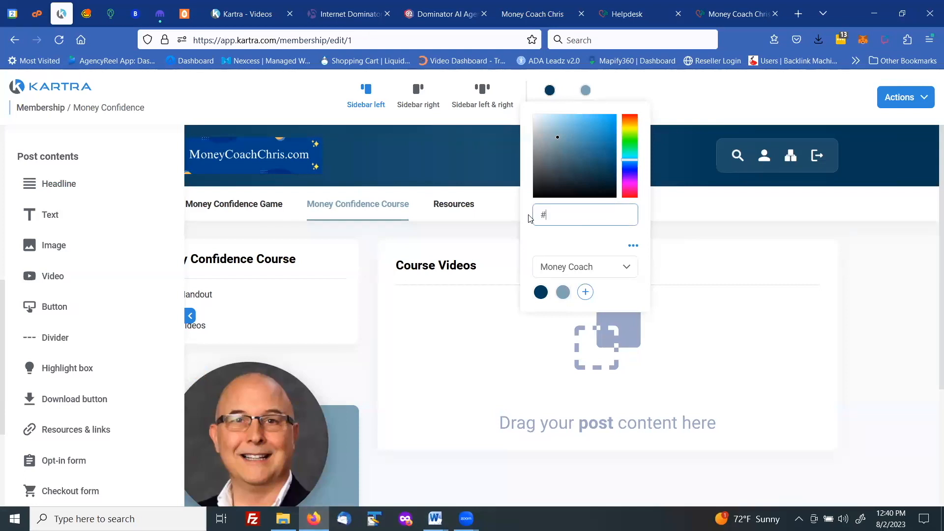
key("ctrl+v")
left_click(586, 292)
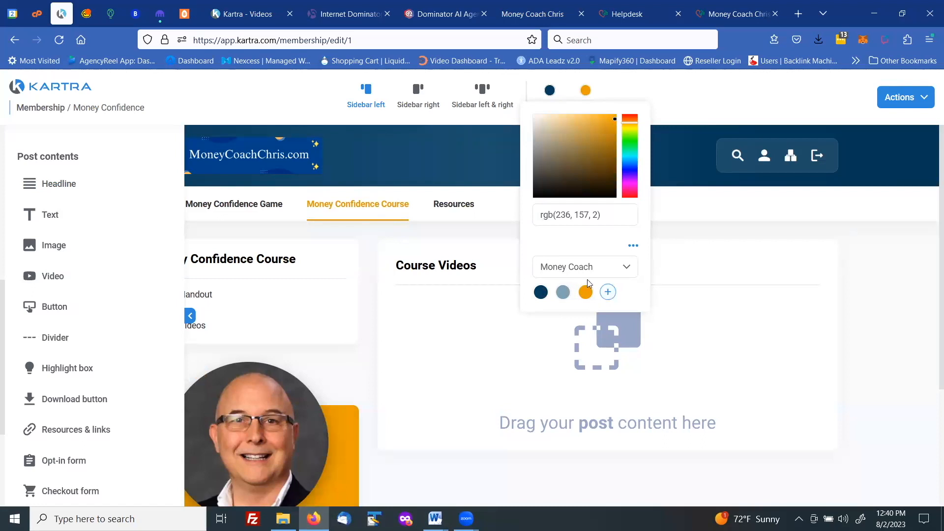
Set the accent colour back to the grey-blue swatch from the Money Coach palette and close the colour picker.
left_click(587, 92)
left_click(589, 91)
left_click(561, 293)
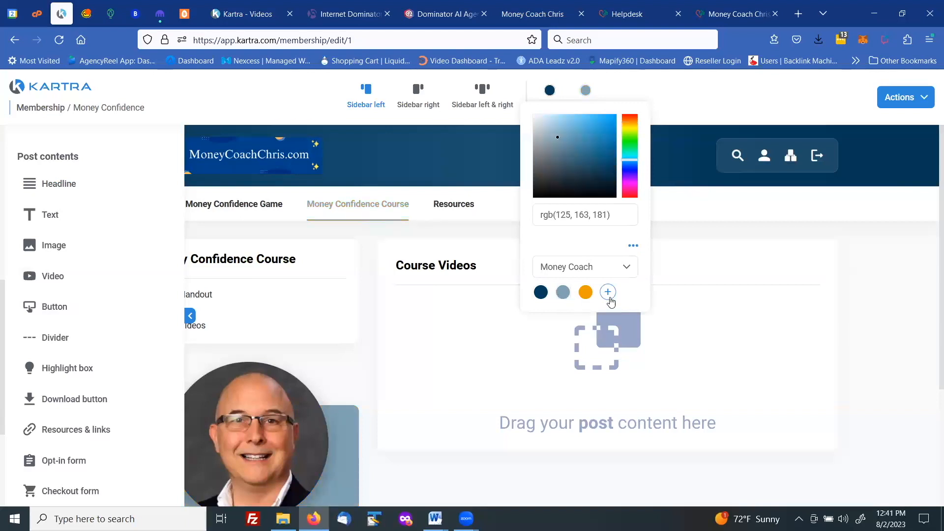
left_click(687, 212)
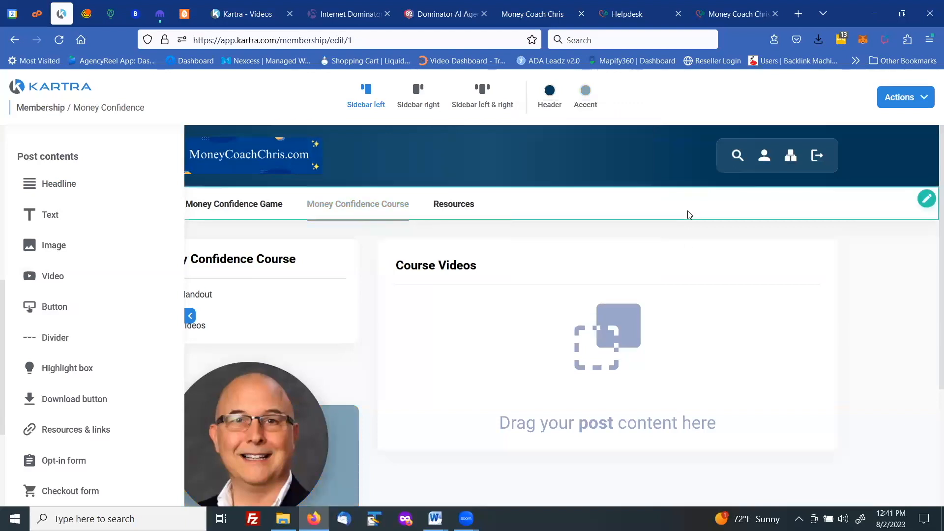
Examine the Money Coach palette and its management options in the header colour picker.
left_click(551, 91)
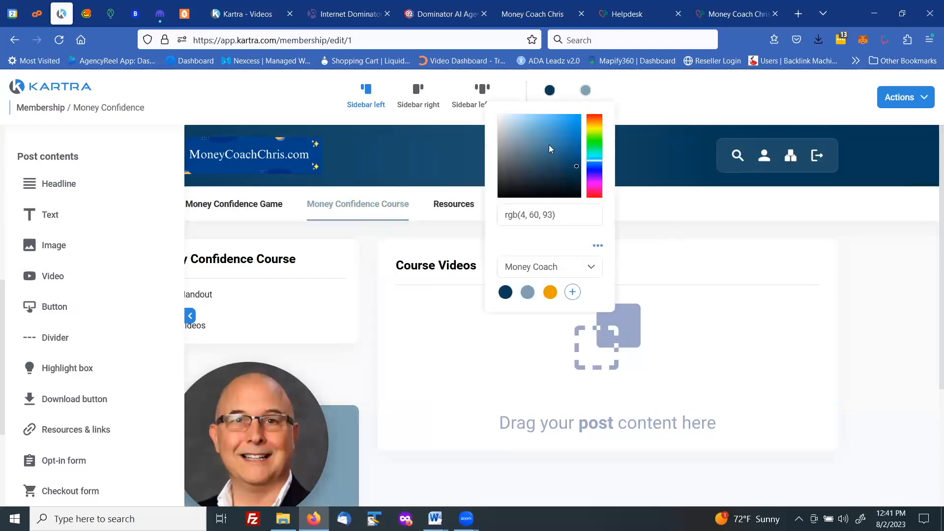
left_click(589, 272)
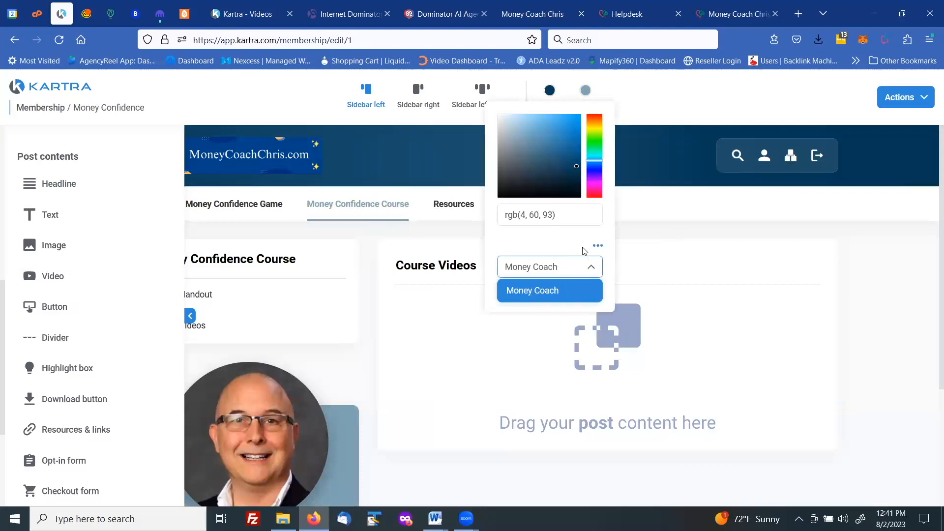
left_click(600, 247)
left_click(599, 246)
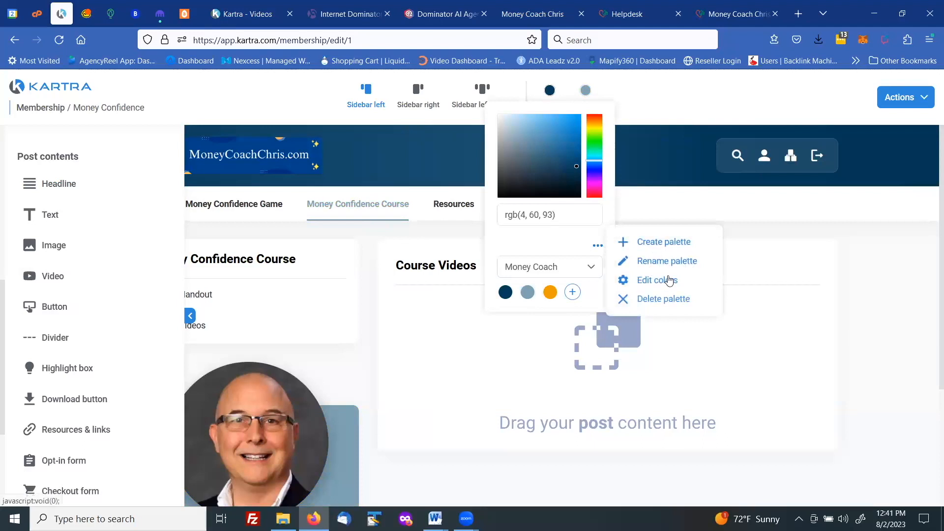
left_click(664, 214)
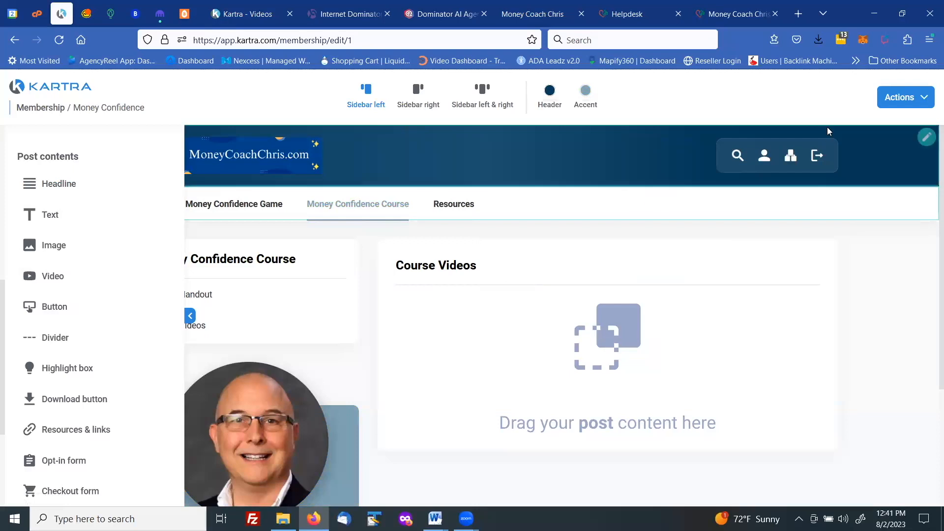
Save the Money Confidence membership with the already selected template and exit the builder.
left_click(899, 101)
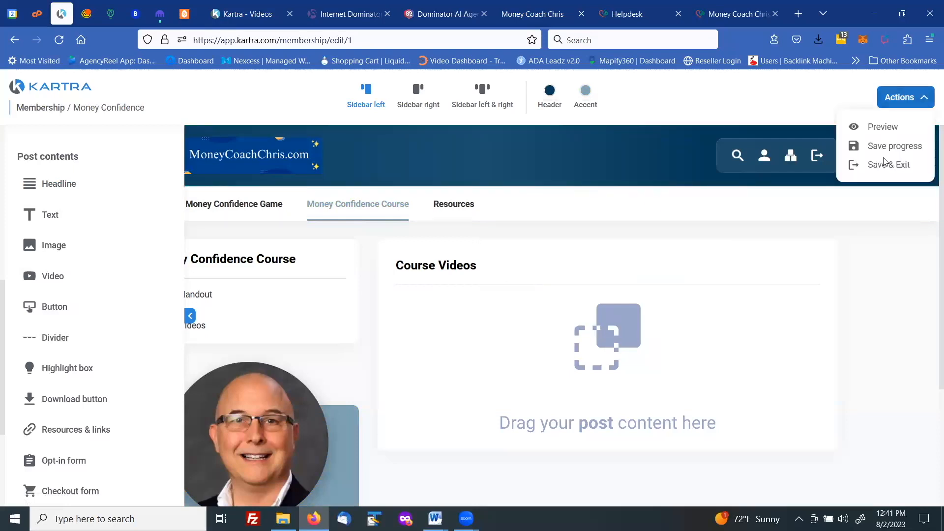
left_click(887, 165)
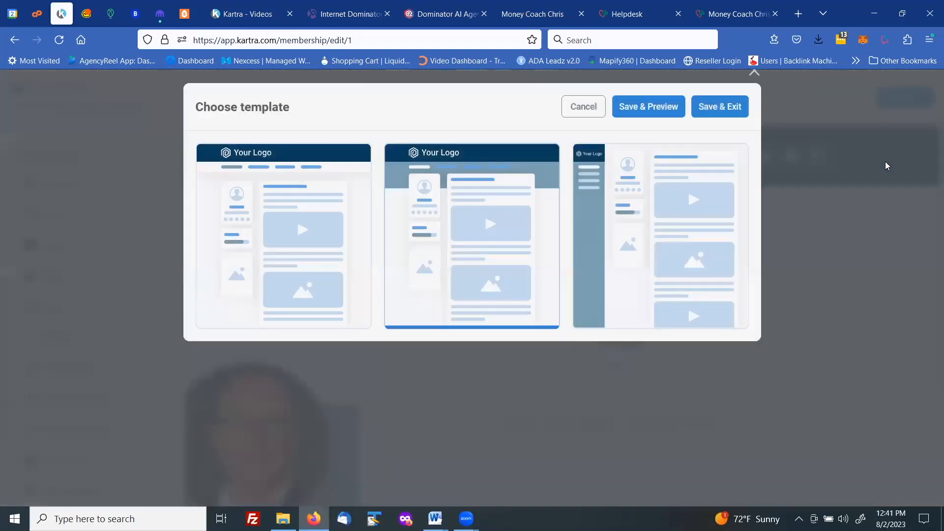
left_click(722, 119)
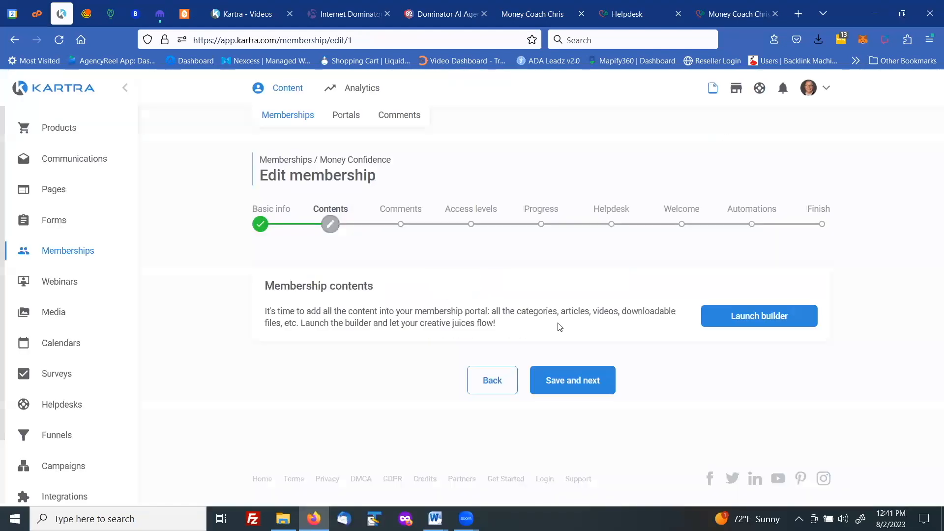
left_click(572, 382)
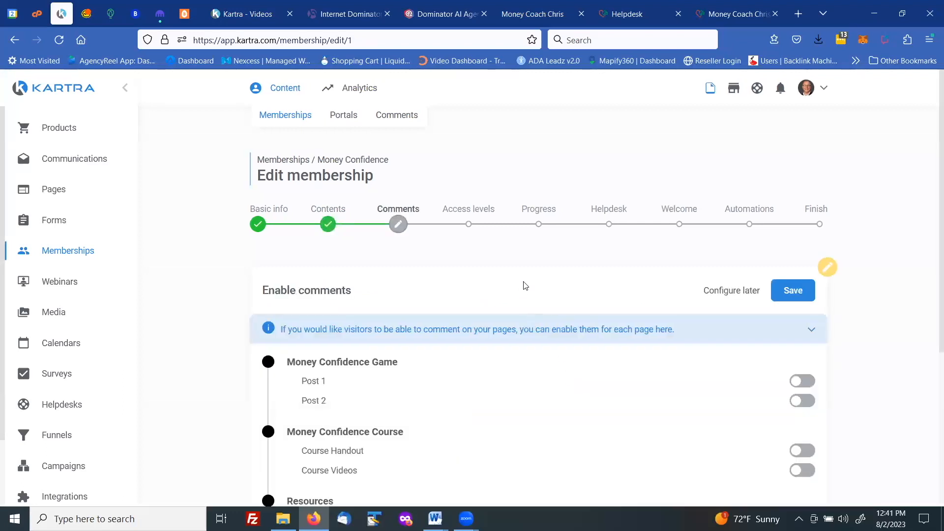
scroll(524, 263, "down", 5)
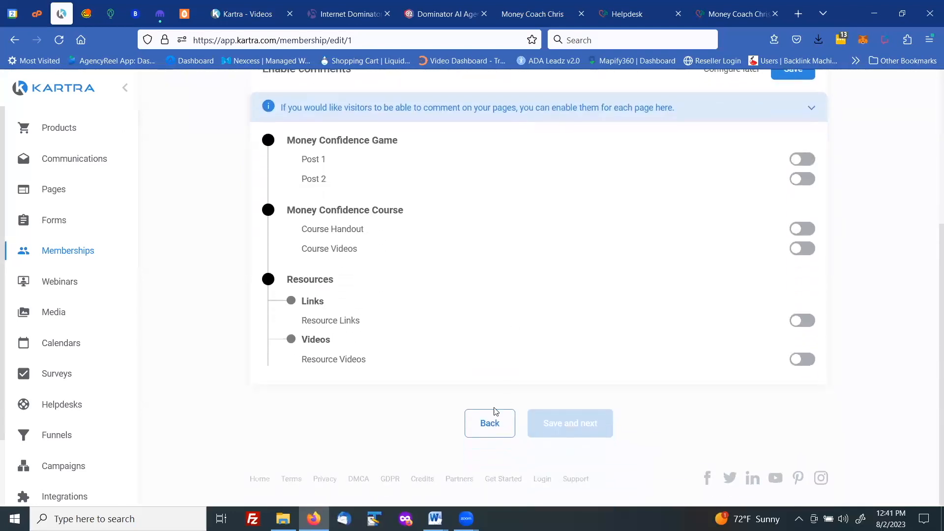
left_click(489, 423)
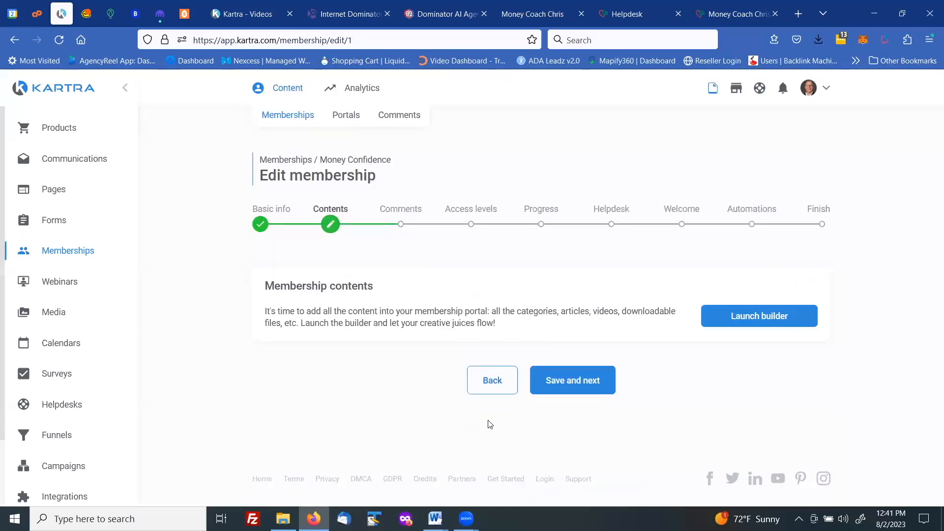
Reopen the builder, try to add a Kartra video to the Course Videos post, and save and exit again.
left_click(746, 321)
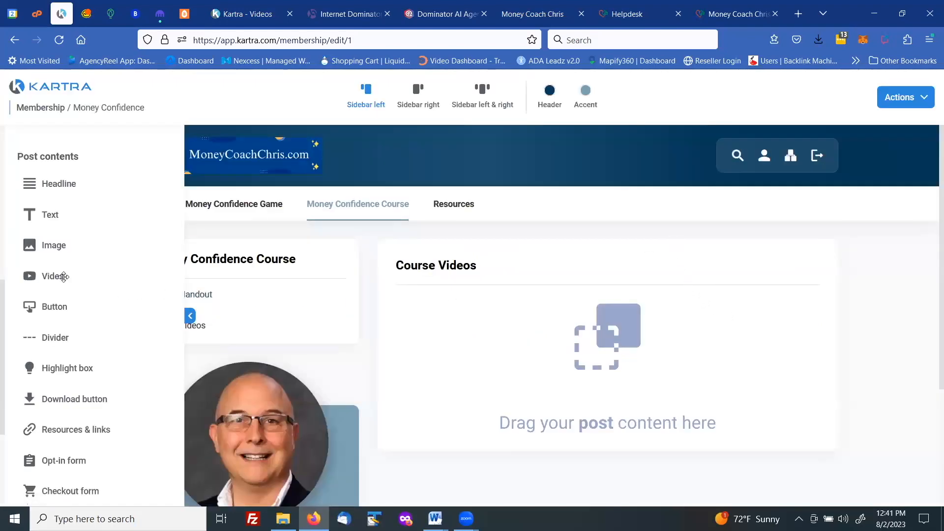
left_click_drag(64, 277, 658, 308)
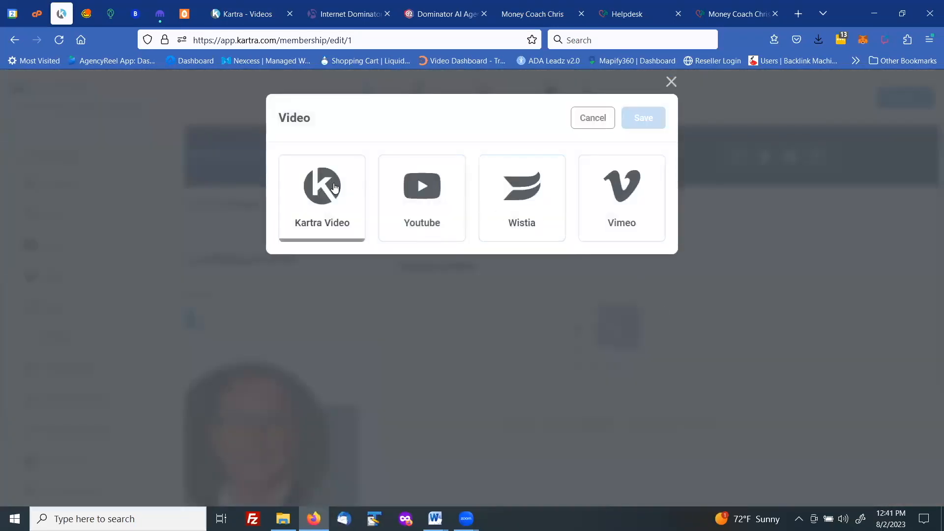
left_click(343, 193)
left_click(493, 294)
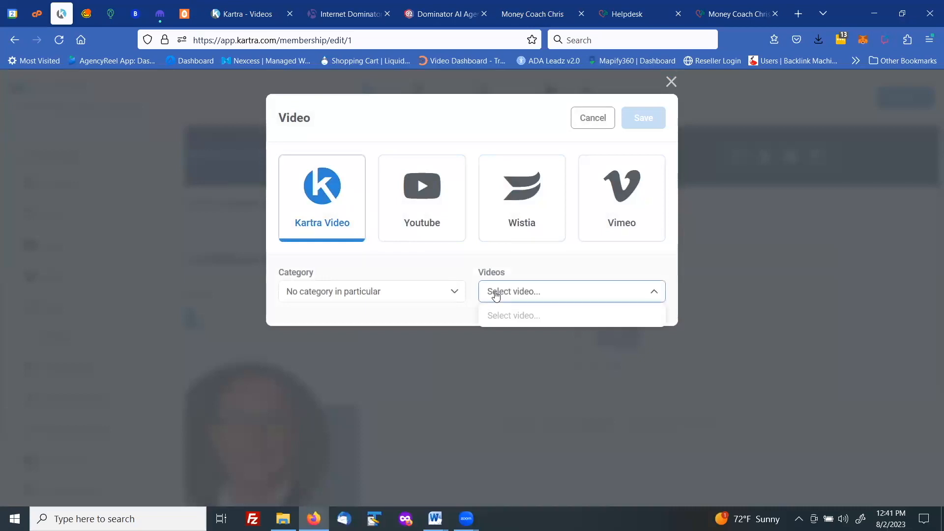
left_click(457, 294)
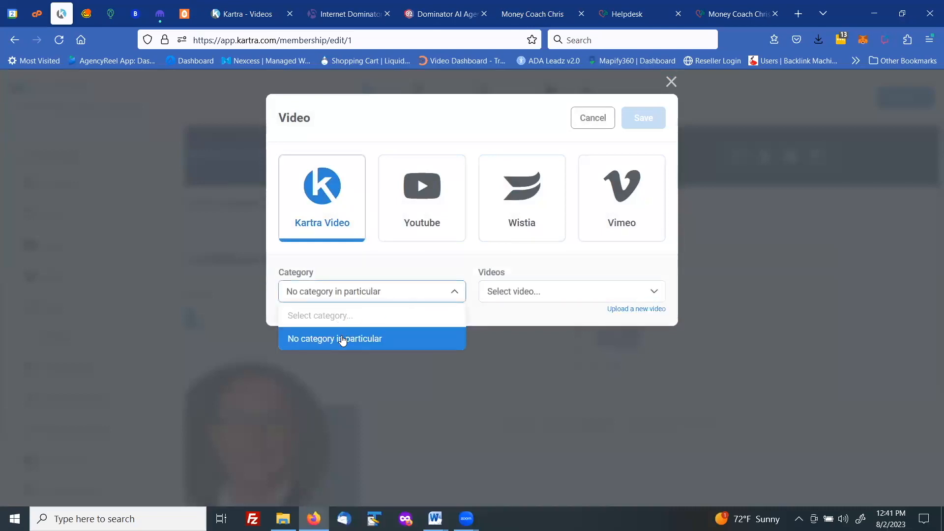
left_click(343, 338)
left_click(527, 293)
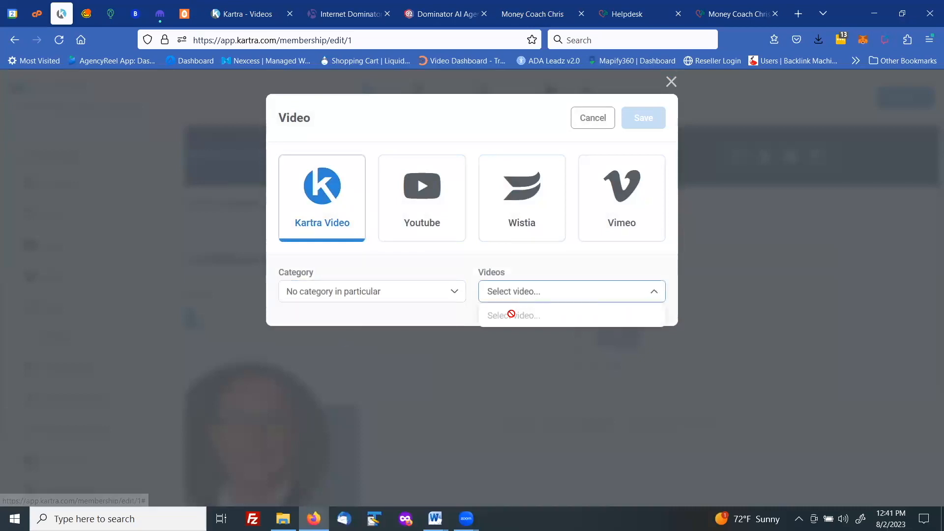
left_click(533, 276)
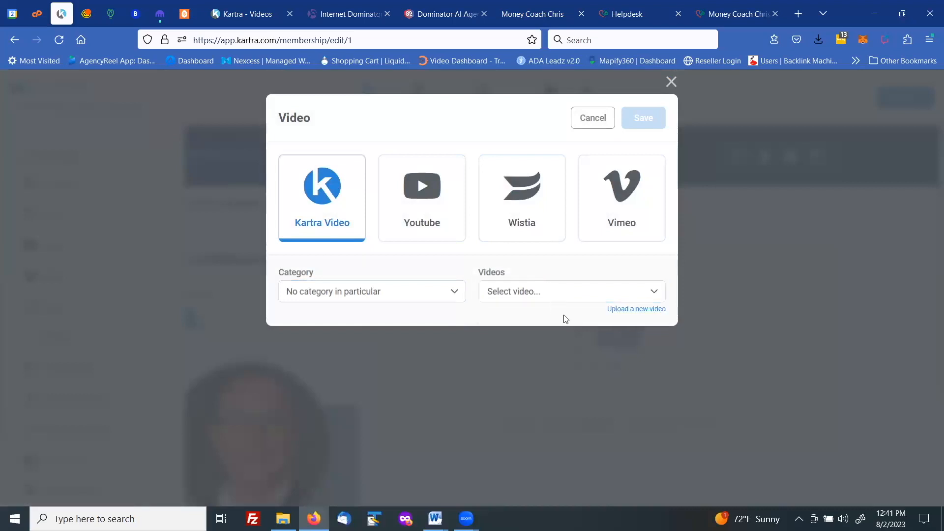
left_click(596, 119)
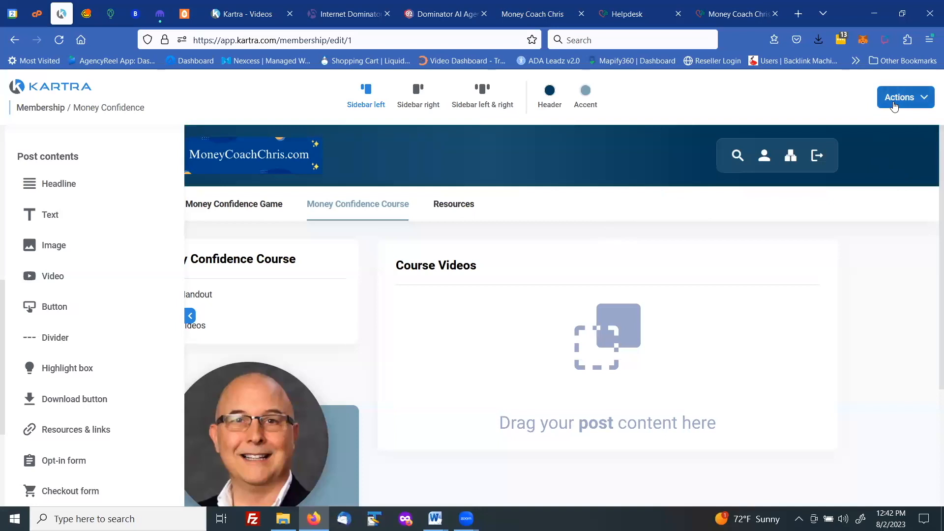
left_click(908, 97)
left_click(872, 167)
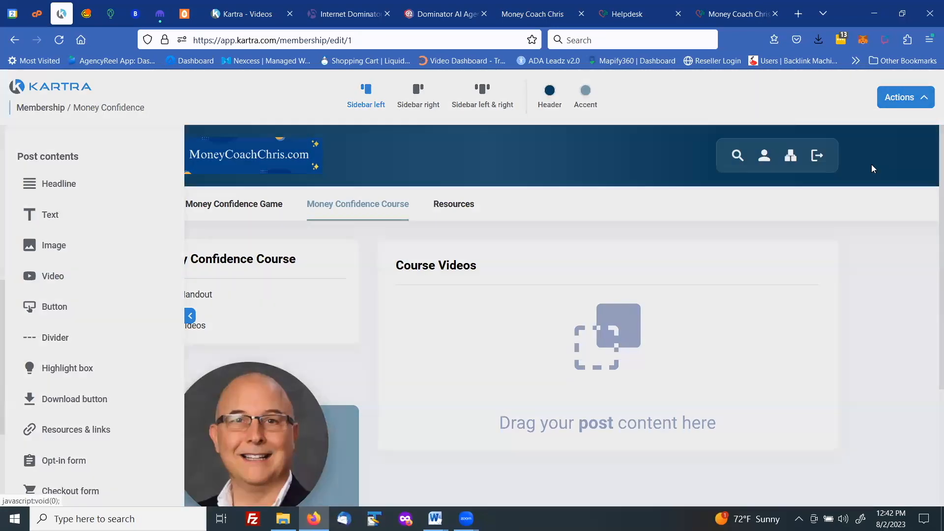
left_click(715, 121)
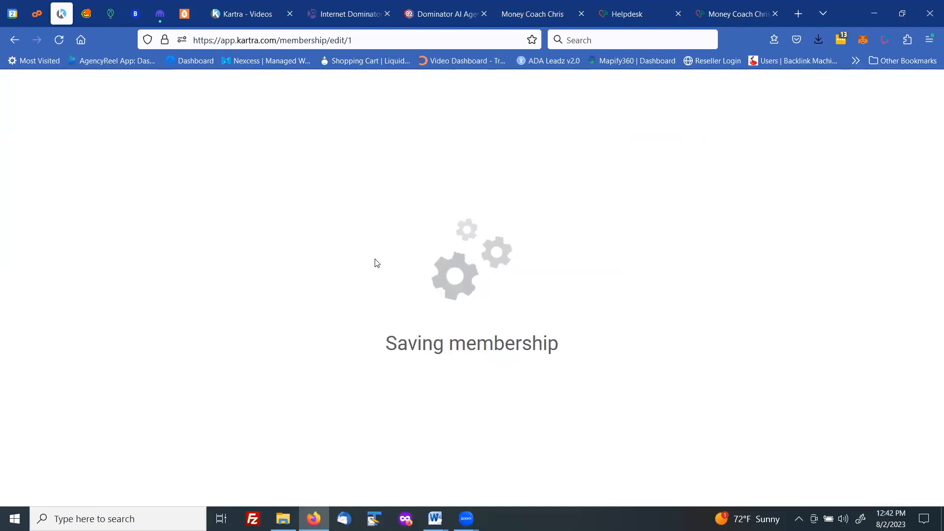
Continue to the comment settings, save them with comments off for all posts, and proceed to the access levels.
left_click(567, 386)
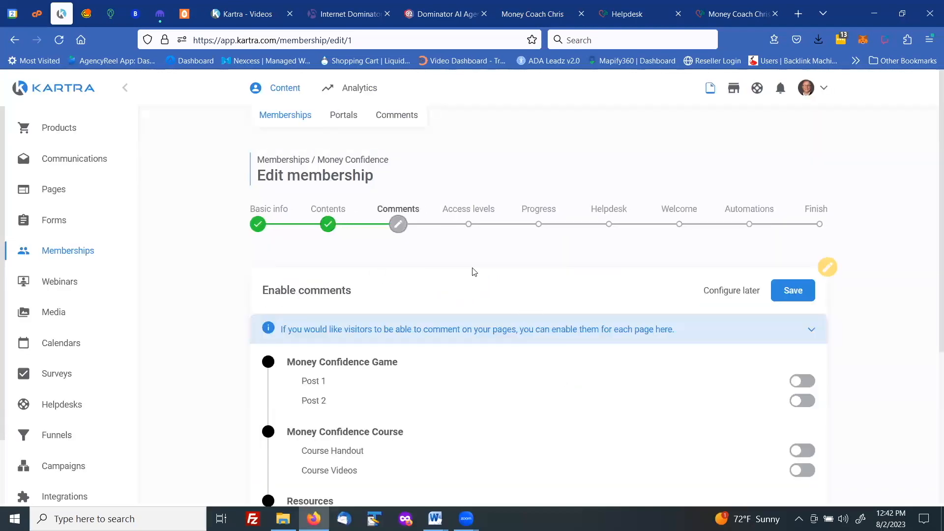
scroll(471, 254, "down", 4)
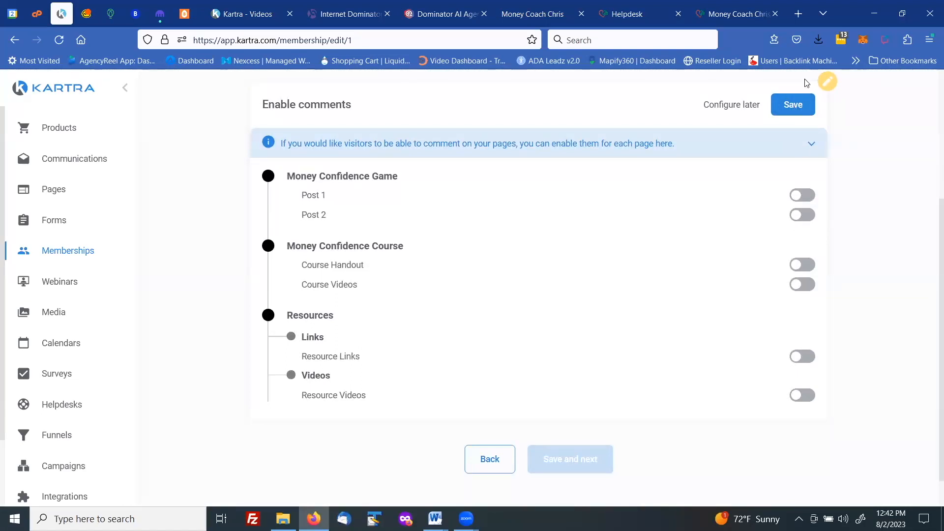
left_click(797, 105)
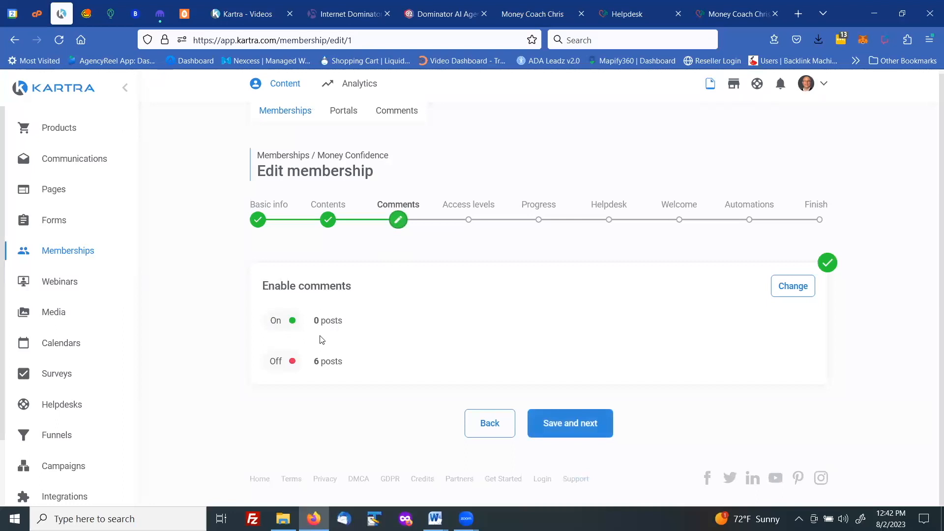
left_click(568, 429)
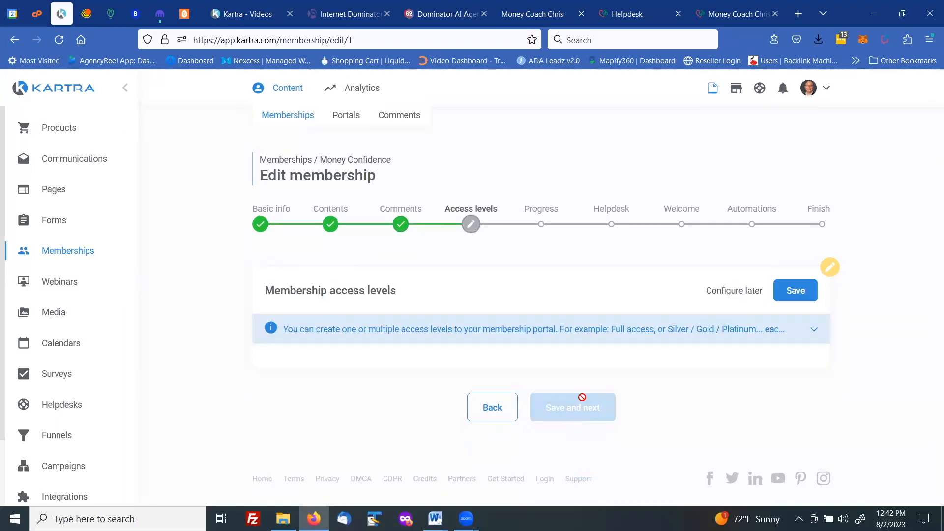
Review the posts included in the Standard level and add a second access level named Pro.
scroll(569, 261, "down", 1)
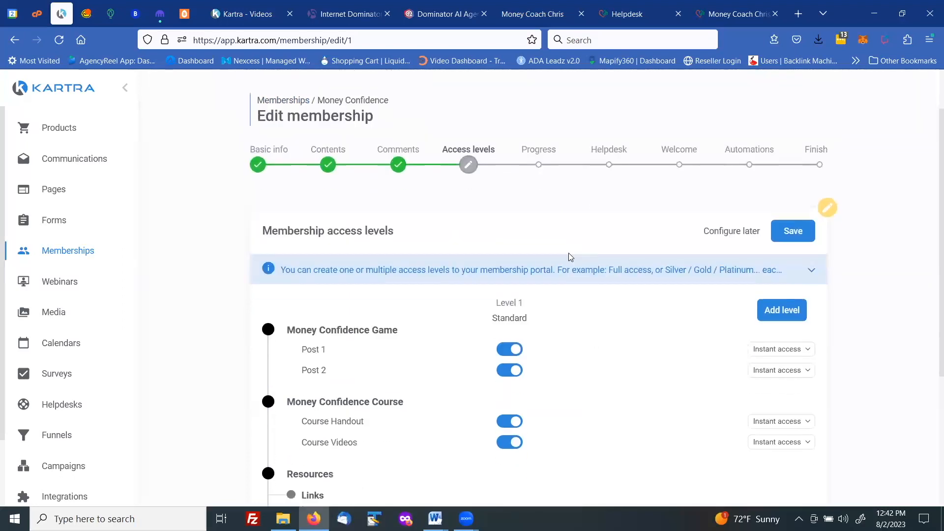
scroll(570, 257, "down", 1)
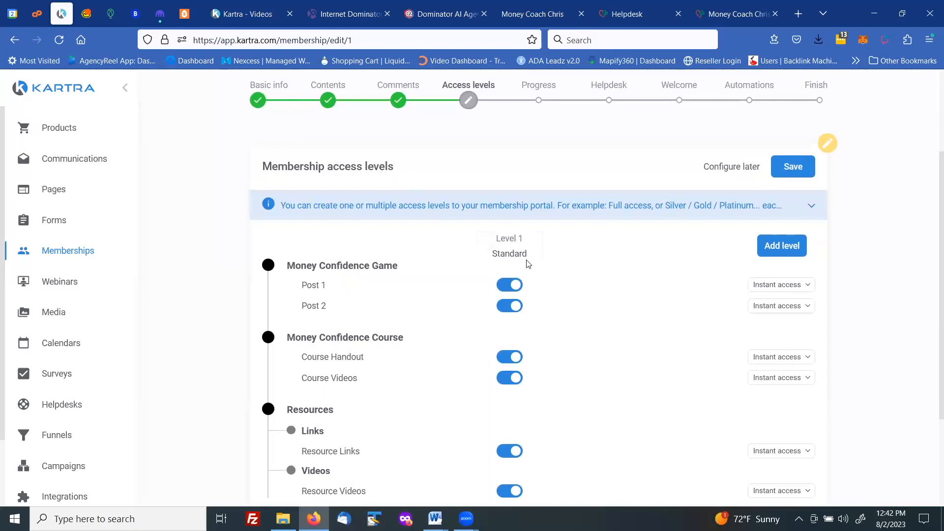
scroll(550, 273, "up", 1)
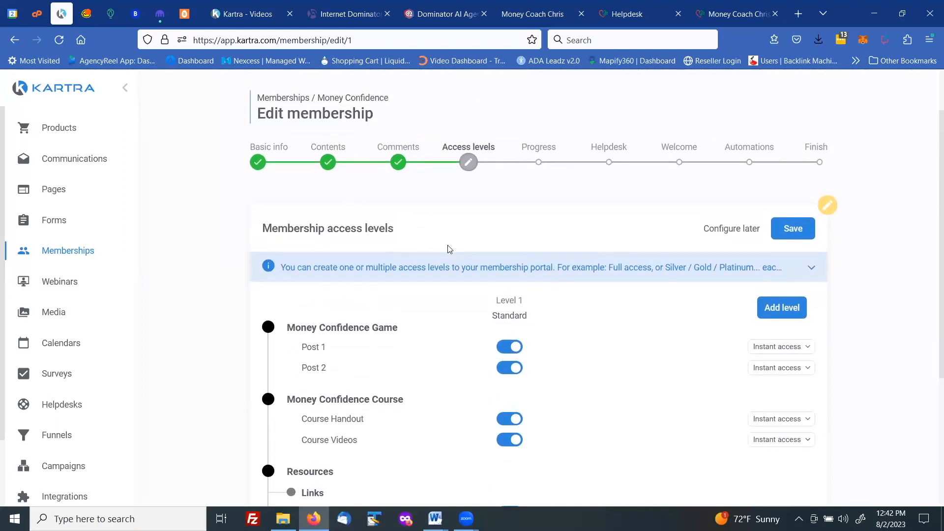
mouse_move(510, 301)
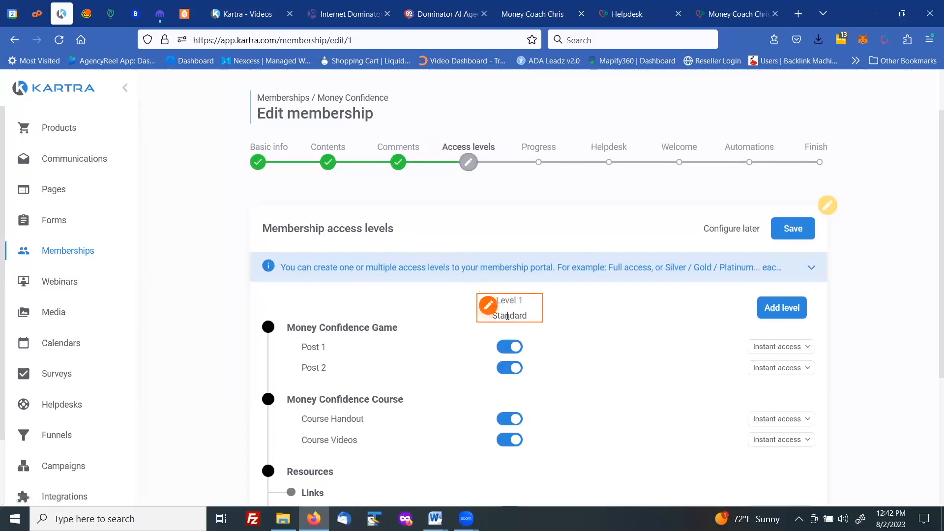
scroll(558, 298, "down", 4)
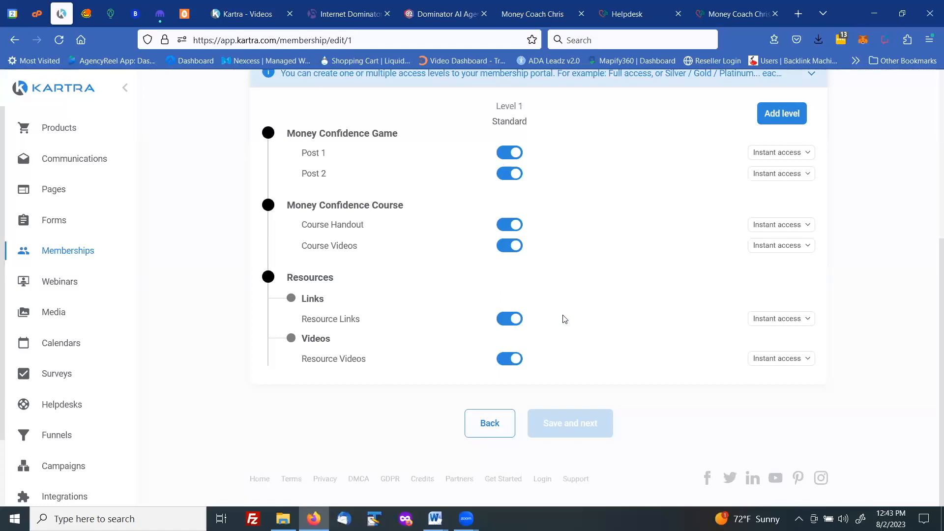
scroll(581, 303, "up", 2)
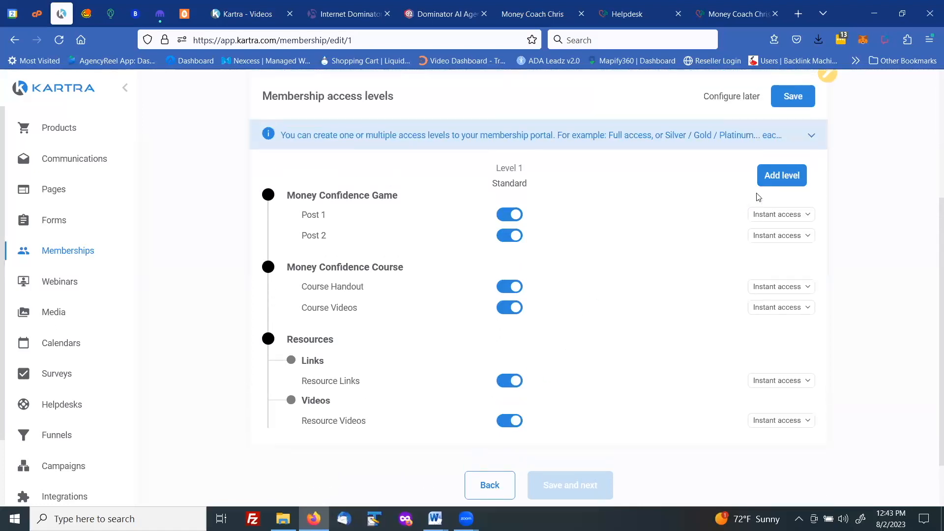
left_click(779, 177)
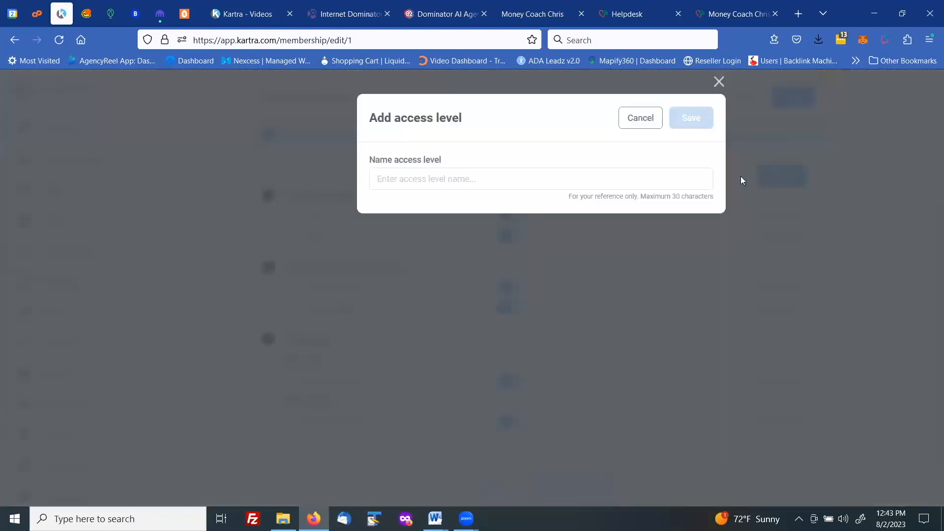
left_click(444, 179)
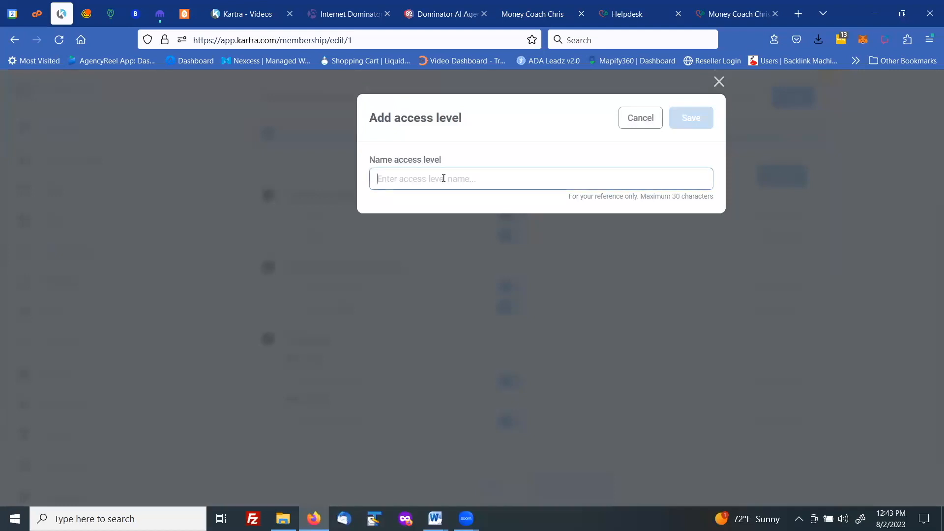
type("Pro")
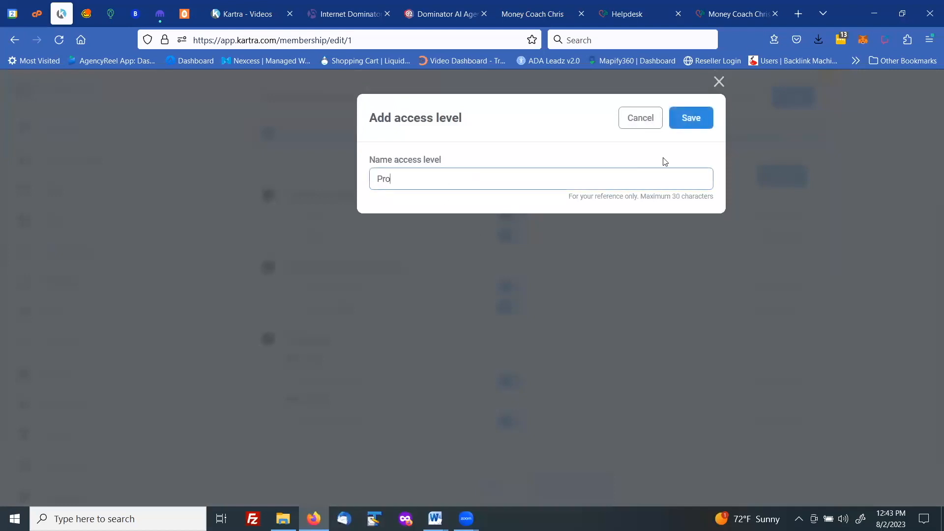
left_click(682, 118)
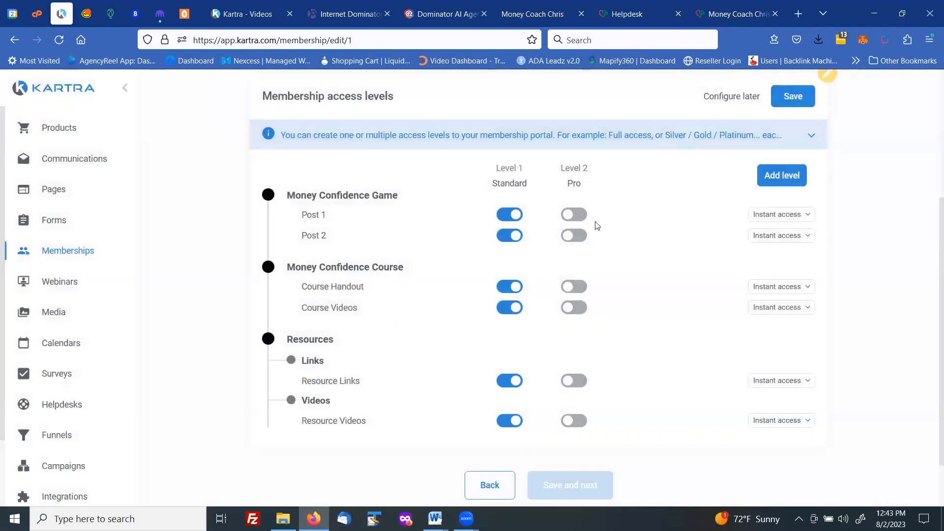
Enable all six posts for the Pro level and disable Resource Links and Resource Videos for the Standard level.
left_click(582, 215)
left_click(580, 236)
left_click(580, 287)
left_click(581, 308)
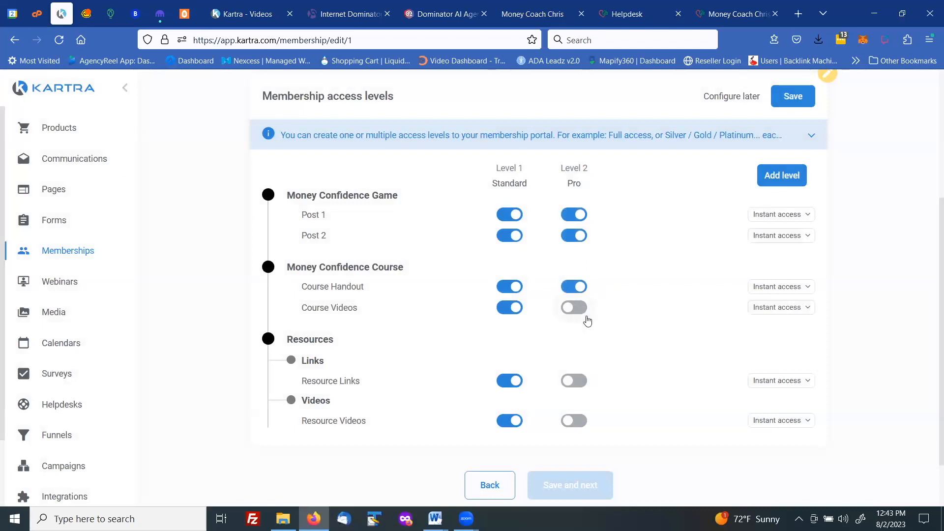
left_click(581, 380)
left_click(581, 421)
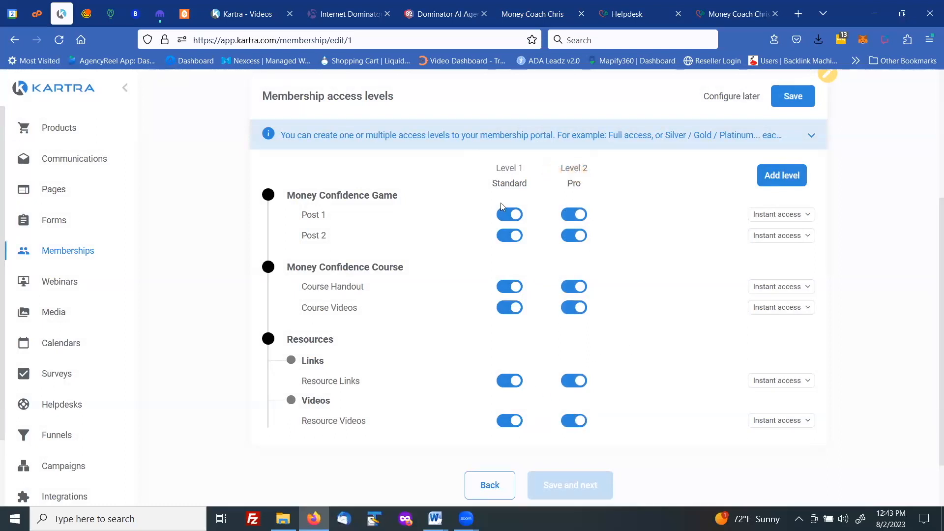
left_click(506, 382)
left_click(505, 421)
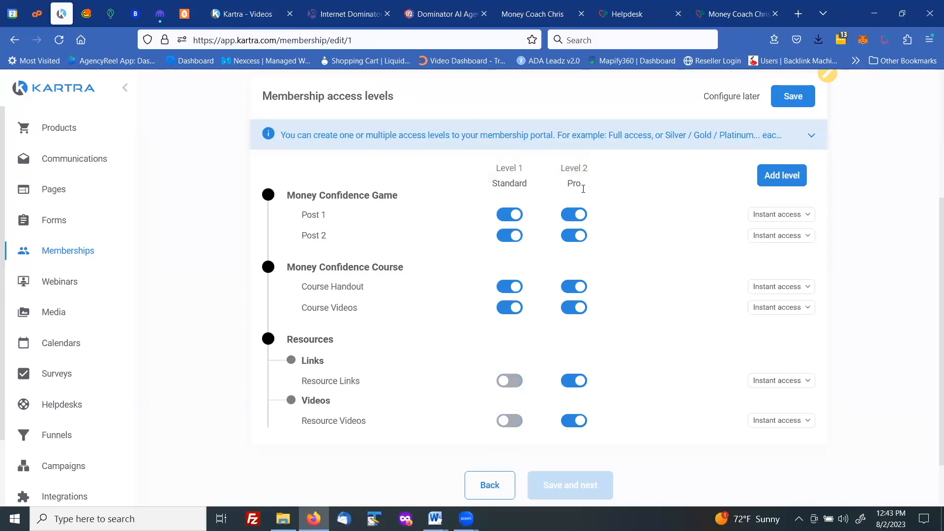
Check the unlock timing options for Post 1, keep instant access, and save the membership access levels.
mouse_move(581, 178)
left_click(773, 176)
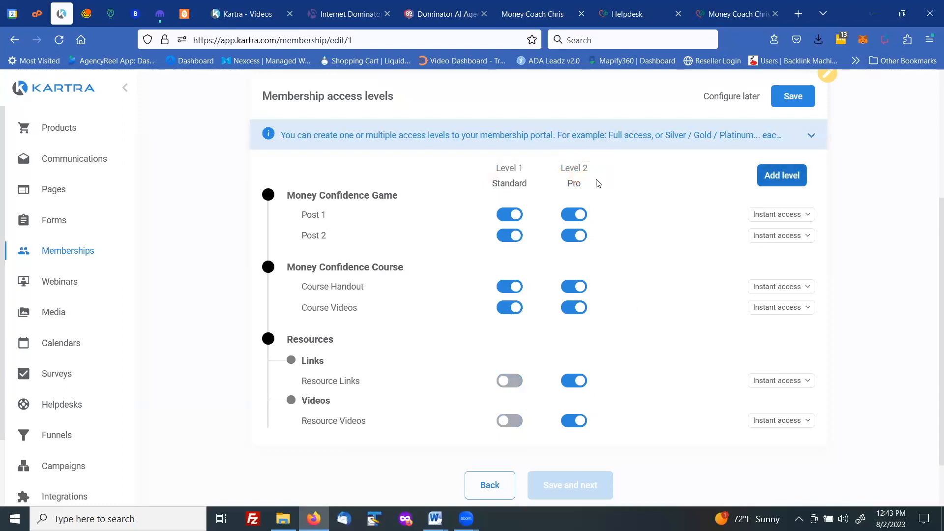
left_click(770, 217)
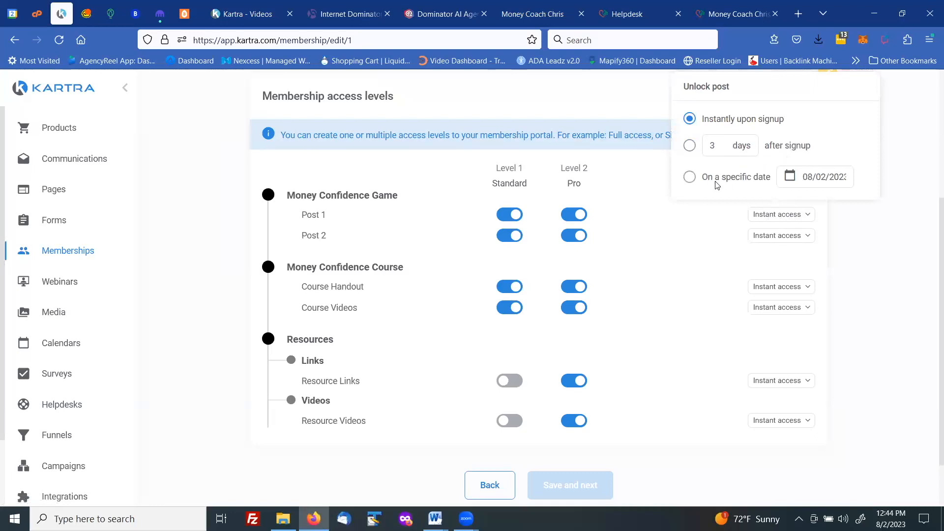
left_click(648, 231)
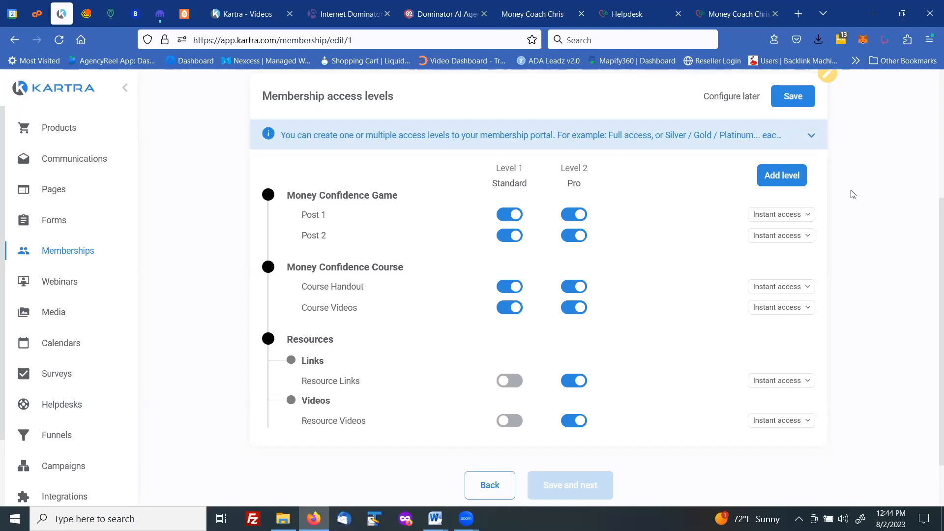
left_click(808, 217)
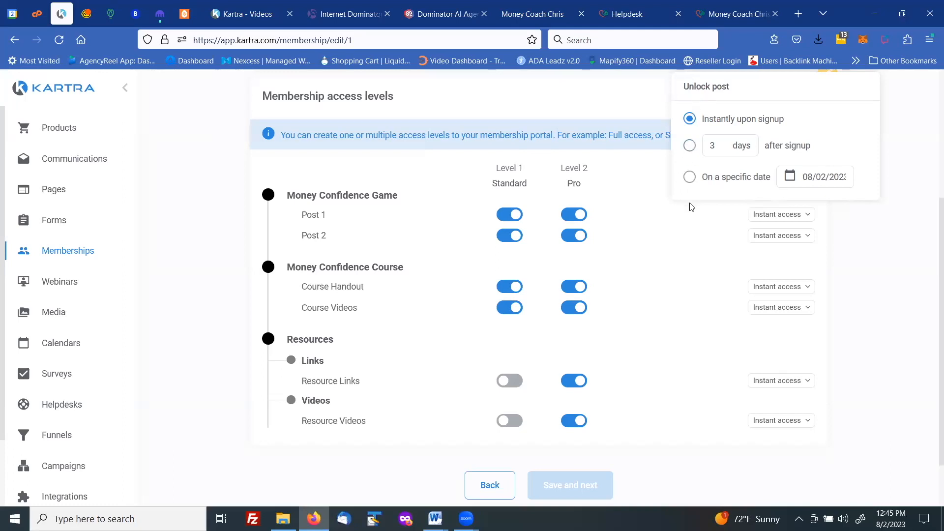
left_click(673, 231)
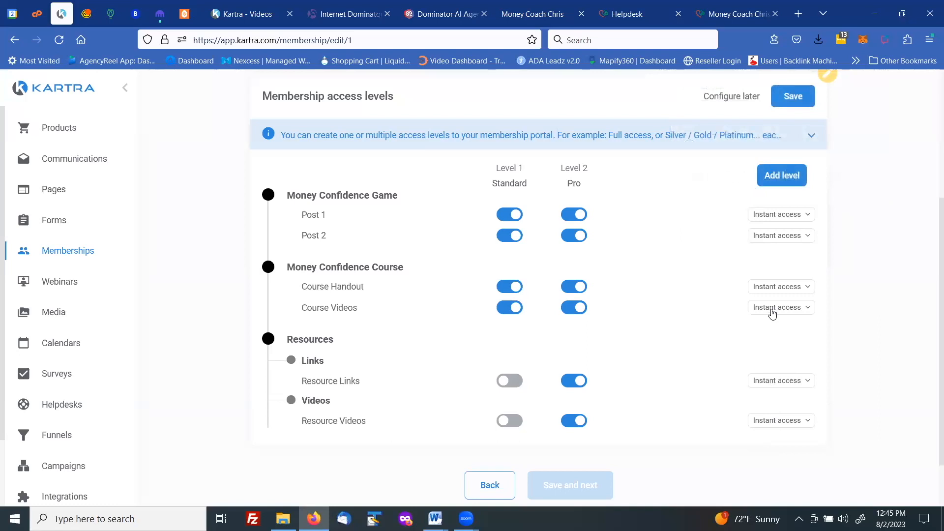
left_click(787, 100)
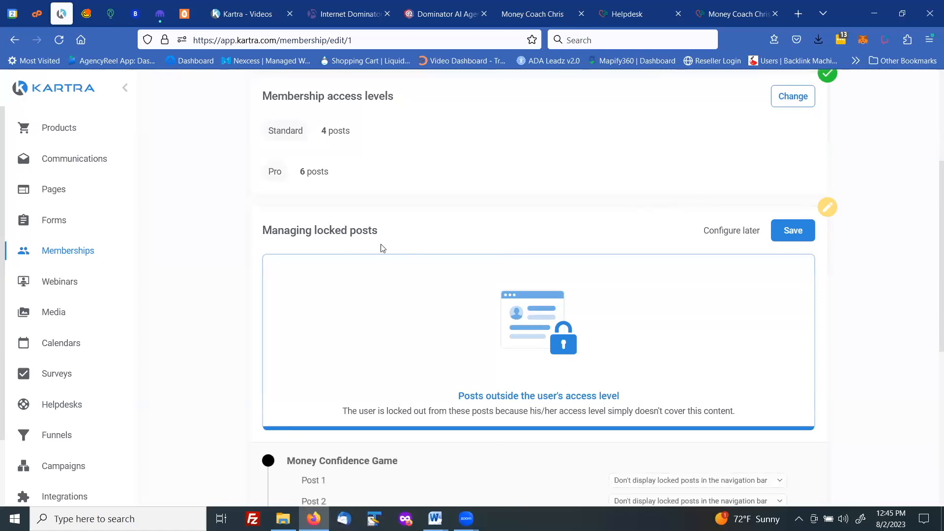
Set the locked Resource Links post to "Display post, and pop a teaser window".
scroll(383, 248, "up", 1)
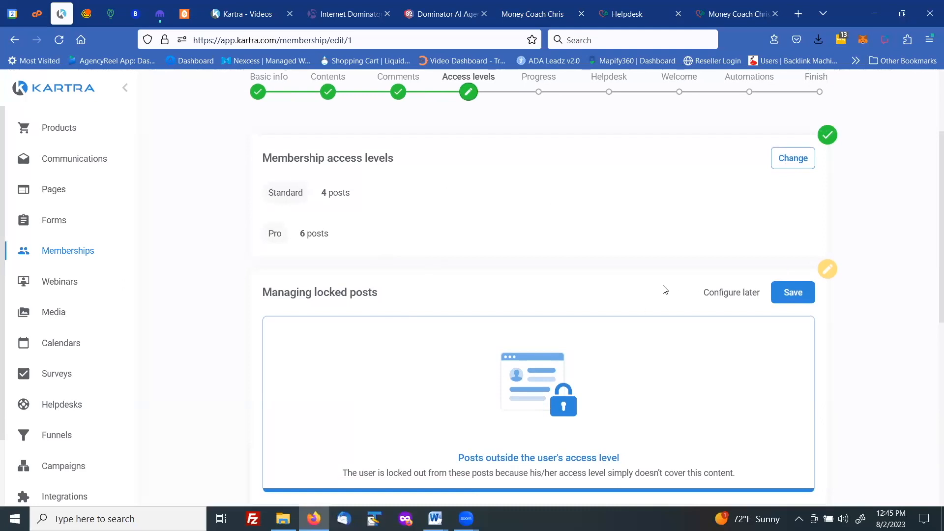
scroll(662, 289, "down", 3)
scroll(664, 289, "down", 2)
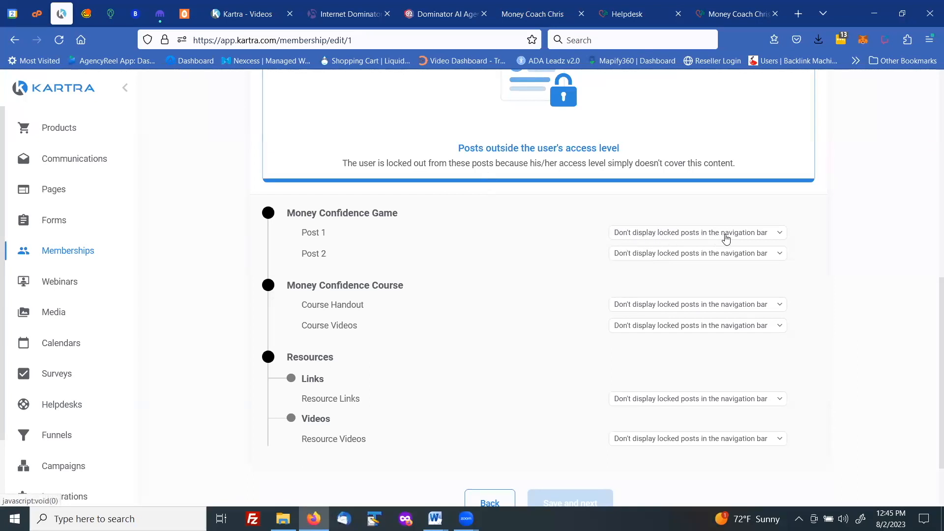
left_click(716, 254)
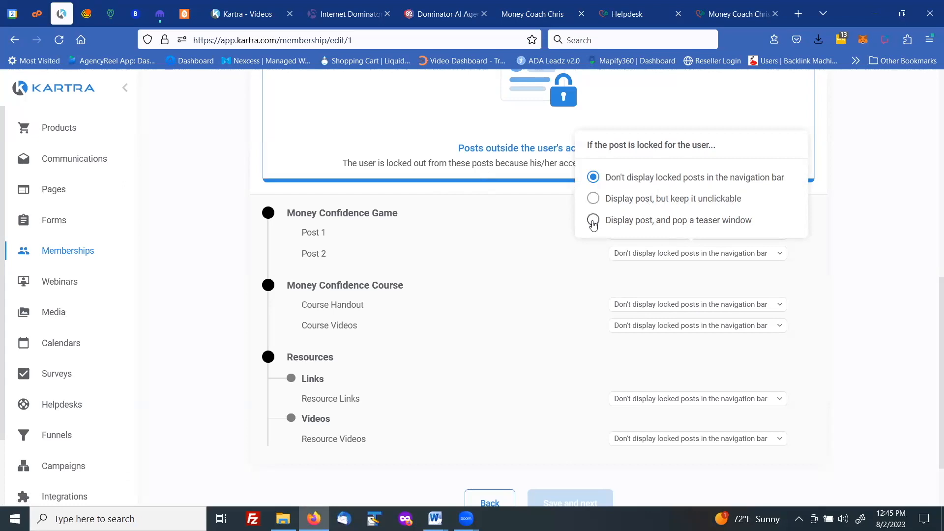
left_click(777, 401)
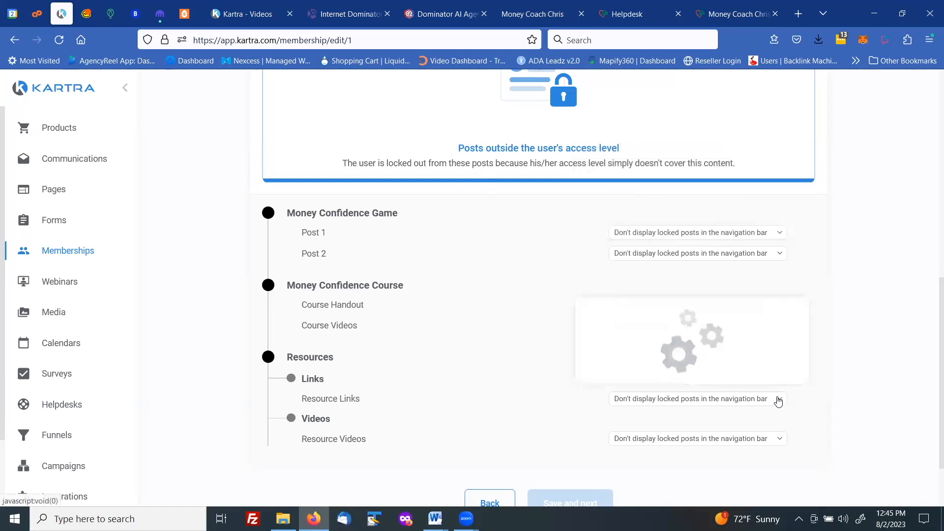
left_click(594, 366)
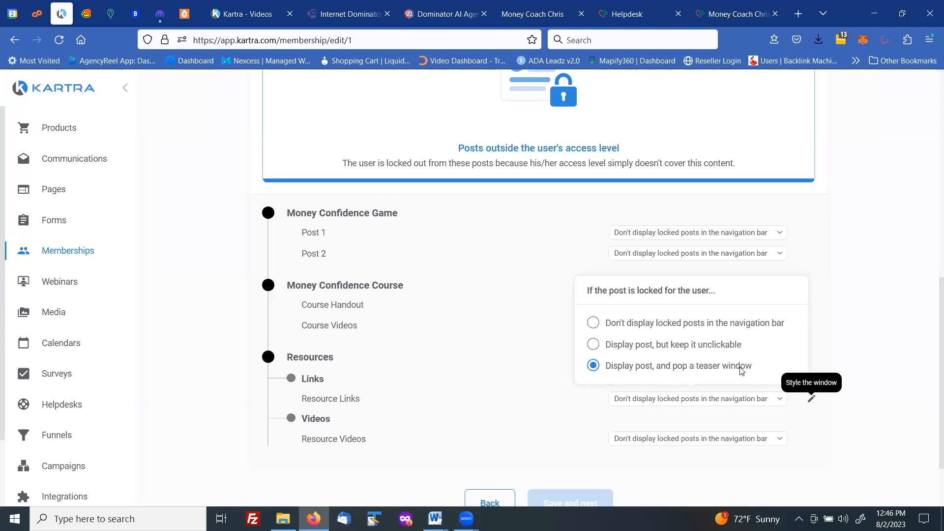
Try the Content Locked template with side text and a button for the Resource Links teaser, and start editing its placeholder text.
left_click(812, 400)
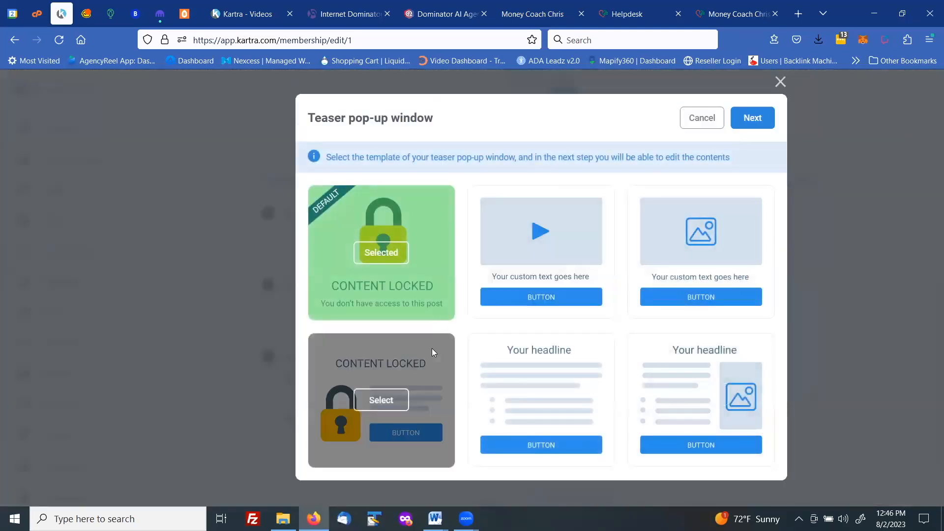
left_click(410, 366)
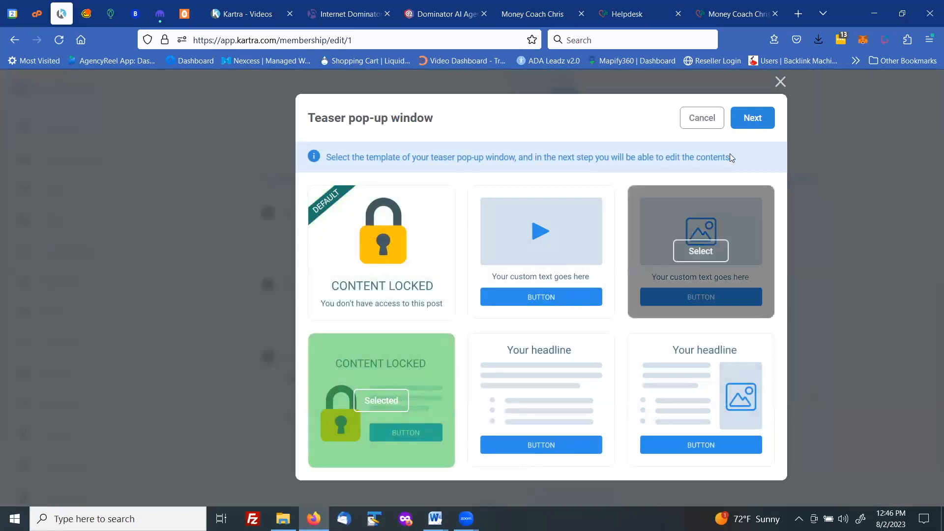
left_click(756, 120)
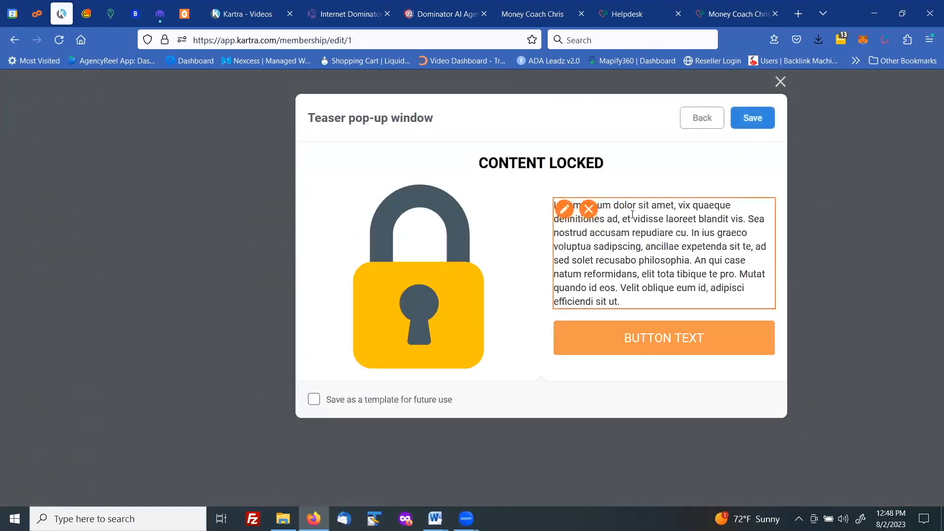
left_click_drag(624, 207, 683, 292)
left_click(660, 295)
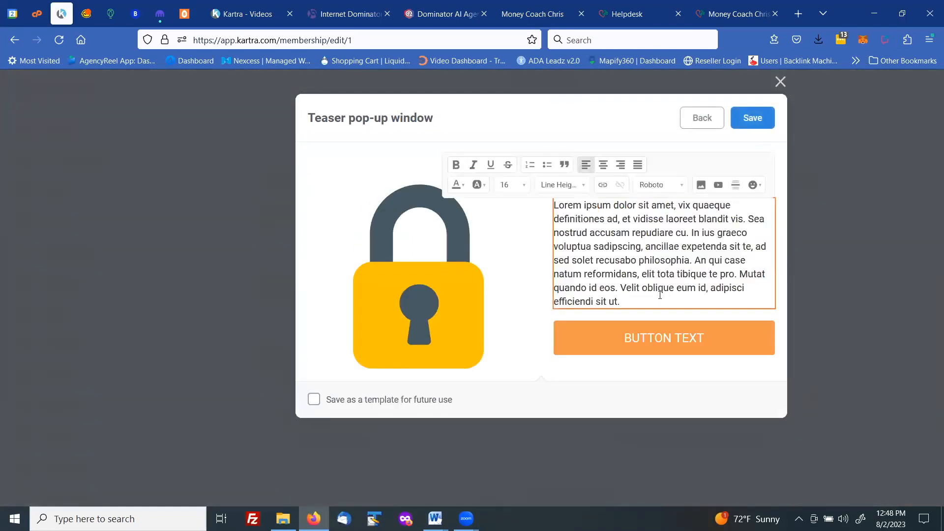
Mark the teaser as a reusable template named My Template, look at its button settings, and close the window without saving.
left_click(314, 399)
left_click(376, 459)
type("My Template")
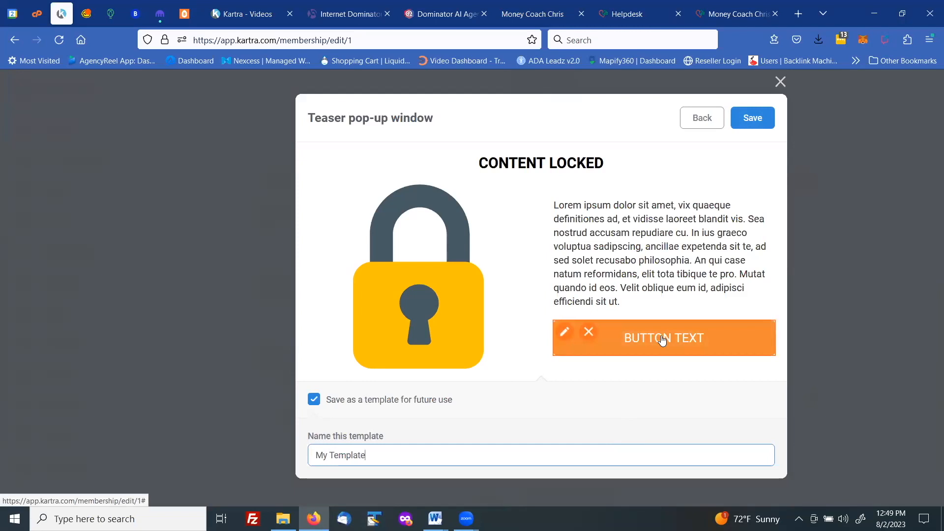
left_click(663, 340)
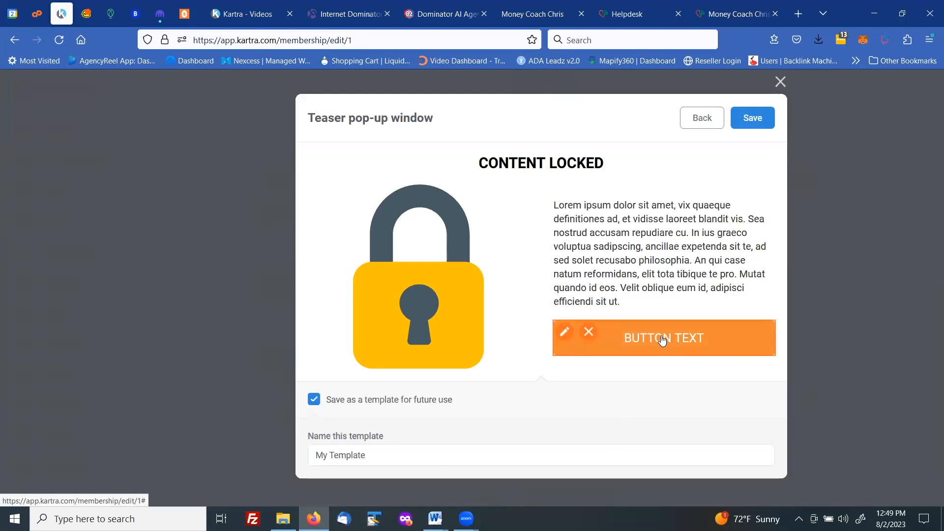
left_click(565, 332)
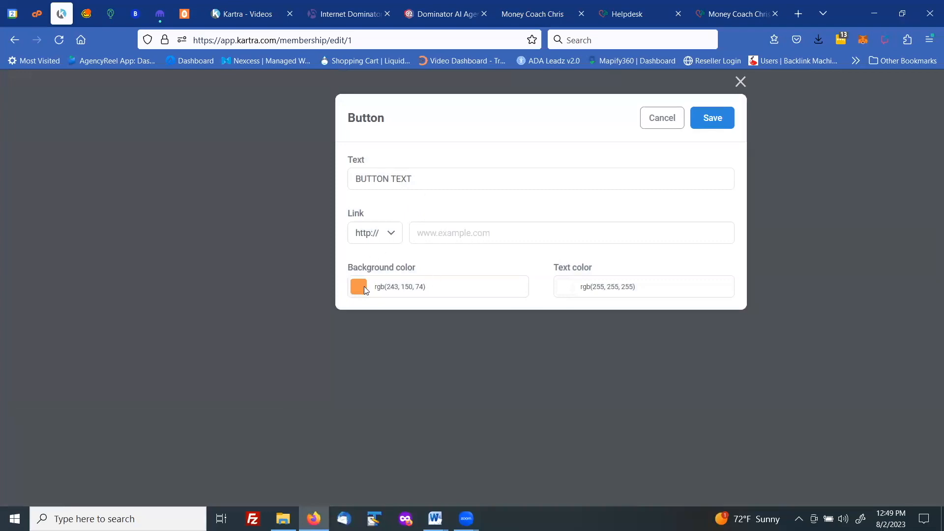
key("Escape")
key("Escape")
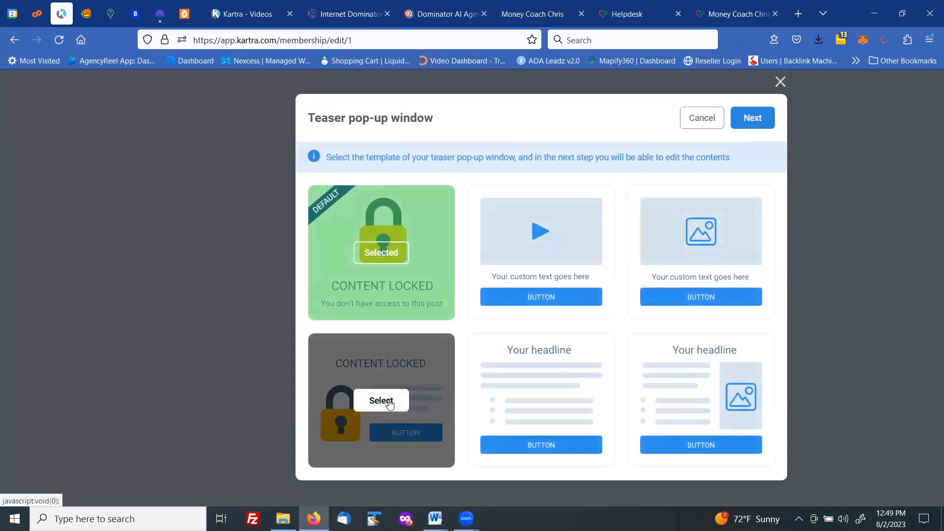
Examine the button link settings in the Content Locked teaser template with side text, and close the teaser window without saving.
left_click(389, 403)
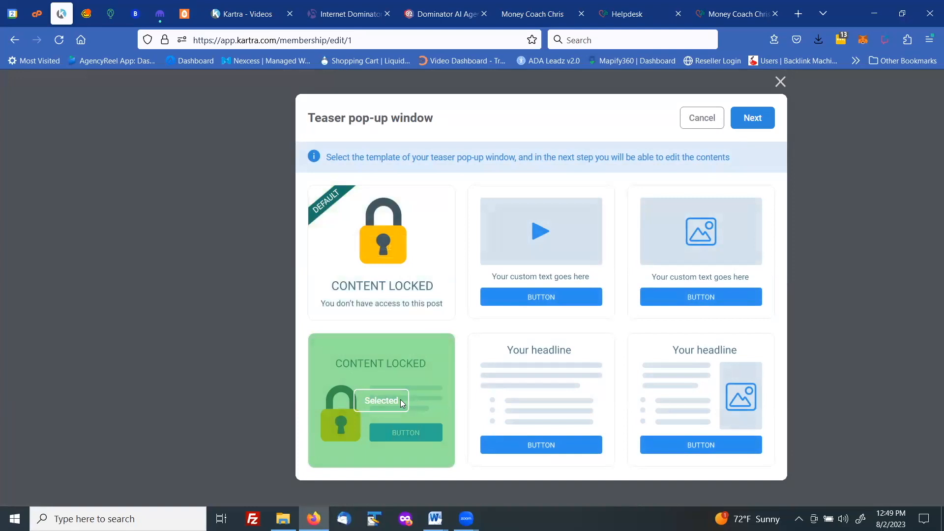
left_click(752, 117)
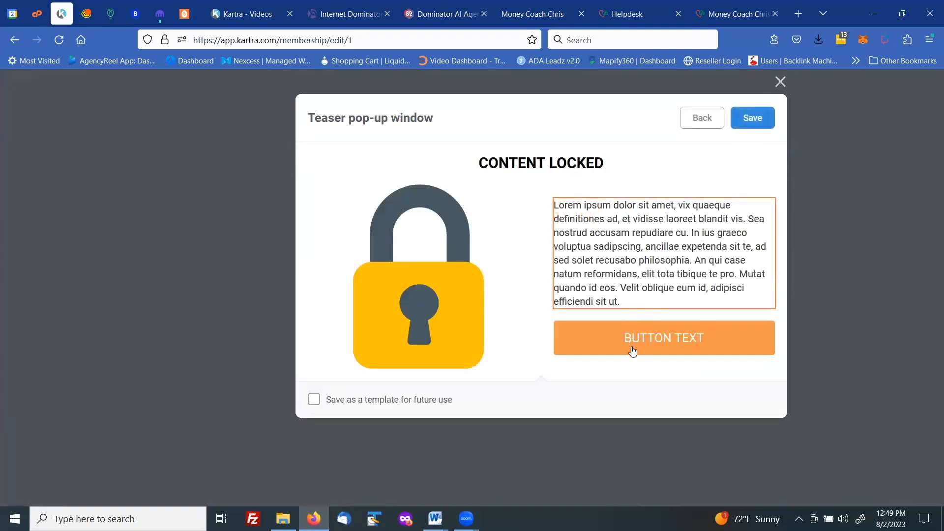
left_click(565, 332)
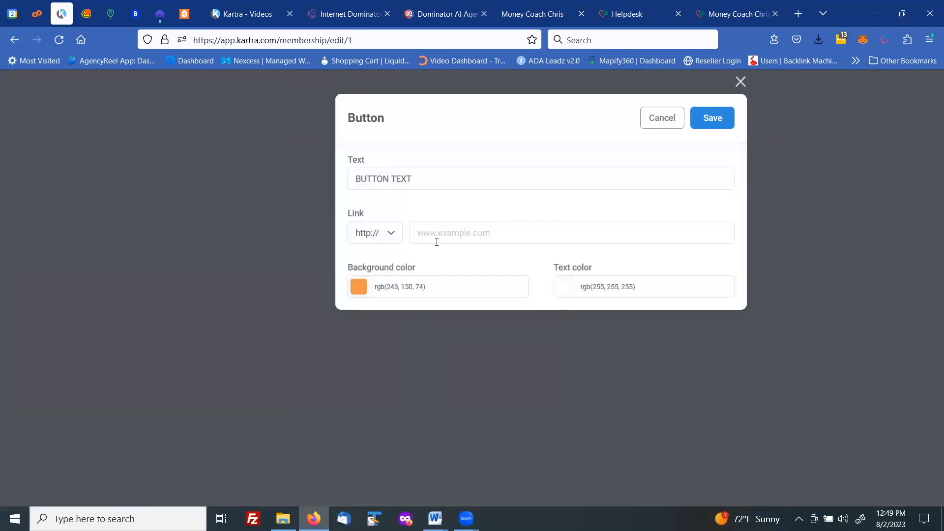
left_click(396, 240)
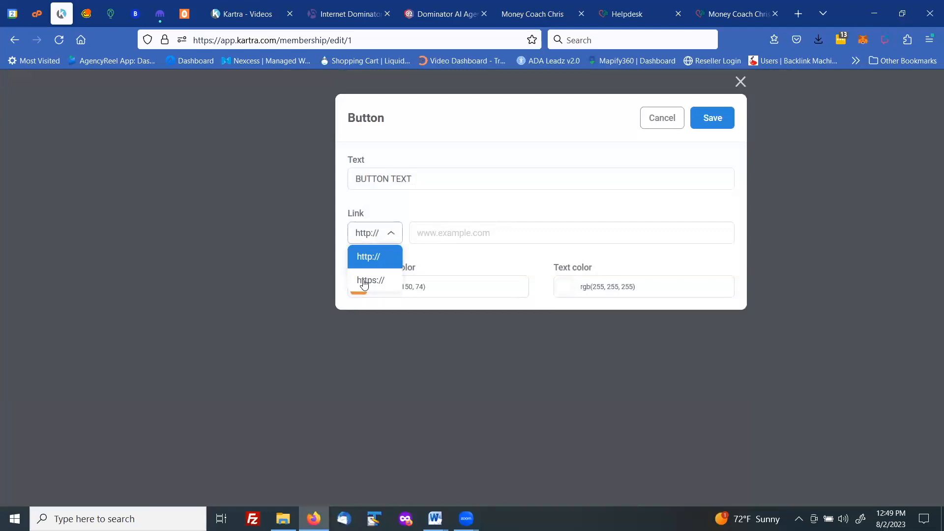
key("Escape")
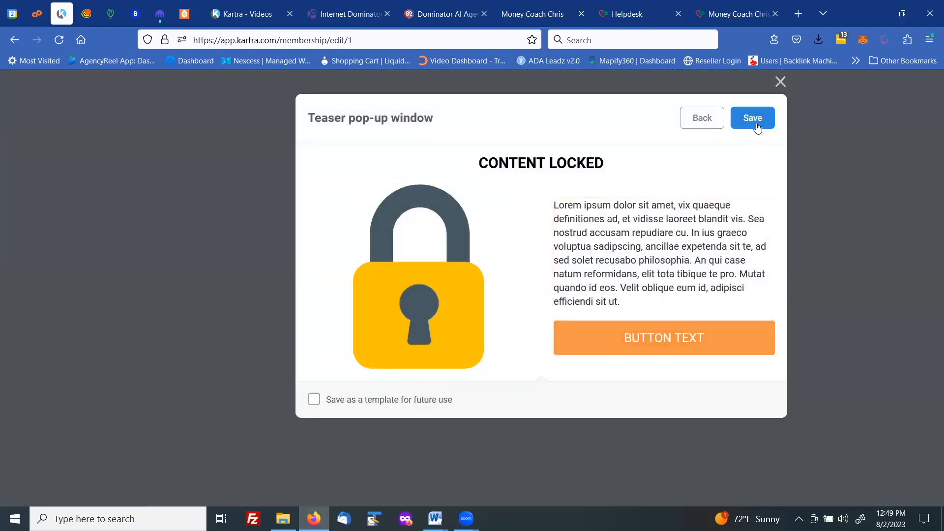
mouse_move(681, 349)
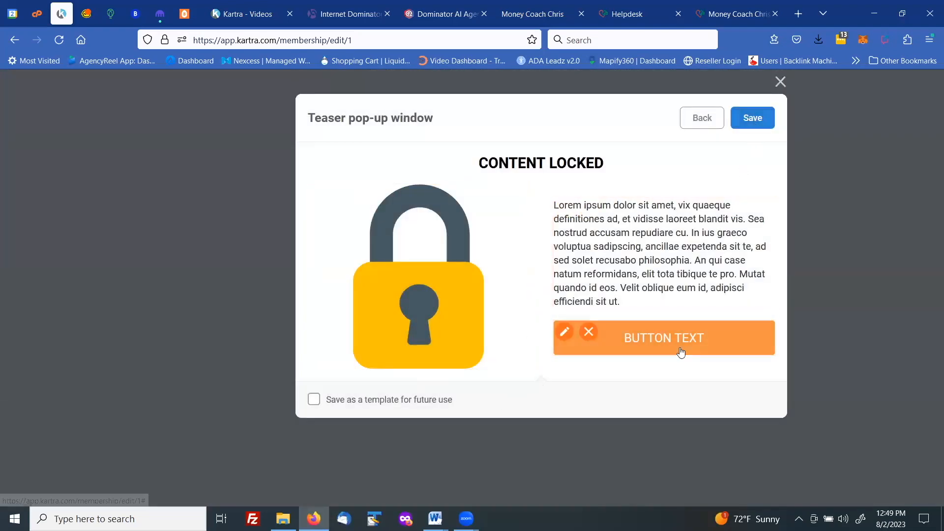
left_click(571, 332)
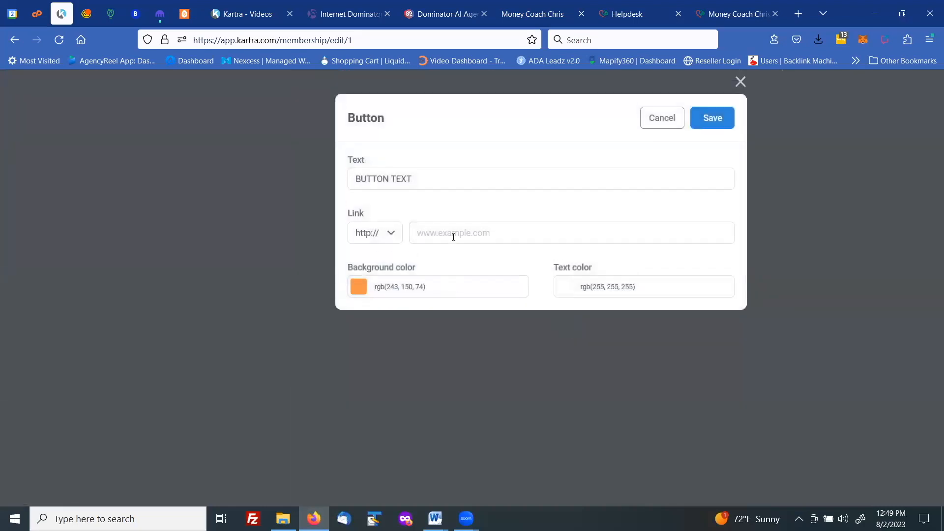
key("Escape")
key("Escape")
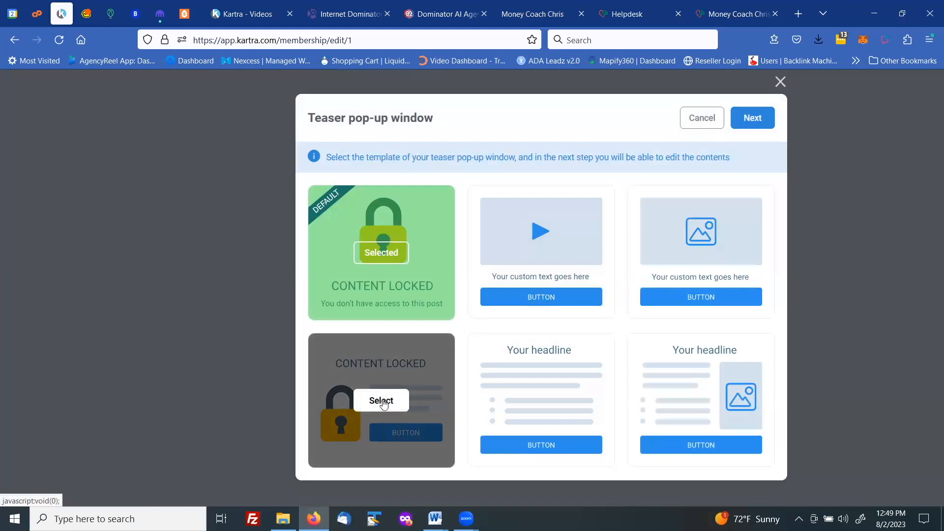
key("Escape")
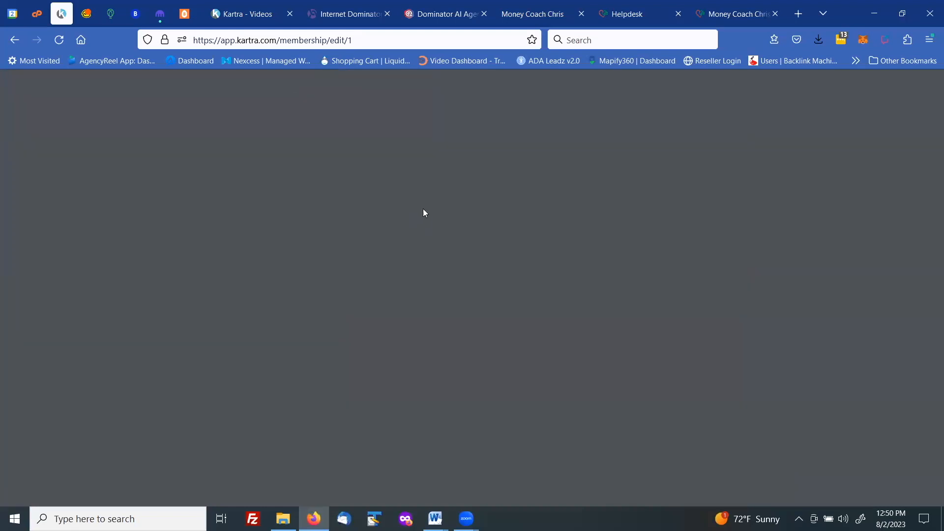
Reopen the Money Confidence membership for editing from the memberships list and launch its contents builder.
left_click(15, 42)
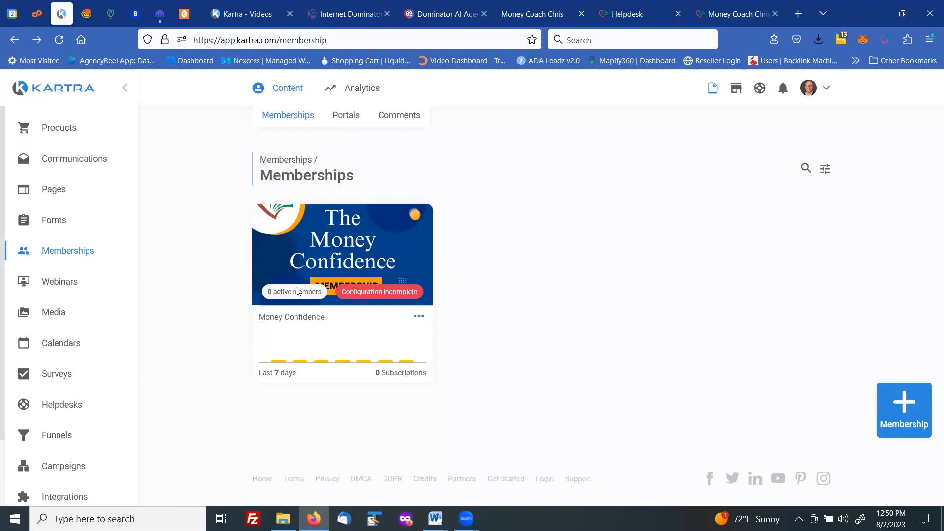
left_click(420, 318)
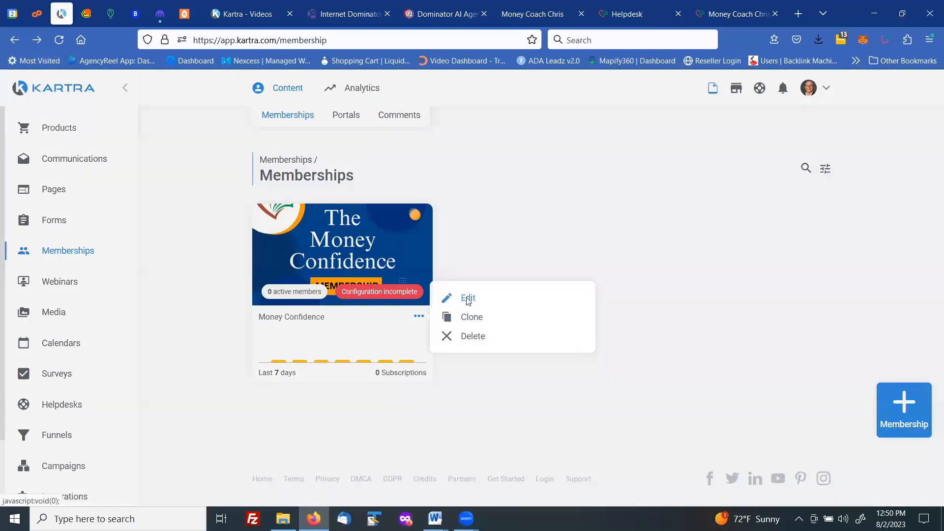
left_click(467, 298)
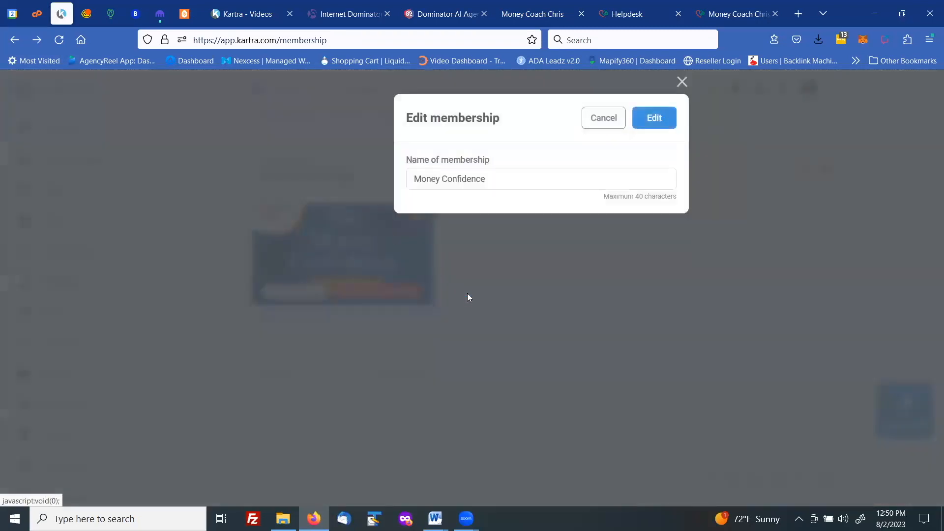
left_click(653, 117)
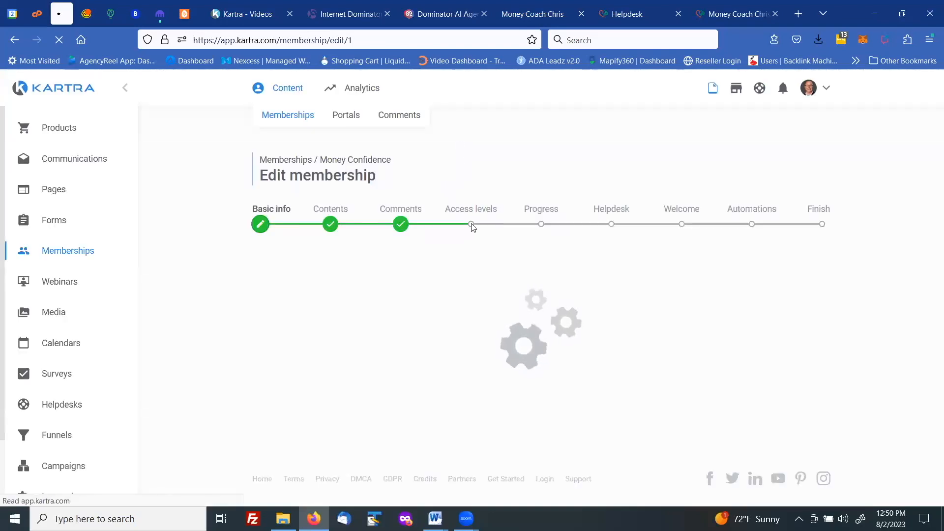
scroll(583, 348, "down", 3)
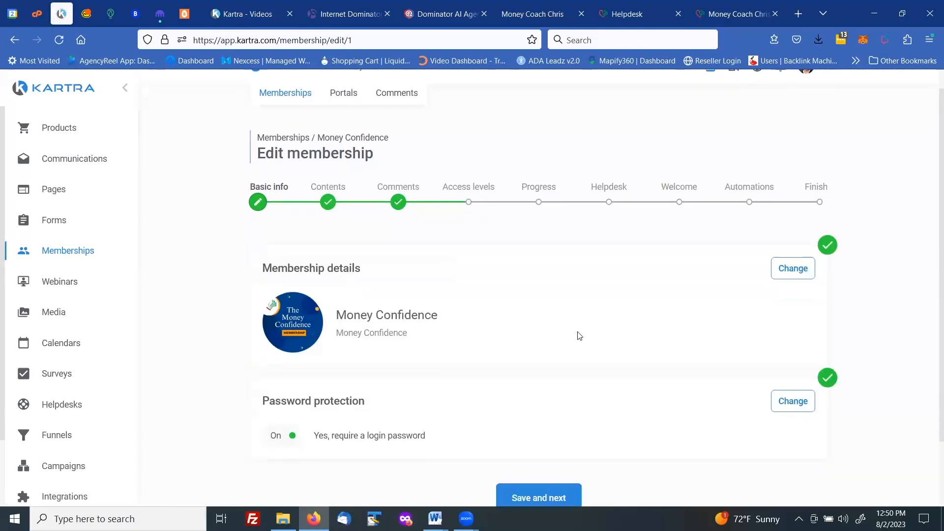
left_click(539, 423)
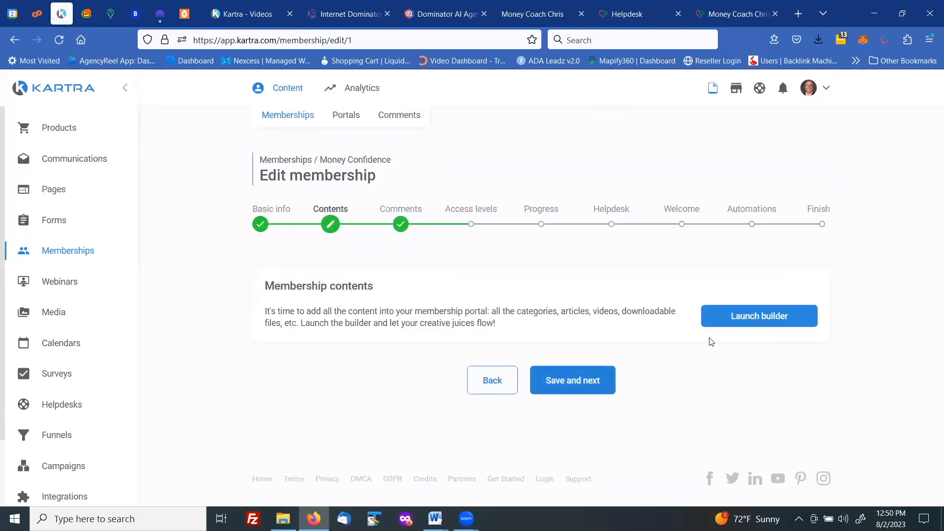
left_click(741, 315)
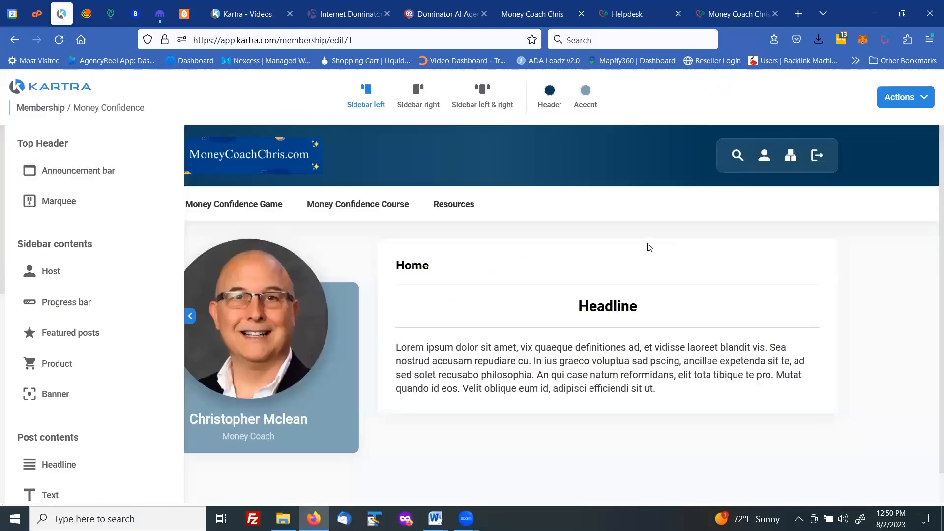
Add the Kartra video Course Video 1, from no category in particular, to the Course Videos post under Money Confidence Course.
mouse_move(380, 211)
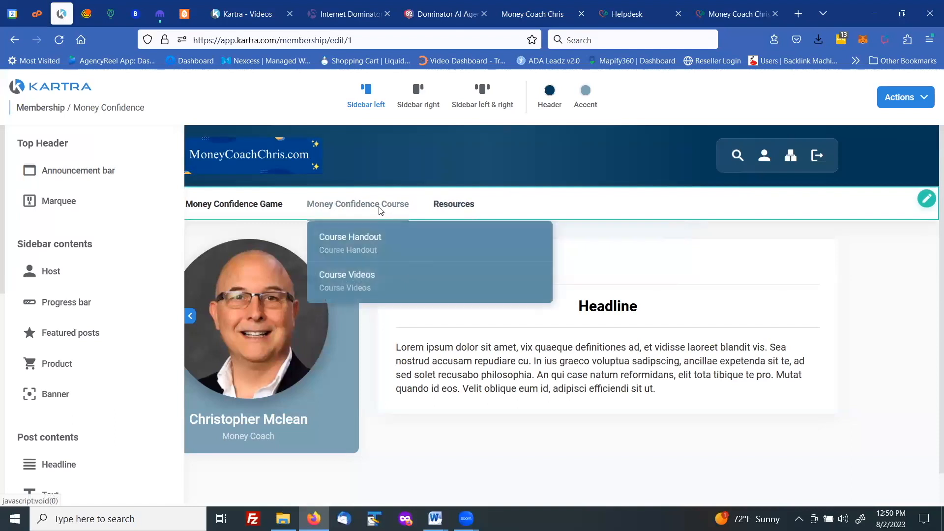
left_click(344, 278)
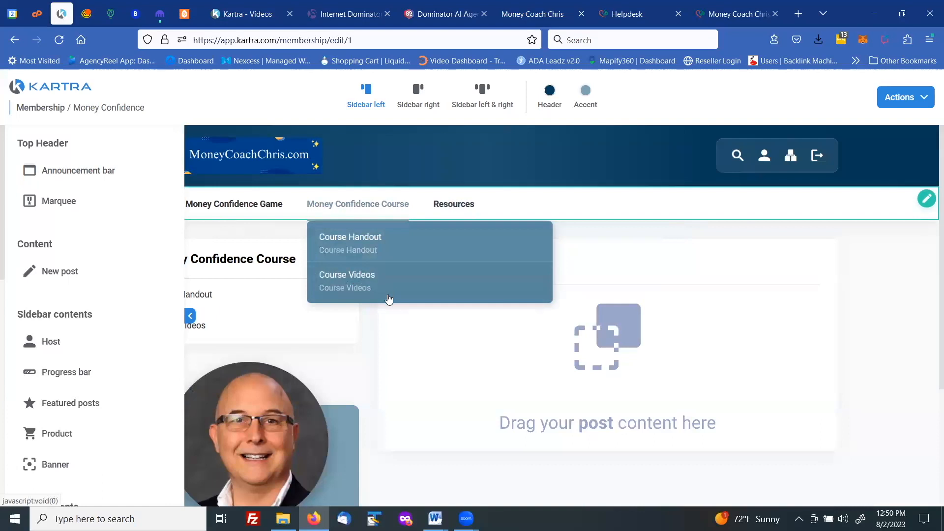
left_click(377, 251)
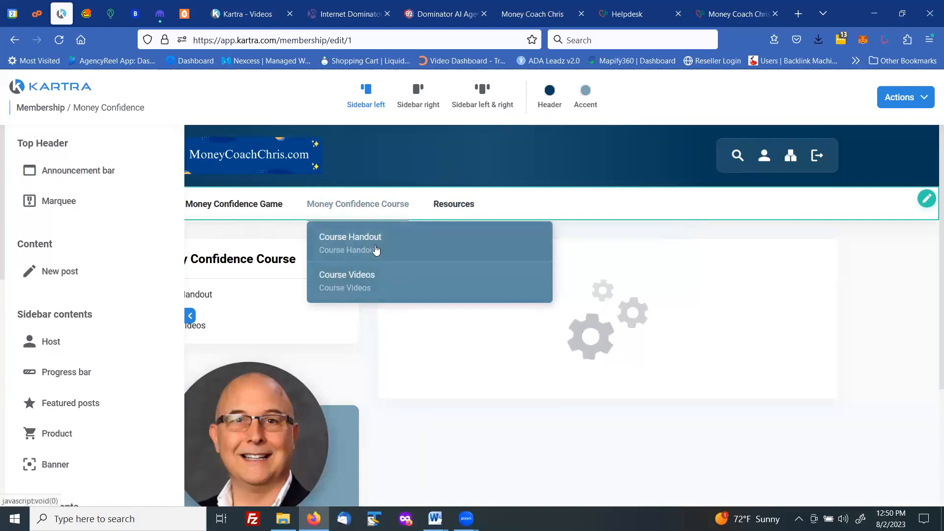
left_click(372, 282)
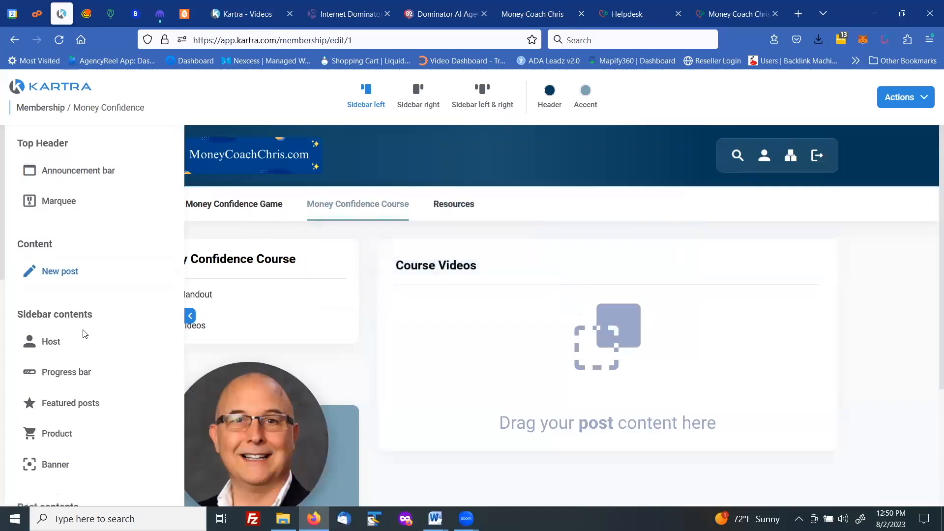
scroll(85, 334, "down", 4)
scroll(63, 344, "down", 1)
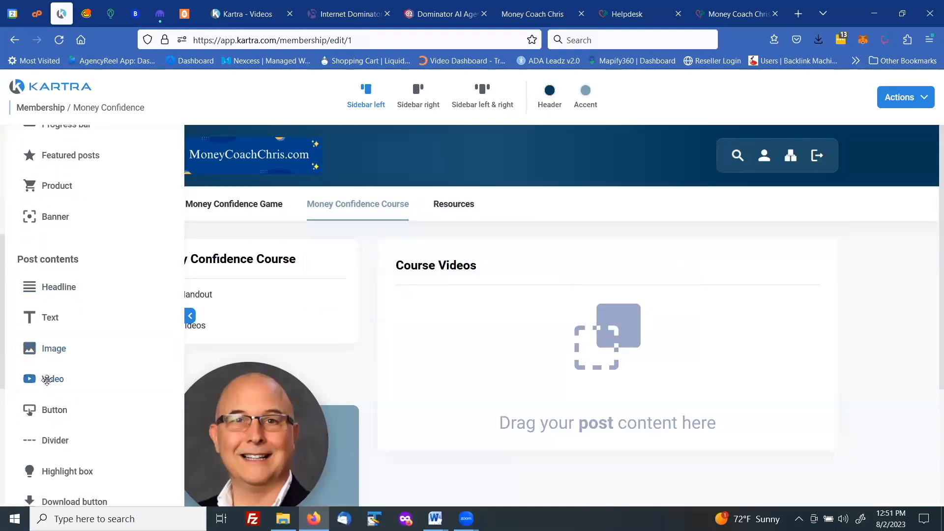
left_click_drag(47, 380, 618, 309)
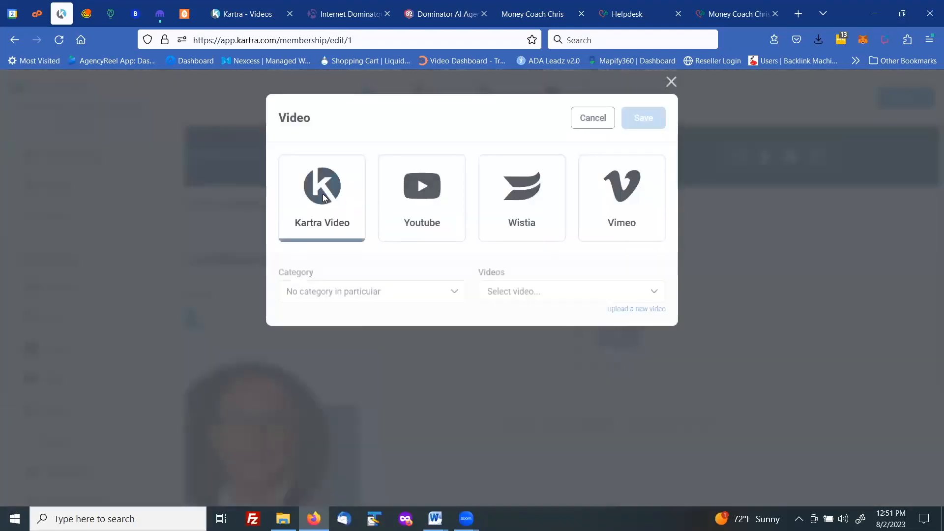
left_click(441, 290)
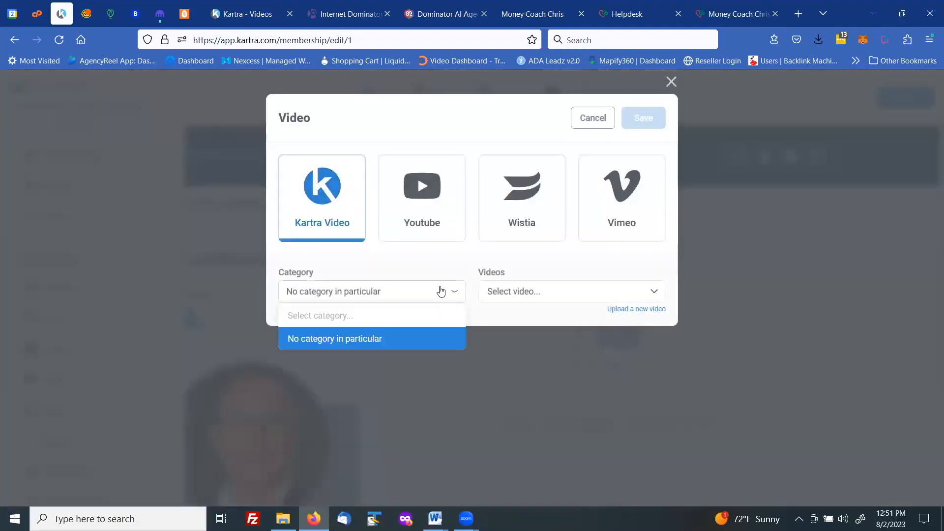
left_click(419, 339)
left_click(540, 301)
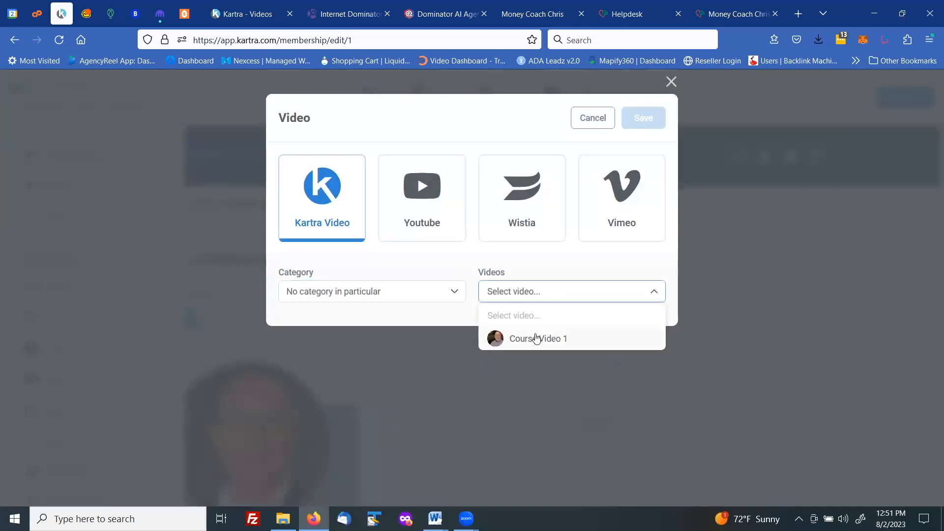
left_click(536, 336)
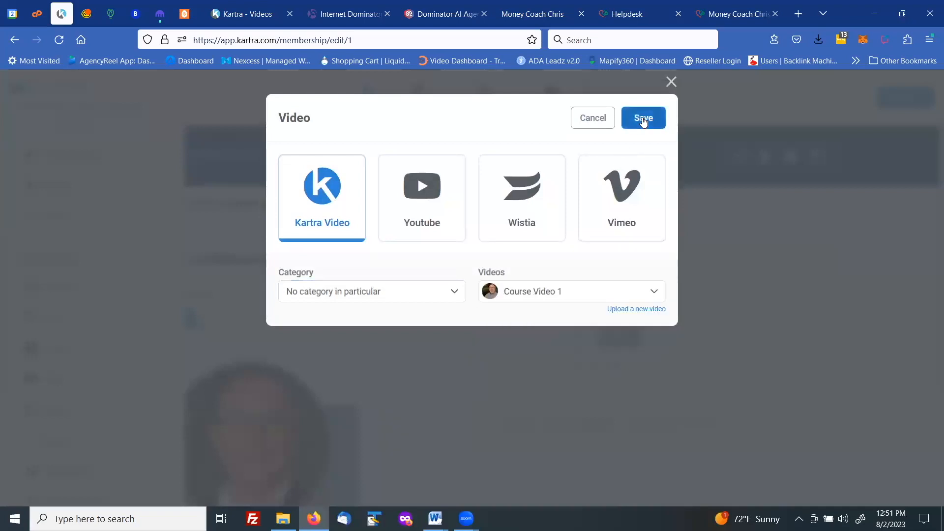
left_click(643, 119)
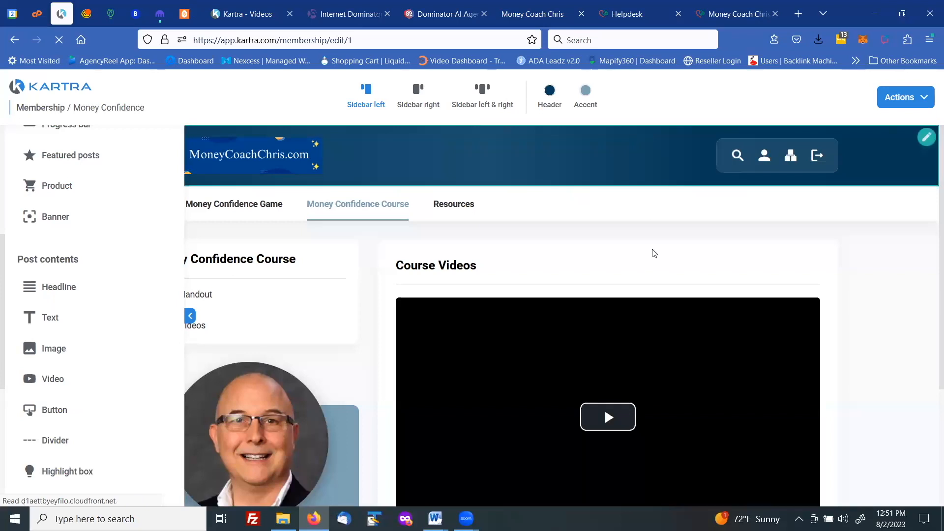
Play the video in the Course Videos post to check it, and save and exit the builder with the current template.
scroll(698, 295, "down", 3)
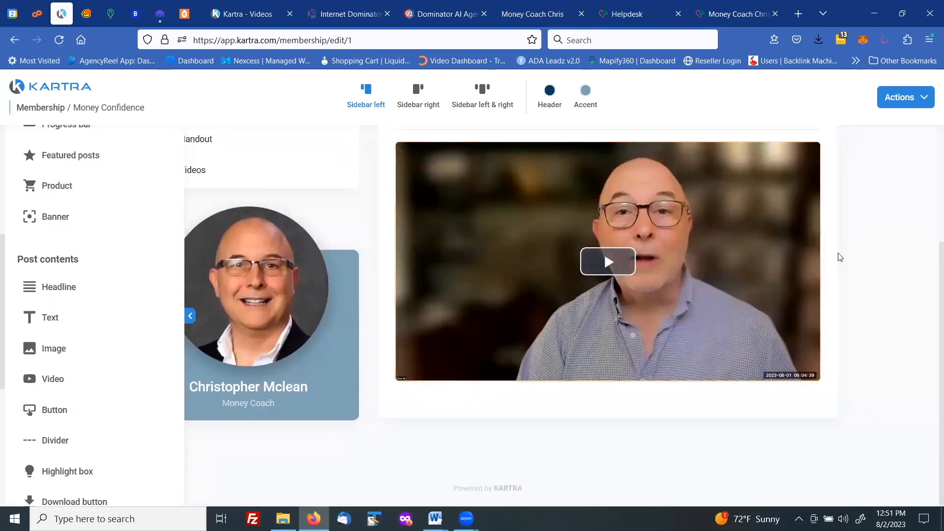
left_click(608, 260)
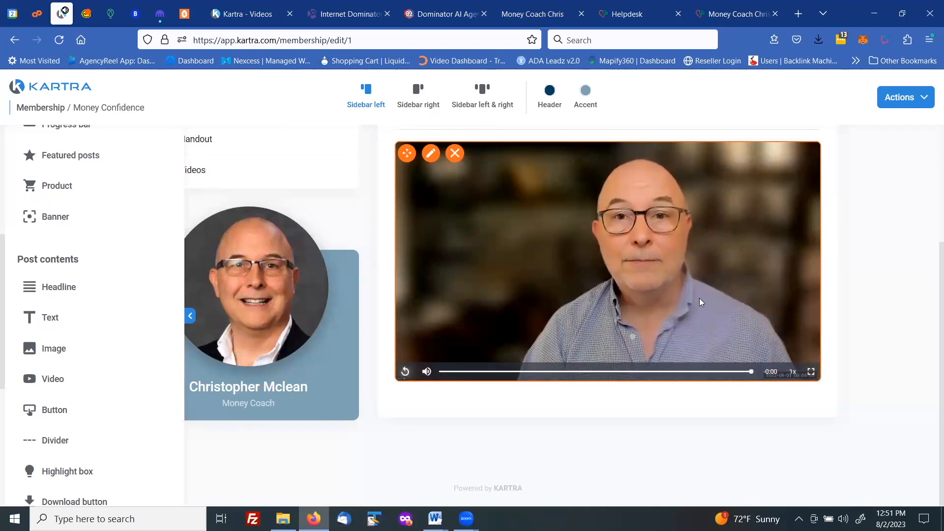
left_click(893, 99)
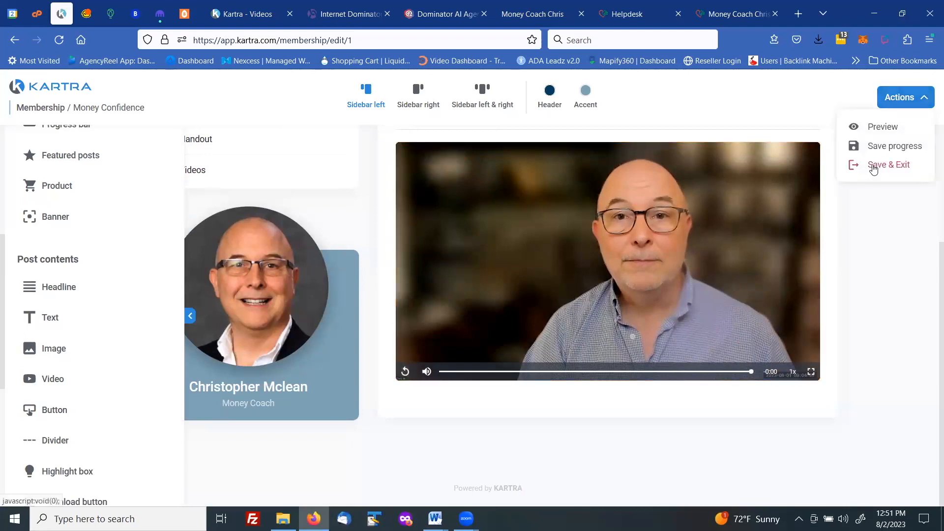
left_click(873, 167)
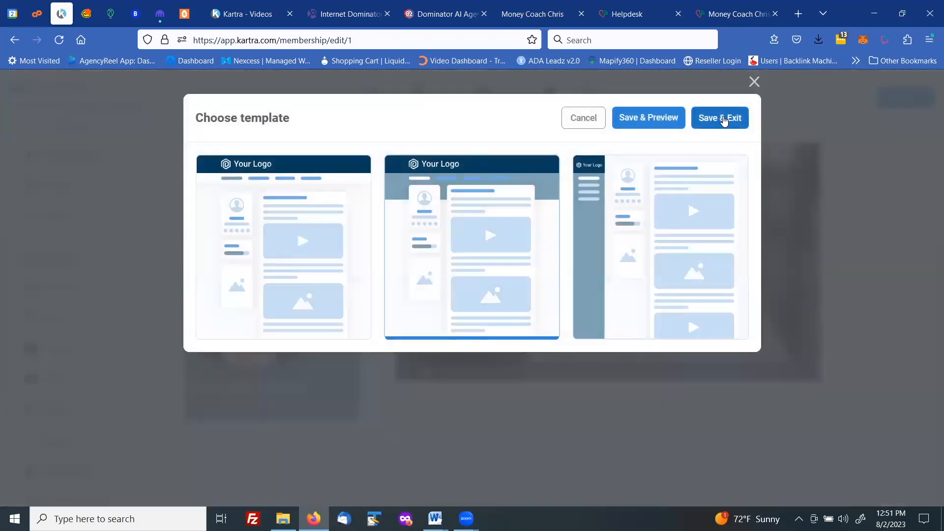
left_click(724, 119)
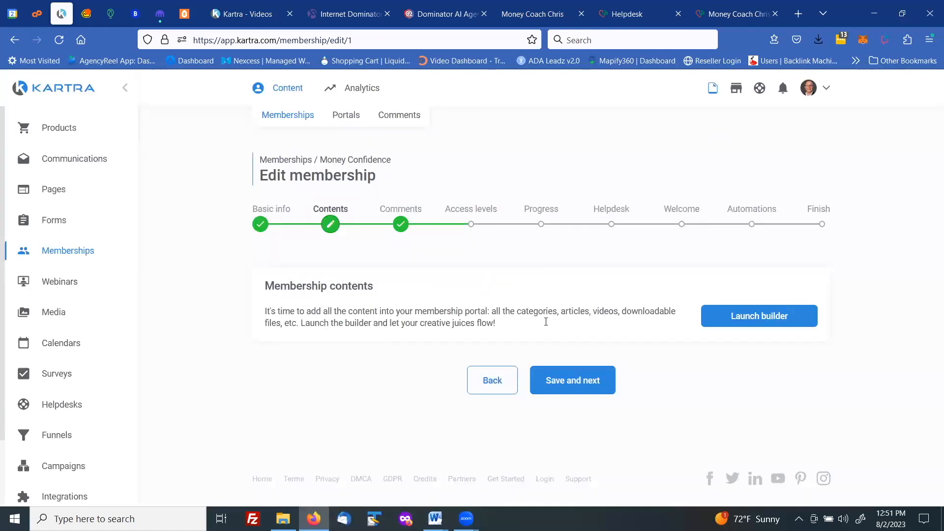
Save the Contents and Comments setup stages and go to the locked post settings in Access levels.
left_click(568, 383)
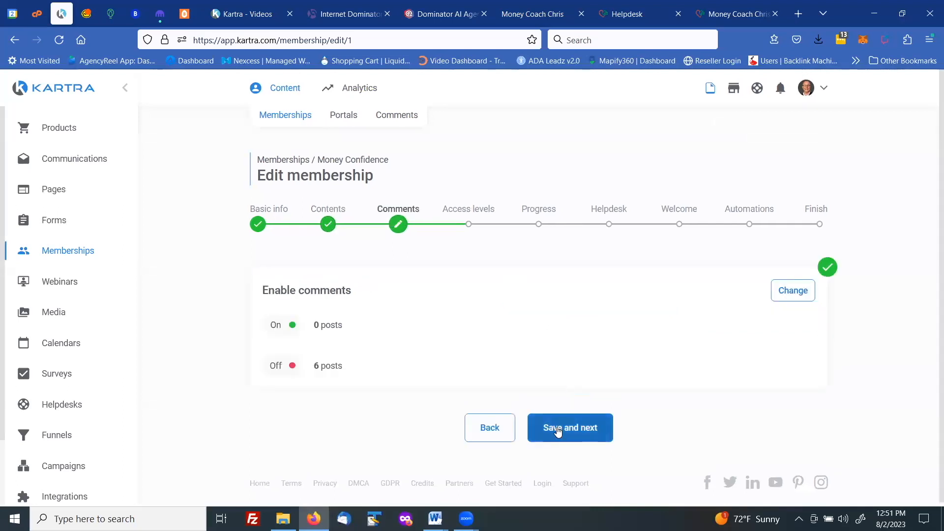
left_click(558, 431)
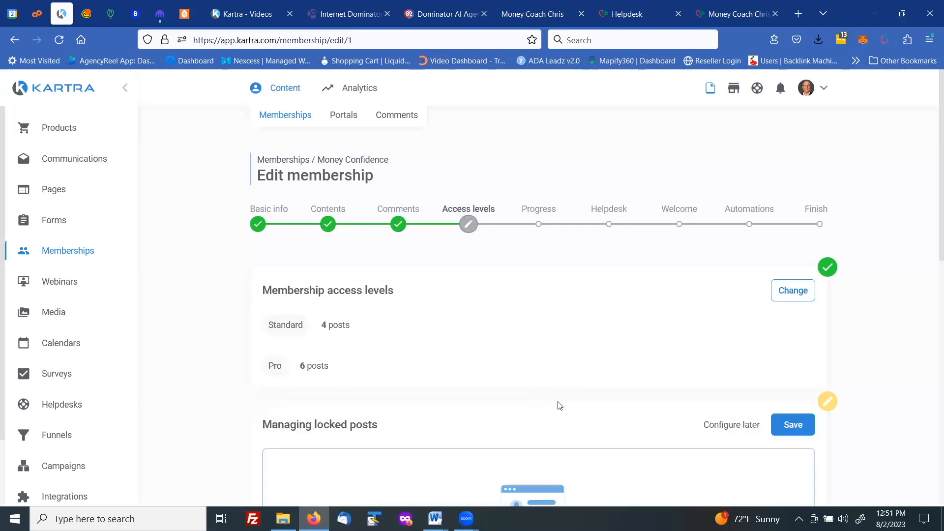
scroll(586, 333, "down", 10)
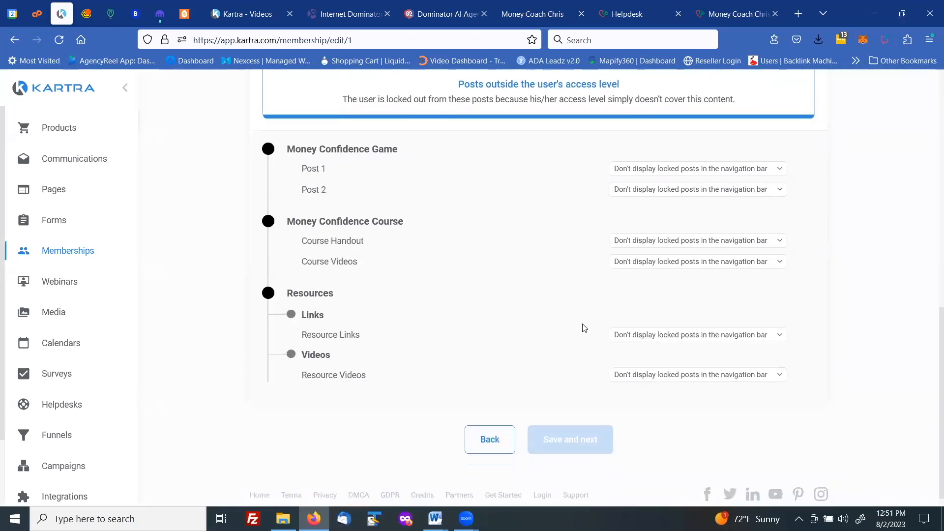
scroll(547, 314, "up", 1)
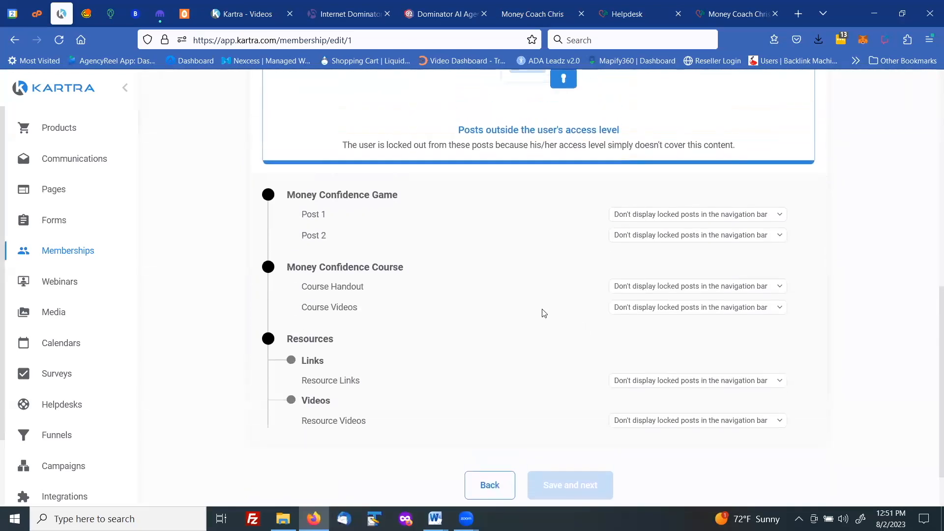
Save the locked posts setting as not displayed in the navigation bar, and complete the Progress stage without displaying a progress bar.
left_click(685, 215)
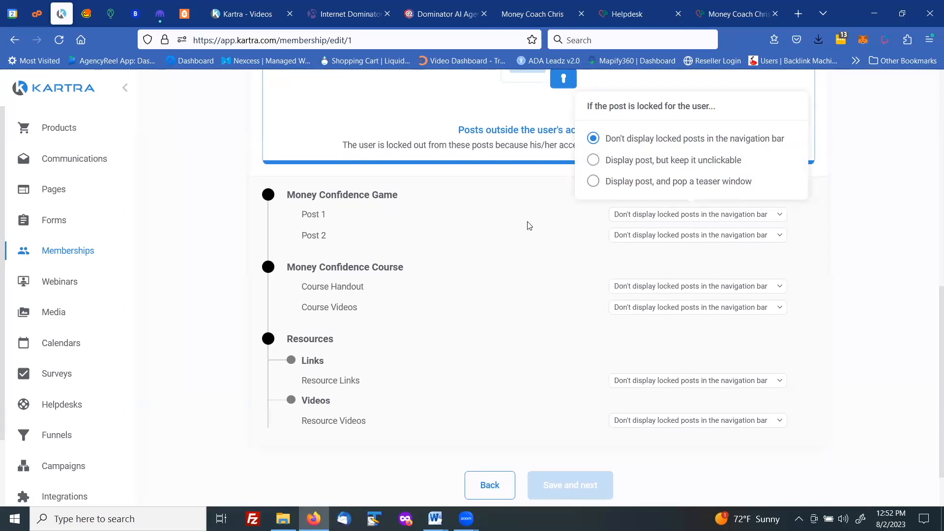
scroll(628, 278, "up", 6)
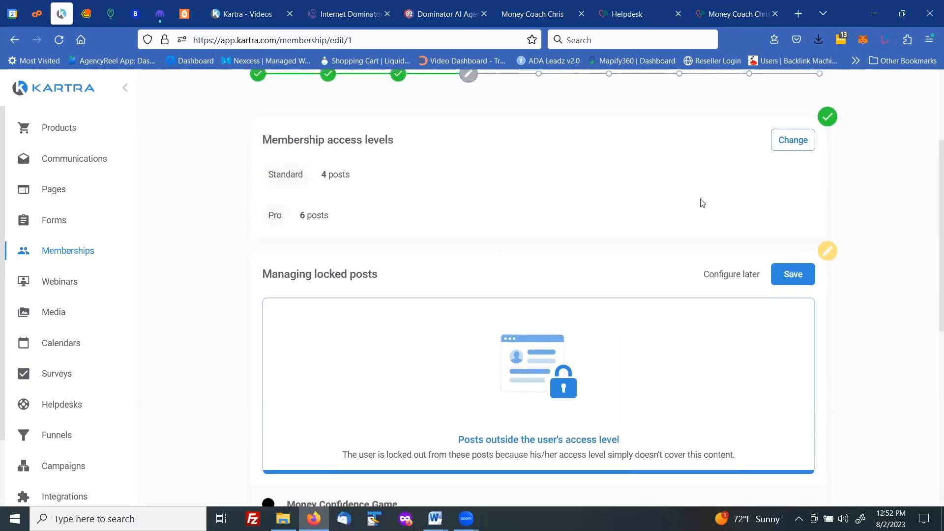
left_click(786, 274)
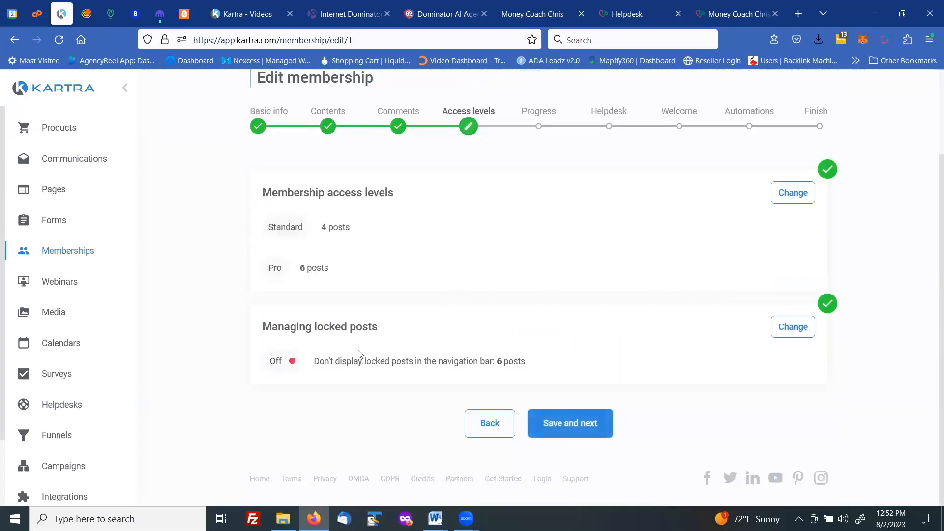
left_click(568, 424)
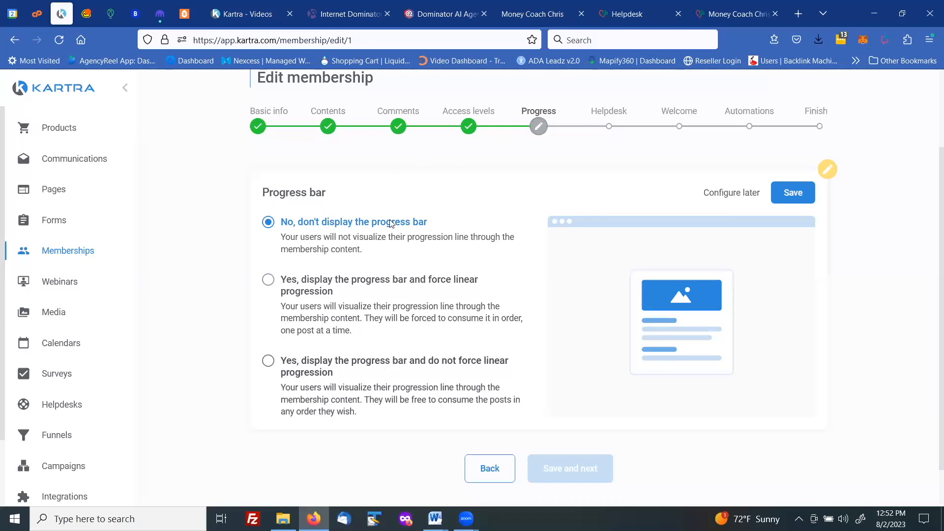
left_click(788, 193)
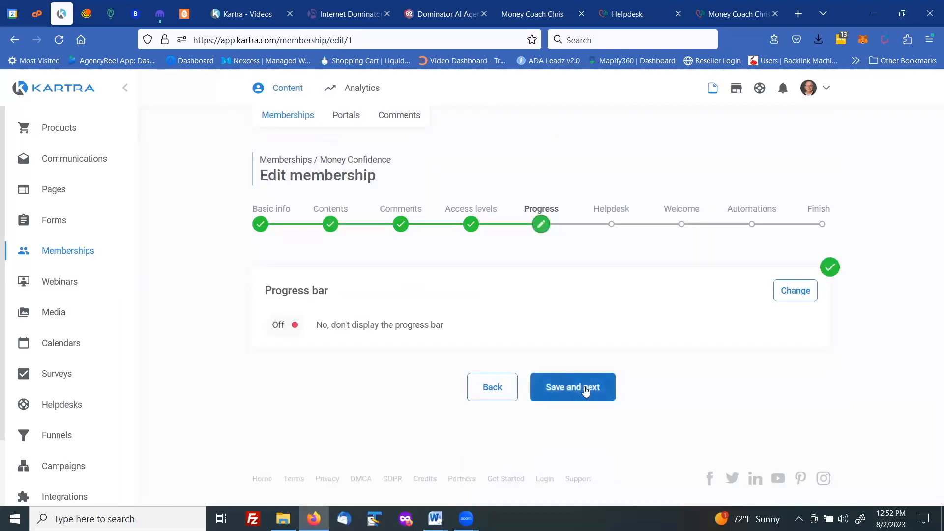
left_click(586, 391)
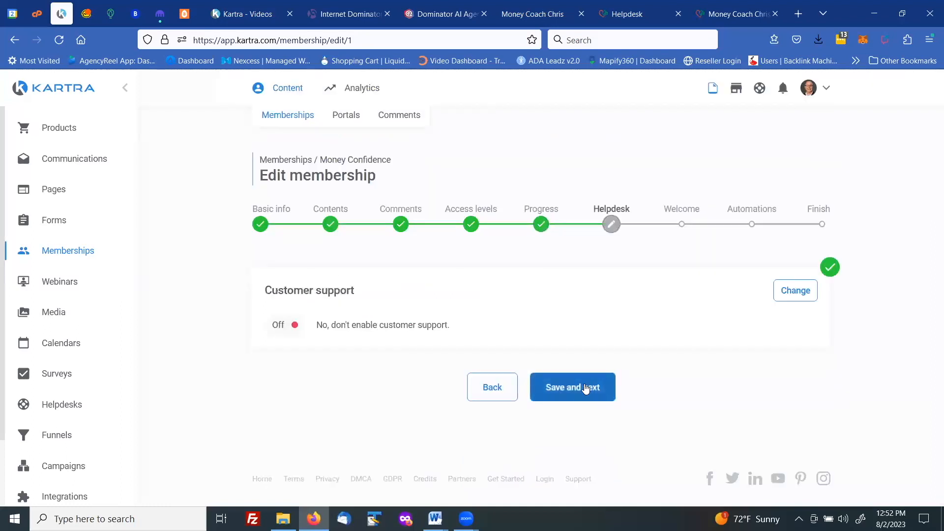
Change customer support to the Kartra Helpdesk named Helpdesk, save it and proceed to the Welcome stage.
left_click(796, 290)
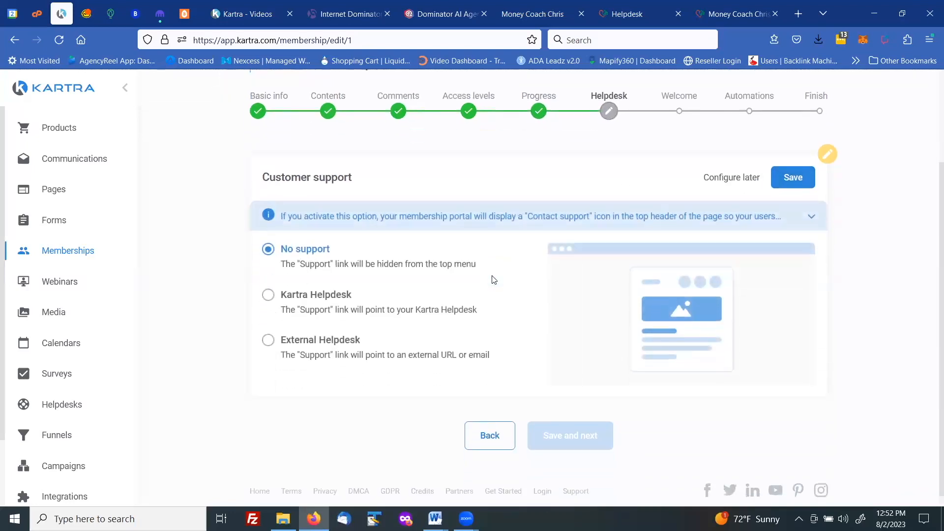
left_click(268, 285)
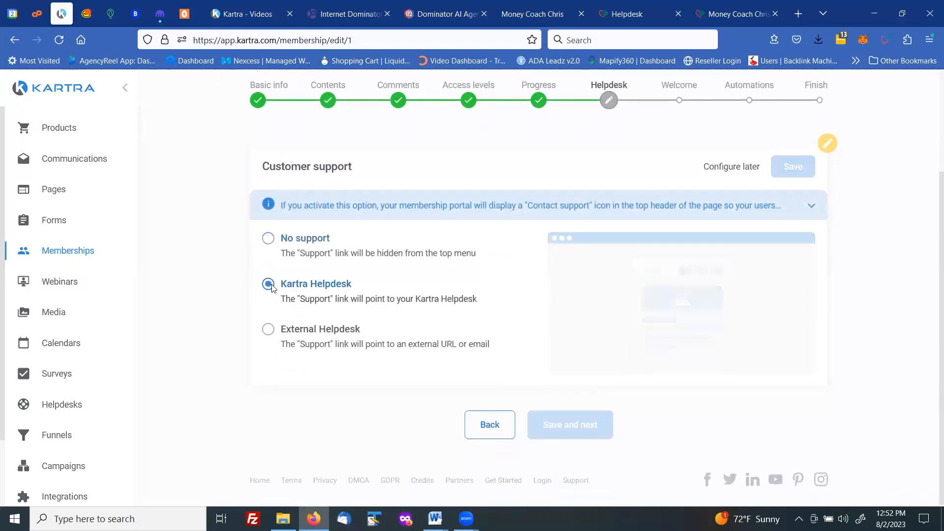
scroll(541, 275, "down", 2)
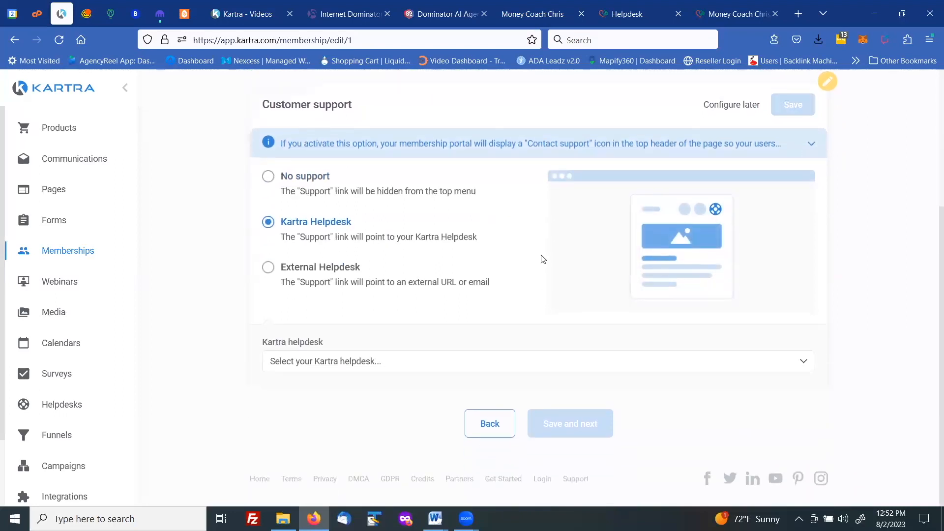
left_click(377, 368)
left_click(302, 411)
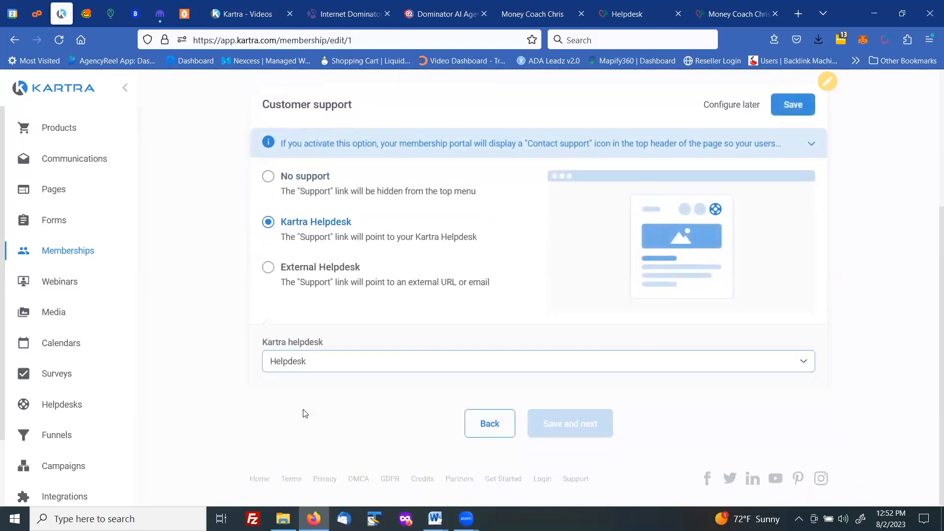
left_click(788, 106)
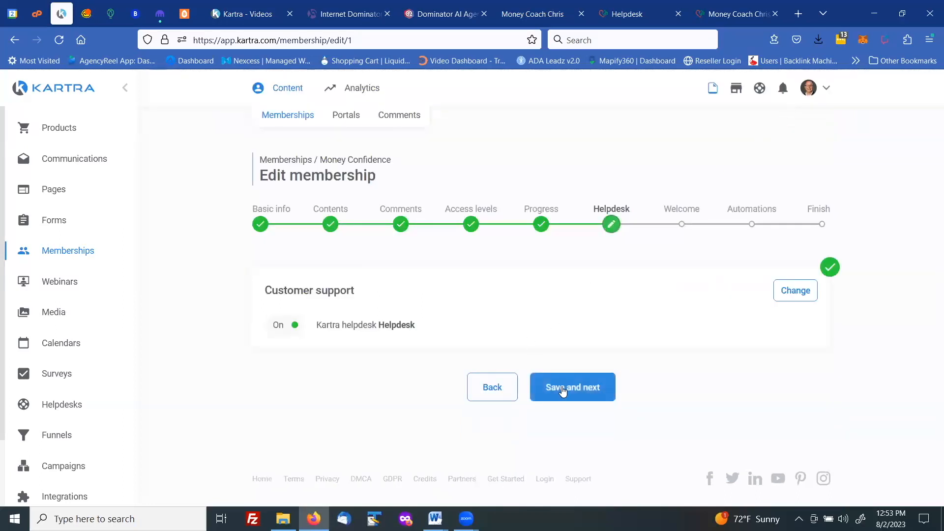
left_click(563, 389)
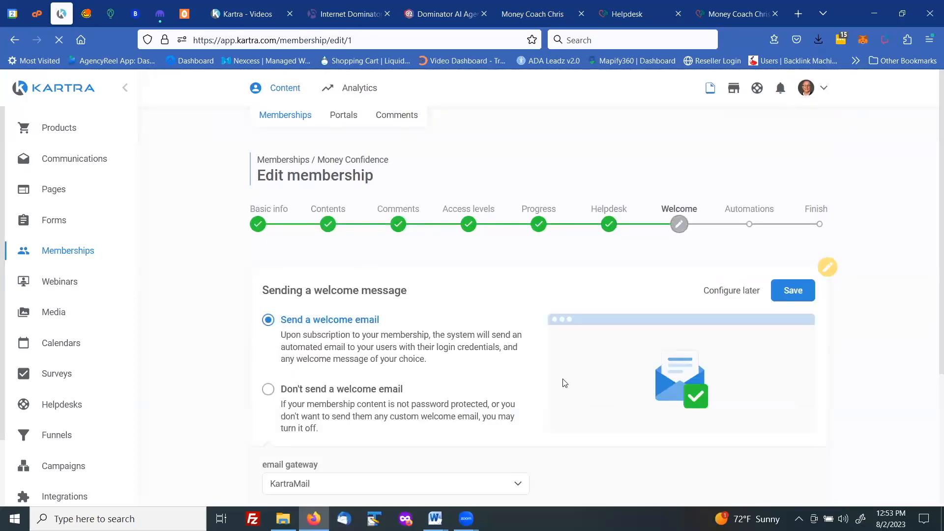
Save the option to send a welcome email through KartraMail and review the default welcome message text.
scroll(539, 268, "down", 4)
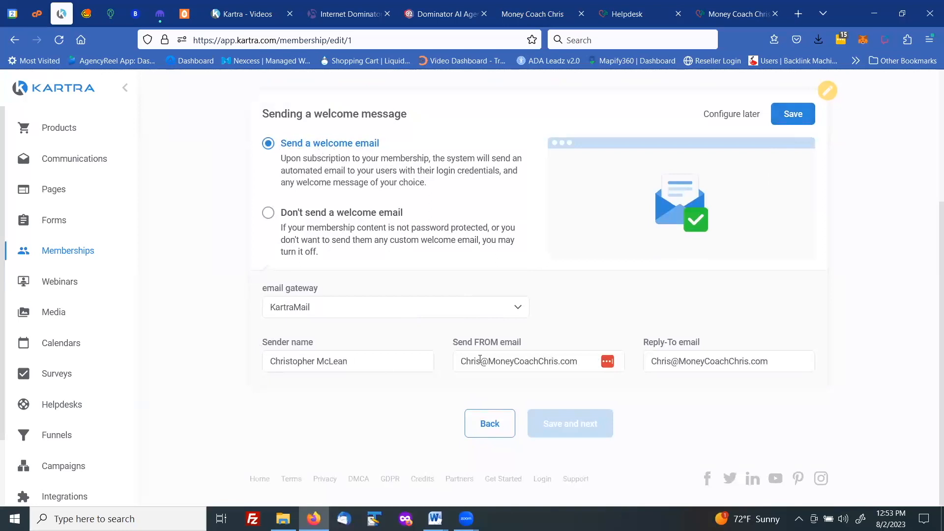
left_click(790, 115)
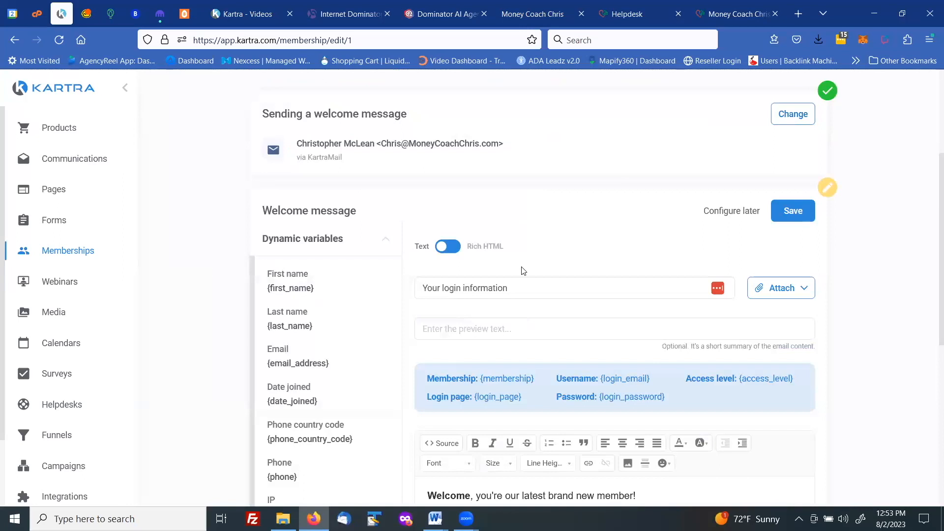
scroll(538, 273, "down", 2)
scroll(538, 272, "down", 2)
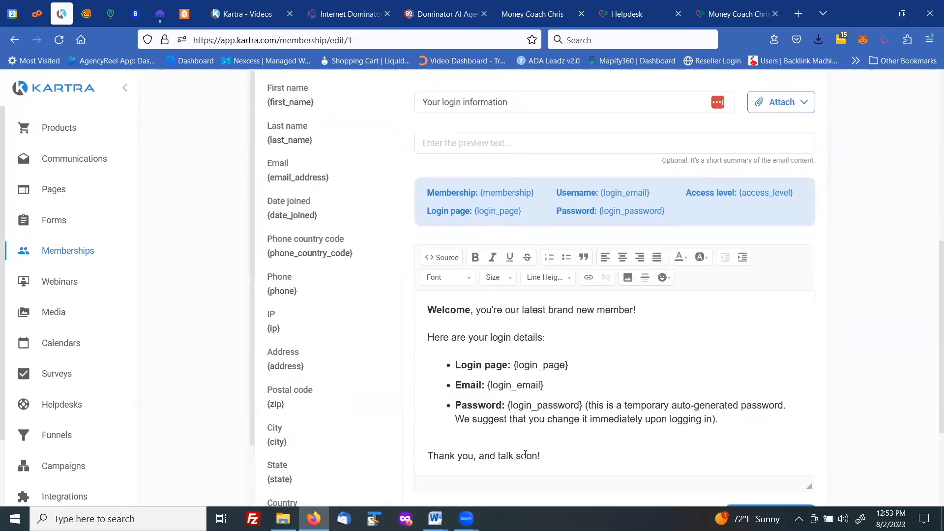
scroll(532, 426, "down", 3)
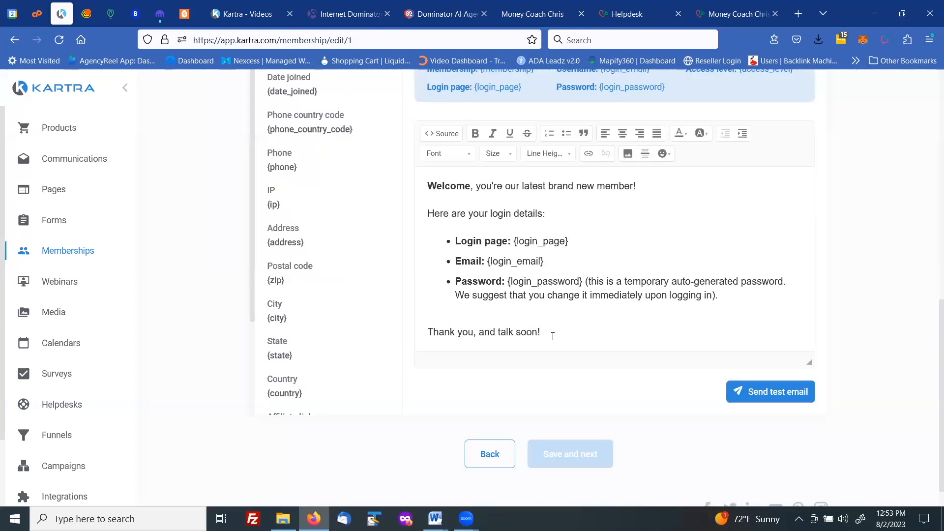
Copy the entire body text of the welcome message, from the greeting to the closing line.
left_click_drag(551, 336, 429, 185)
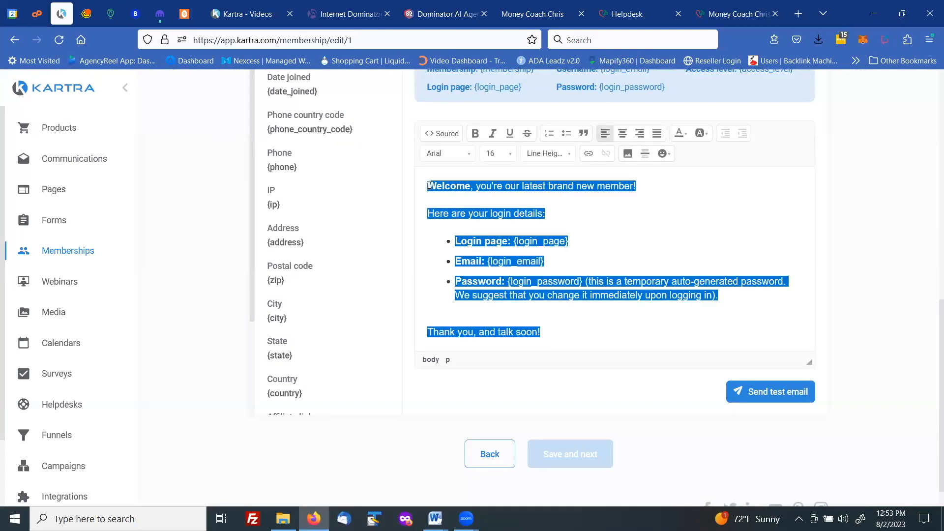
right_click(430, 185)
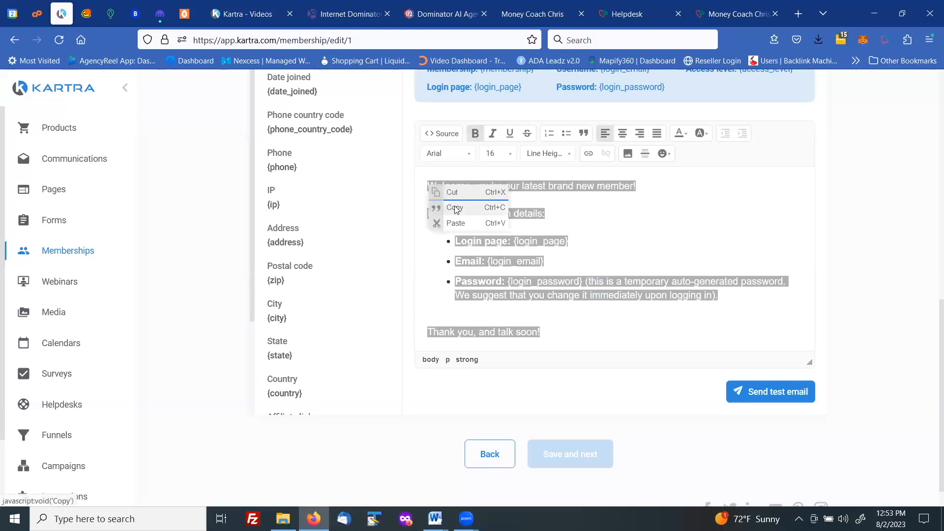
left_click(455, 205)
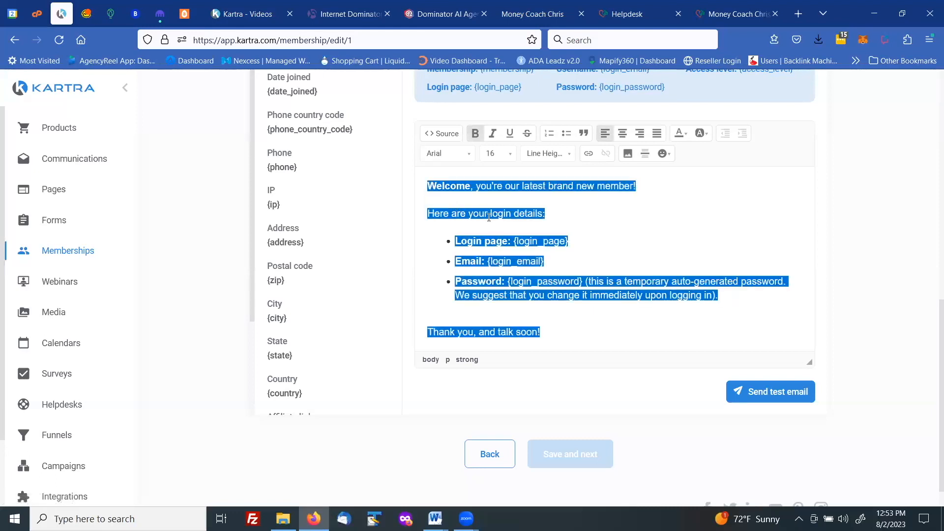
scroll(654, 283, "up", 1)
left_click(656, 280)
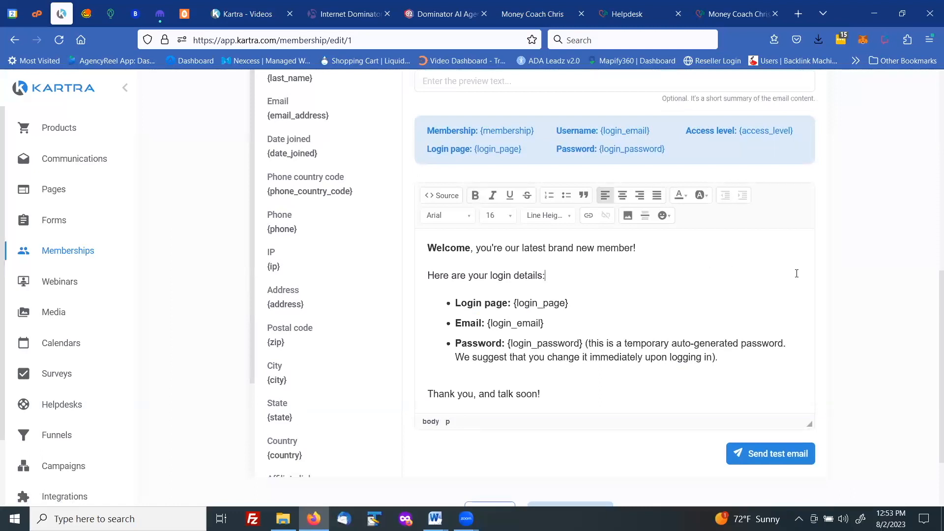
Change the welcome email's subject to "Your Money Confidence login information".
scroll(784, 269, "up", 2)
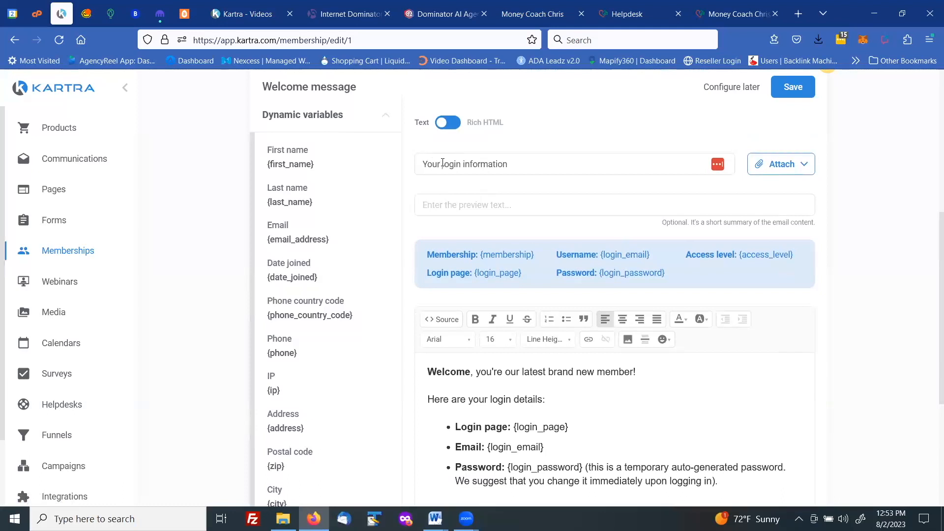
left_click(443, 164)
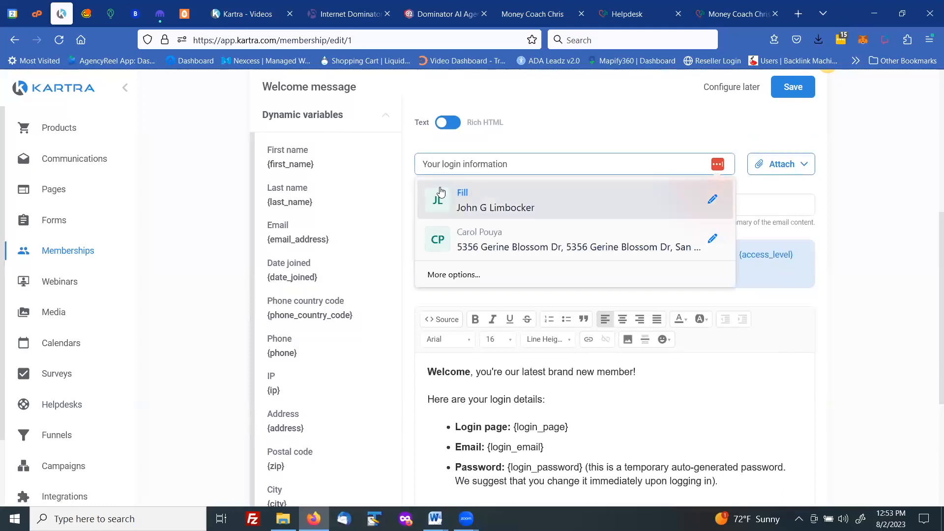
type("N")
key("BackSpace")
type("Money ")
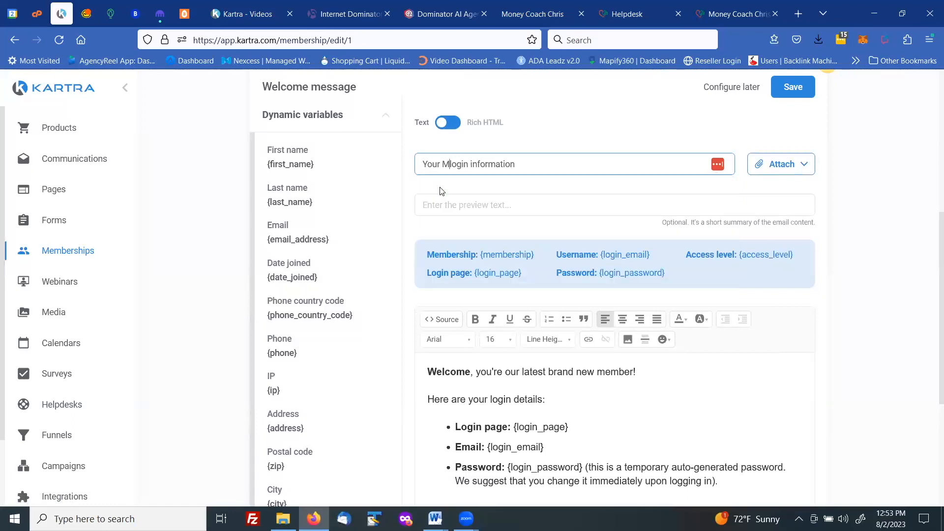
type("Con")
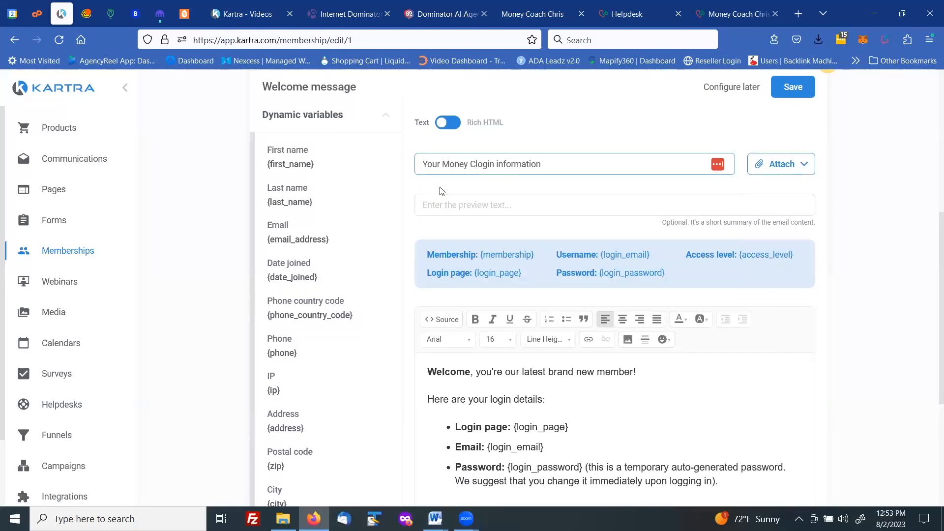
type("fidence")
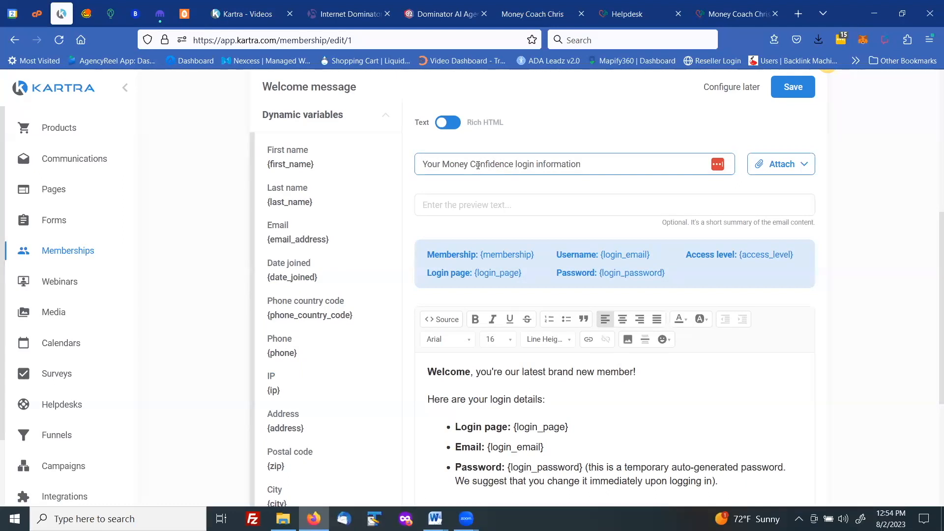
Try the Rich HTML format for the welcome message, look over its canvas and return to the text format.
scroll(477, 172, "up", 1)
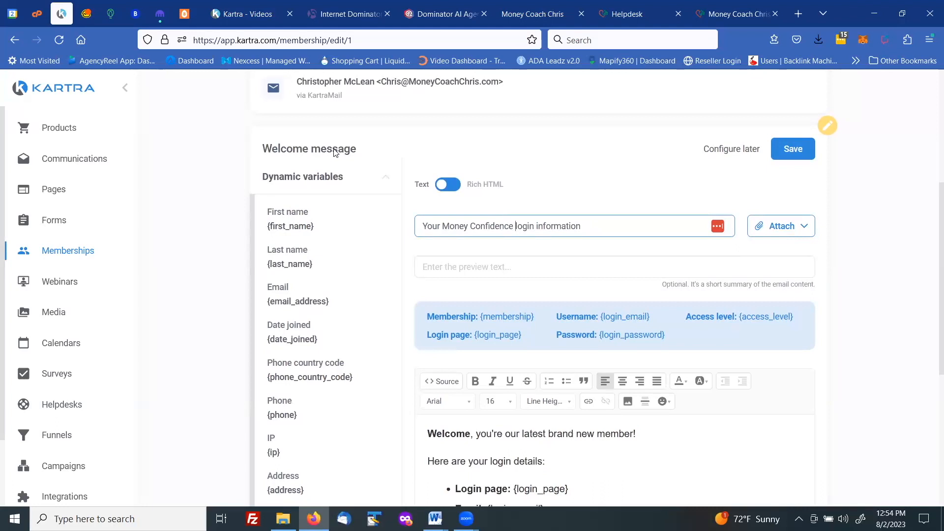
left_click(455, 186)
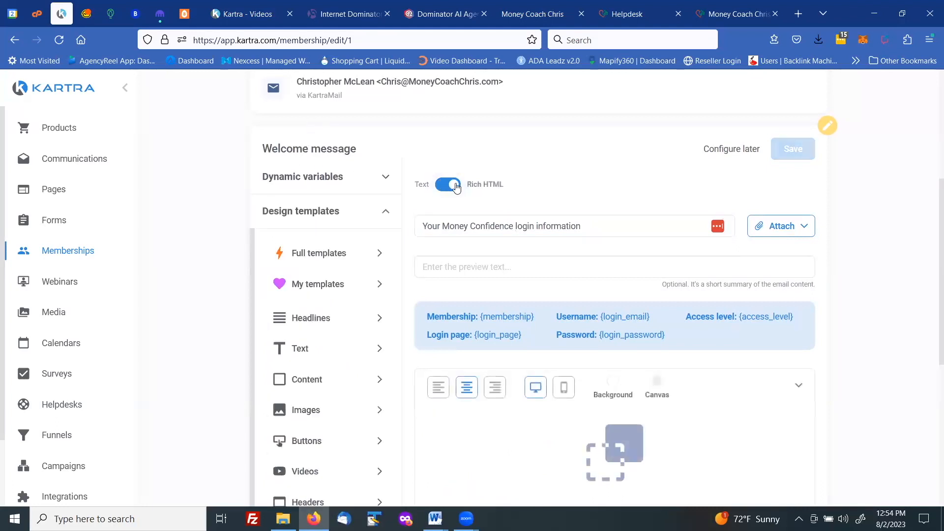
scroll(514, 179, "down", 3)
scroll(511, 167, "down", 1)
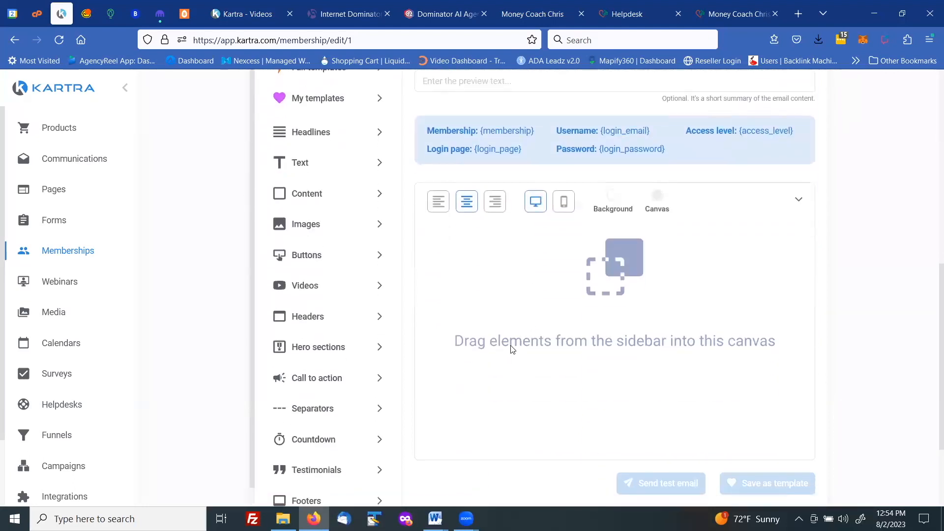
scroll(510, 346, "up", 3)
left_click(444, 125)
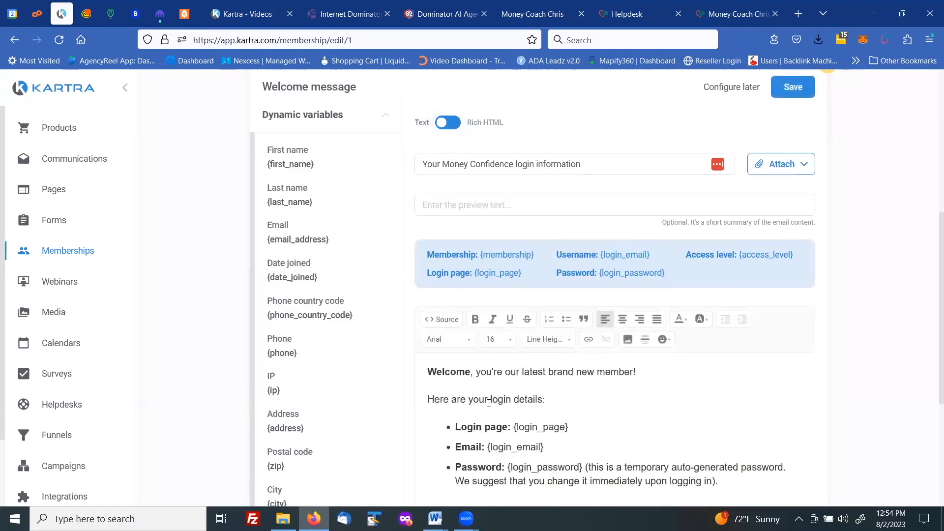
Switch the welcome message to Rich HTML and place the full "Welcome to our community!" template with the night-sky photo on the canvas.
left_click(453, 129)
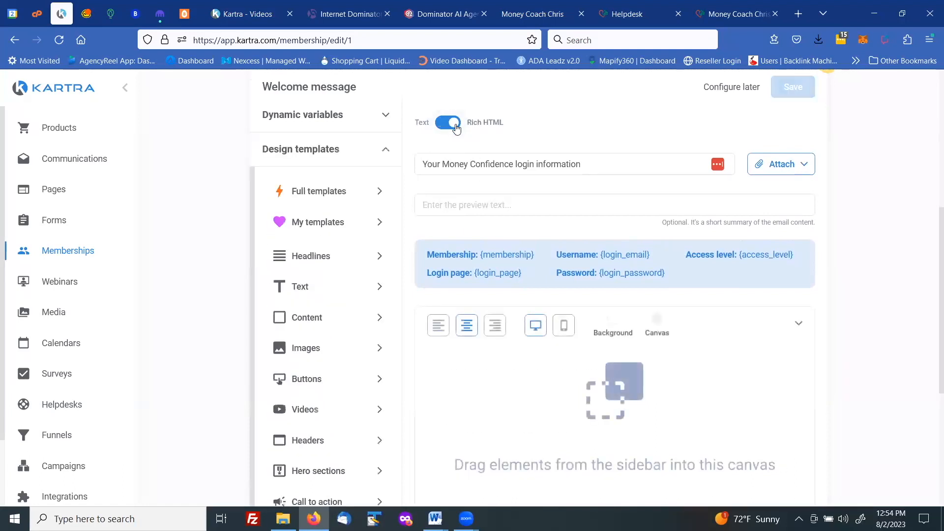
left_click(320, 193)
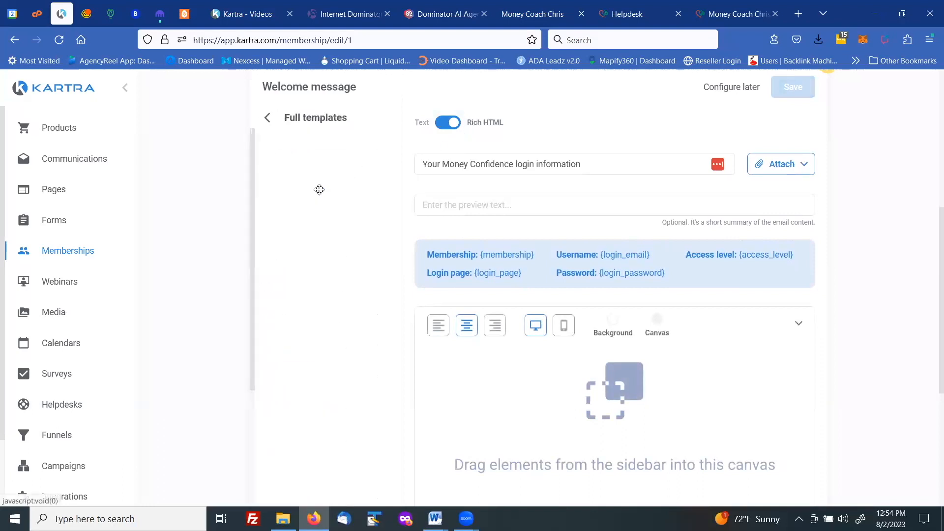
scroll(320, 212, "down", 1)
scroll(319, 212, "down", 10)
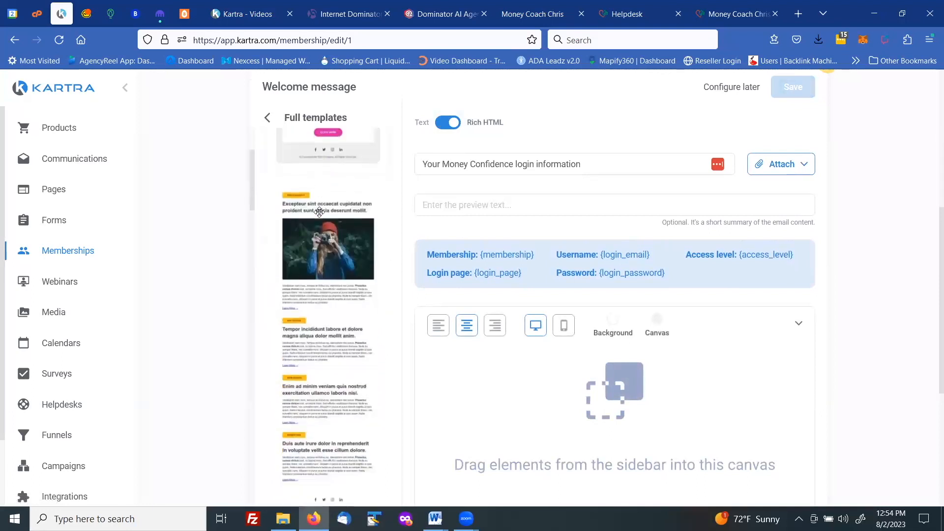
scroll(320, 212, "down", 8)
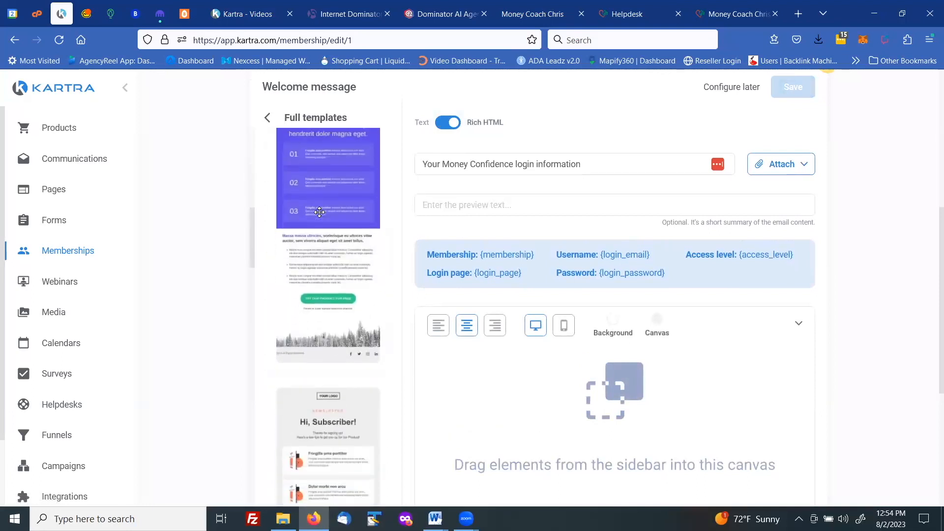
scroll(328, 252, "down", 8)
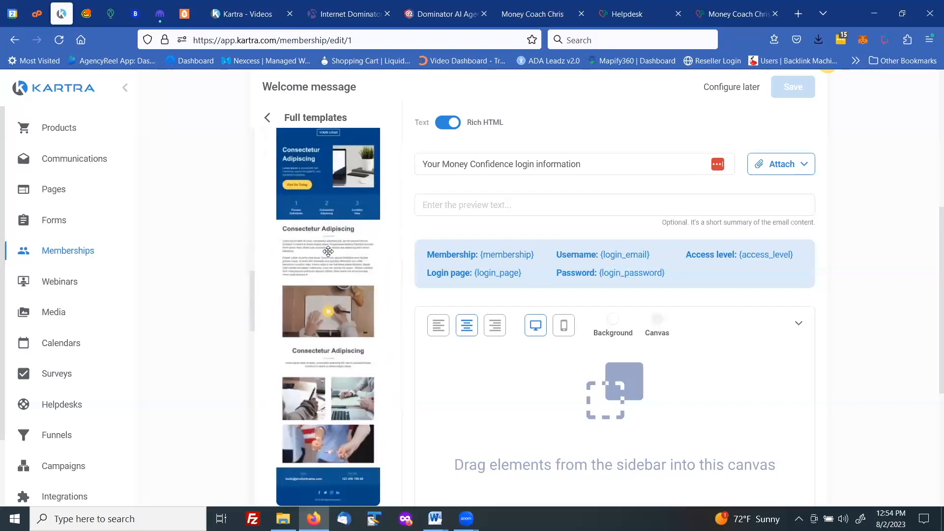
scroll(327, 277, "down", 10)
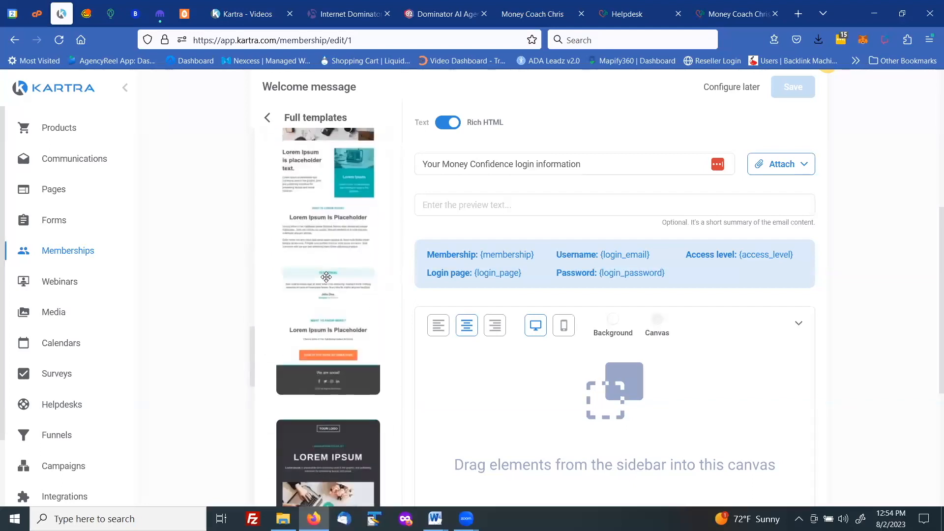
scroll(326, 277, "down", 10)
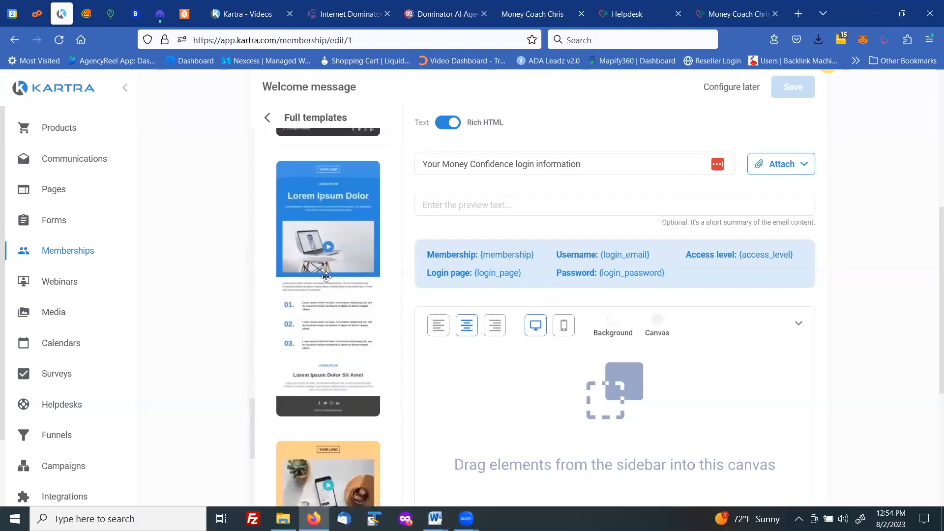
scroll(326, 277, "down", 3)
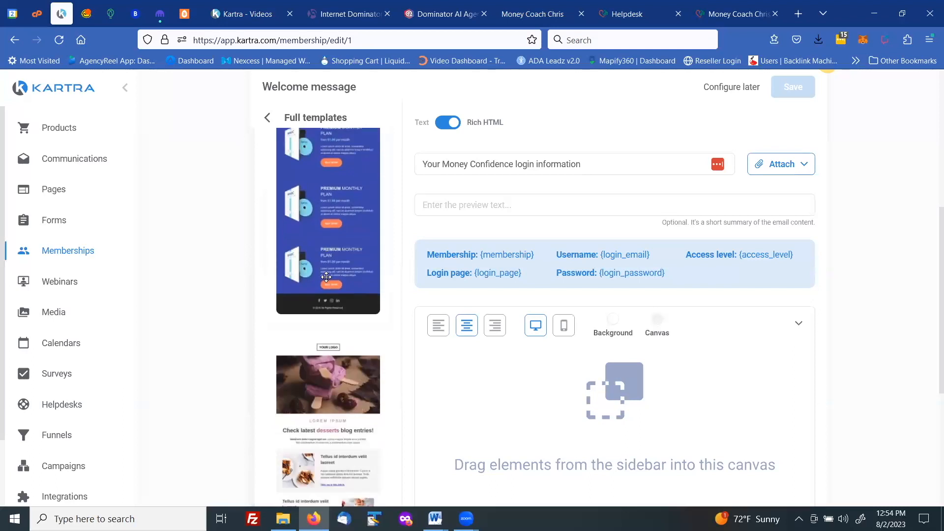
scroll(326, 277, "down", 6)
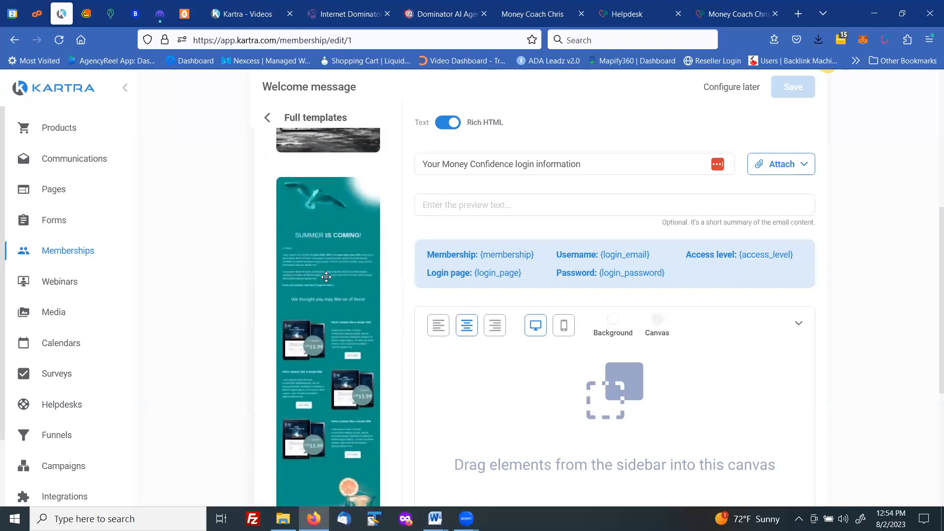
scroll(327, 277, "down", 15)
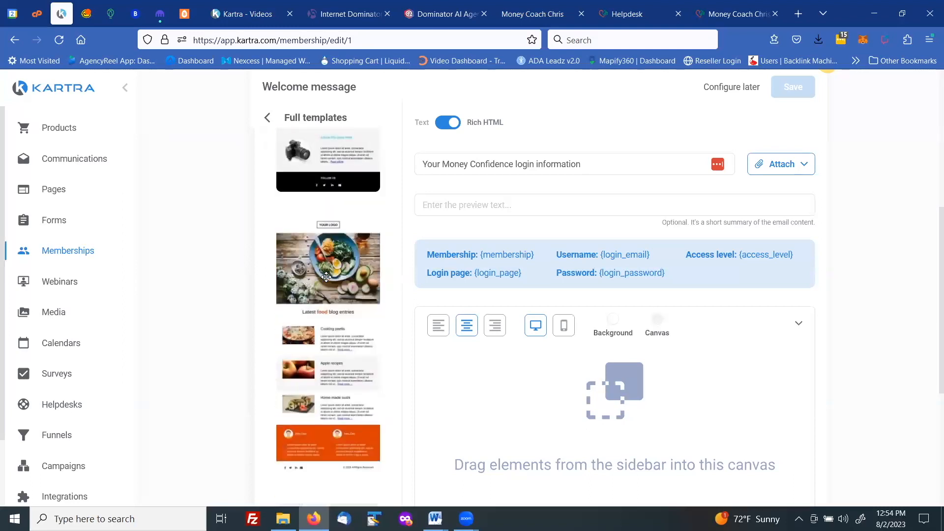
scroll(326, 299, "down", 4)
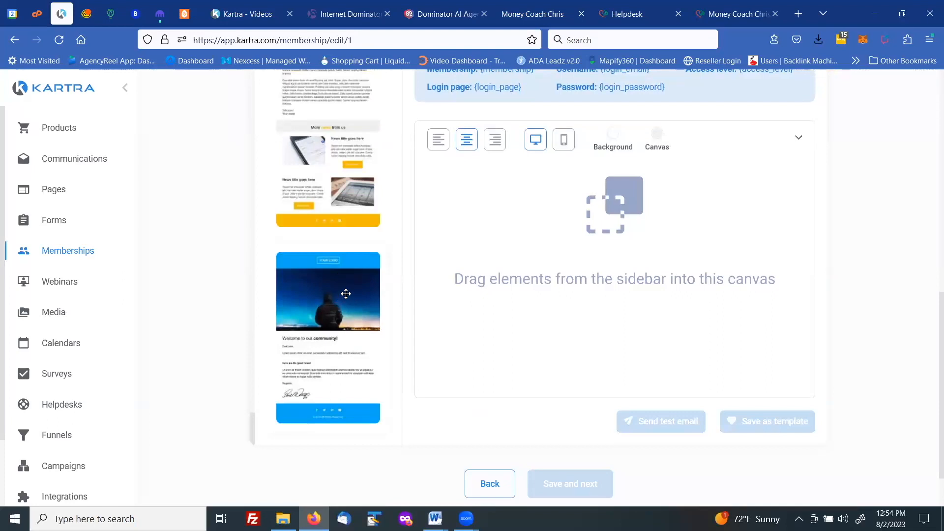
left_click_drag(338, 295, 615, 171)
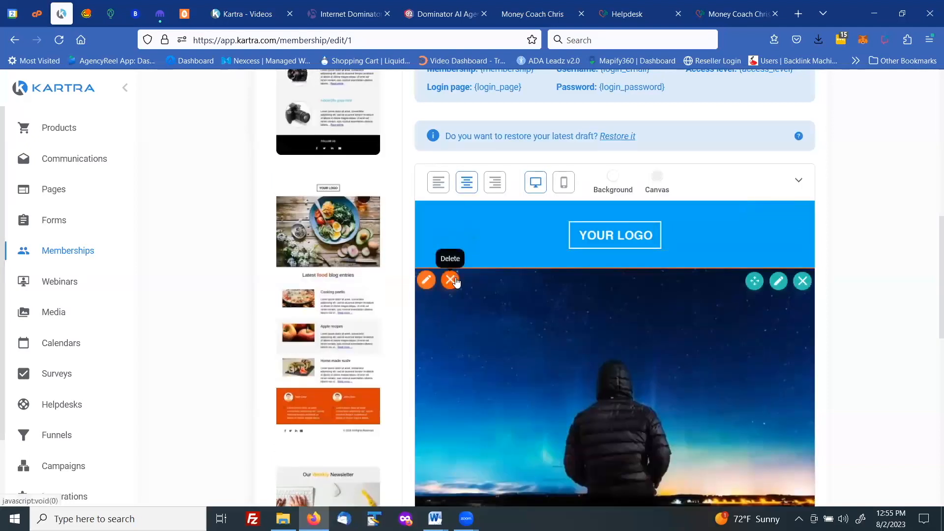
Delete the template's night-sky photo and set the logo header's background to the Money Coach dark blue, rgb(4, 60, 93).
left_click(451, 281)
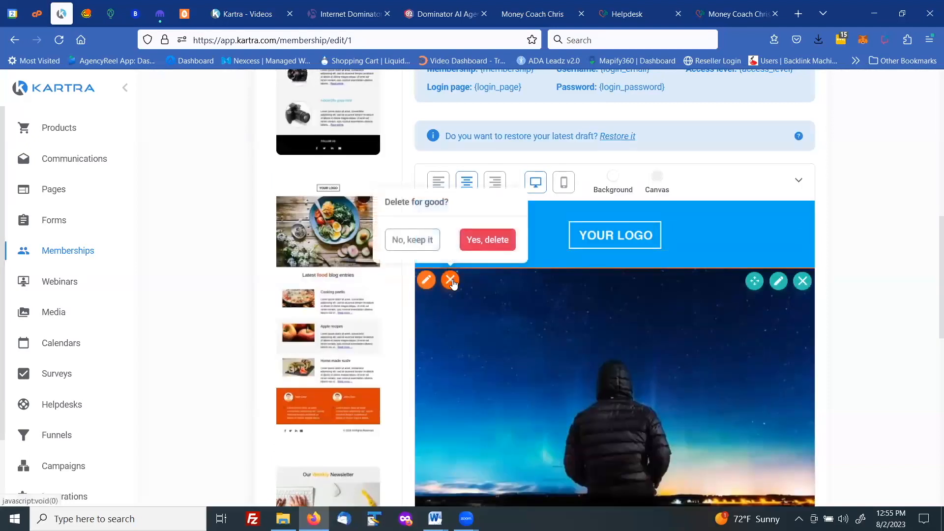
left_click(476, 236)
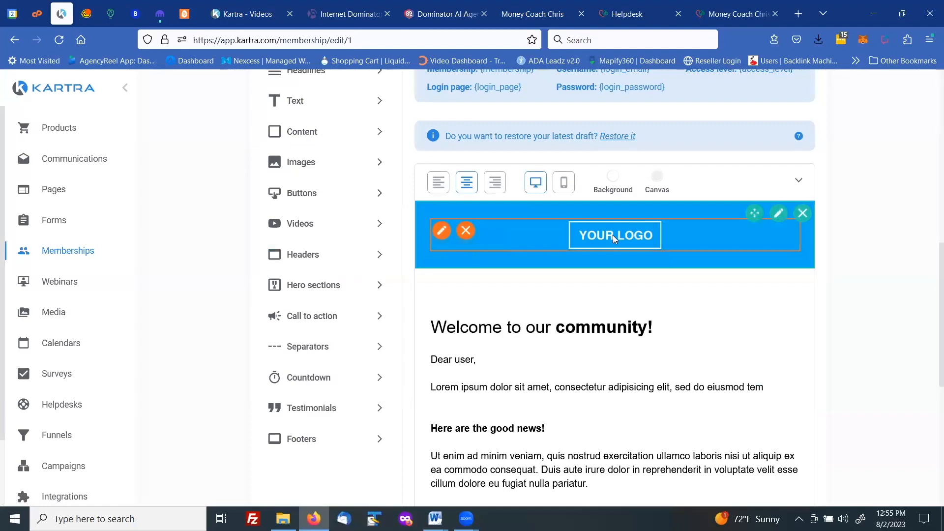
left_click(780, 214)
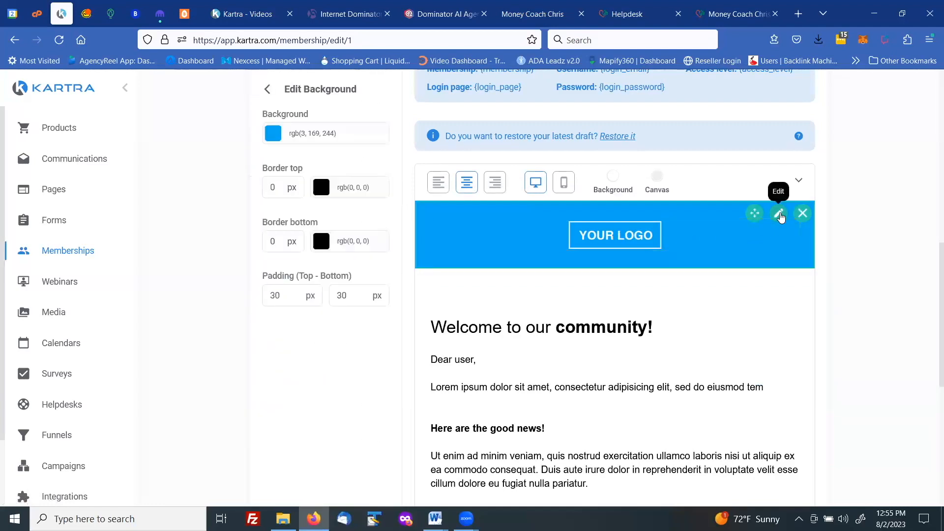
left_click(348, 133)
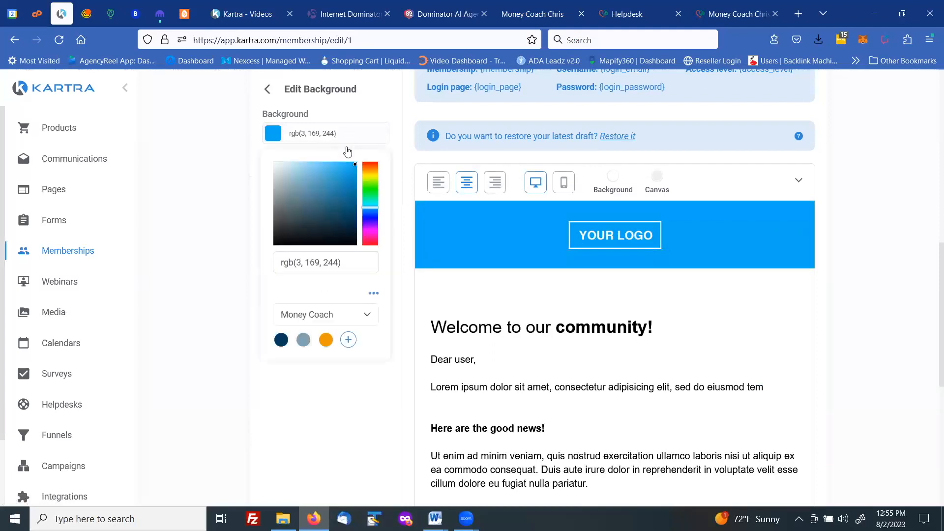
left_click(281, 341)
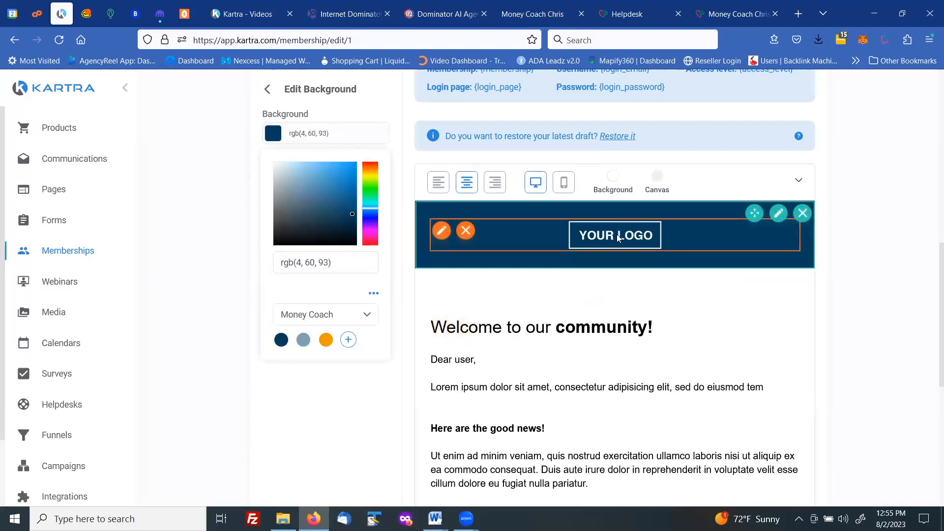
Replace the header's logo placeholder with the Transparent_Banner image from the user gallery.
left_click(442, 231)
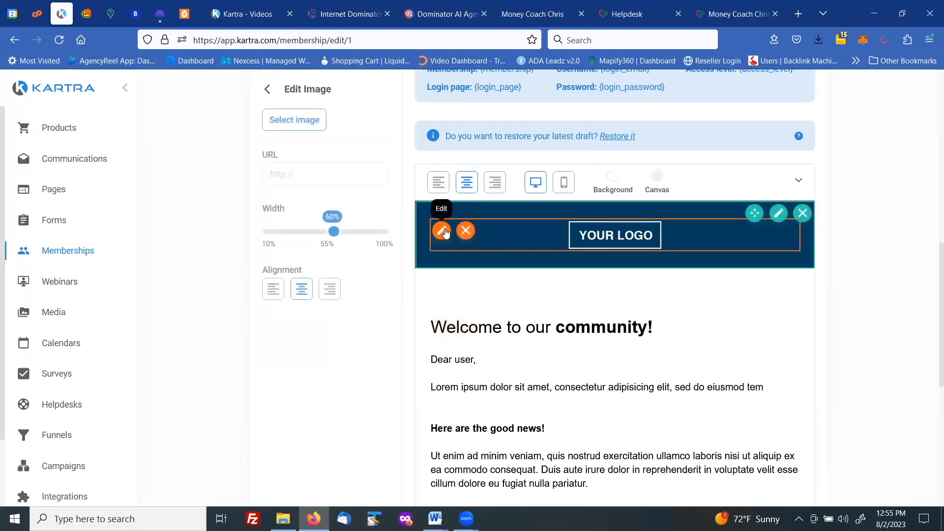
left_click(280, 118)
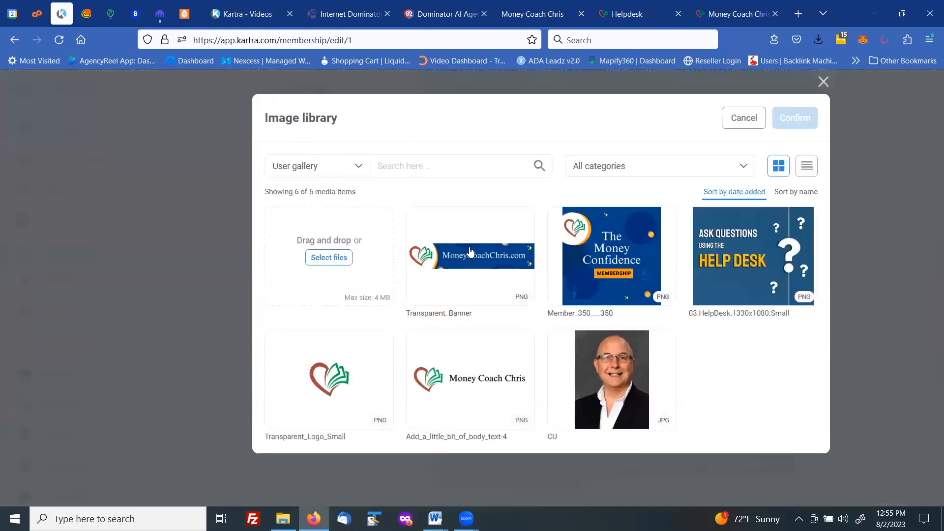
mouse_move(470, 259)
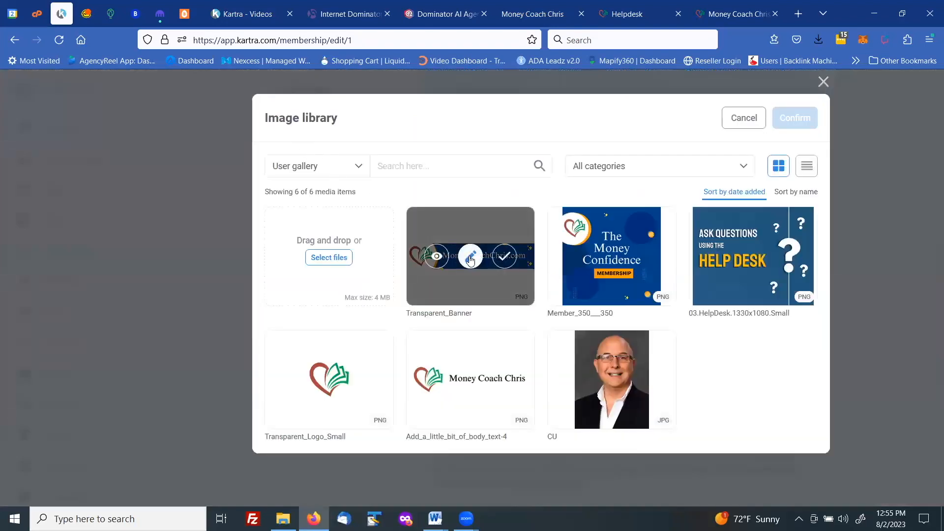
left_click(505, 259)
left_click(794, 119)
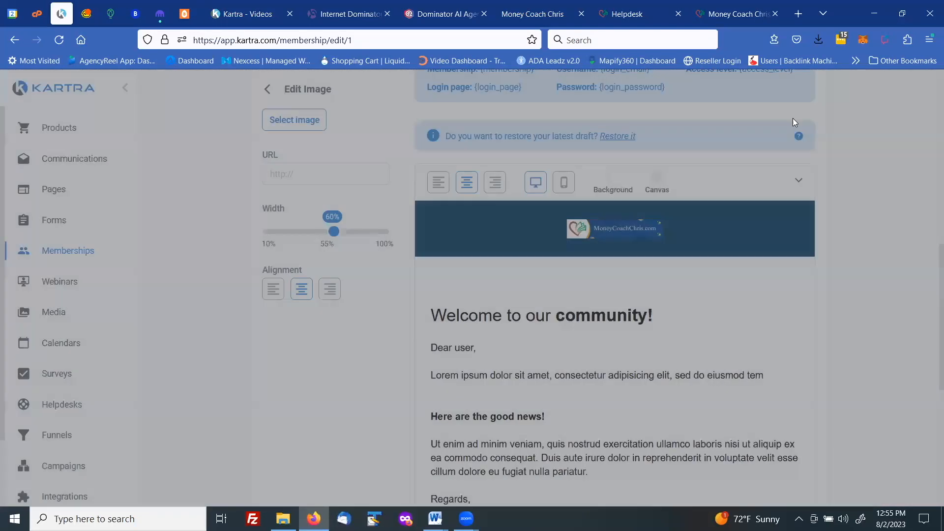
Swap the header logo for the Add_a_little_bit_of_body_text-4 image from the user gallery and close the image settings.
mouse_move(635, 226)
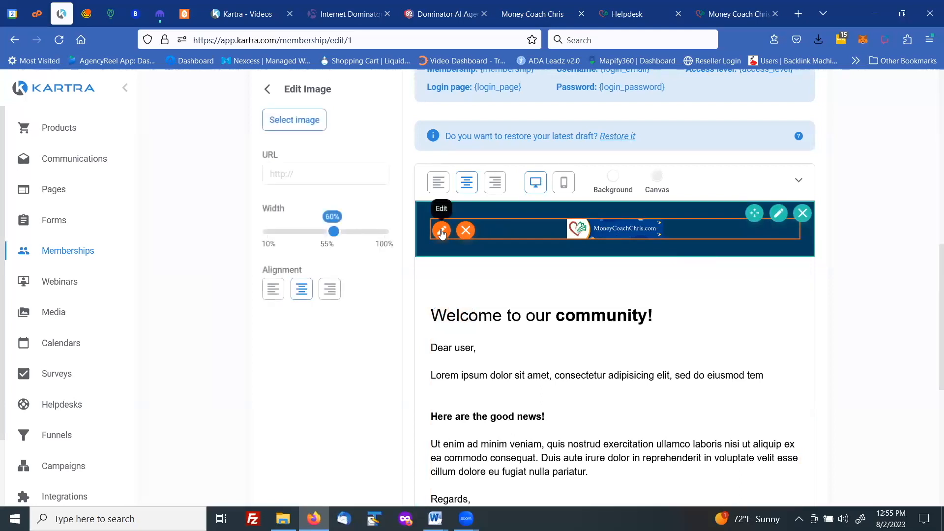
left_click(303, 123)
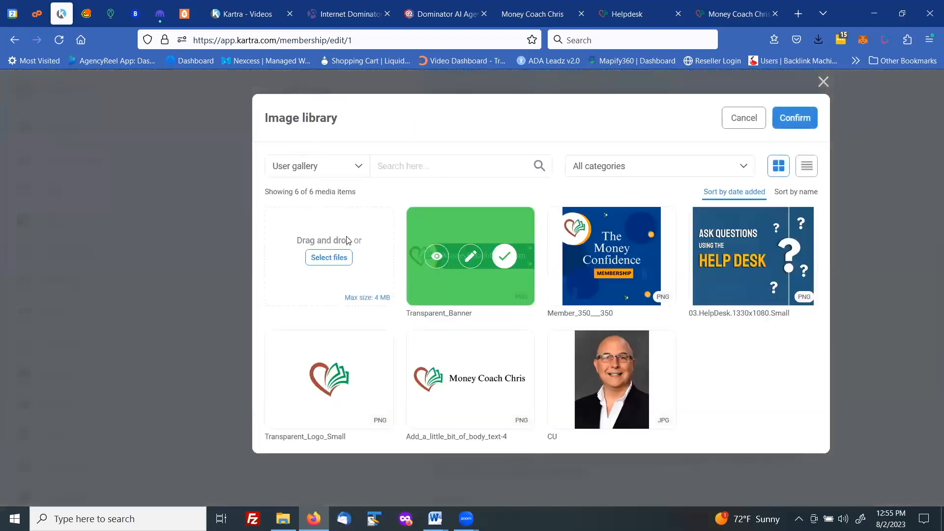
left_click(329, 257)
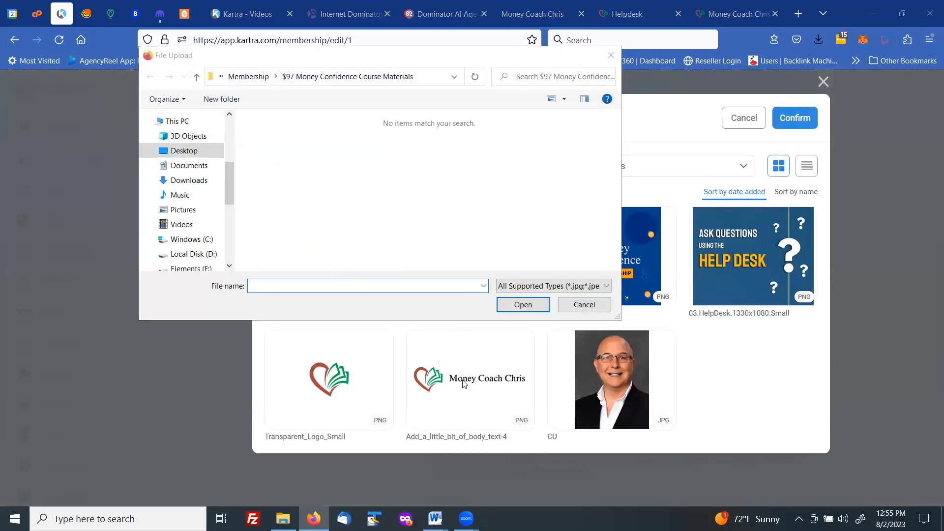
left_click(584, 304)
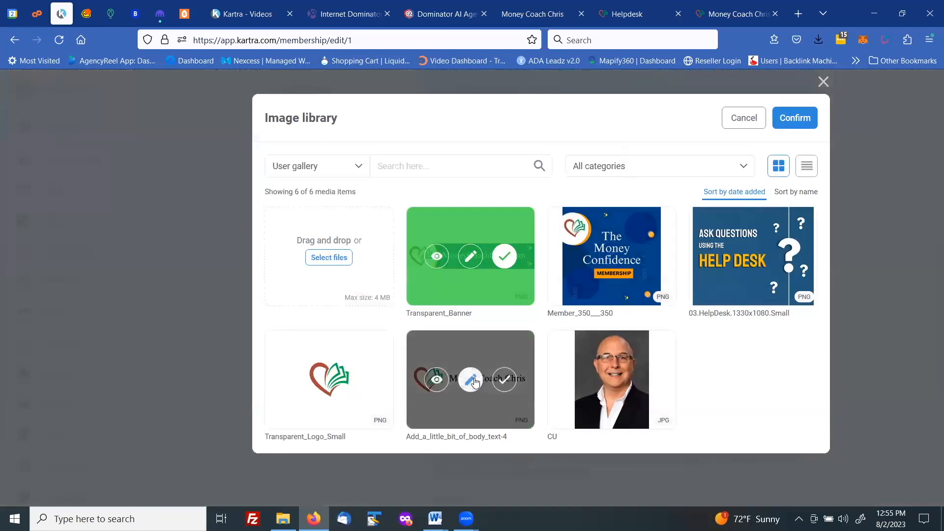
left_click(504, 379)
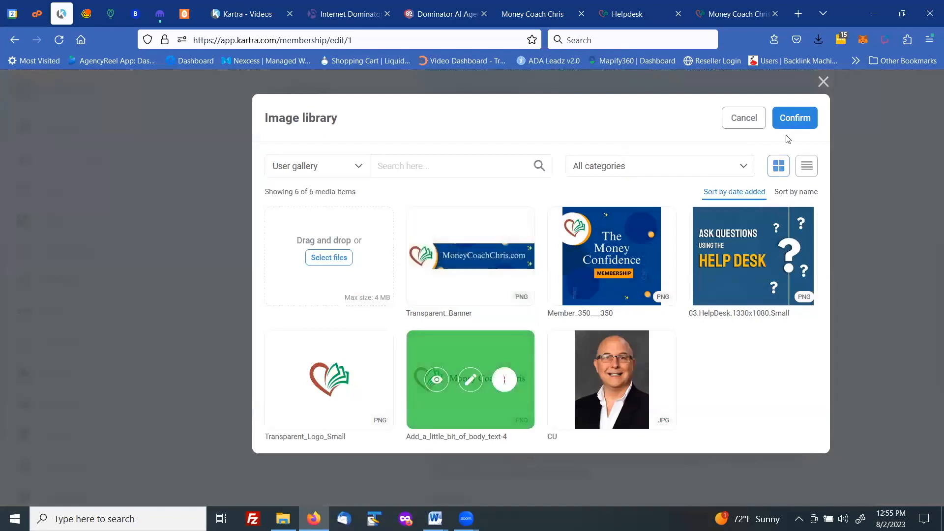
left_click(793, 120)
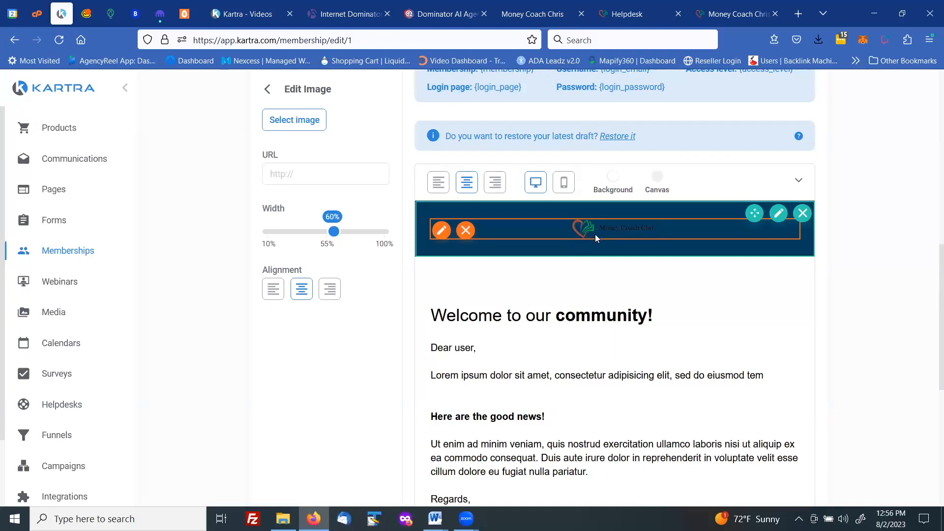
left_click(845, 238)
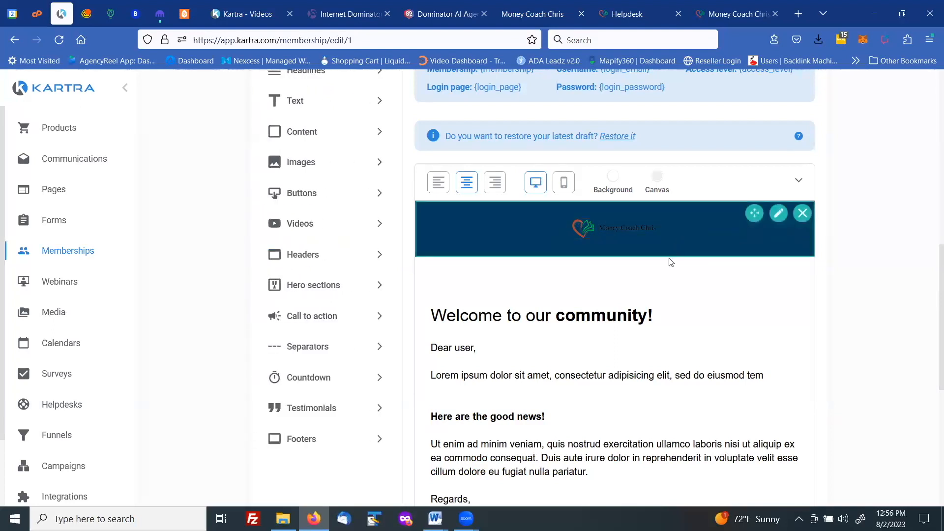
Set the email footer's background to the Money Coach dark blue, rgb(4, 60, 93).
scroll(688, 275, "down", 6)
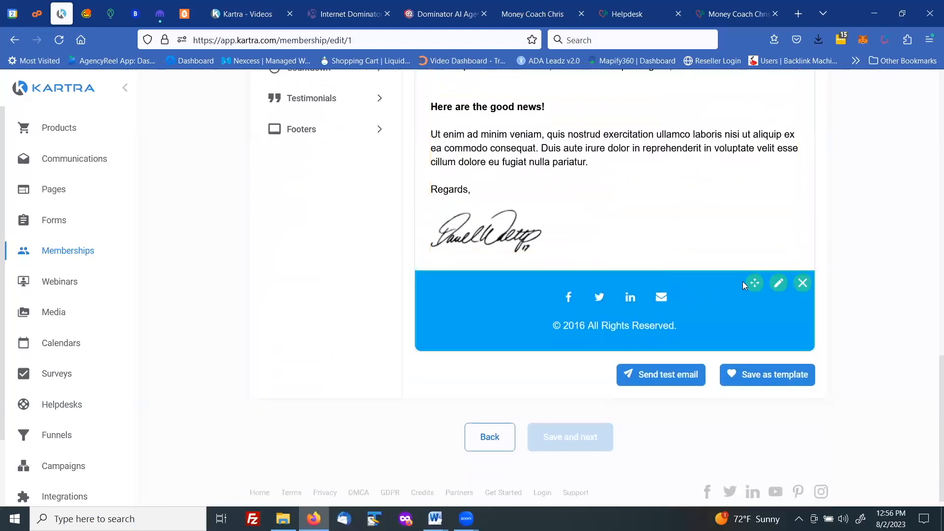
left_click(780, 285)
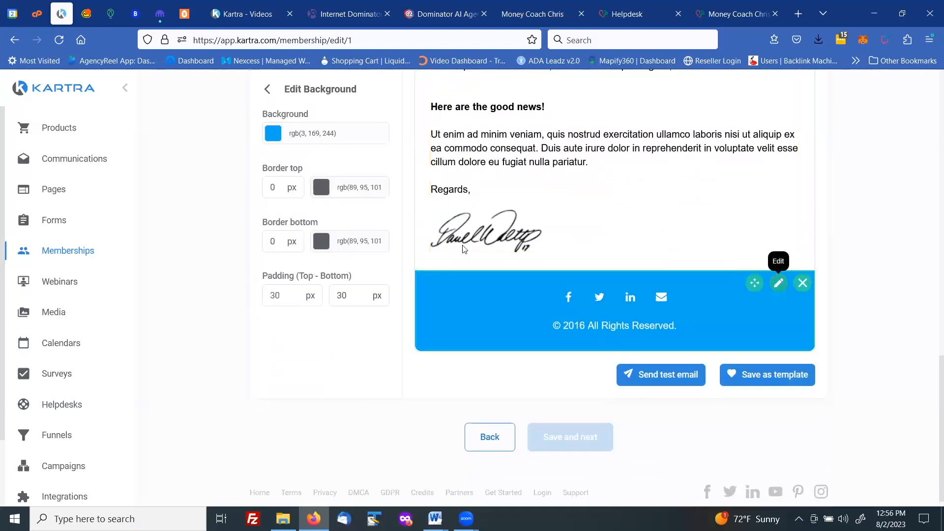
left_click(346, 142)
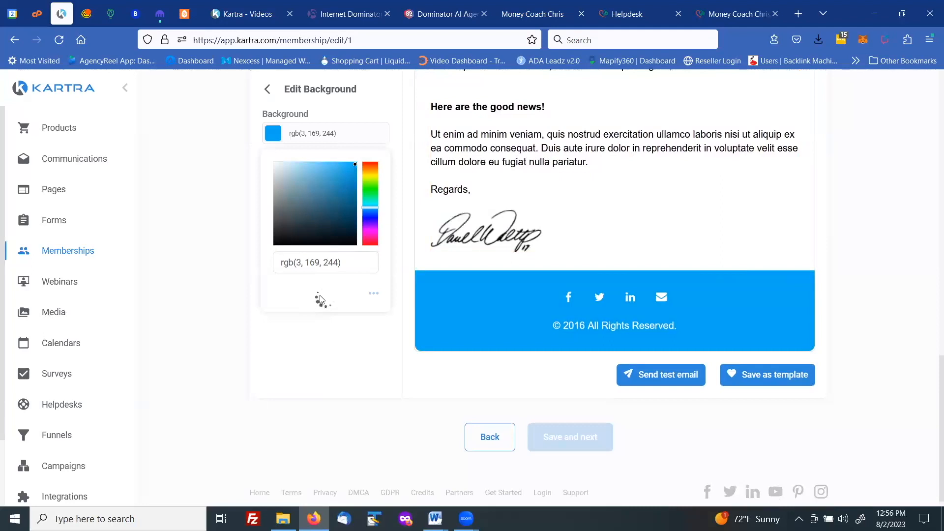
left_click(281, 341)
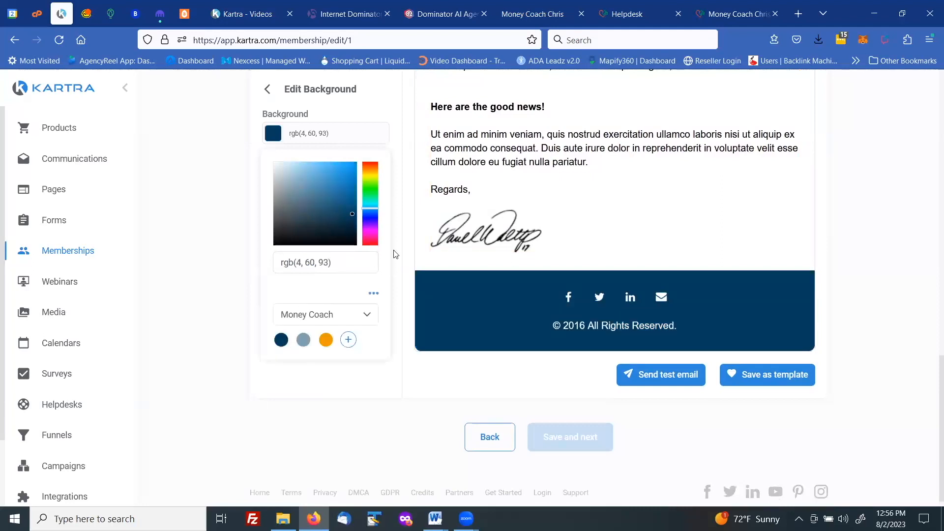
left_click(446, 370)
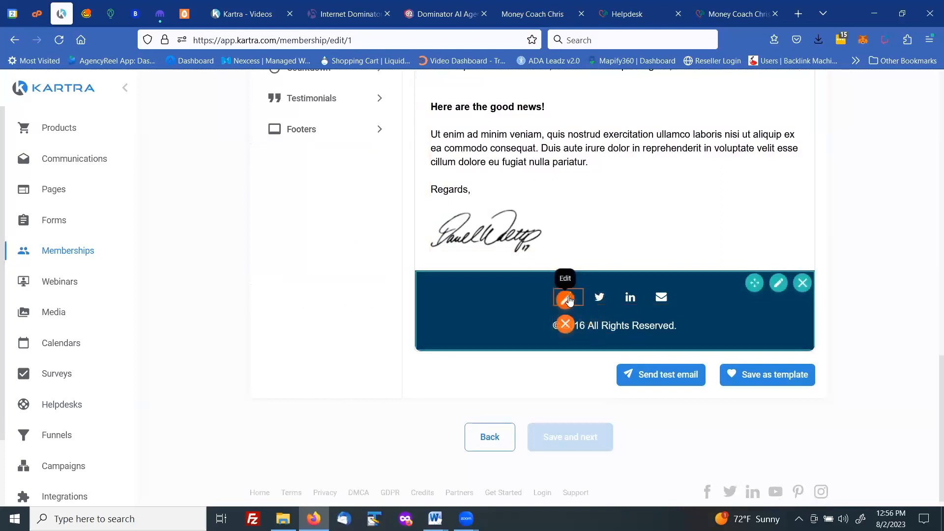
Update the year in the footer's copyright line to 2023.
left_click(567, 311)
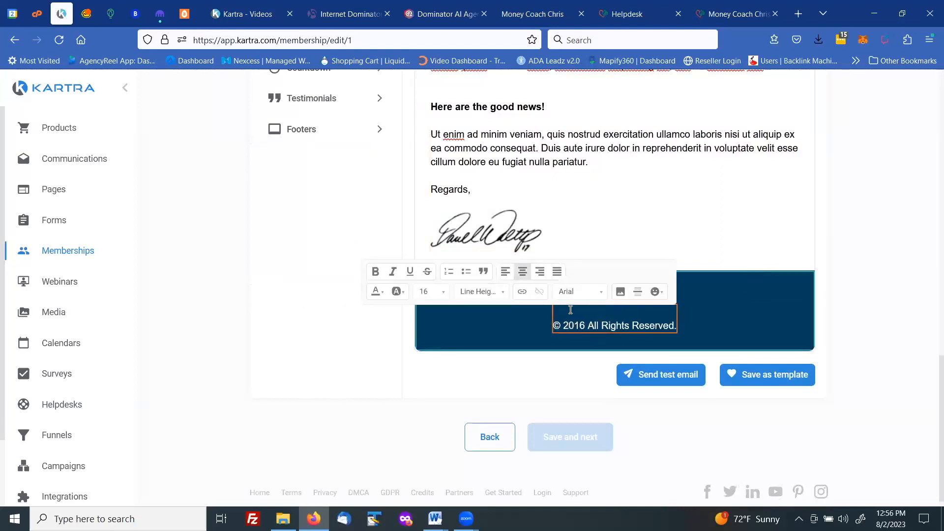
left_click_drag(574, 322, 584, 324)
type("23")
left_click(769, 311)
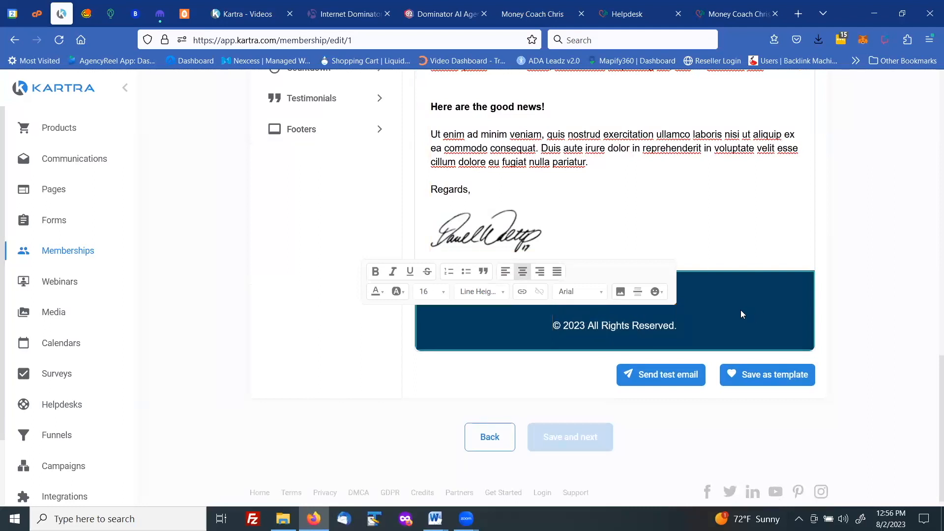
mouse_move(604, 300)
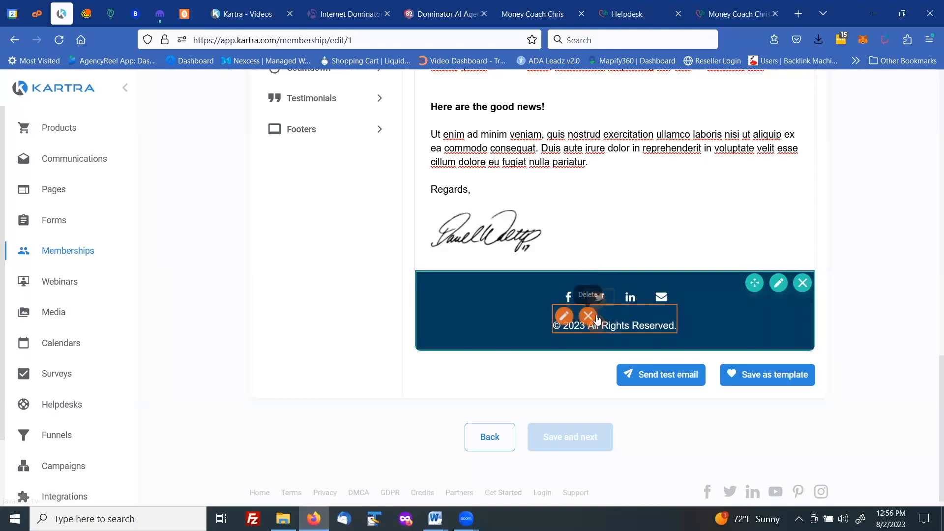
left_click(589, 316)
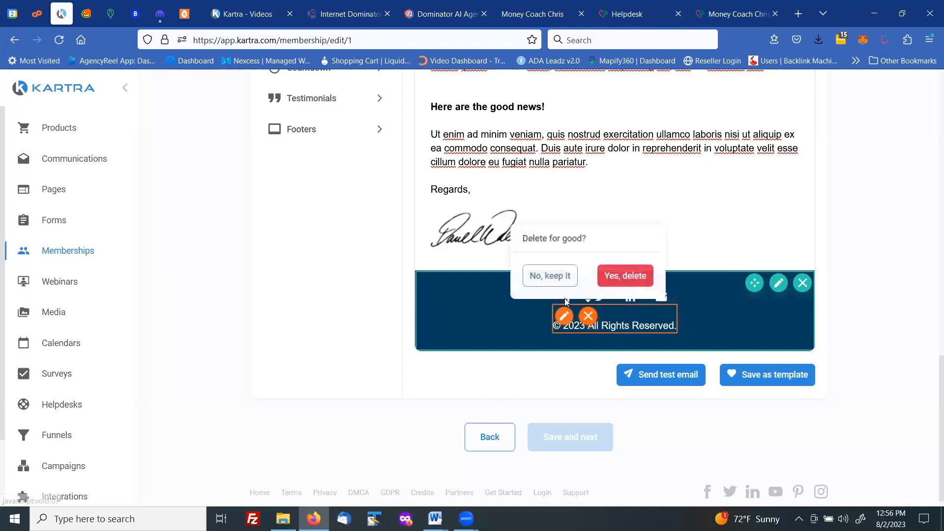
left_click(549, 275)
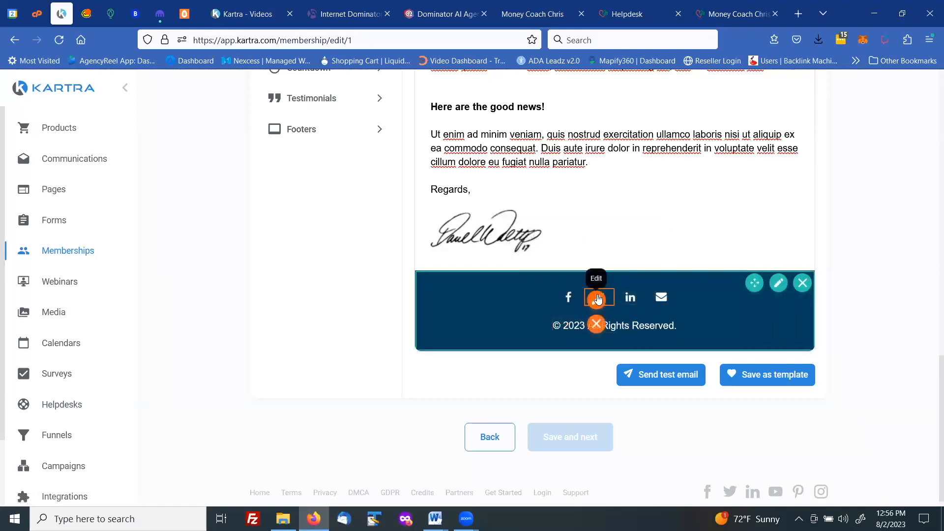
Insert several blank lines above the footer's copyright text to move it away from the social icons.
mouse_move(569, 320)
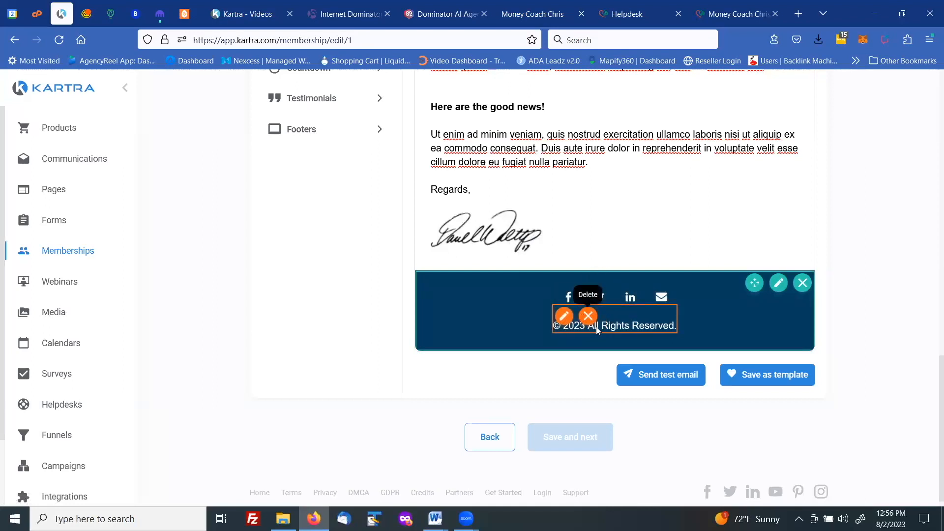
left_click(610, 321)
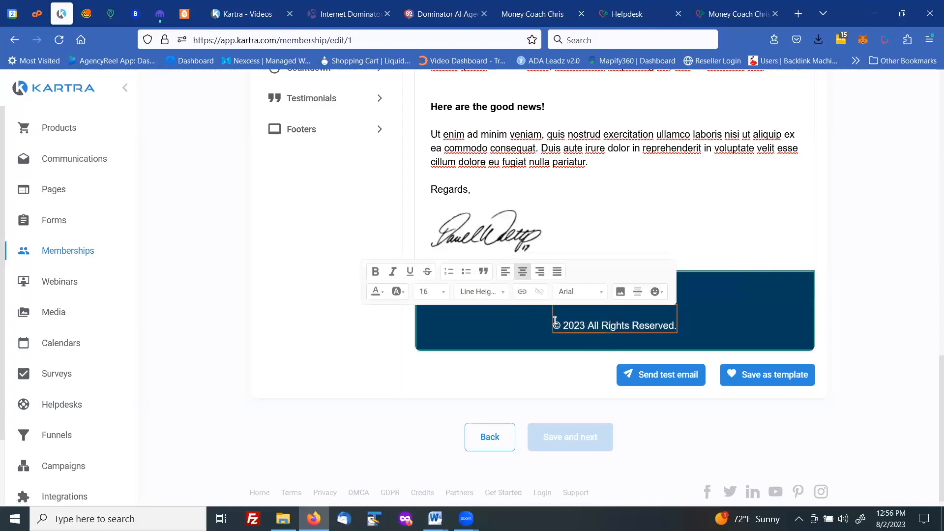
key("Return")
key("Return")
key("Return")
key("Return")
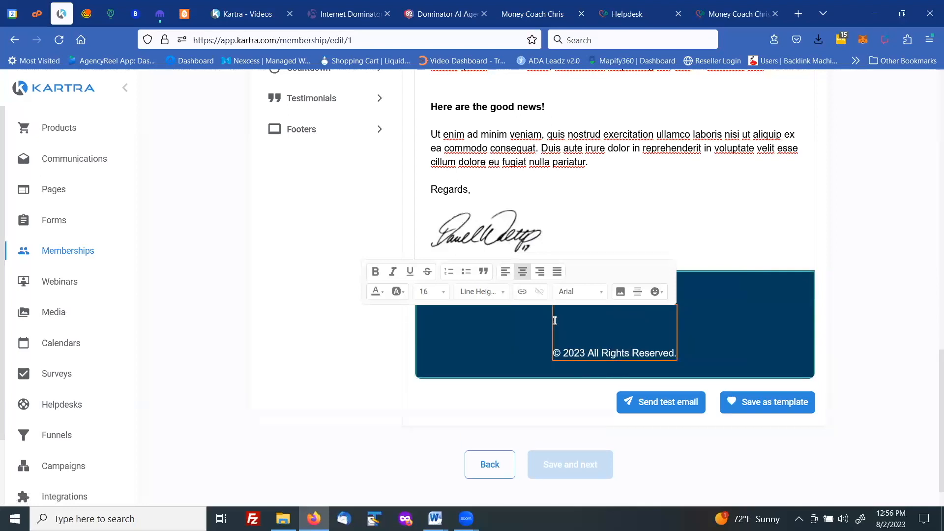
Delete the LinkedIn, email, Twitter and Facebook icons from the email footer for good.
left_click(715, 322)
left_click(626, 323)
left_click(652, 279)
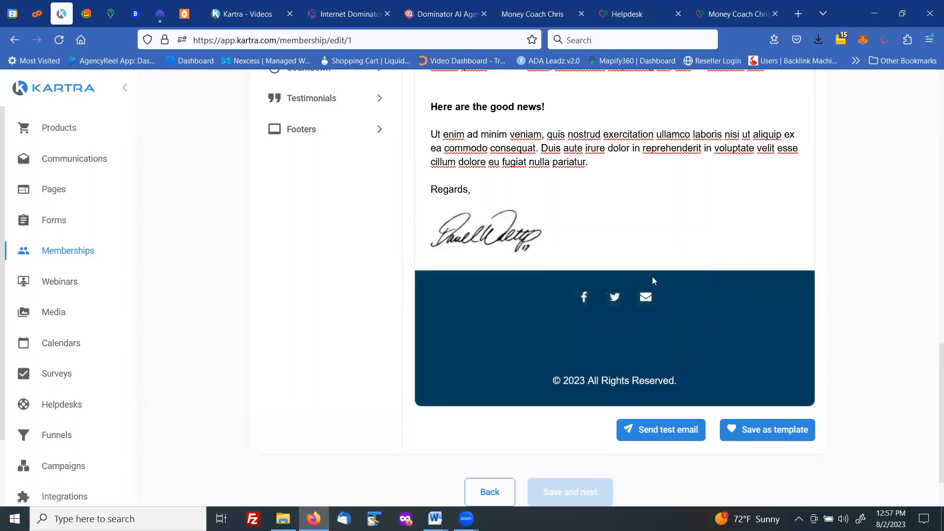
mouse_move(642, 297)
left_click(644, 325)
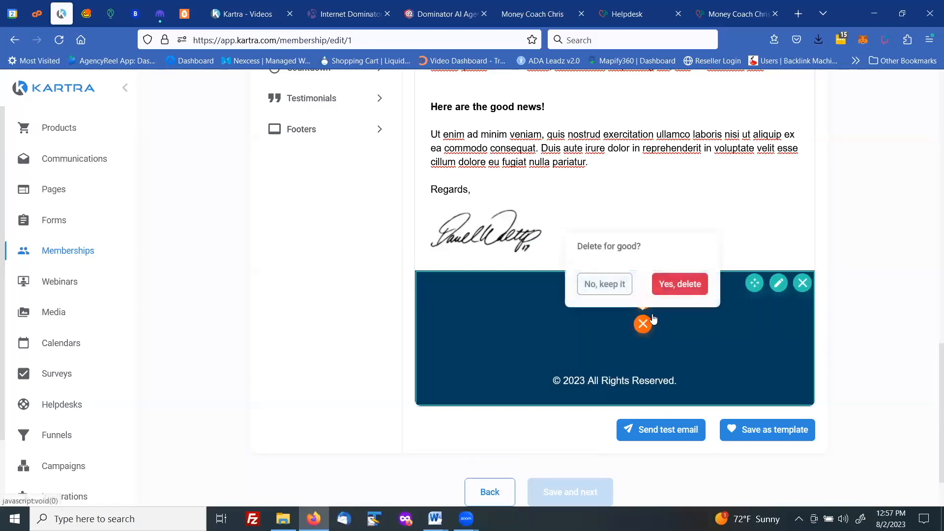
left_click(681, 281)
mouse_move(627, 297)
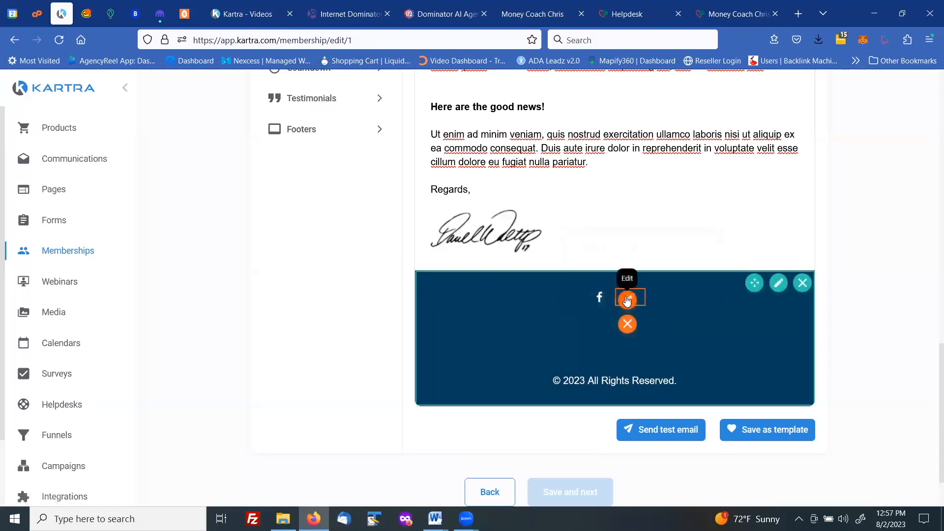
left_click(627, 324)
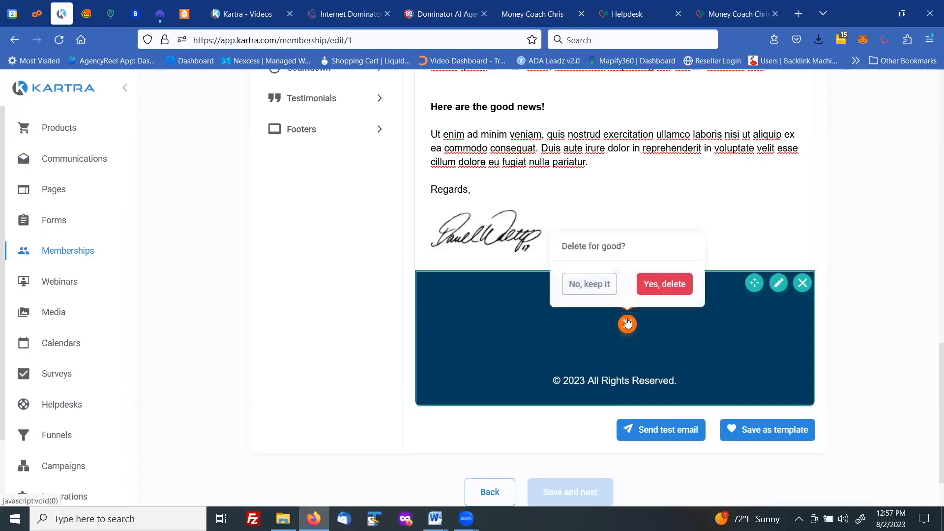
left_click(665, 284)
mouse_move(615, 303)
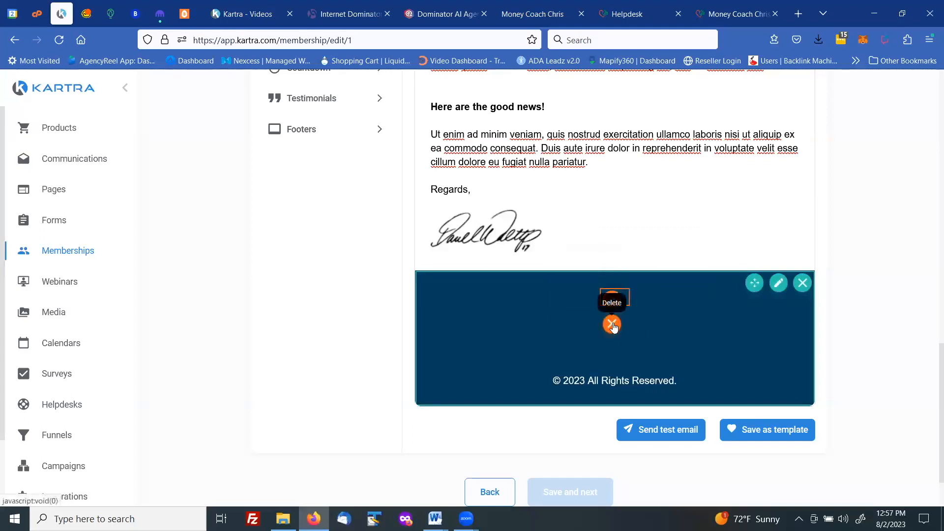
left_click(613, 325)
left_click(648, 280)
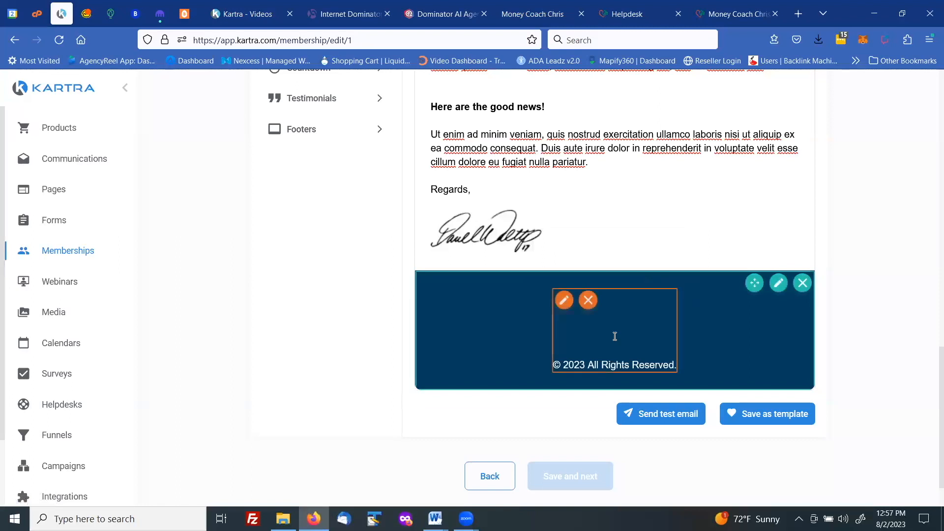
Remove the blank lines above the copyright text in the footer.
left_click(565, 300)
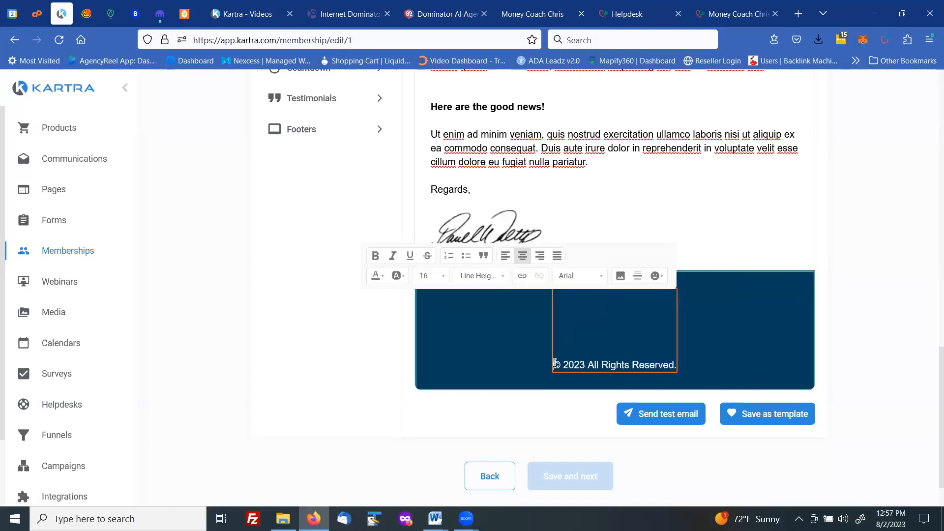
key("BackSpace")
key("BackSpace")
key("BackSpace")
key("BackSpace")
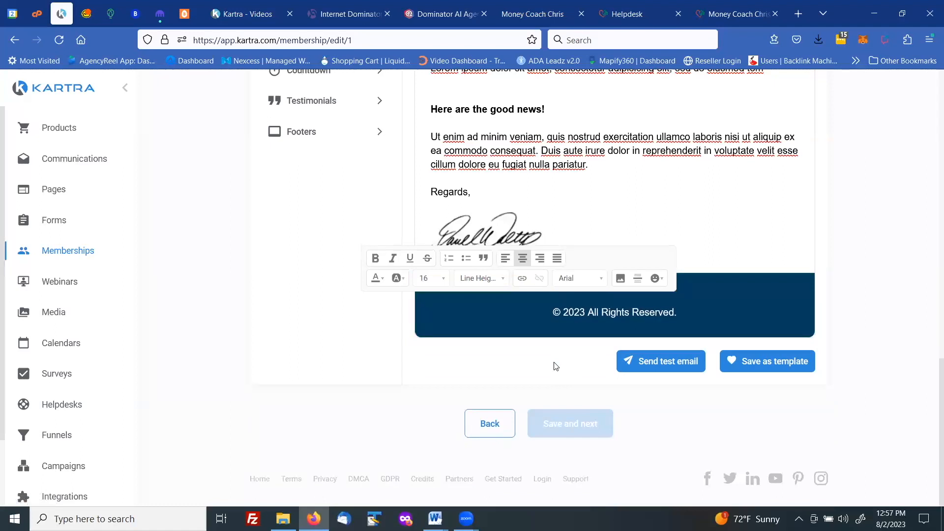
key("BackSpace")
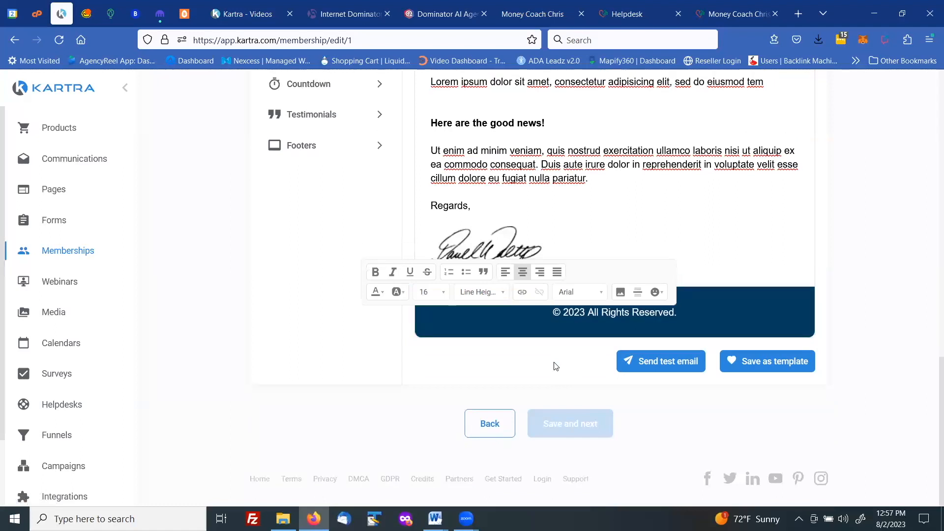
left_click(699, 300)
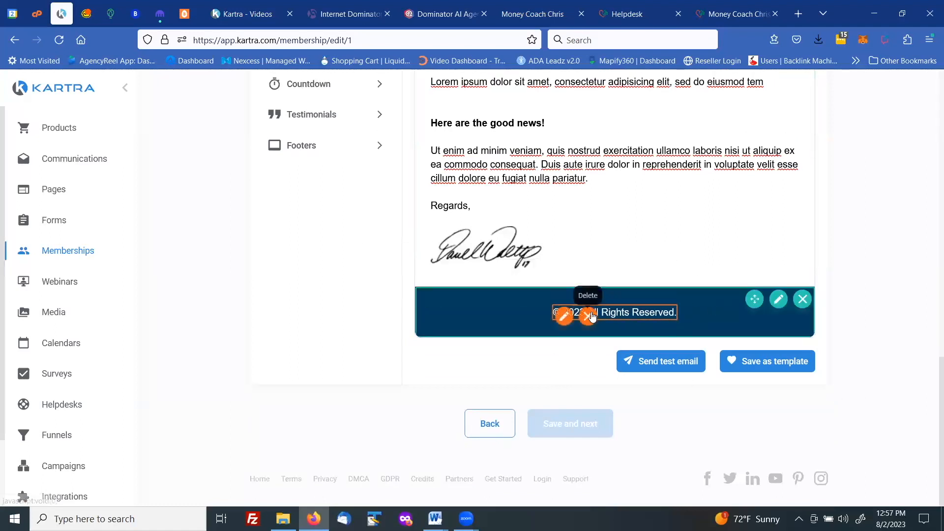
Insert "Money Coach Chris" after 2023 in the footer's copyright line.
left_click(608, 314)
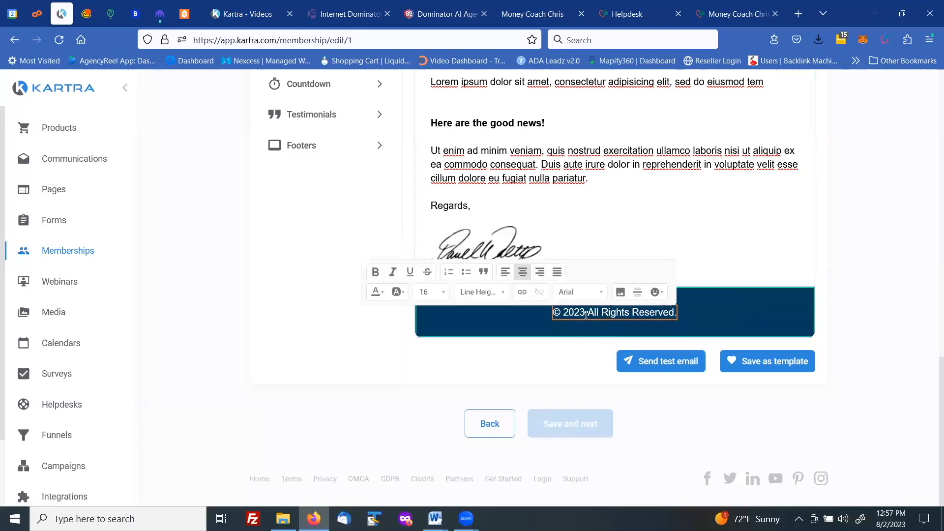
left_click(587, 313)
type("Money C")
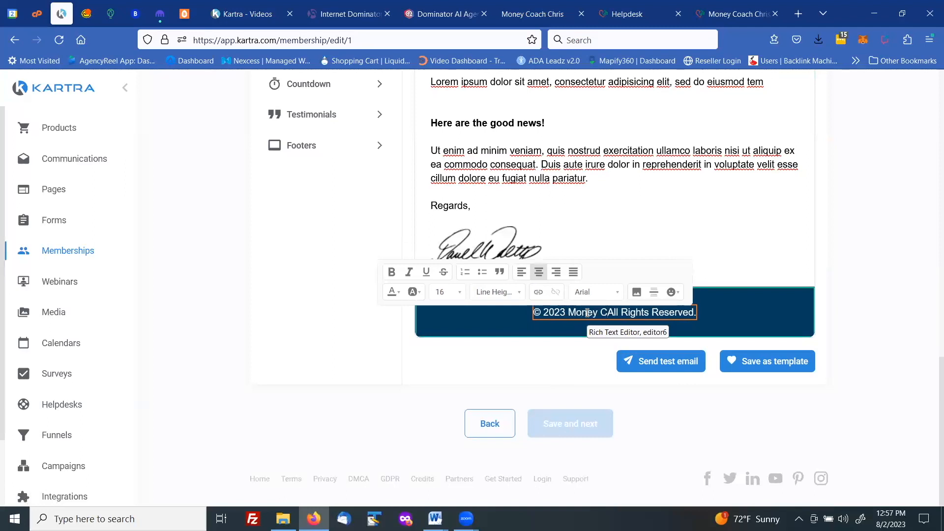
type("oach Chris")
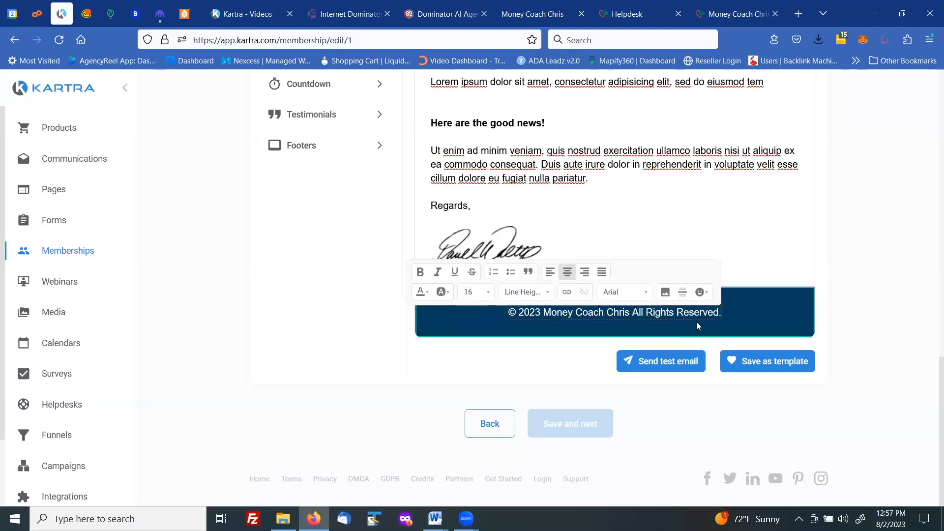
left_click(764, 311)
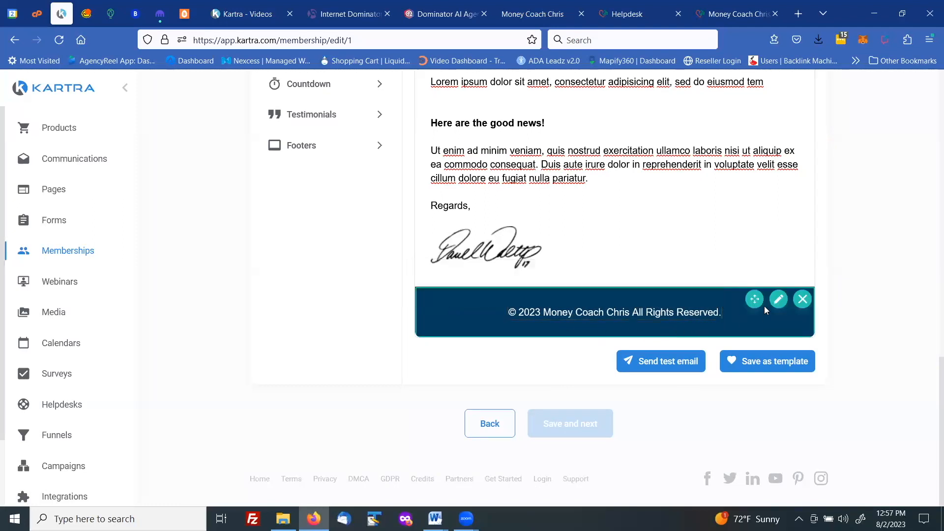
Replace the signature image below "Regards," with the sender's first name as text.
left_click(482, 241)
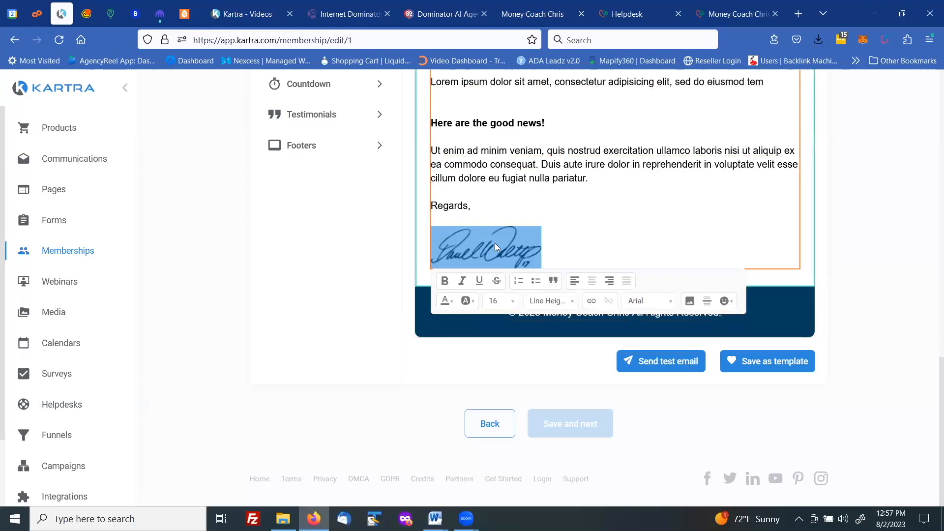
key("Delete")
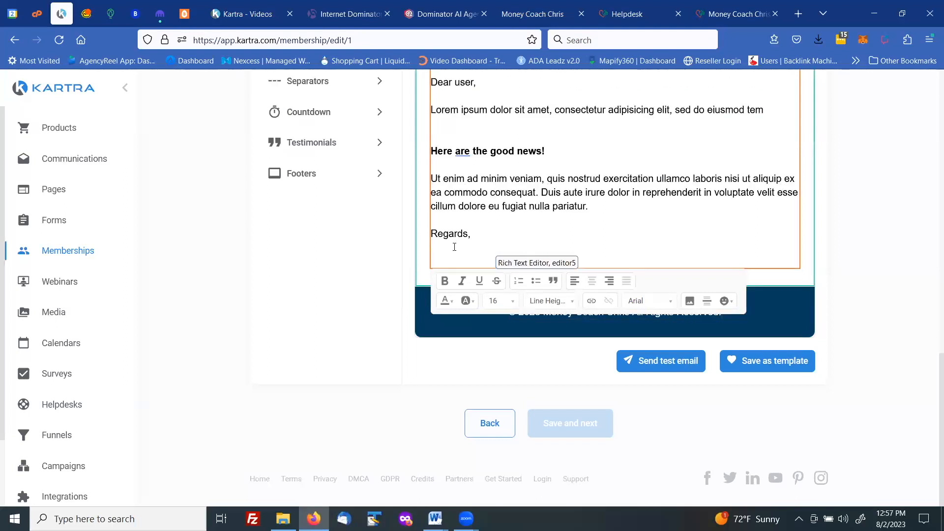
left_click(452, 254)
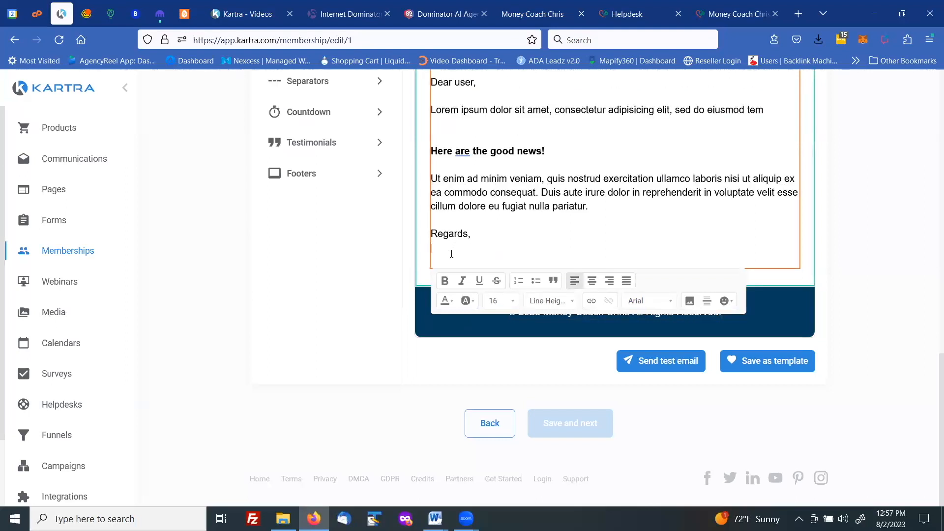
type("Chris")
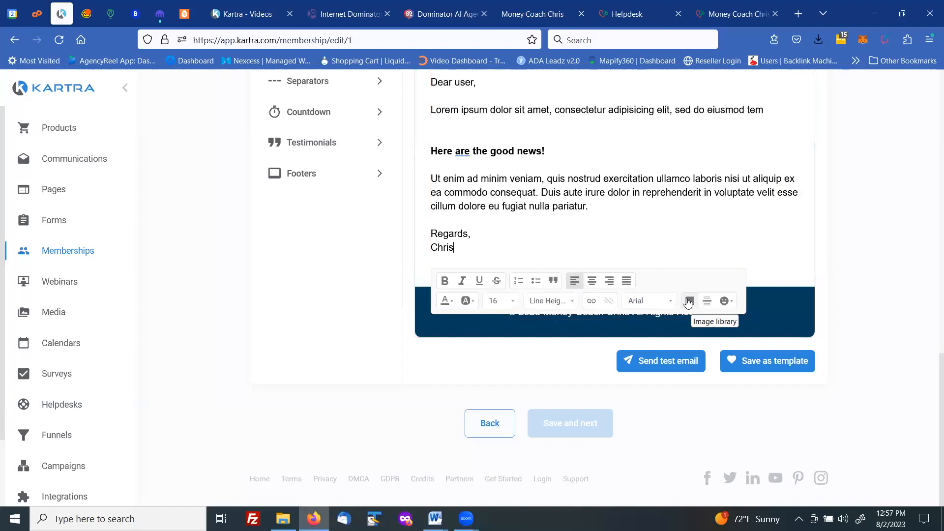
Replace the placeholder text between the "Welcome to our community!" heading and "Regards," with the copied welcome message containing the login details placeholders.
scroll(529, 213, "up", 2)
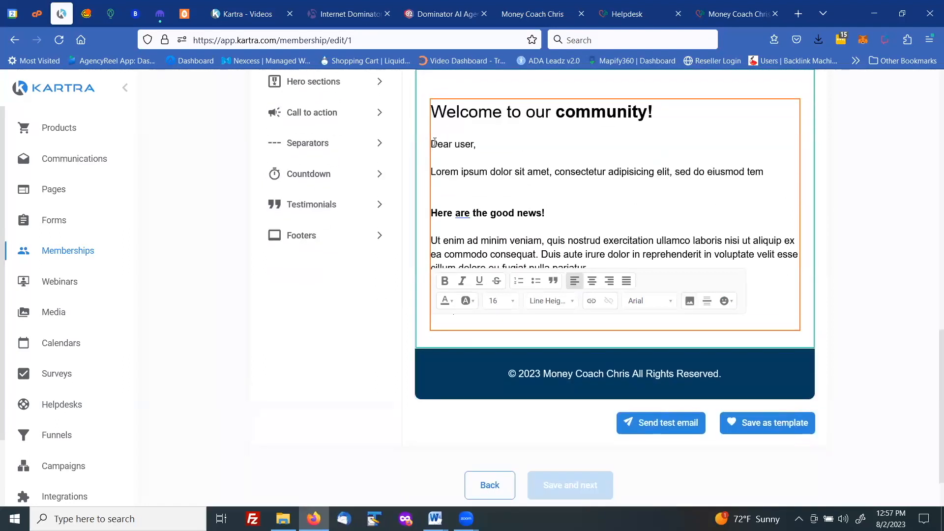
left_click_drag(460, 150, 662, 279)
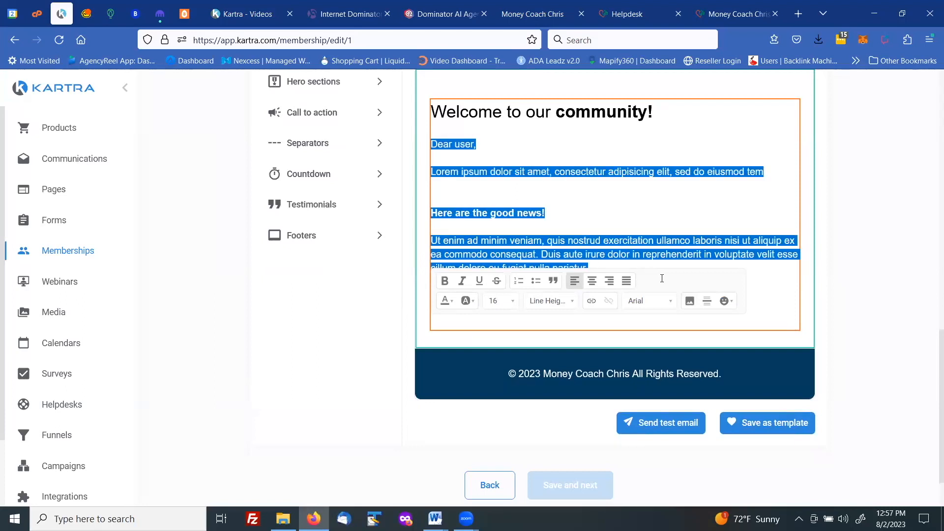
scroll(627, 203, "down", 2)
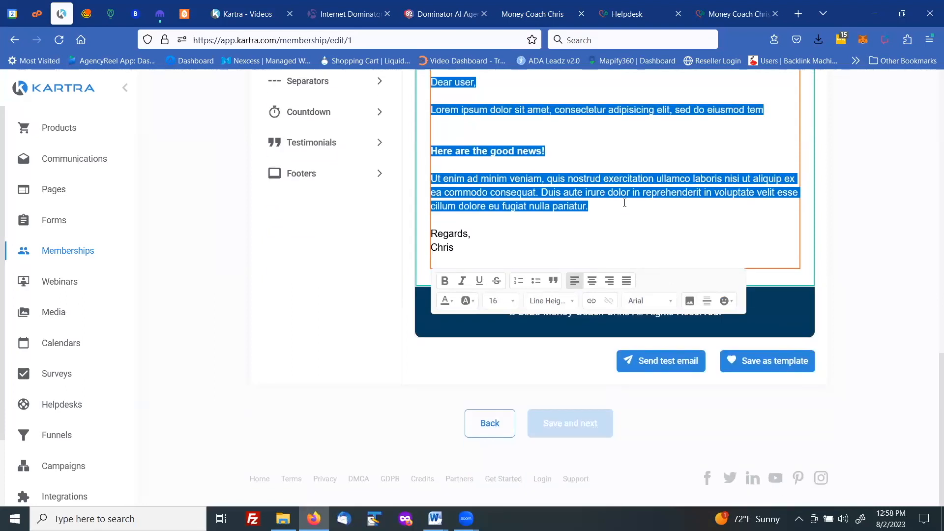
key("ctrl+v")
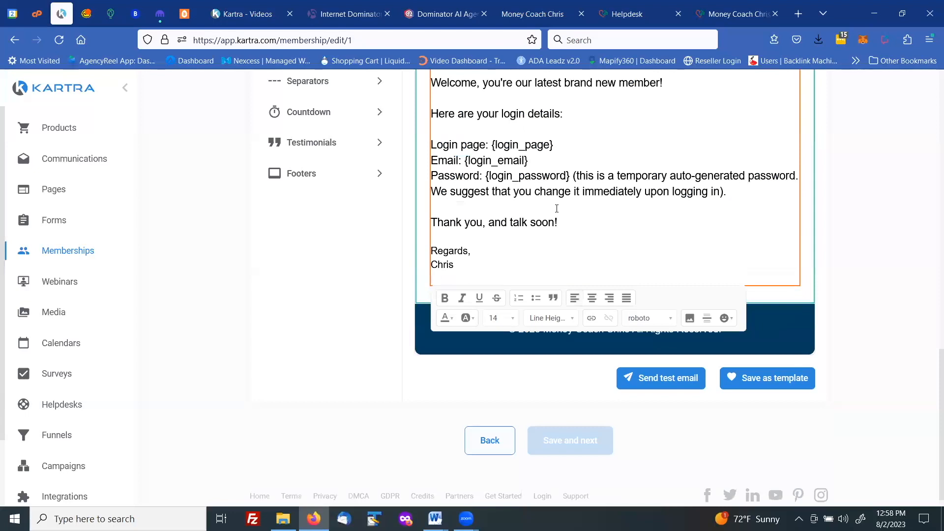
scroll(533, 200, "up", 2)
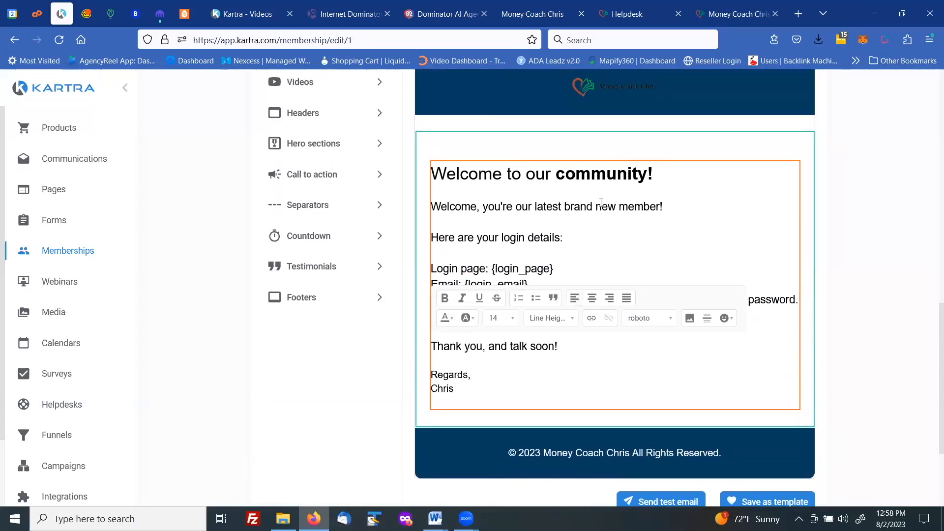
scroll(635, 206, "up", 2)
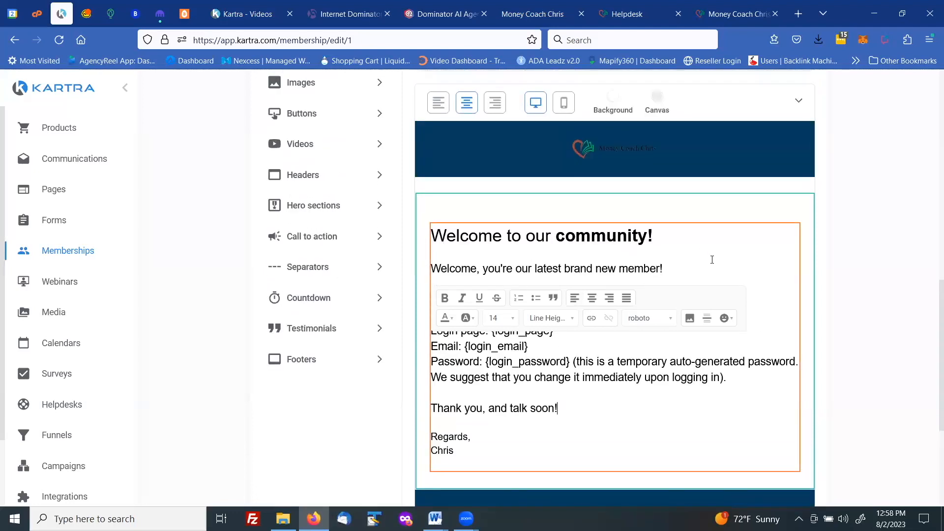
left_click(843, 246)
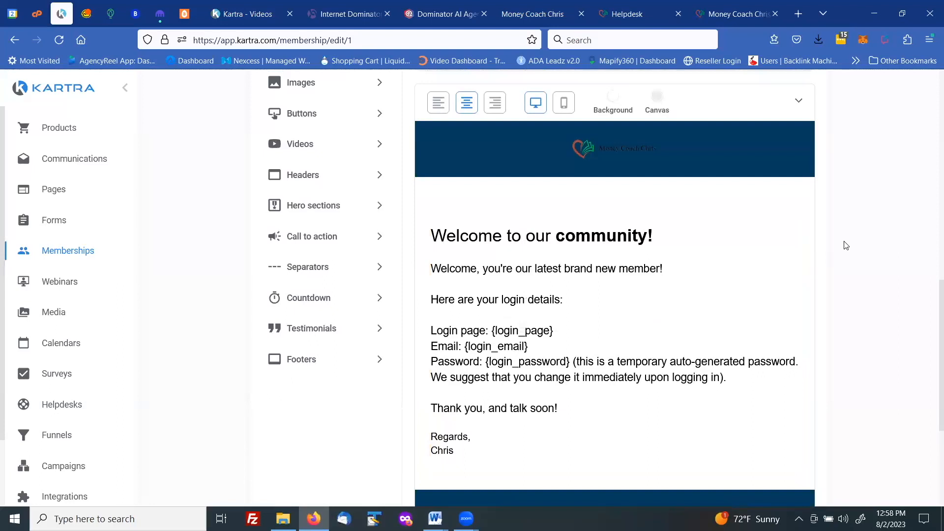
Save the email as a template named "Basic mail Template".
scroll(846, 245, "down", 4)
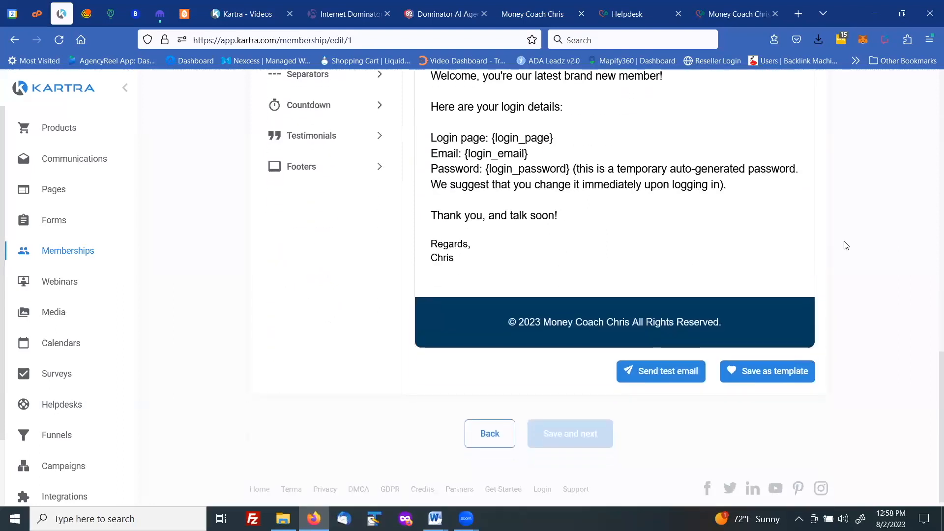
left_click(756, 363)
left_click(450, 174)
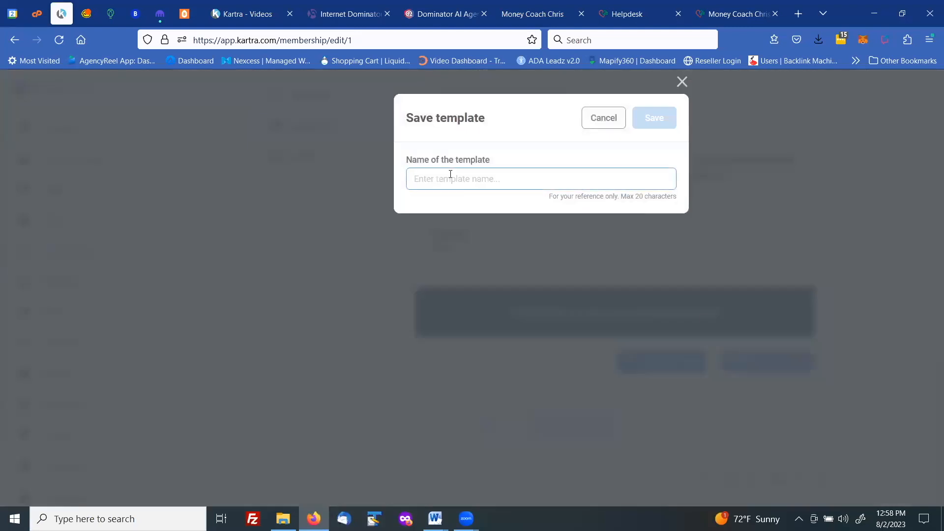
type("Basic mail Template")
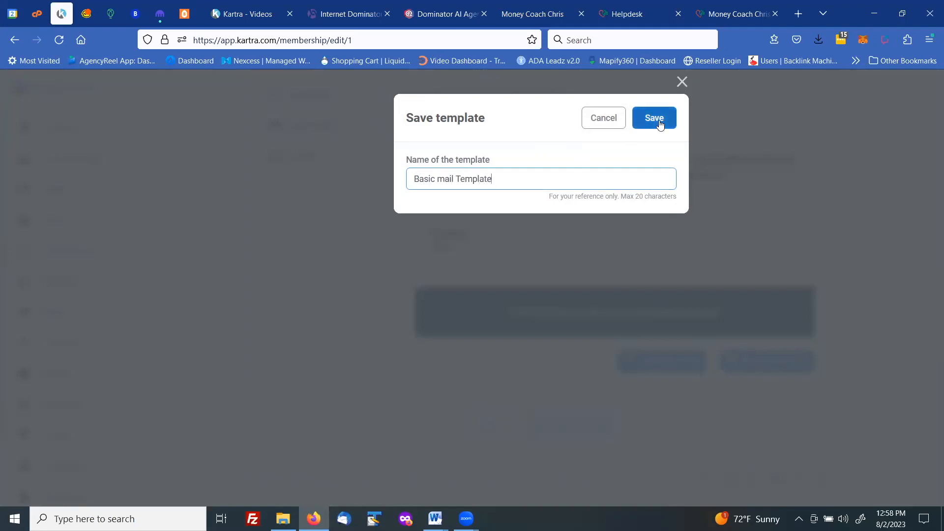
left_click(660, 123)
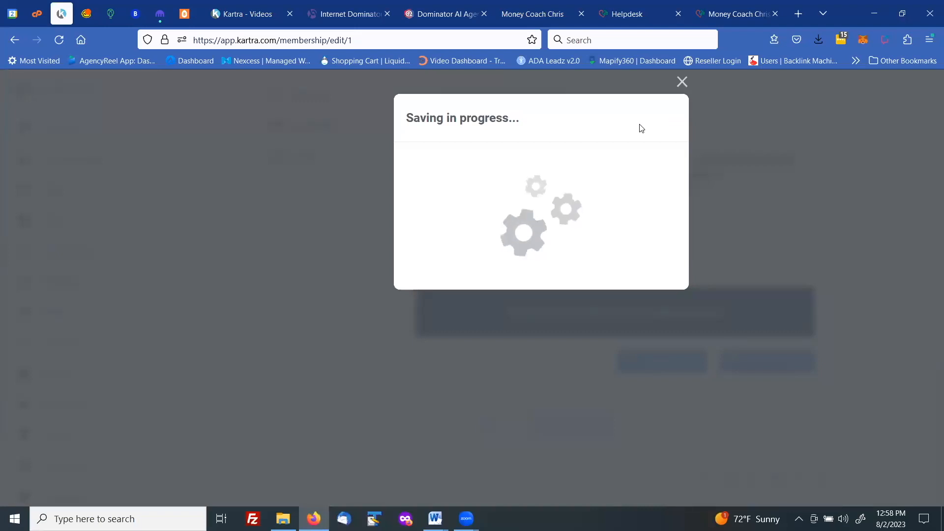
Add a single-column text block below the copyright footer of the welcome email.
left_click(682, 82)
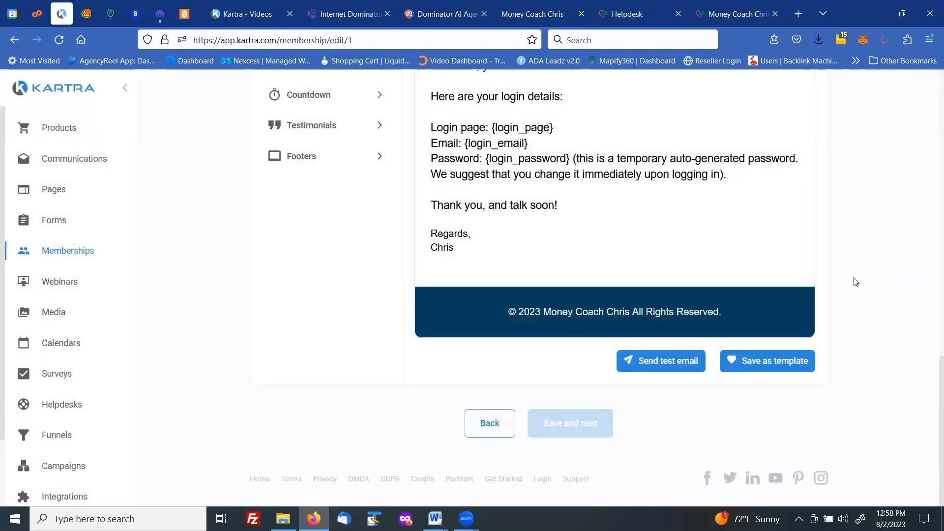
scroll(855, 280, "up", 2)
scroll(855, 280, "down", 2)
scroll(376, 189, "up", 2)
scroll(376, 189, "up", 4)
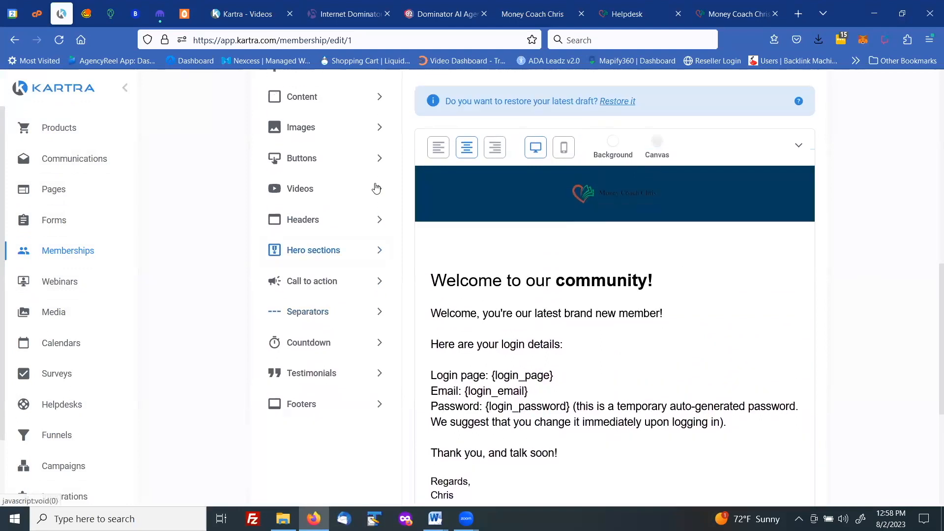
scroll(311, 202, "up", 2)
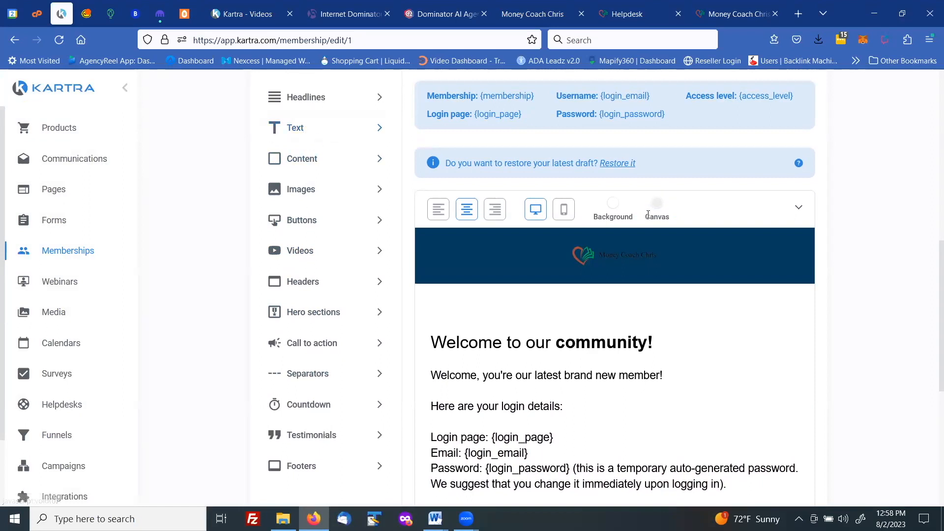
scroll(656, 213, "down", 1)
scroll(636, 212, "up", 4)
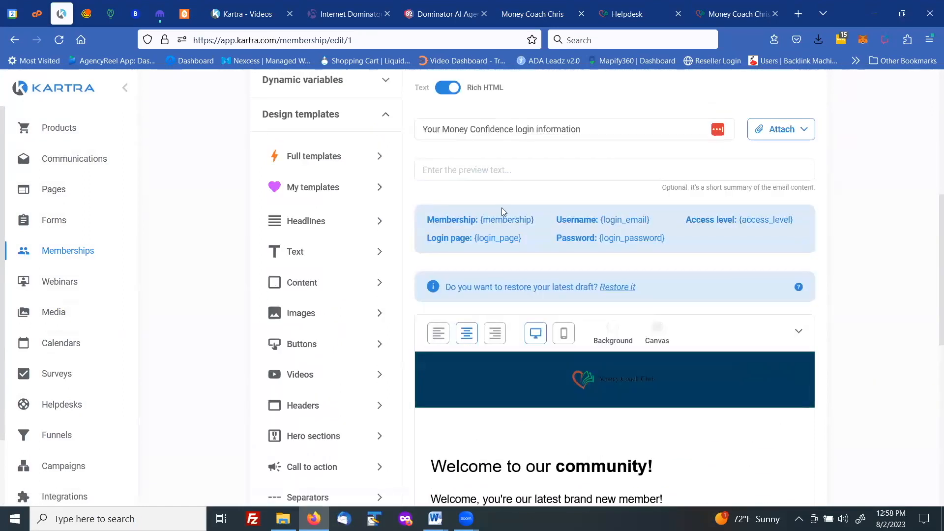
left_click(313, 253)
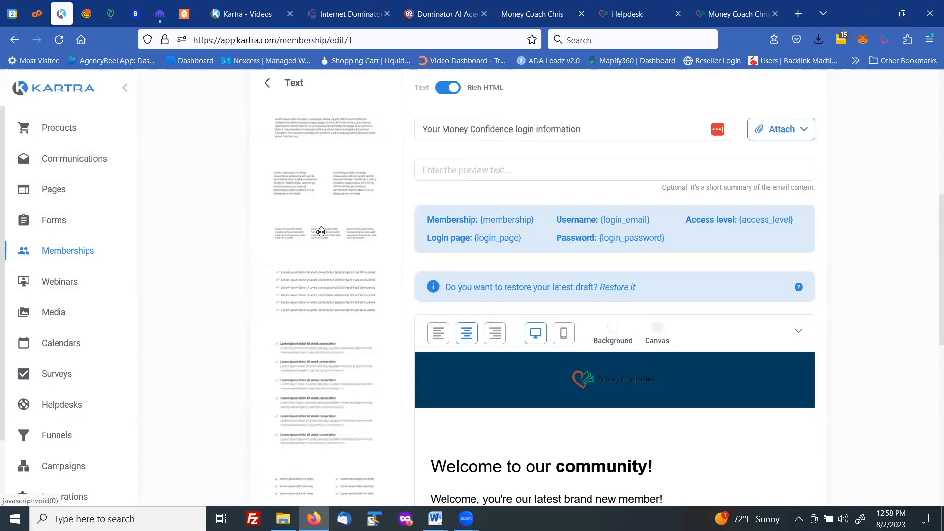
left_click_drag(337, 126, 630, 340)
left_click(611, 372)
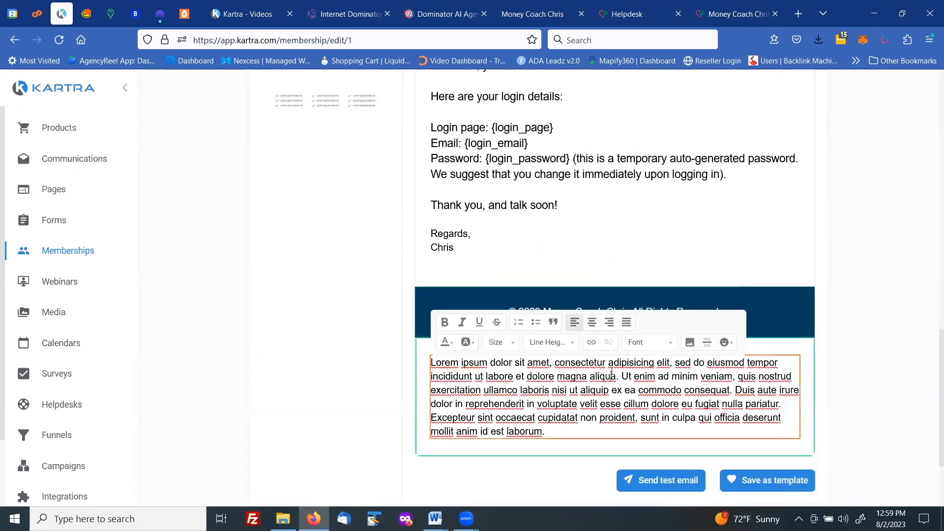
Replace the placeholder text in the block below the footer with several blank lines.
triple_click(612, 373)
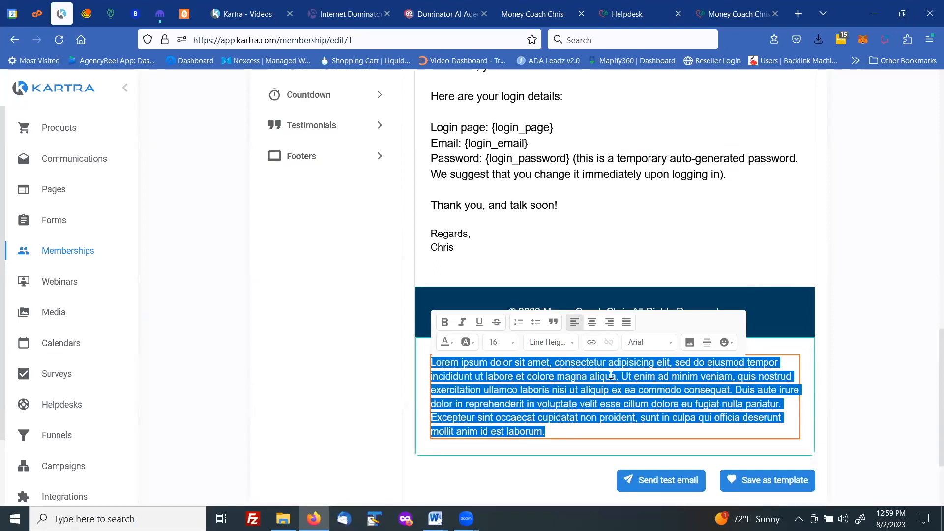
key("BackSpace")
key("Return")
key("Return")
key("Return")
key("Return")
key("Return")
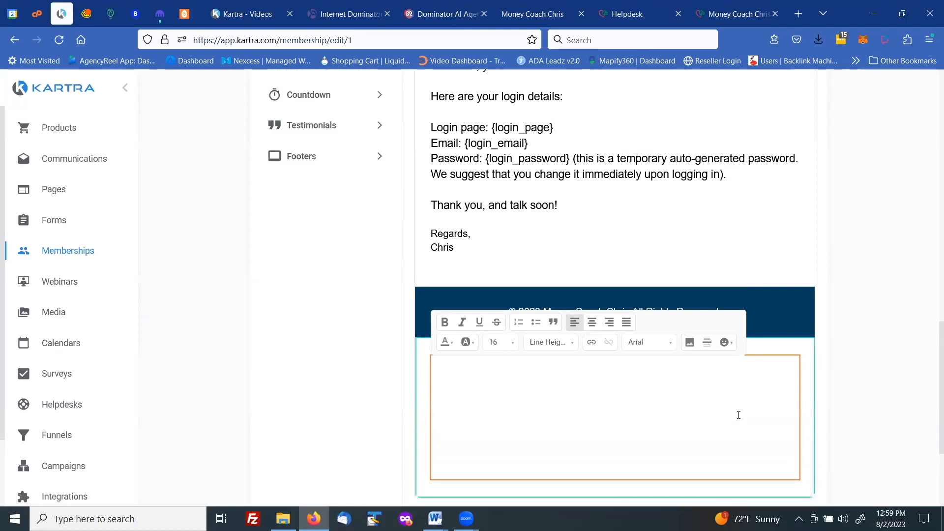
key("Return")
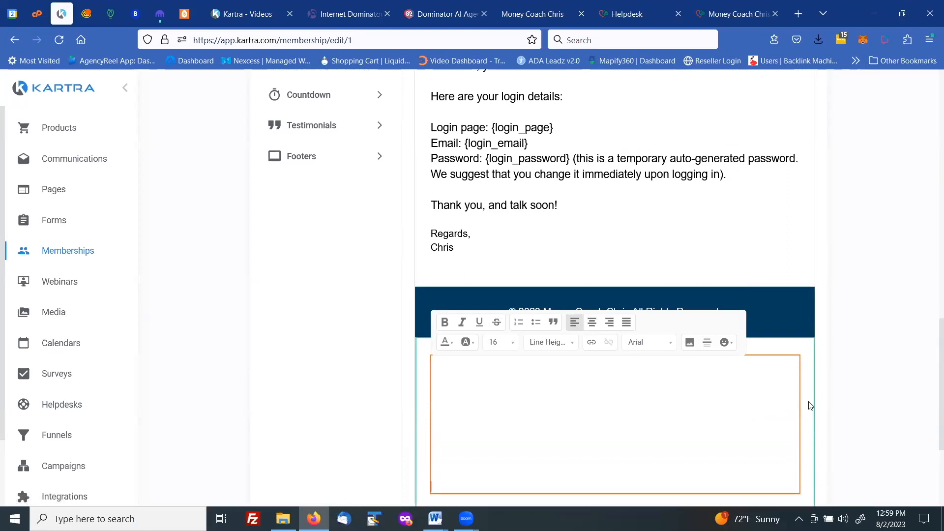
left_click(850, 359)
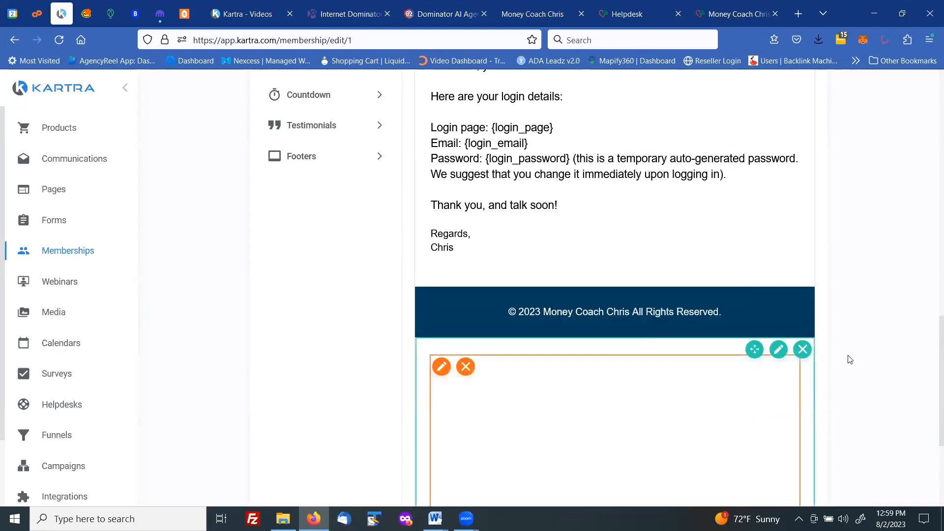
scroll(850, 336, "down", 4)
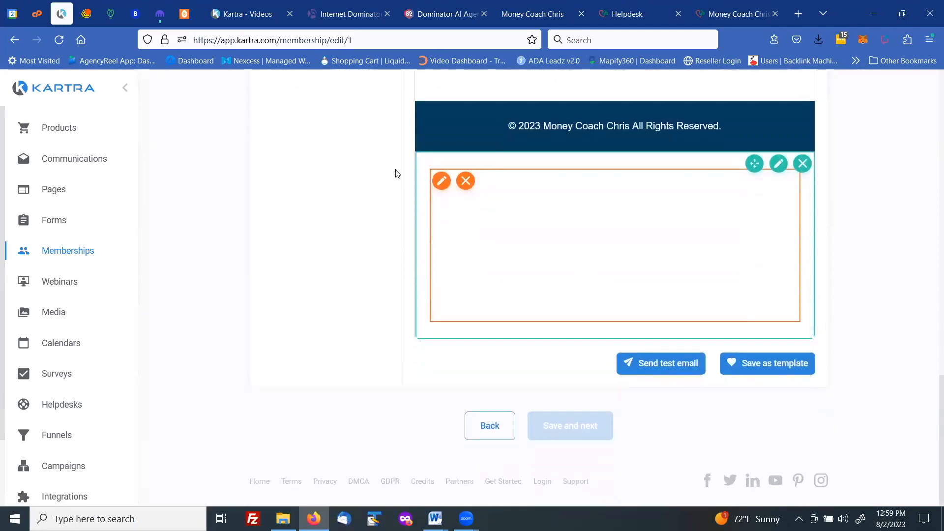
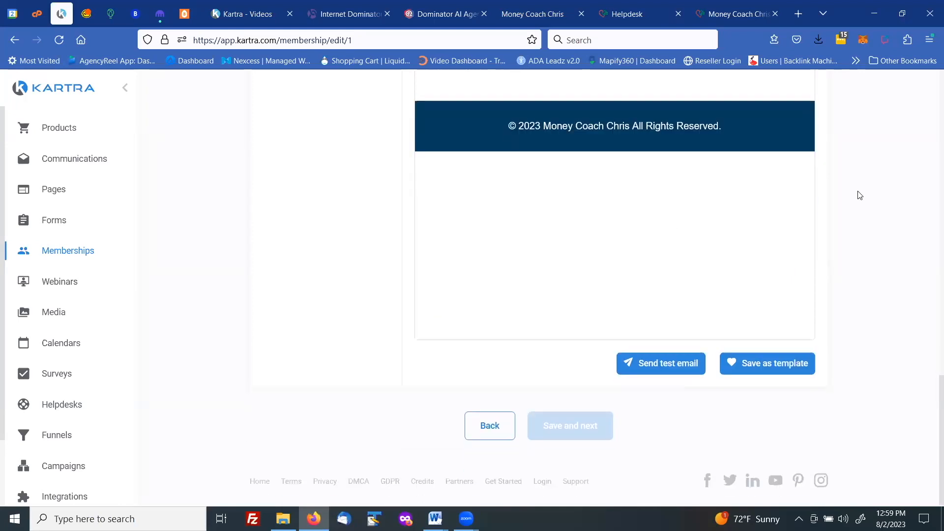
Save the email as a template named "New Mail Template".
left_click(769, 365)
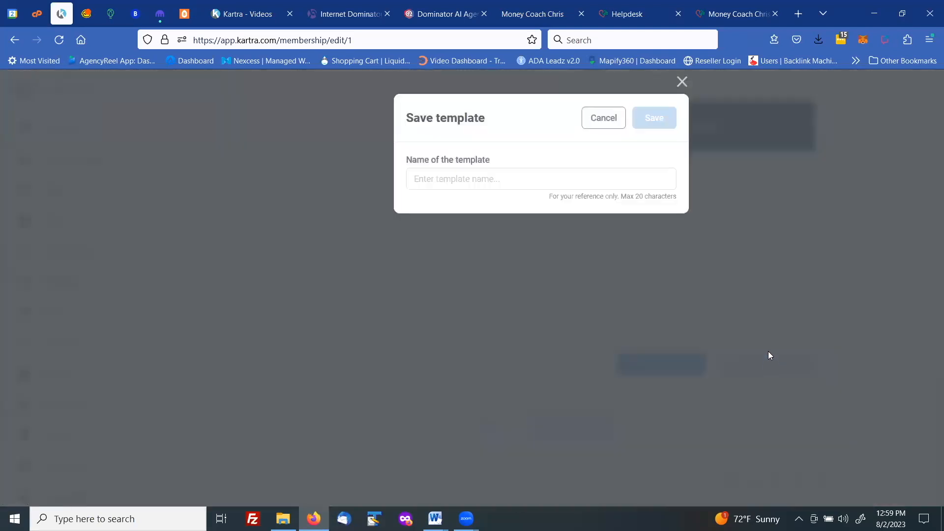
left_click(475, 176)
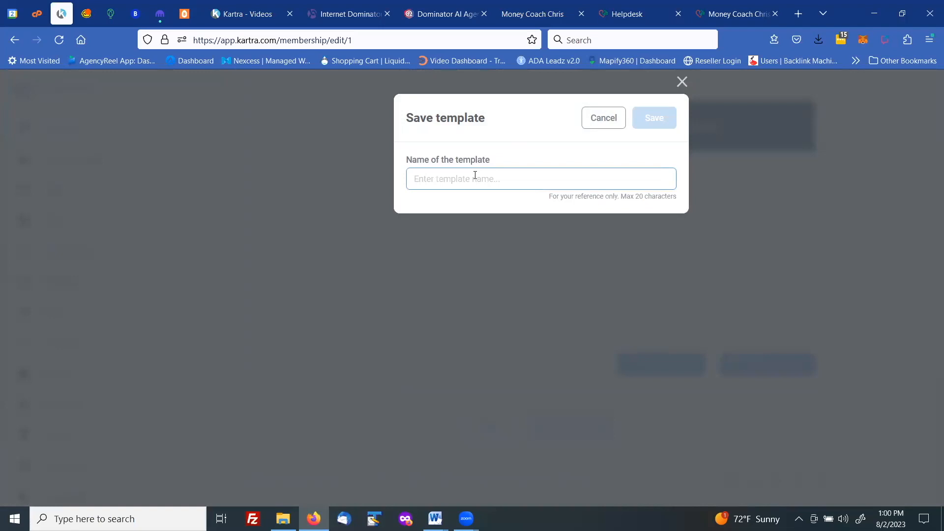
type("New M")
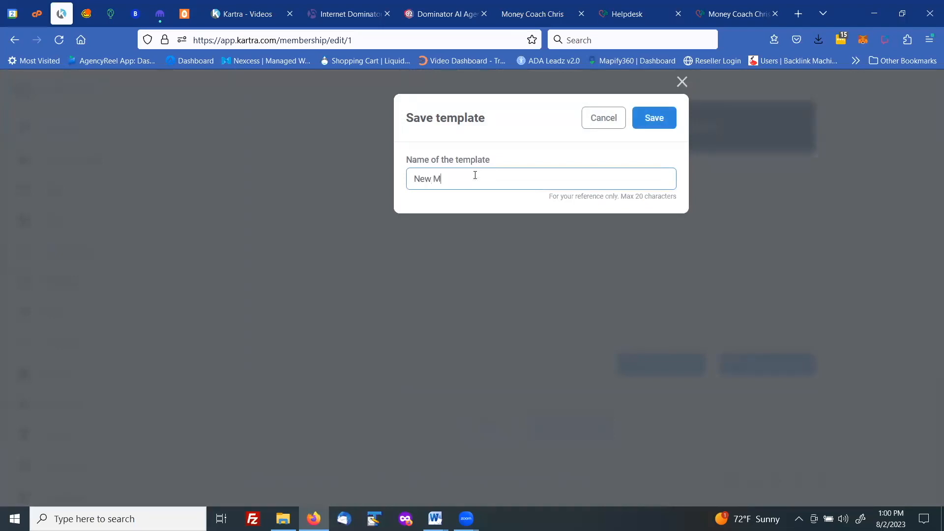
type("ail Template")
left_click(637, 120)
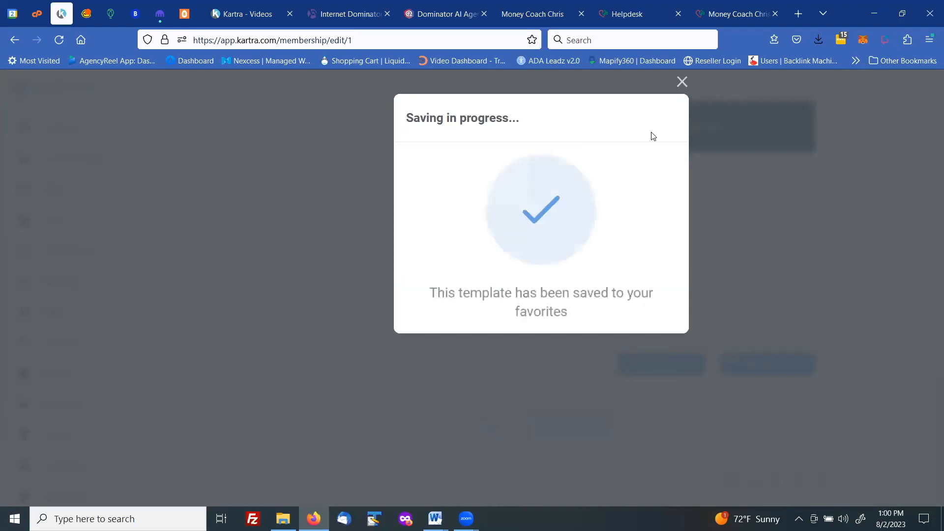
left_click(683, 82)
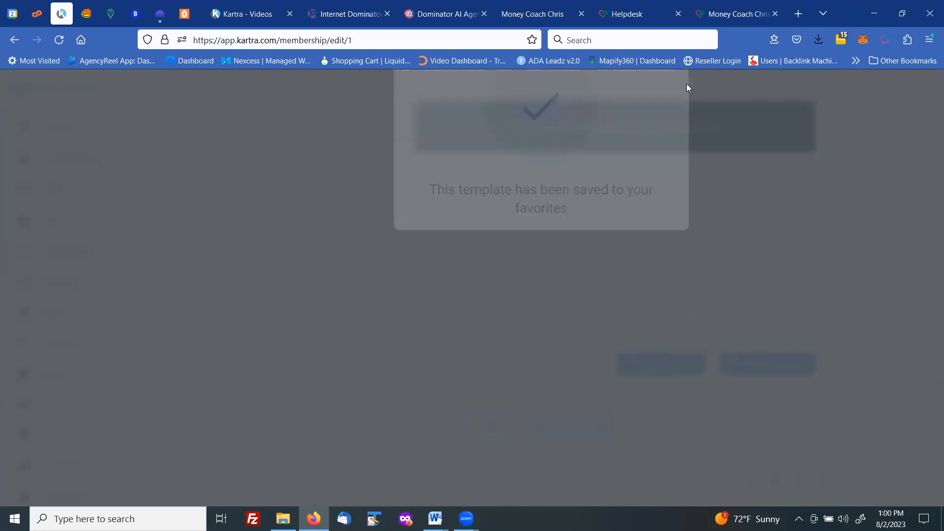
Delete the earlier saved email template that has no blank space below its footer.
scroll(453, 315, "up", 10)
scroll(453, 317, "up", 10)
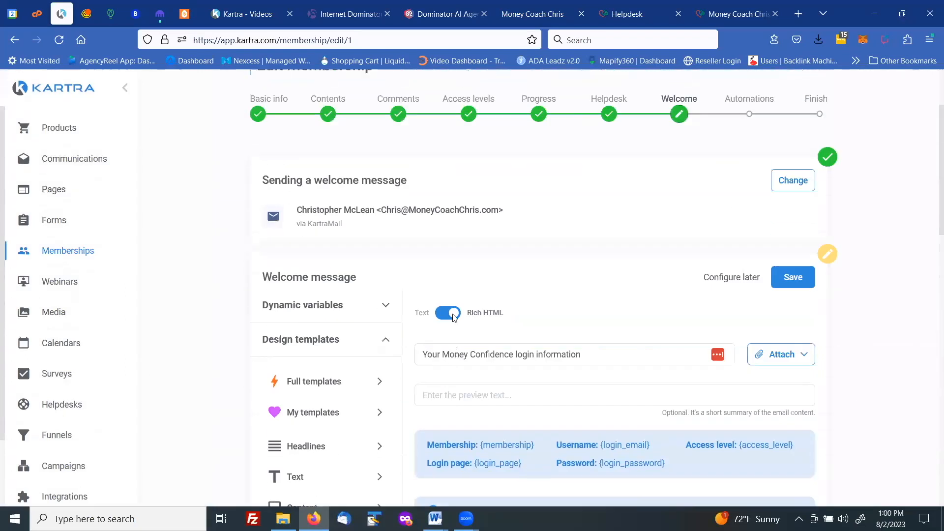
scroll(453, 318, "down", 3)
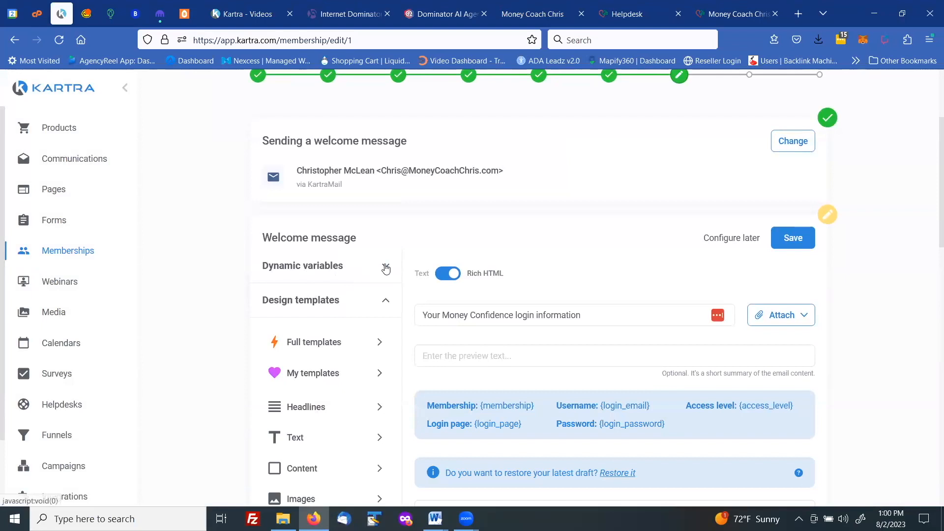
left_click(324, 374)
scroll(325, 364, "down", 4)
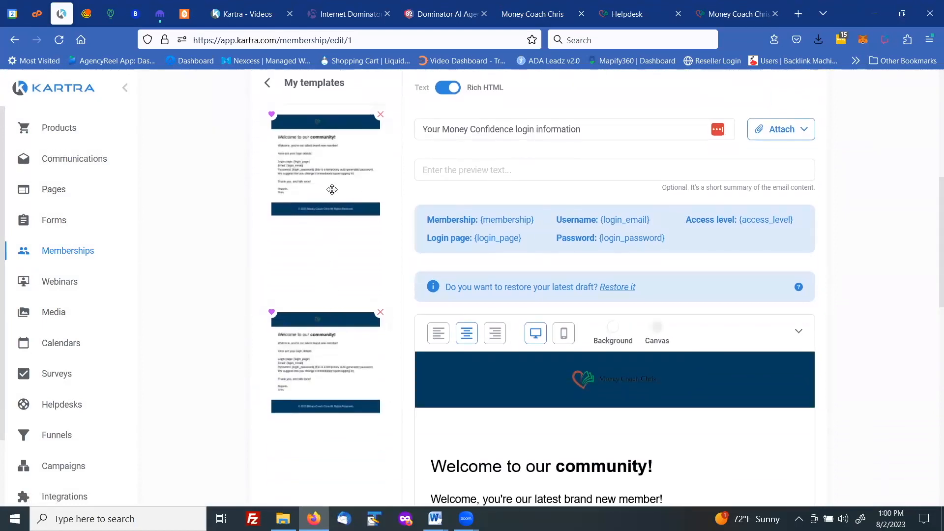
left_click(381, 315)
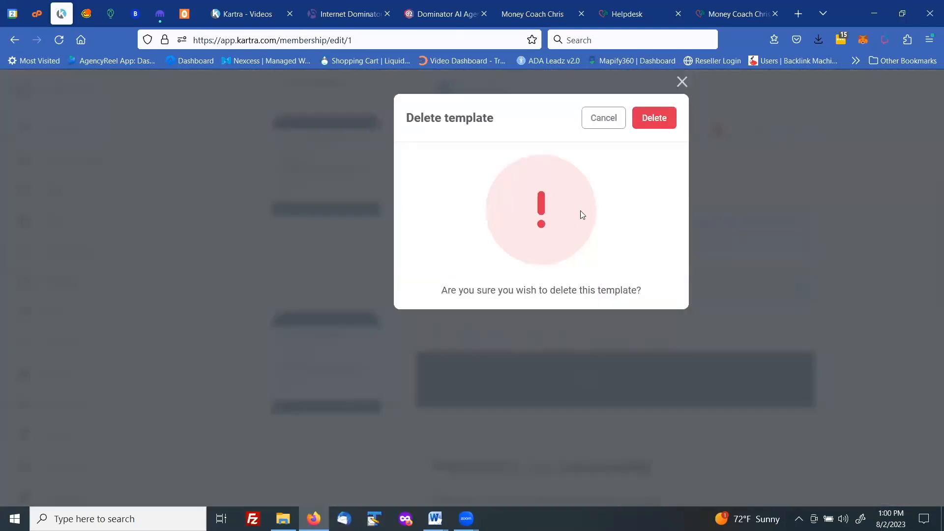
left_click(647, 120)
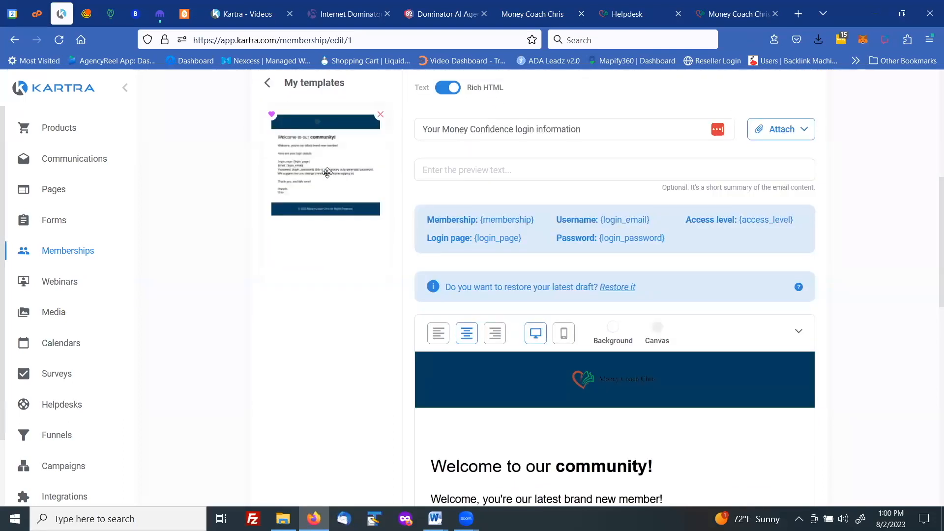
Save the welcome message and finish the membership setup, leaving all automations off.
scroll(386, 194, "down", 6)
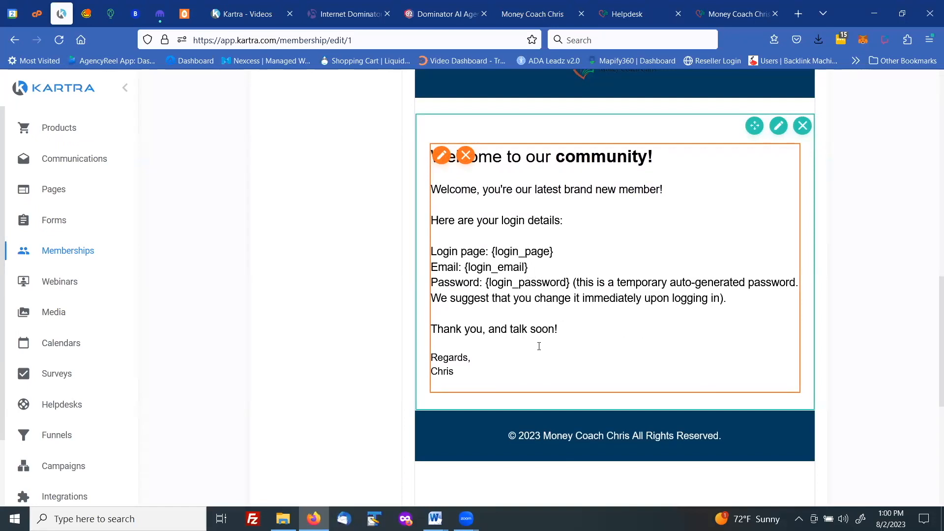
scroll(883, 266, "up", 6)
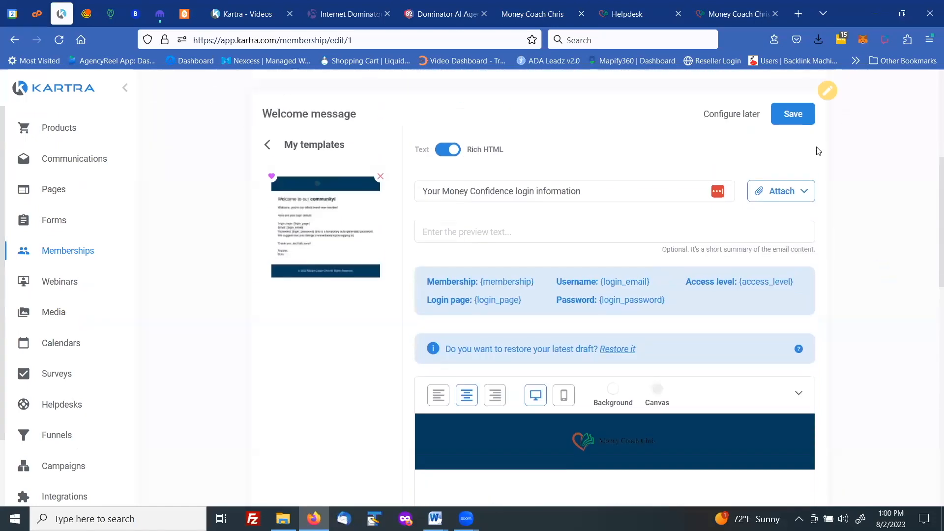
left_click(791, 115)
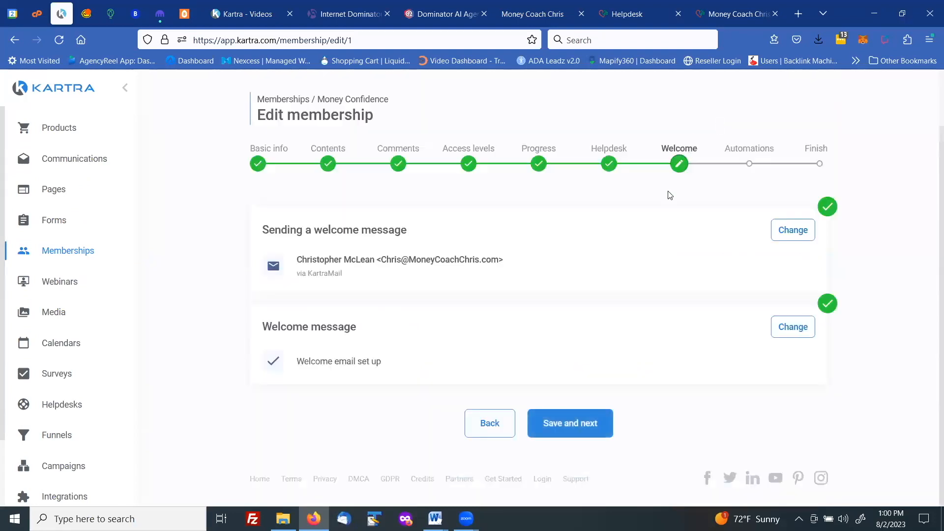
left_click(561, 428)
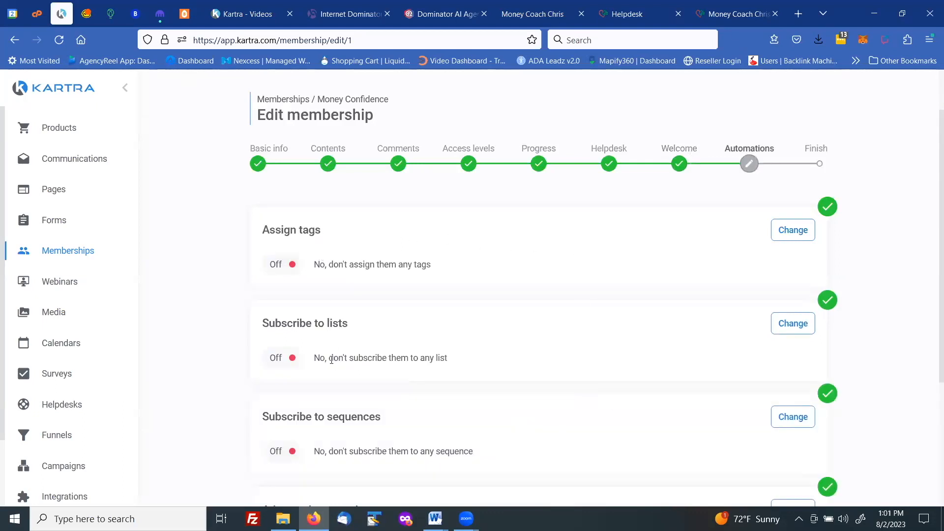
scroll(365, 280, "down", 3)
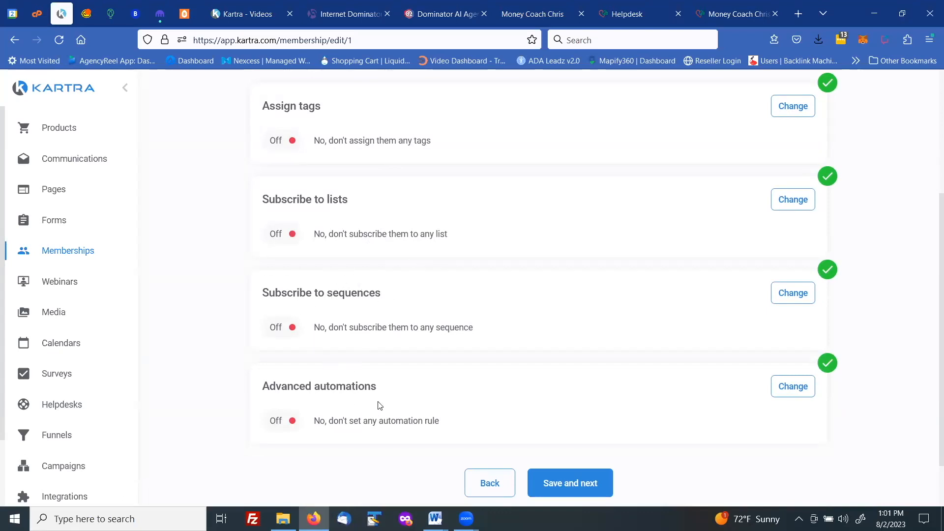
left_click(571, 484)
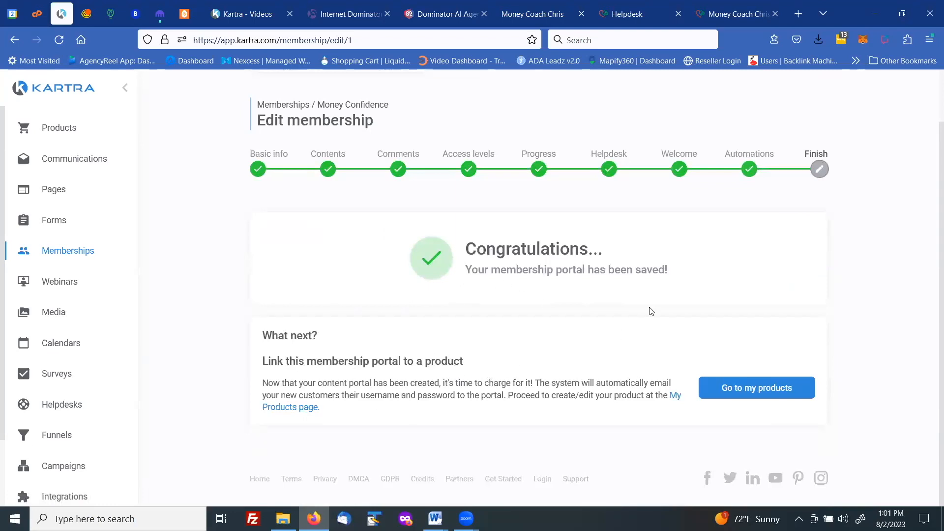
Edit the Money Confidence Course product, keeping its internal name, and continue past its basic info to the pricing.
left_click(748, 391)
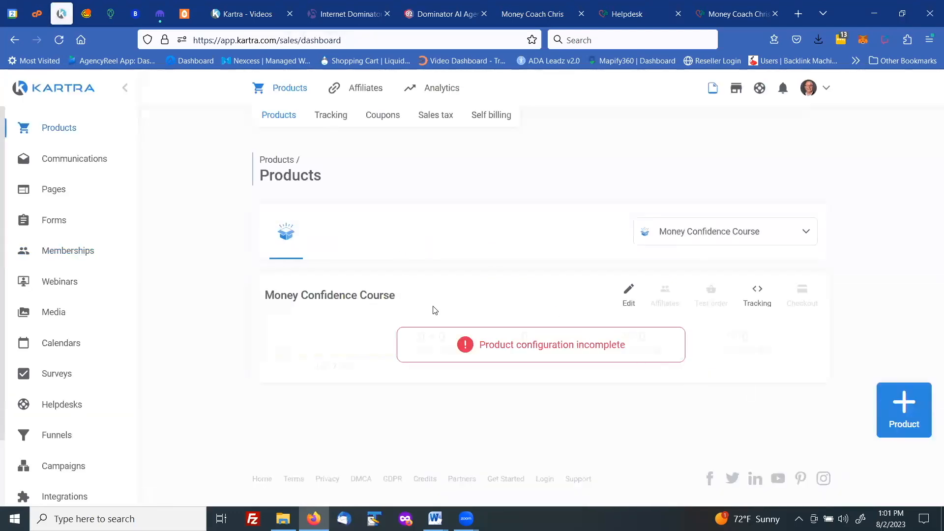
left_click(630, 305)
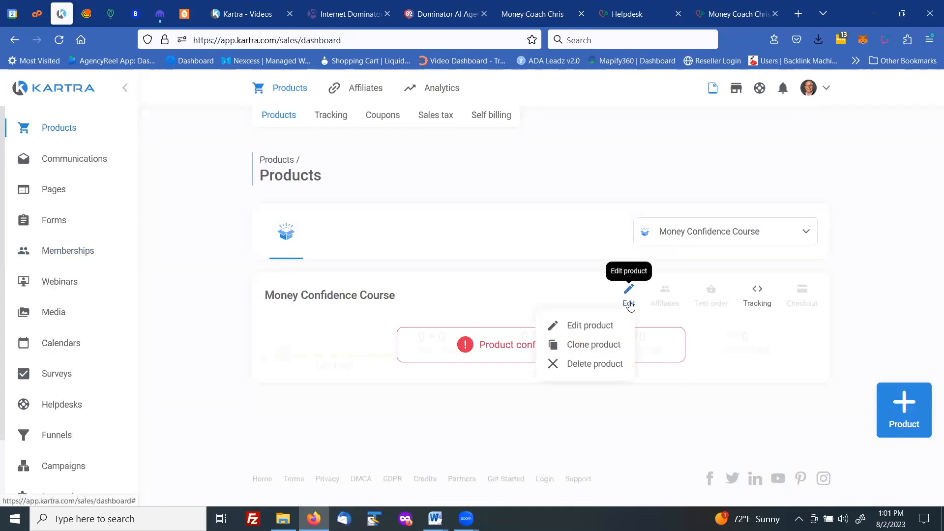
left_click(594, 325)
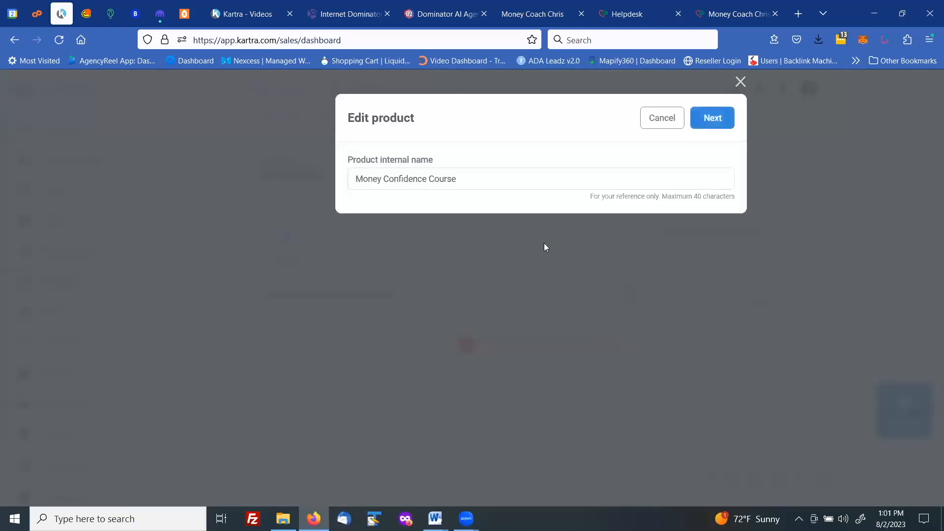
left_click(713, 119)
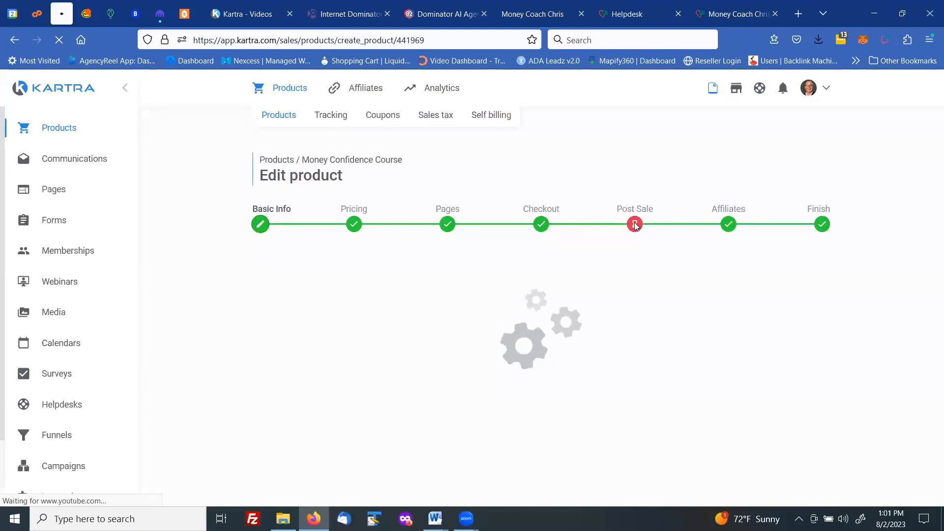
scroll(476, 384, "down", 2)
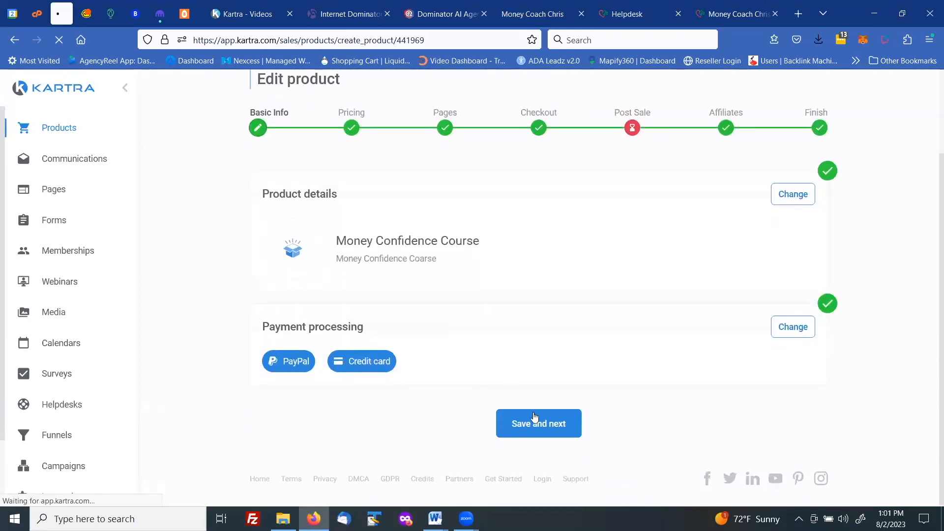
left_click(535, 417)
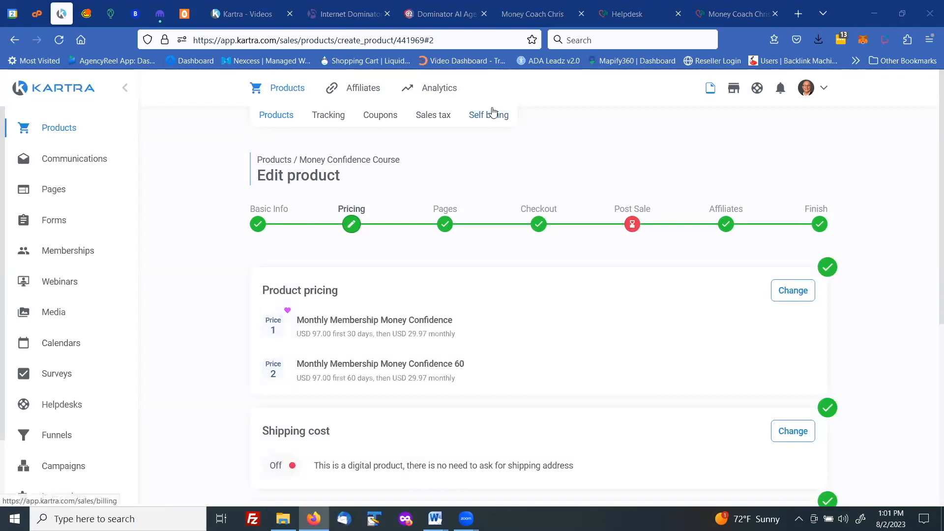
Go straight to the product's Post Sale stage and choose Kartra membership as the way to access the product contents.
double_click(433, 39)
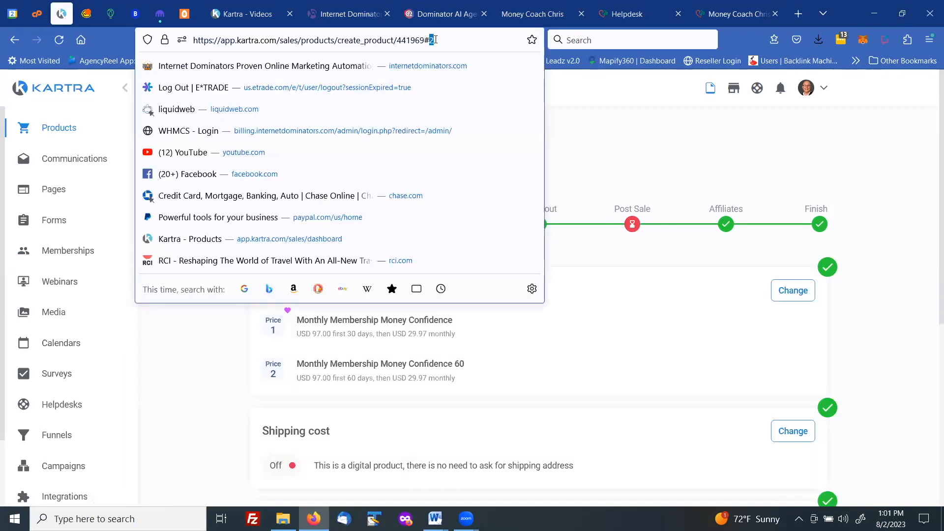
type("5")
key("Return")
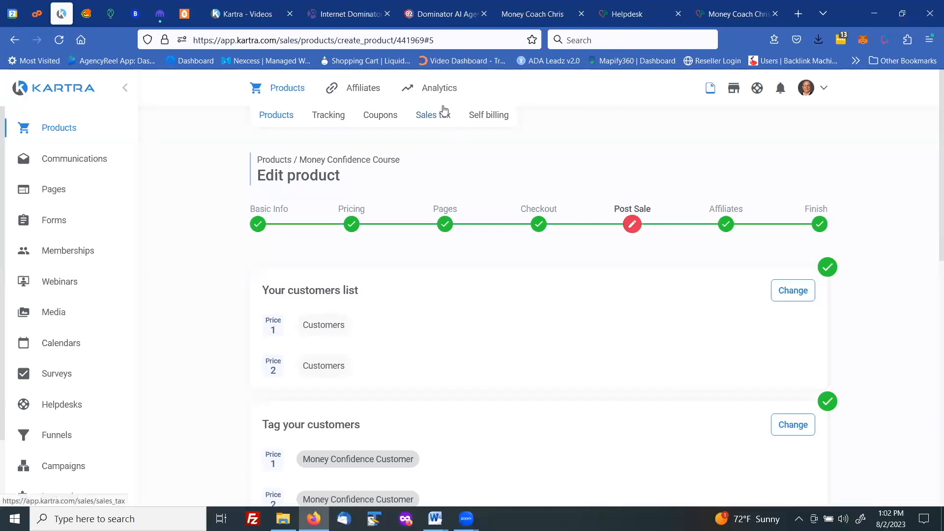
scroll(506, 257, "down", 7)
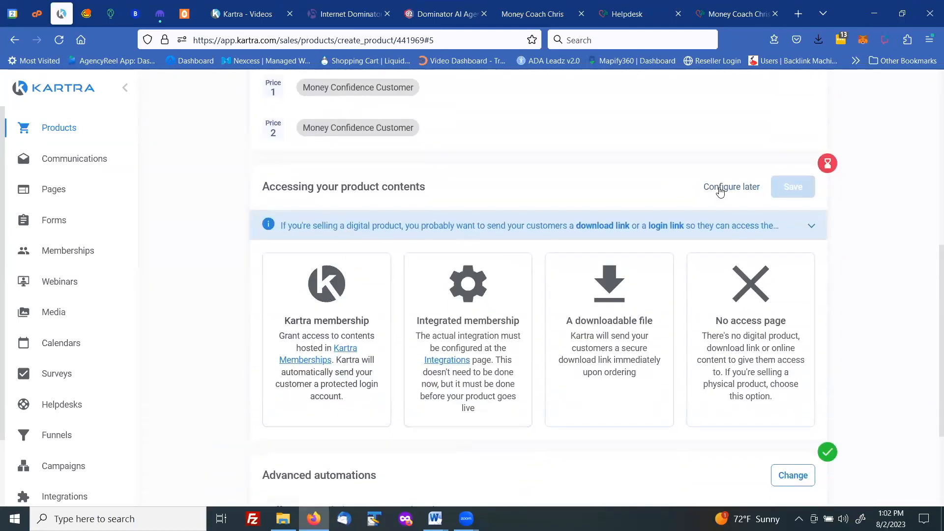
left_click(328, 288)
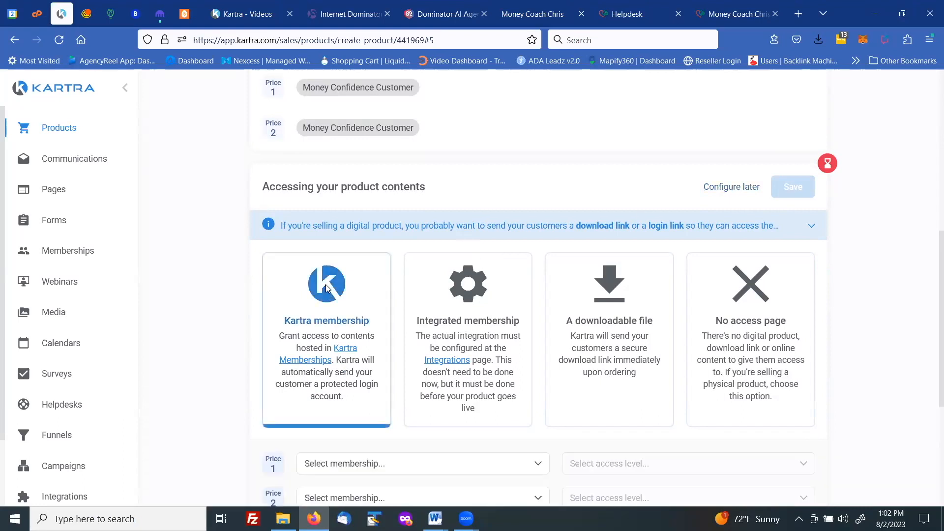
Assign Price 1 to the Money Confidence membership with the Standard access level.
scroll(328, 275, "down", 5)
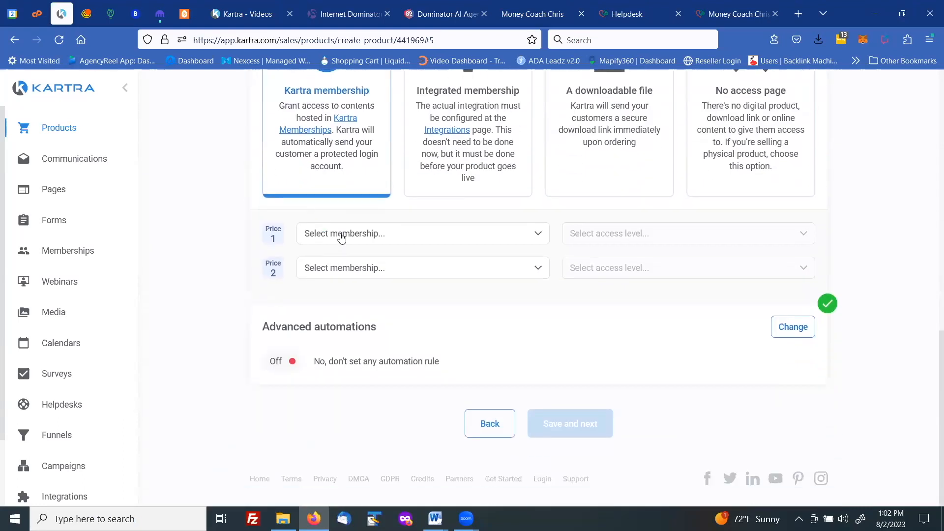
left_click(342, 238)
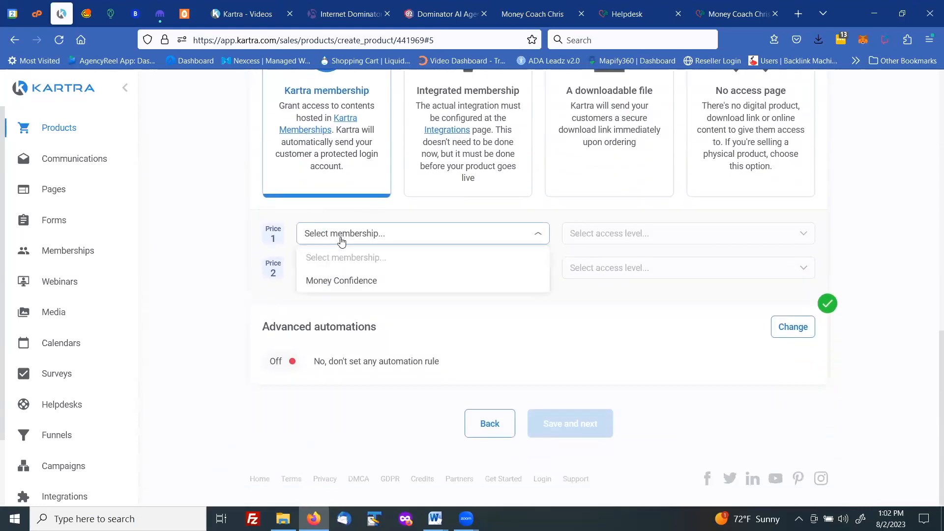
left_click(343, 284)
left_click(624, 239)
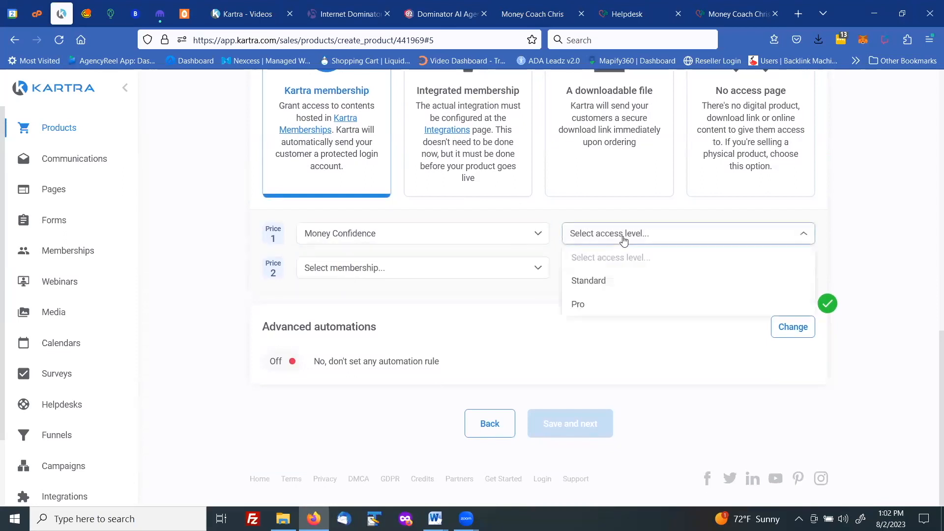
left_click(601, 280)
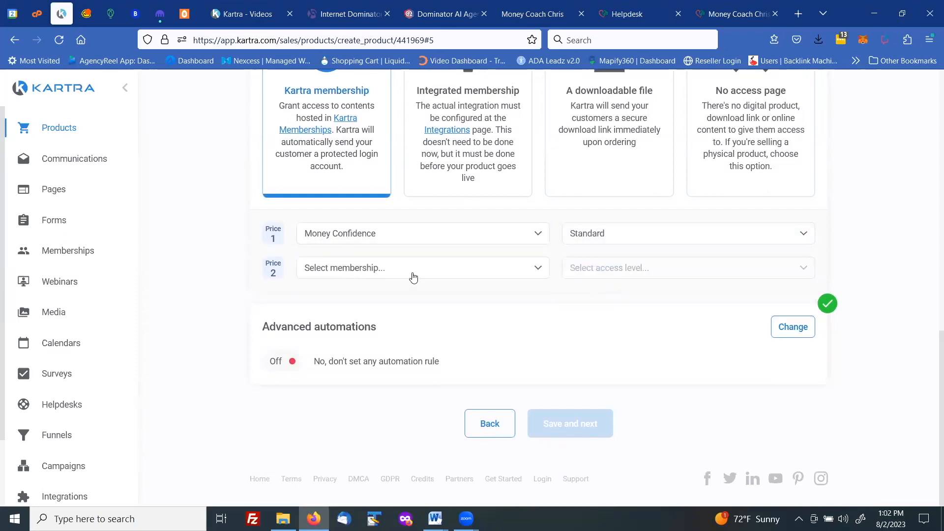
Assign Price 2 to the Money Confidence membership with the Standard access level.
left_click(338, 276)
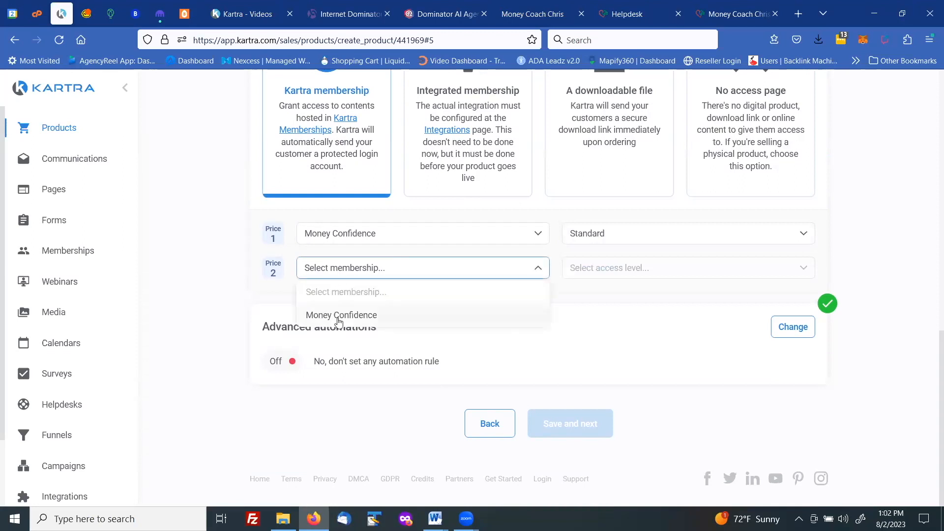
left_click(337, 316)
left_click(588, 277)
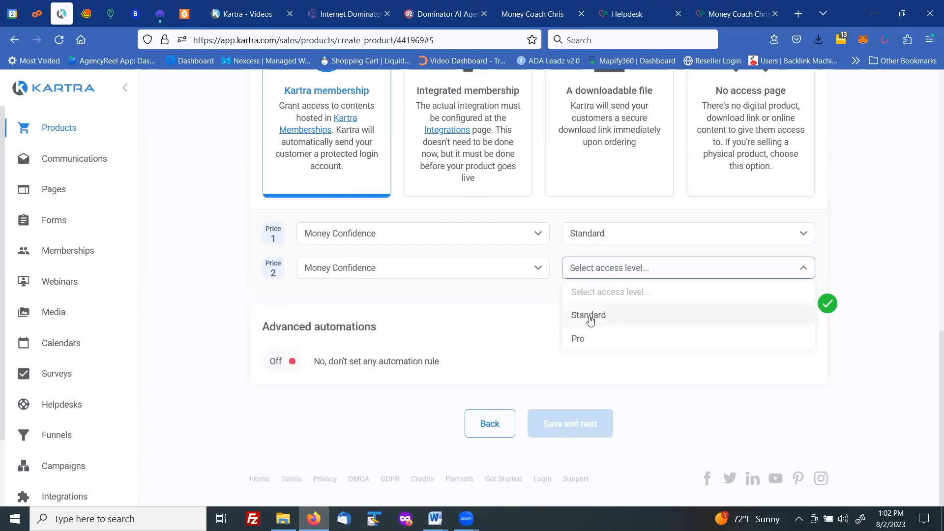
left_click(591, 316)
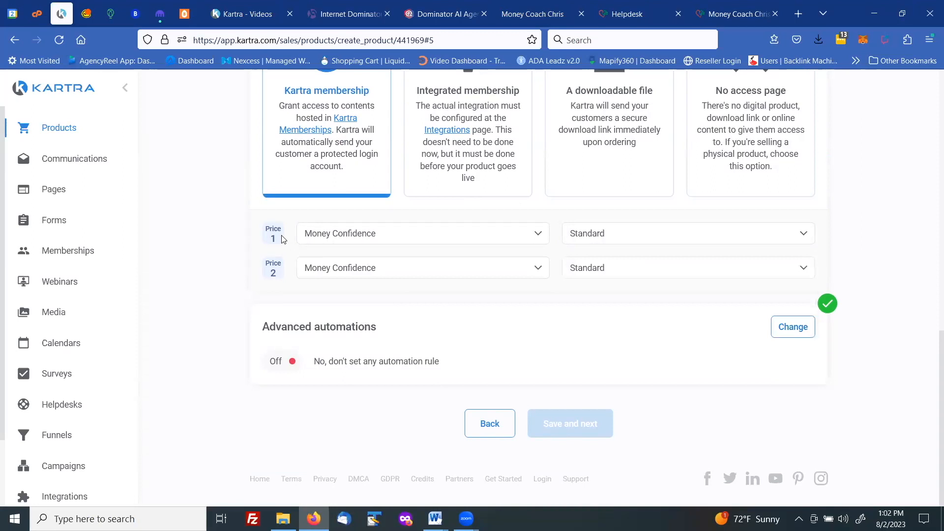
left_click(596, 276)
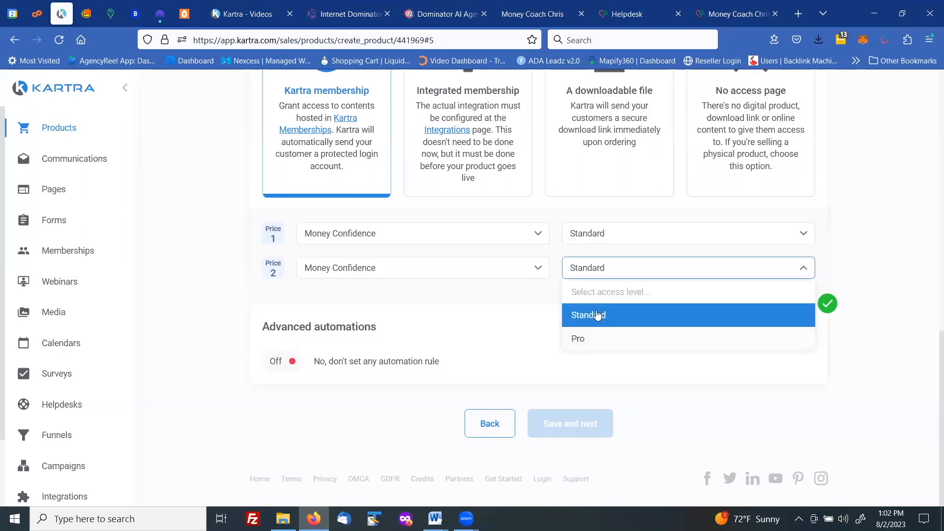
left_click(598, 315)
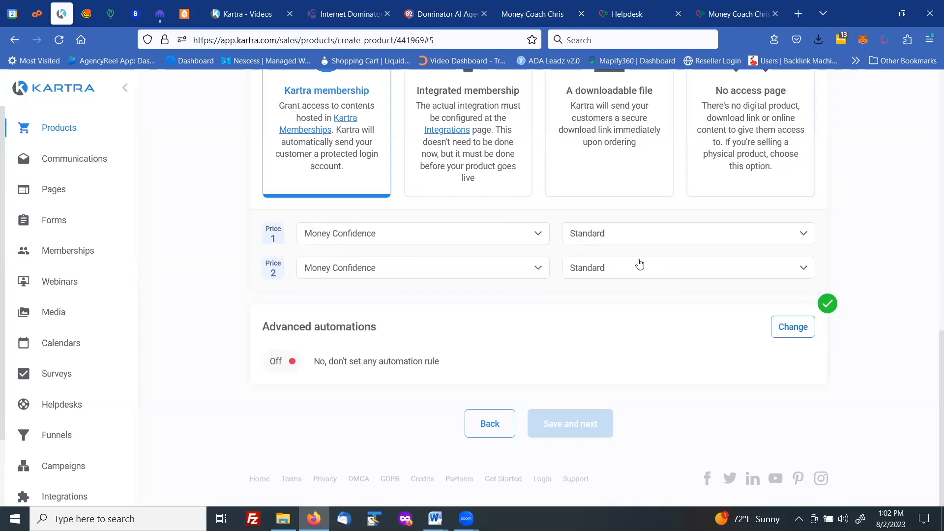
Save the product content access settings and continue to the Affiliates stage.
scroll(638, 262, "up", 1)
scroll(638, 263, "up", 2)
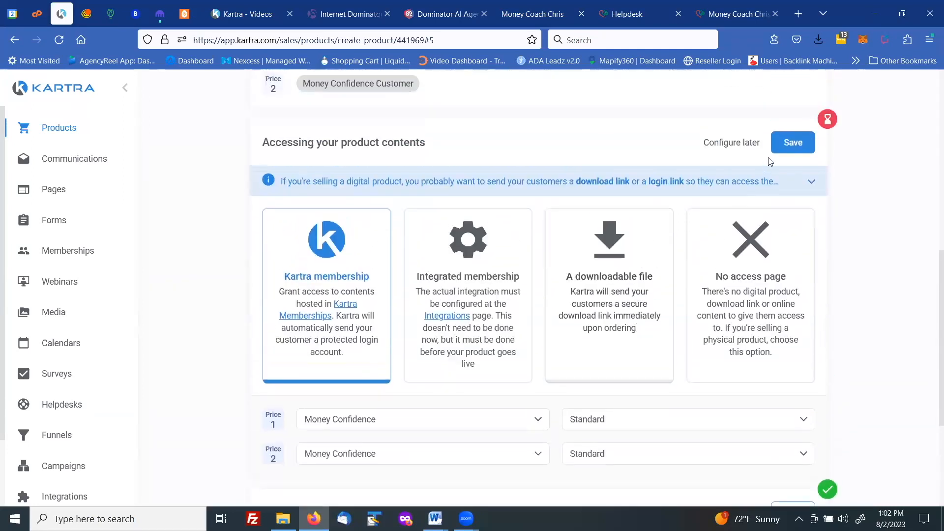
left_click(790, 144)
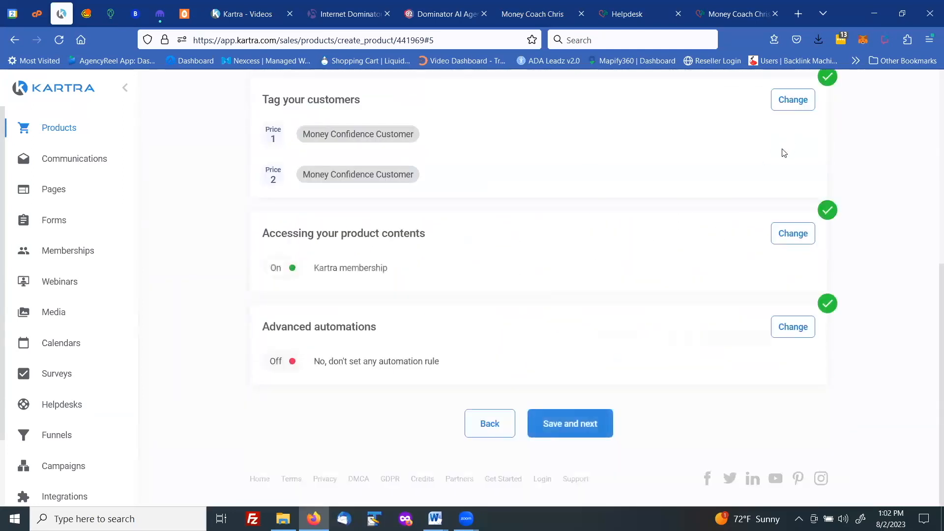
left_click(567, 418)
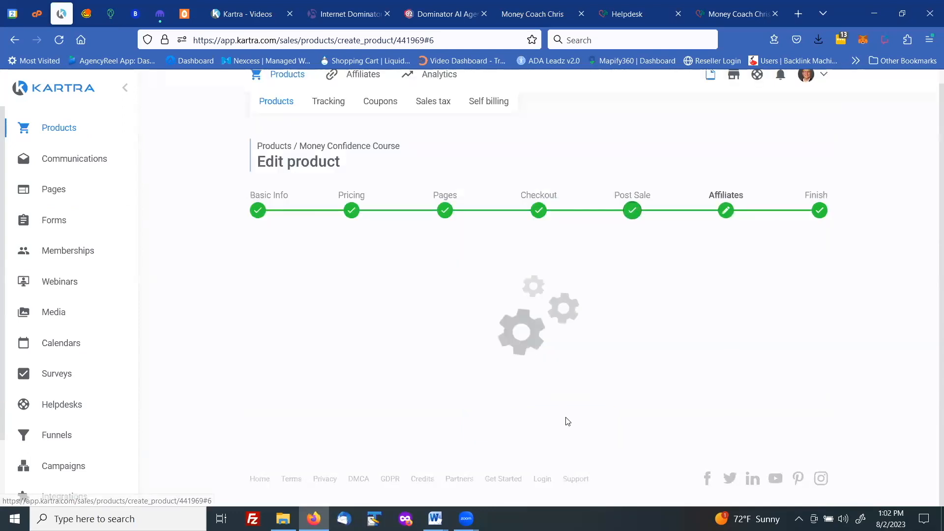